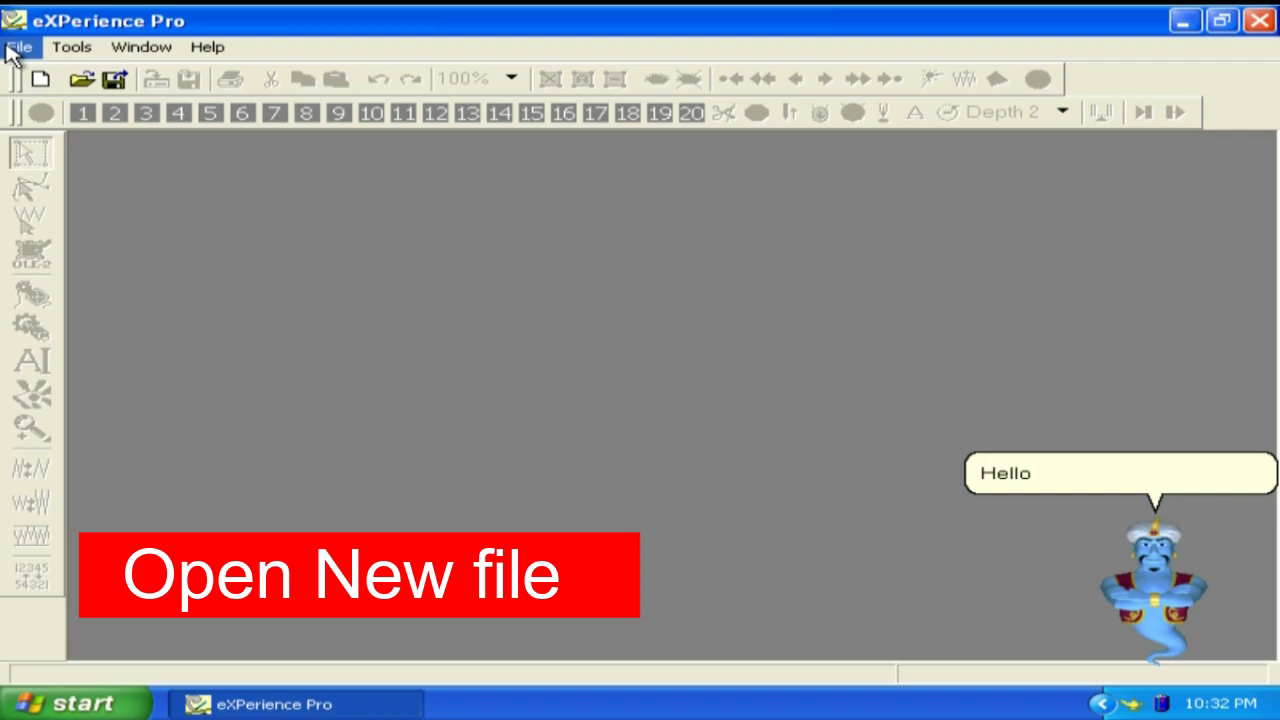
# Step: Start a new design and choose the Sequin_styles_black template for it
pyautogui.click(18, 47)
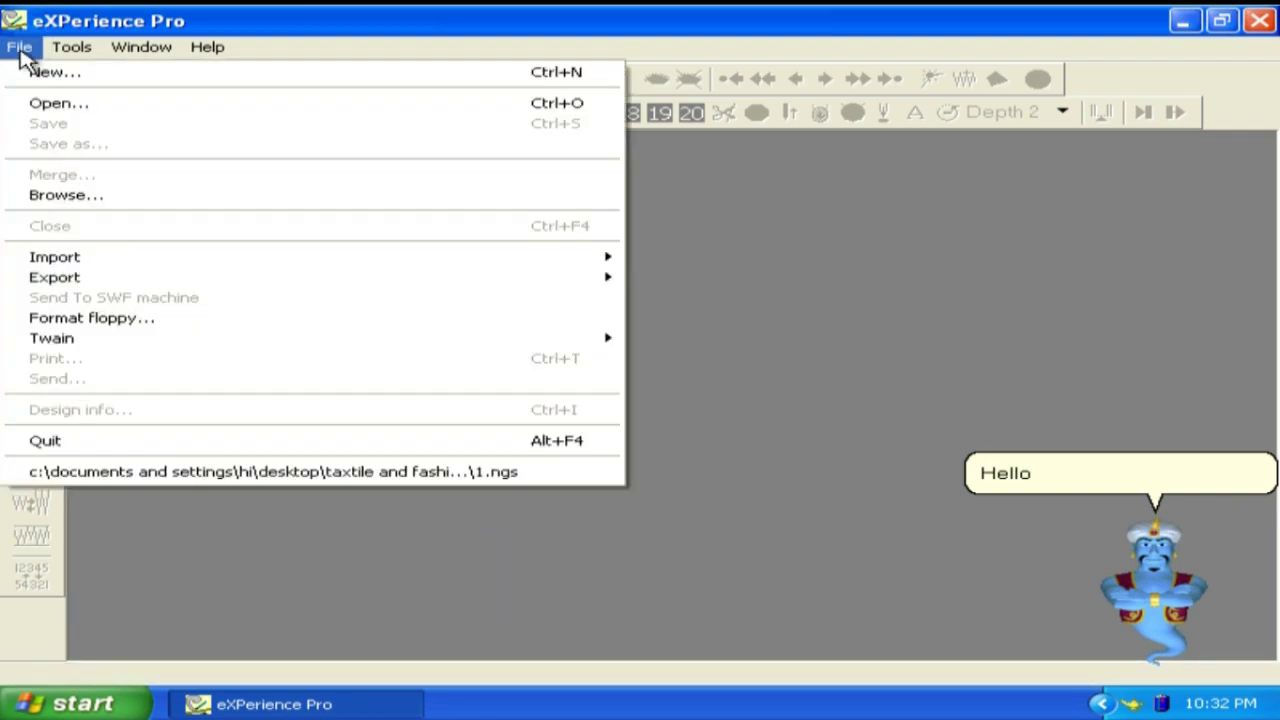
pyautogui.click(52, 73)
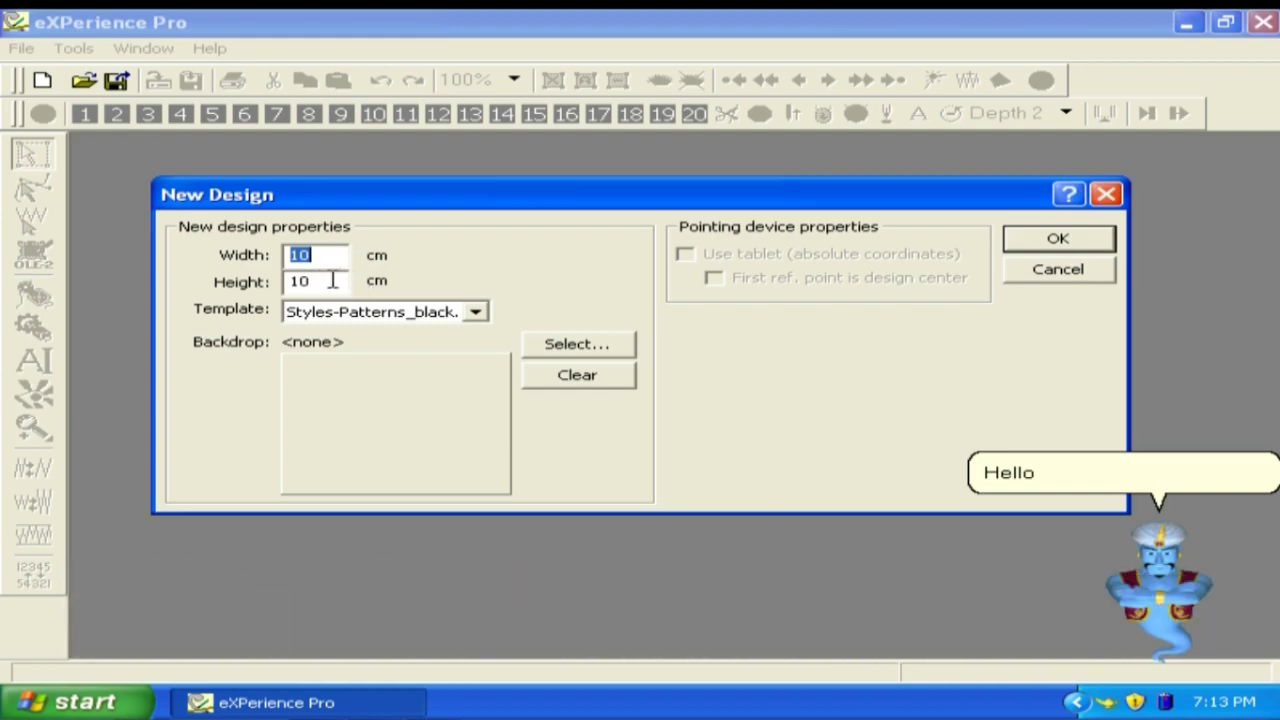
pyautogui.click(478, 314)
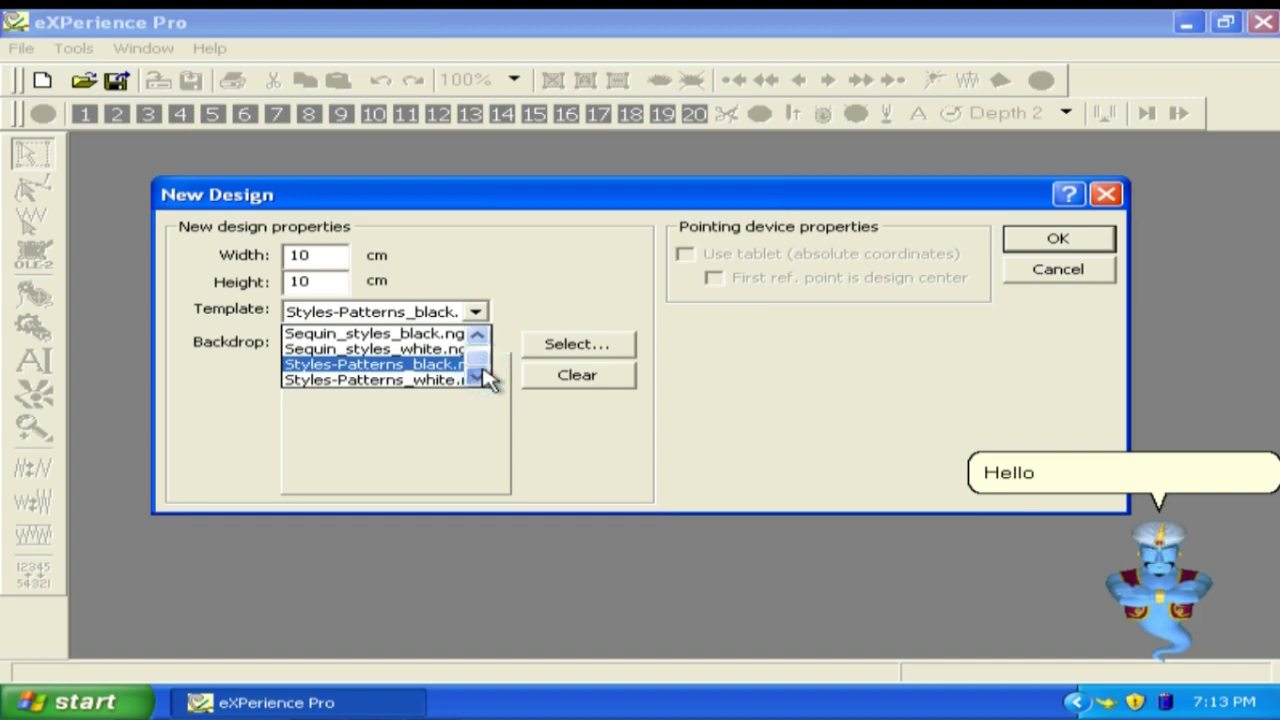
pyautogui.click(480, 336)
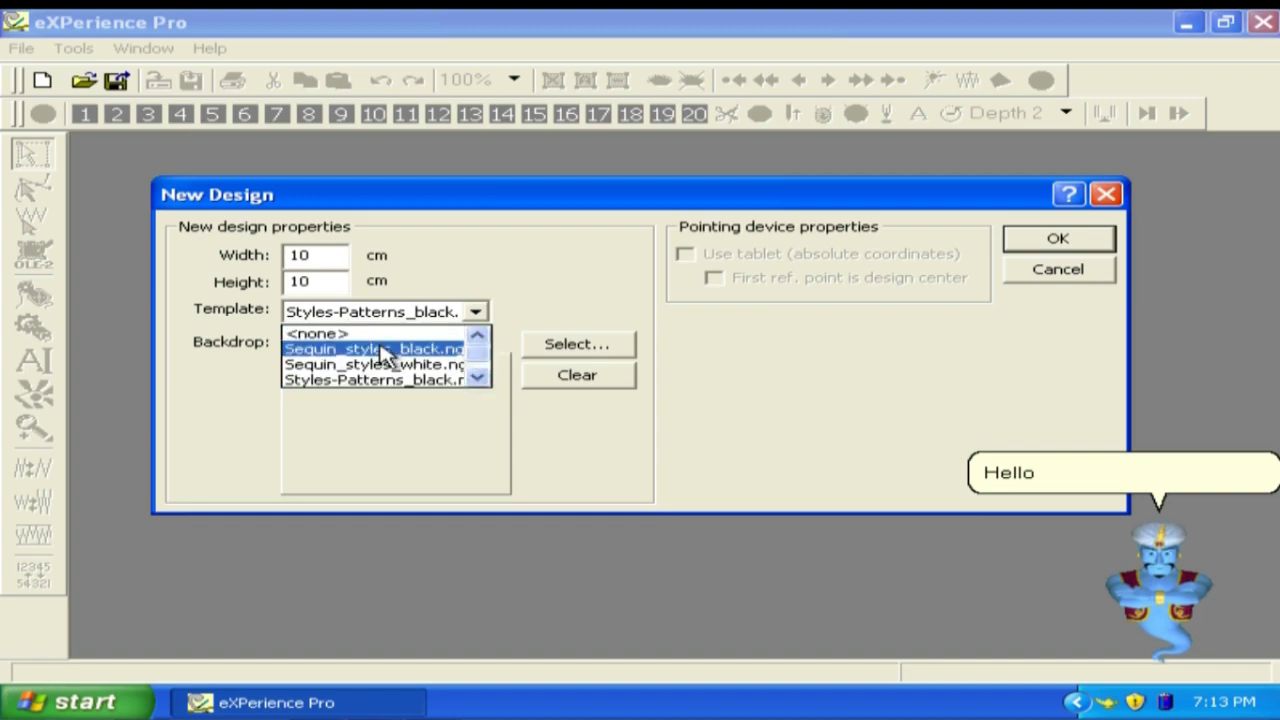
pyautogui.click(383, 350)
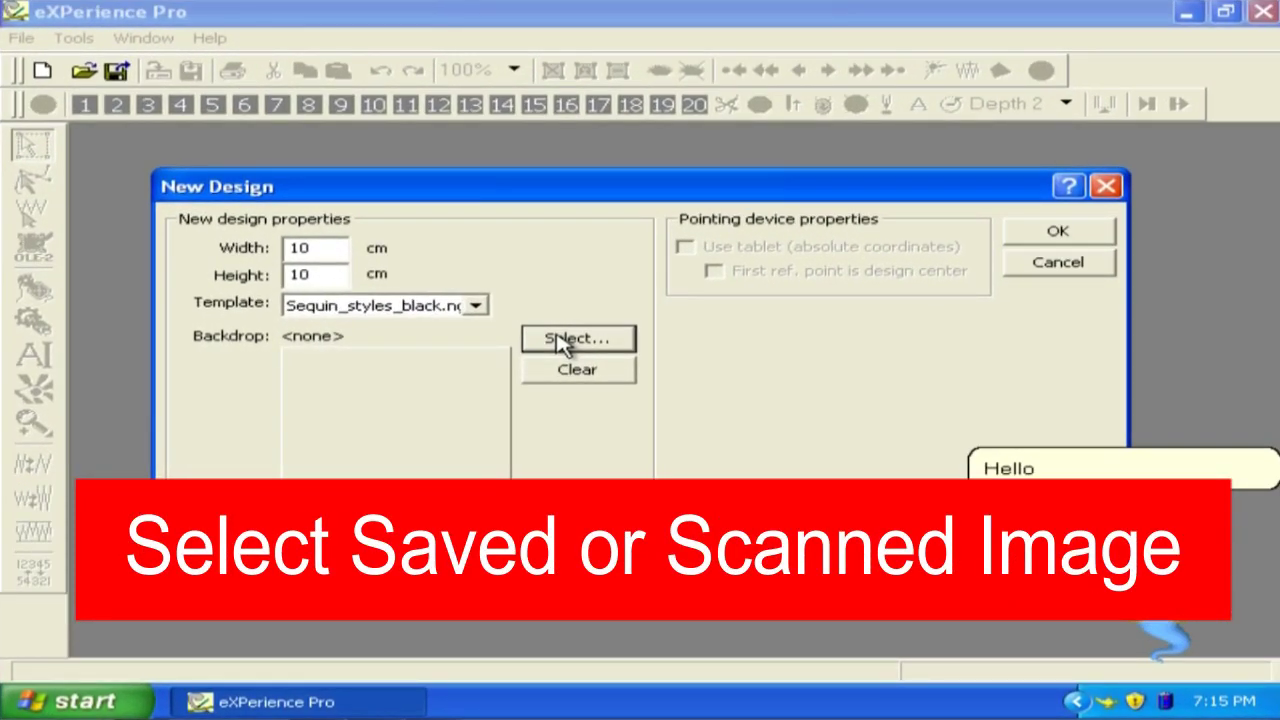
# Step: Load image 1 from the 2 running folder as the design's backdrop, browsing by thumbnails, and clear it again
pyautogui.click(565, 340)
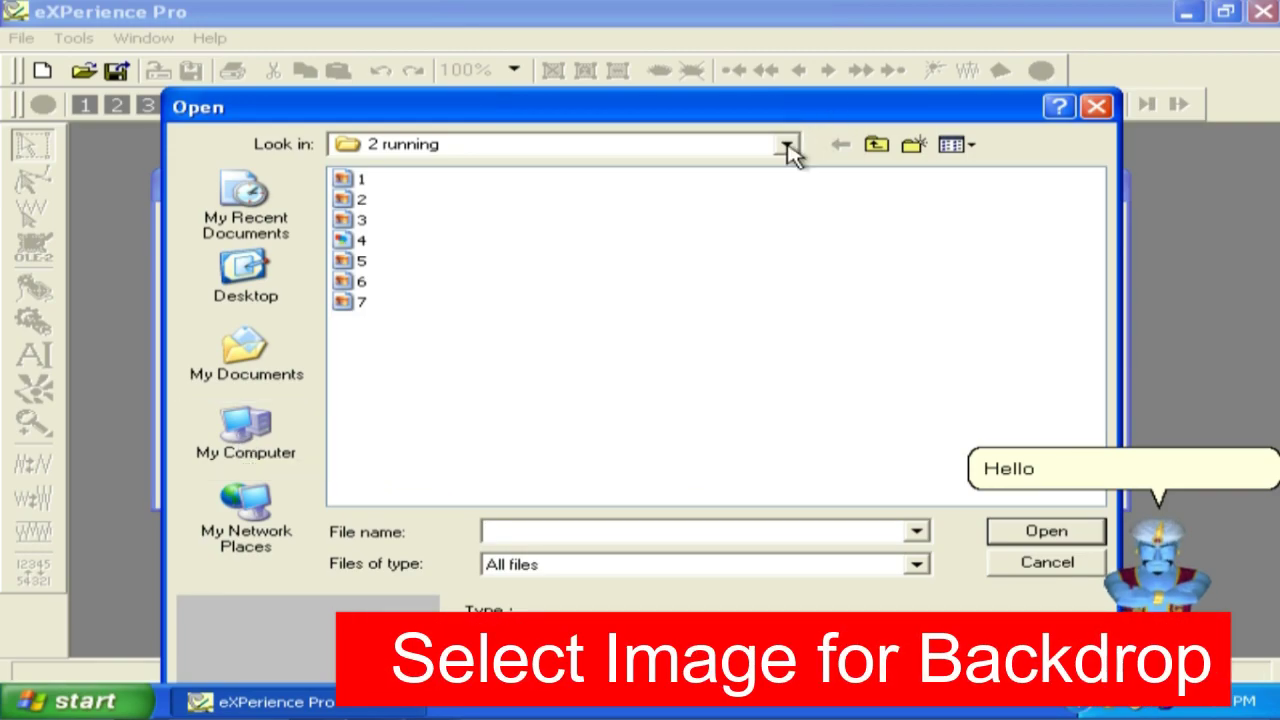
pyautogui.click(788, 147)
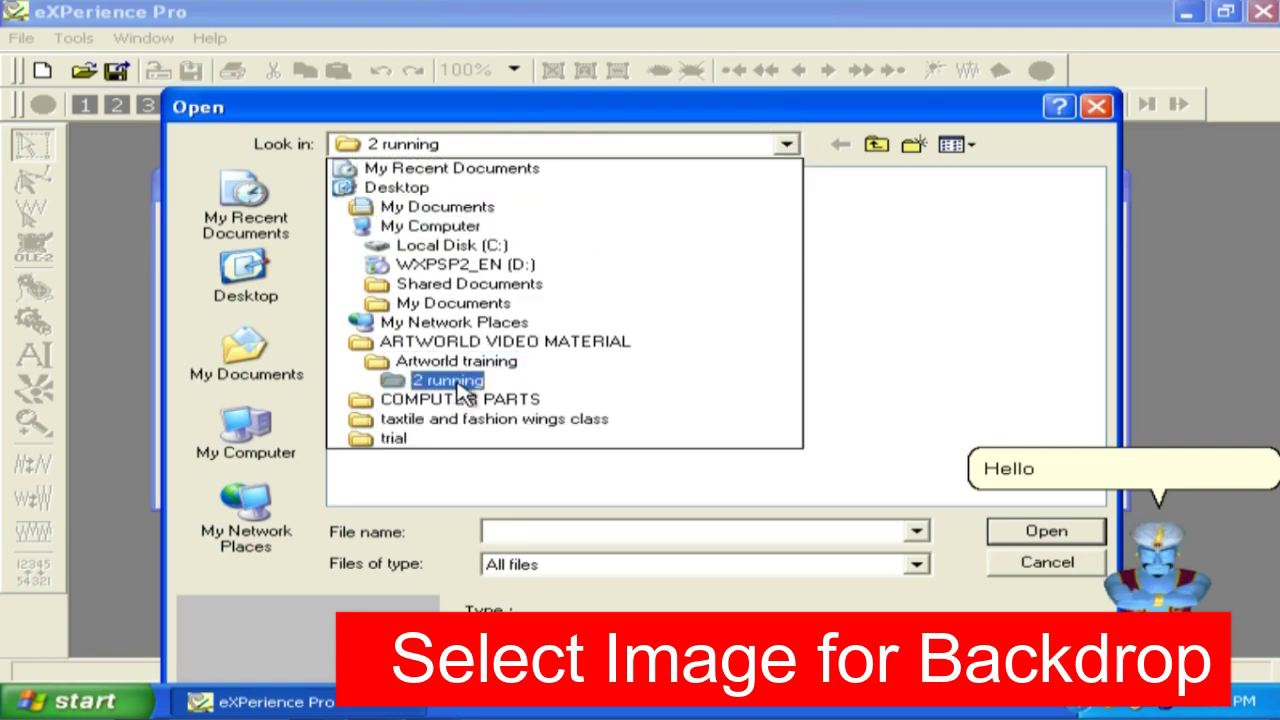
pyautogui.click(459, 385)
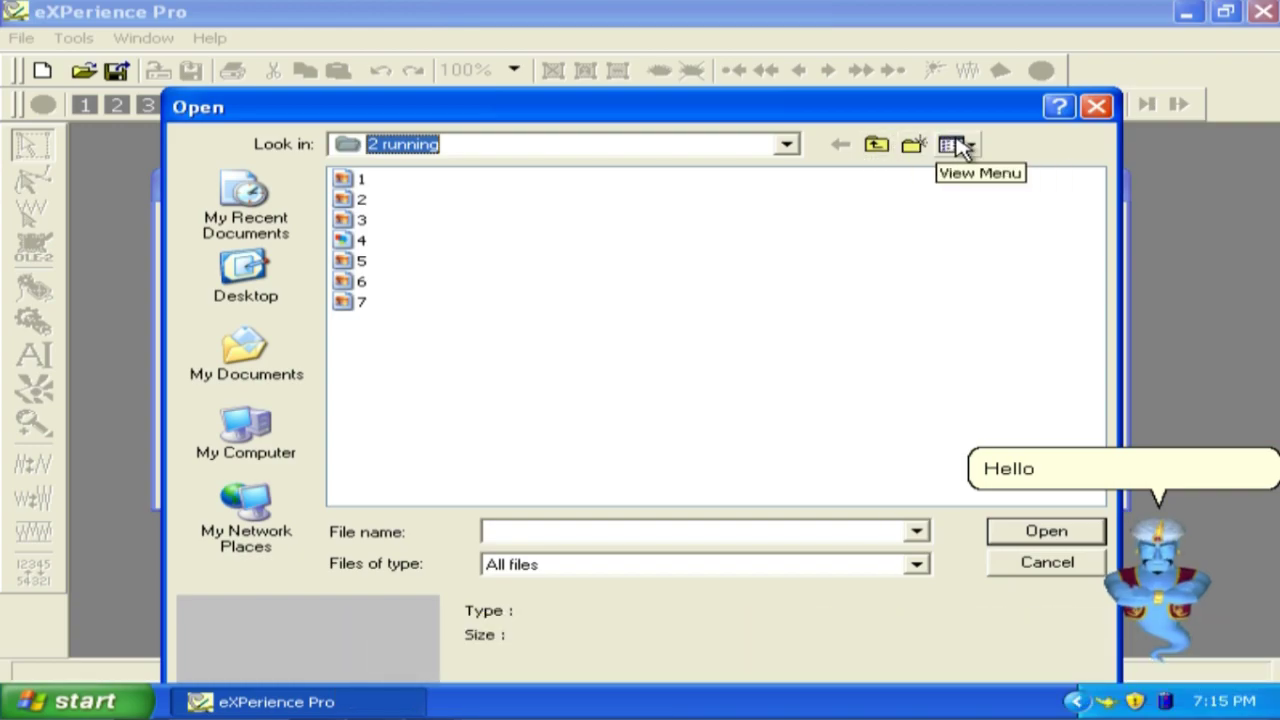
pyautogui.click(973, 147)
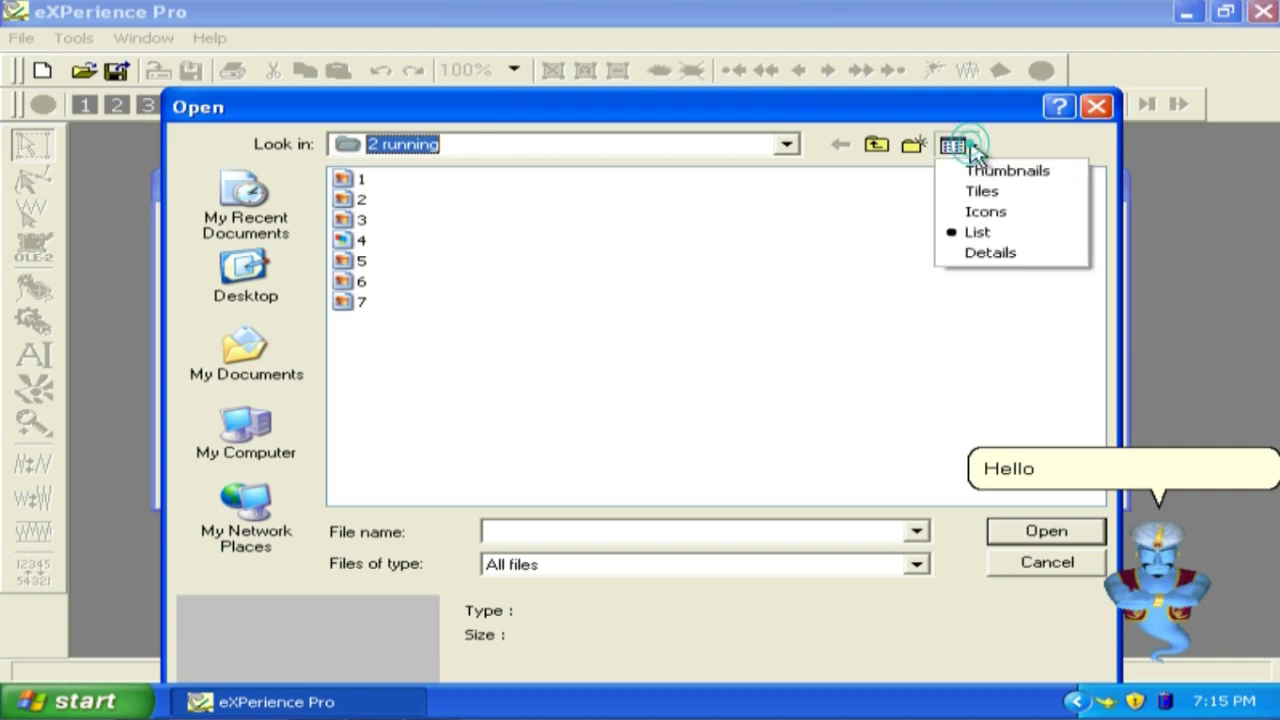
pyautogui.click(1008, 173)
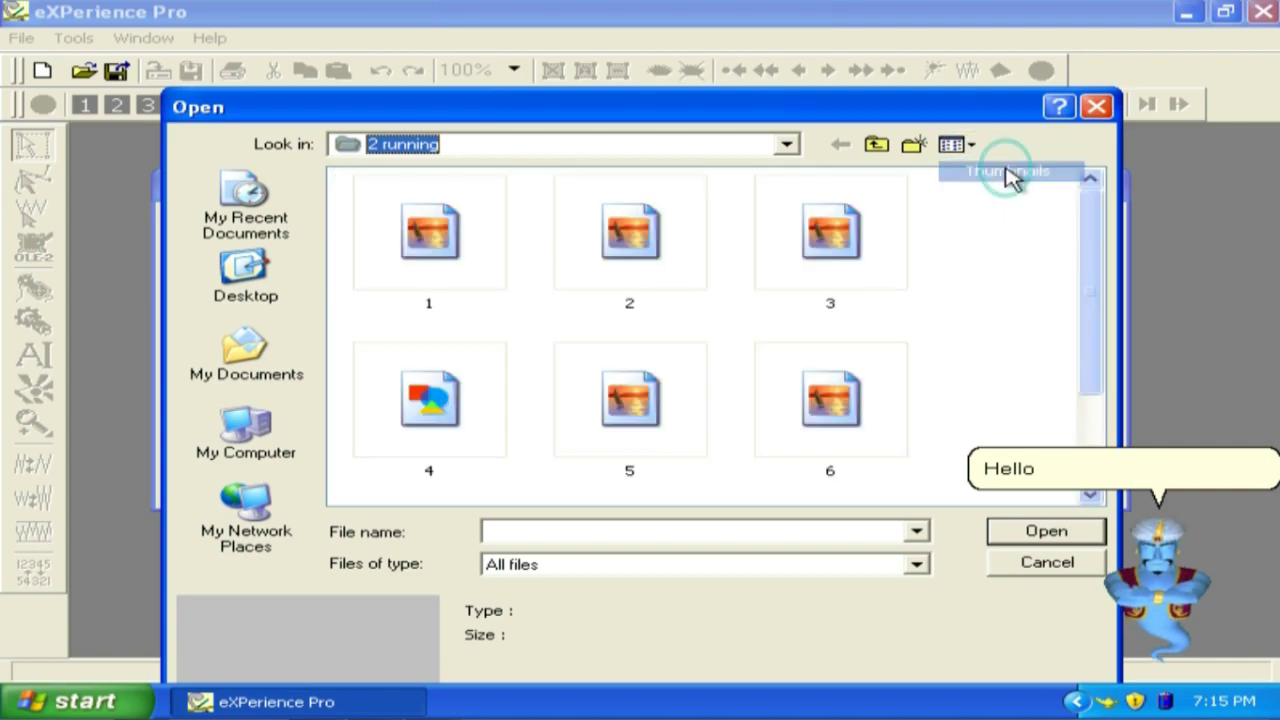
pyautogui.moveTo(1095, 222)
pyautogui.mouseDown()
pyautogui.moveTo(1091, 337)
pyautogui.moveTo(1103, 229)
pyautogui.mouseUp()
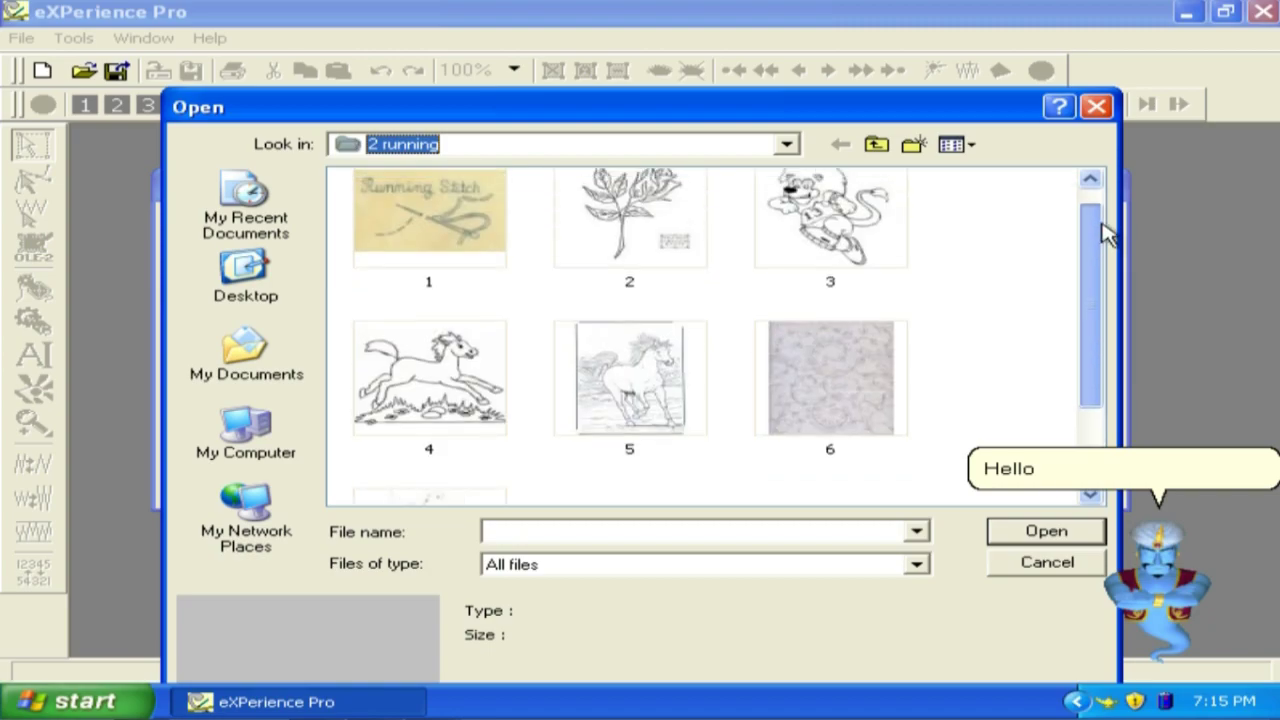
pyautogui.click(450, 255)
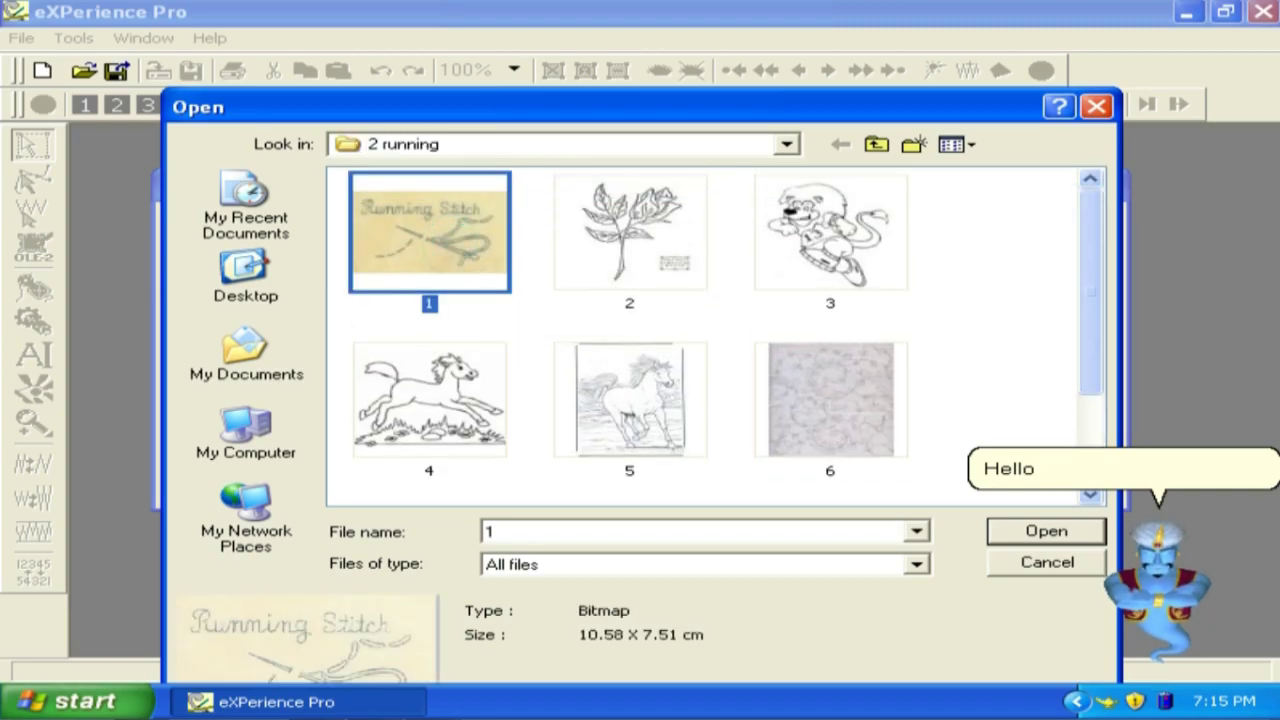
pyautogui.click(1026, 531)
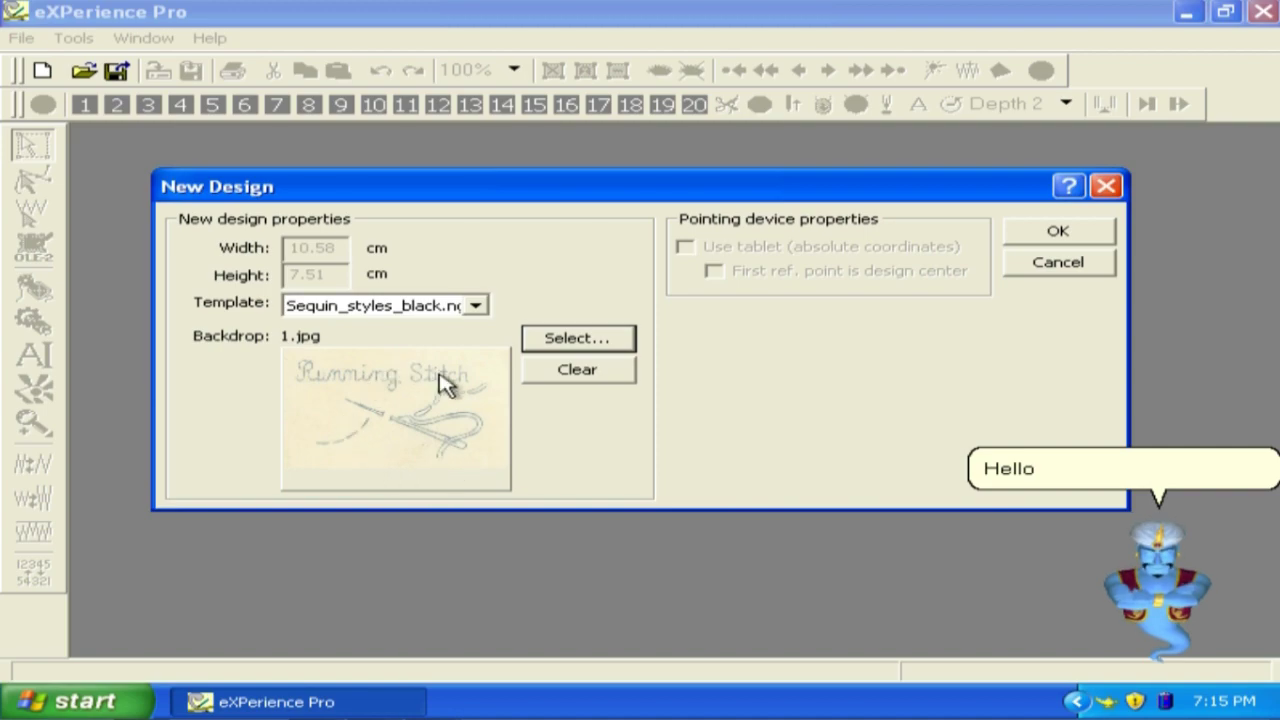
pyautogui.click(578, 376)
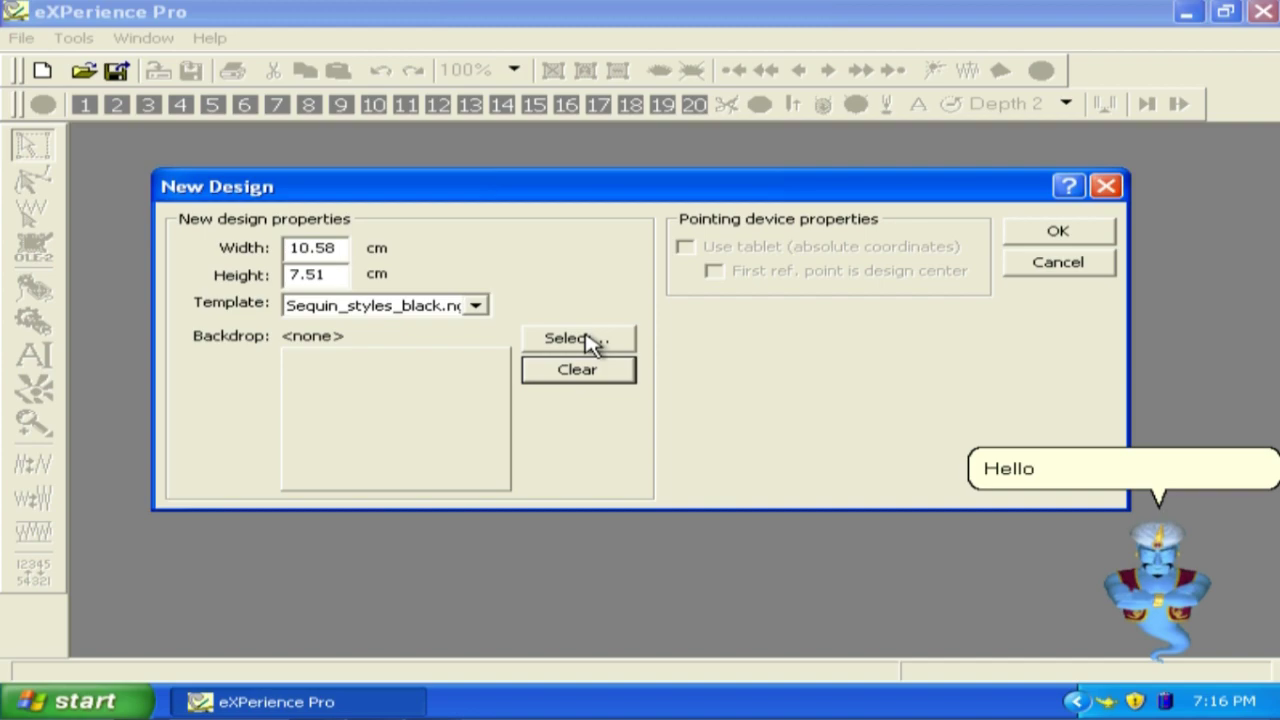
# Step: Use image 3 from the 2 running folder as the backdrop and create the design
pyautogui.click(575, 339)
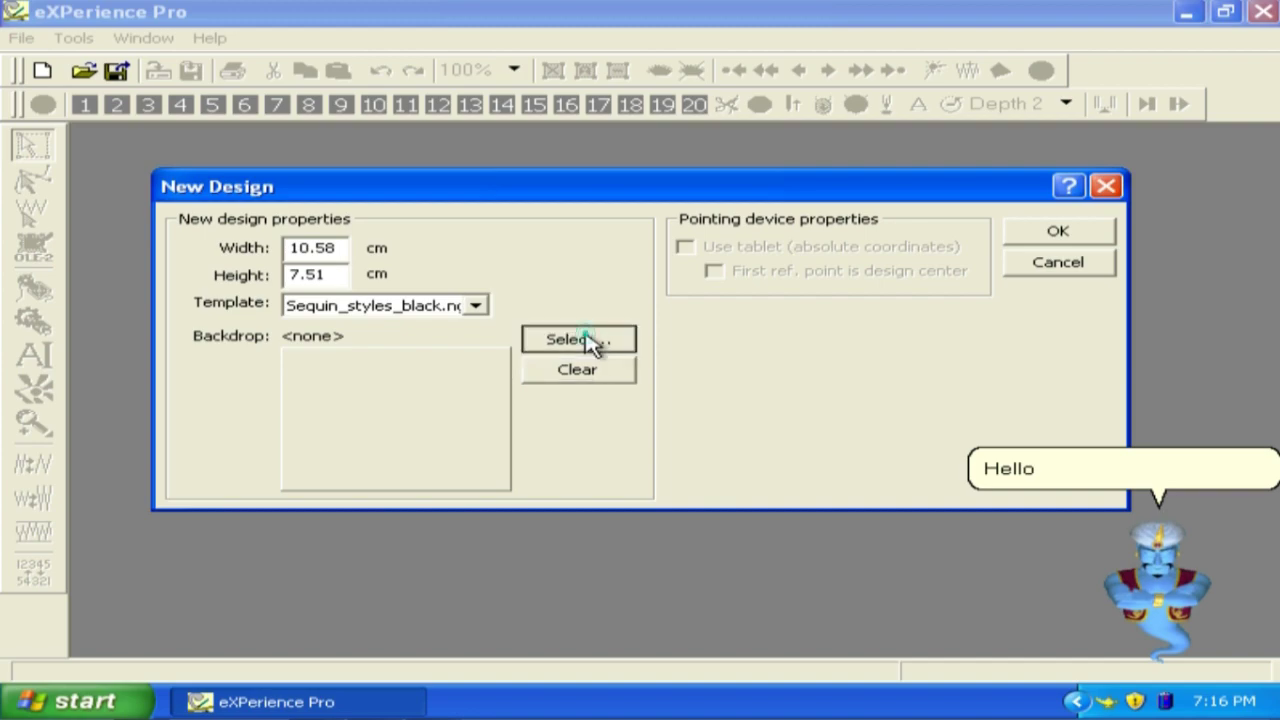
pyautogui.click(363, 203)
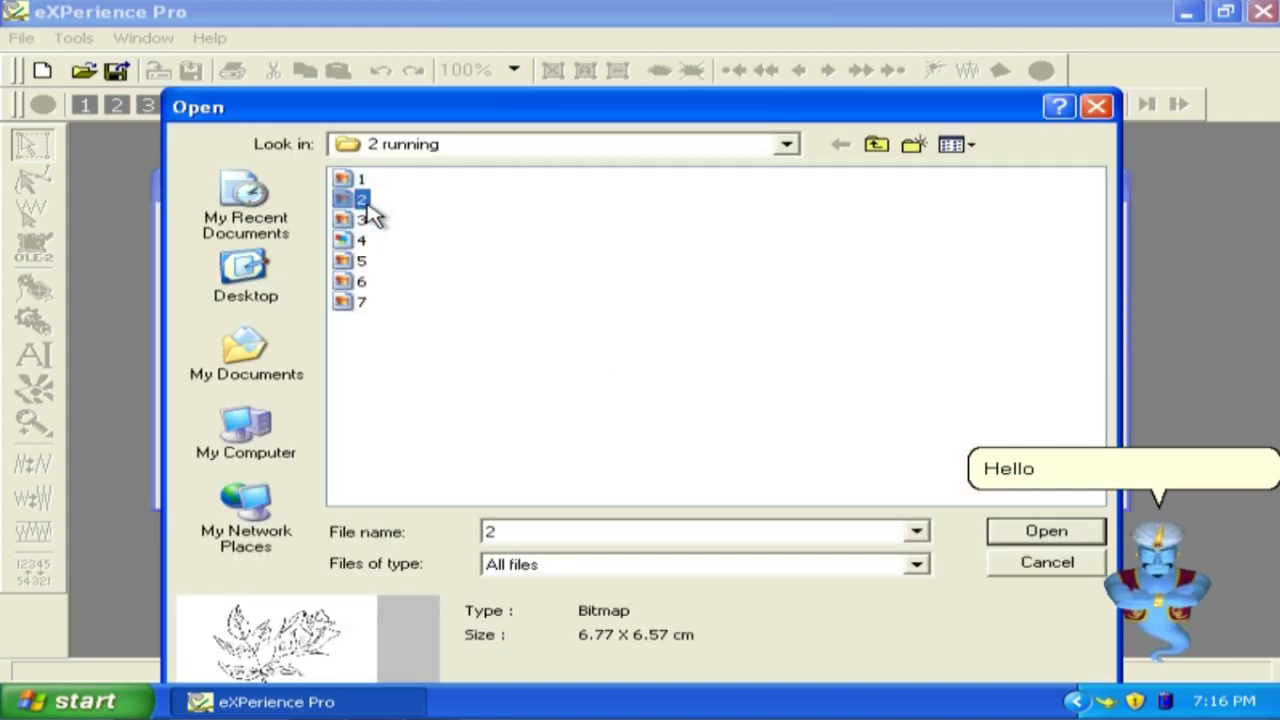
pyautogui.click(363, 222)
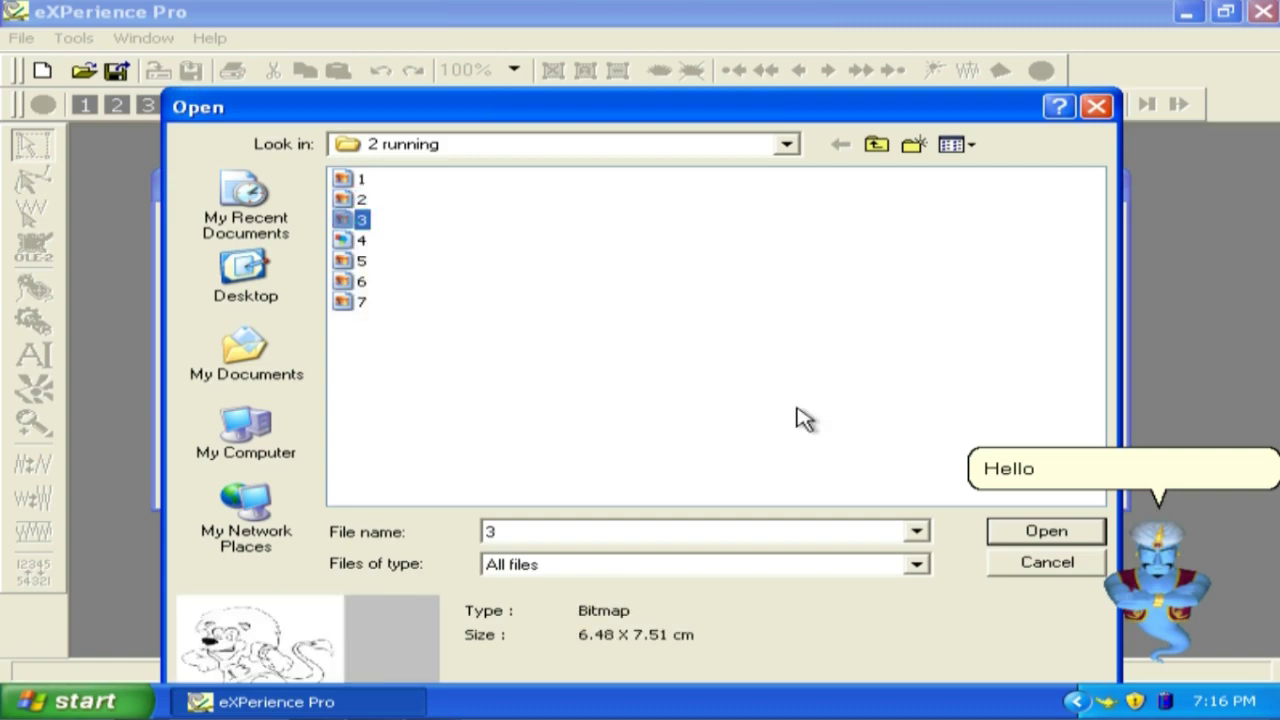
pyautogui.click(1002, 532)
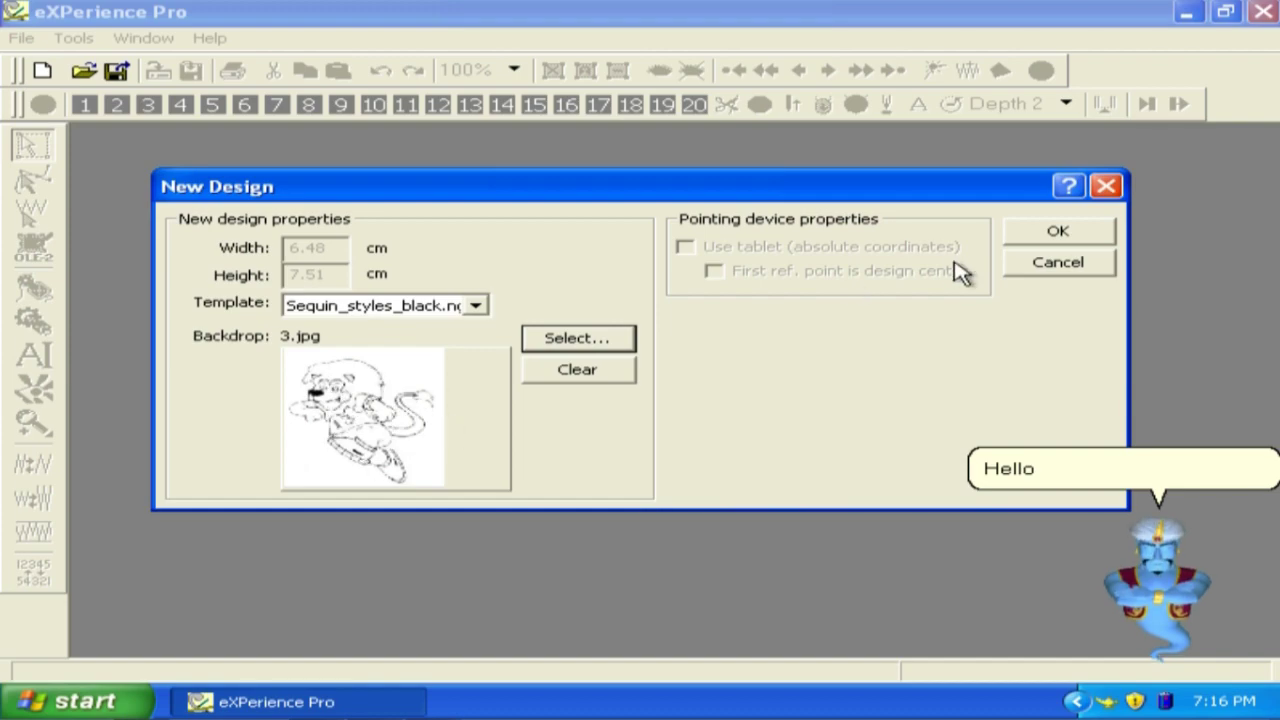
pyautogui.click(1018, 231)
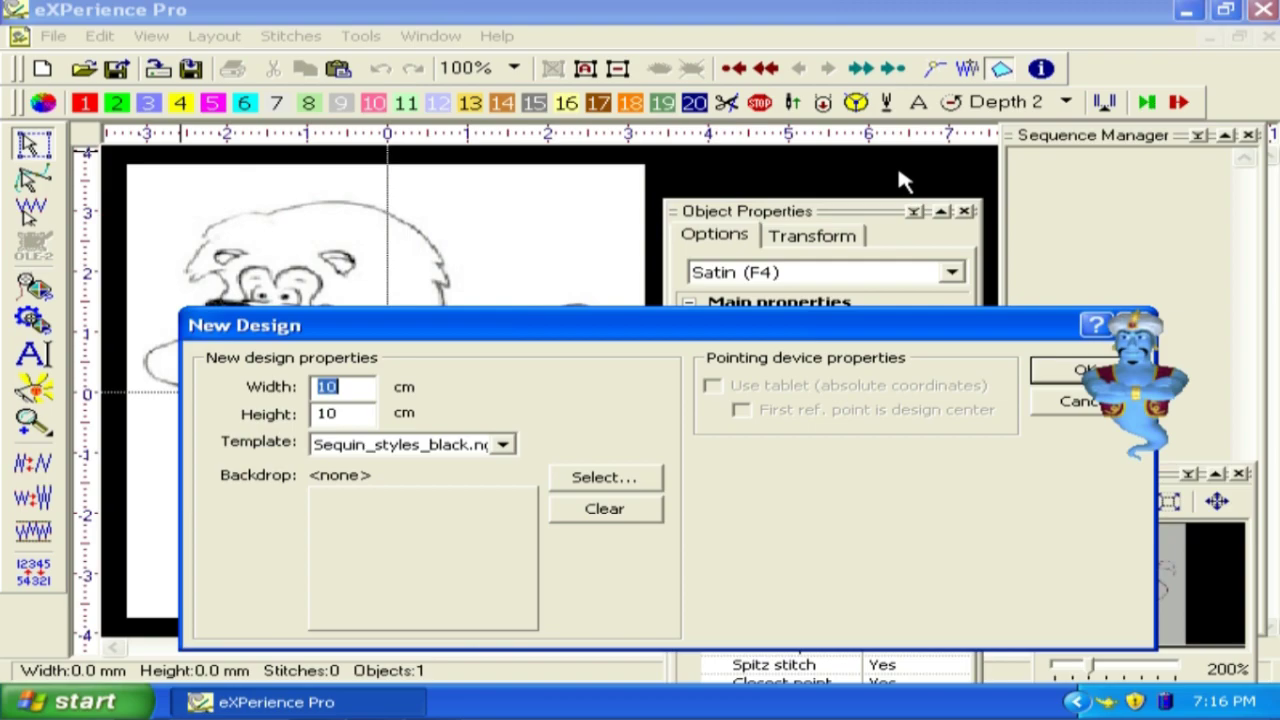
# Step: Create another new design of 10 × 10 cm from the Sequin_styles_white template without a backdrop
pyautogui.click(502, 444)
pyautogui.click(457, 486)
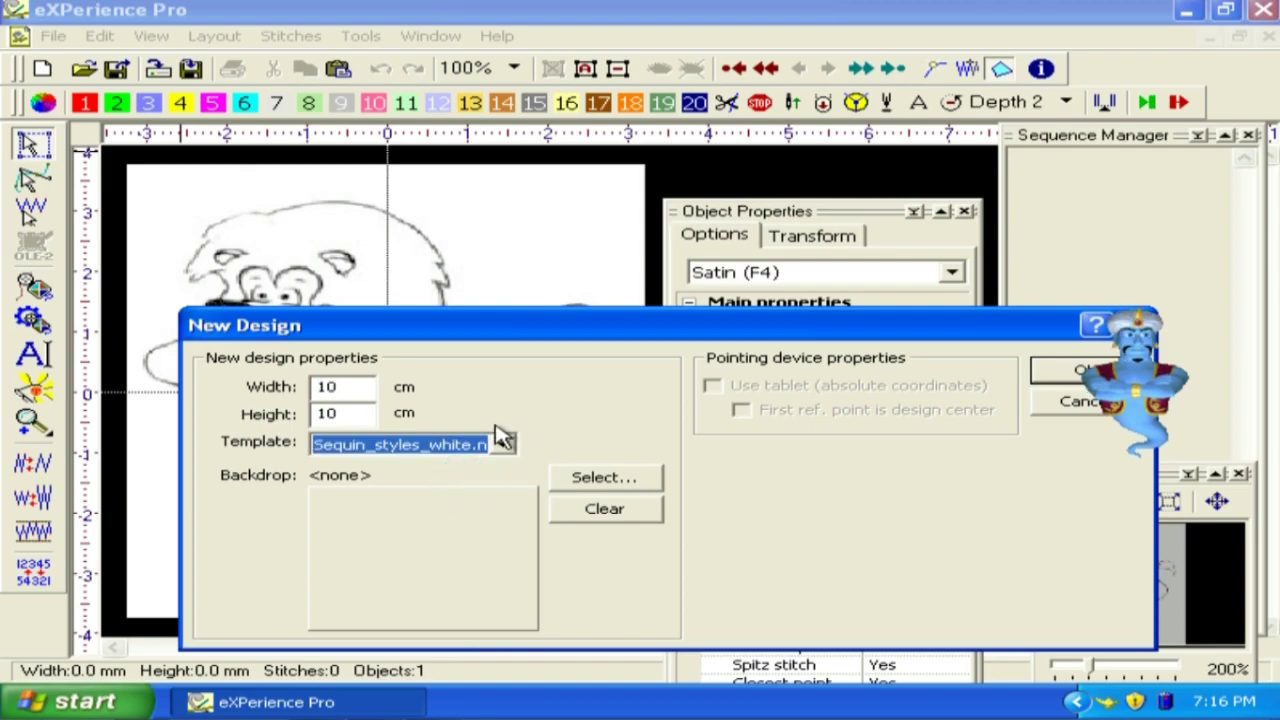
pyautogui.click(503, 445)
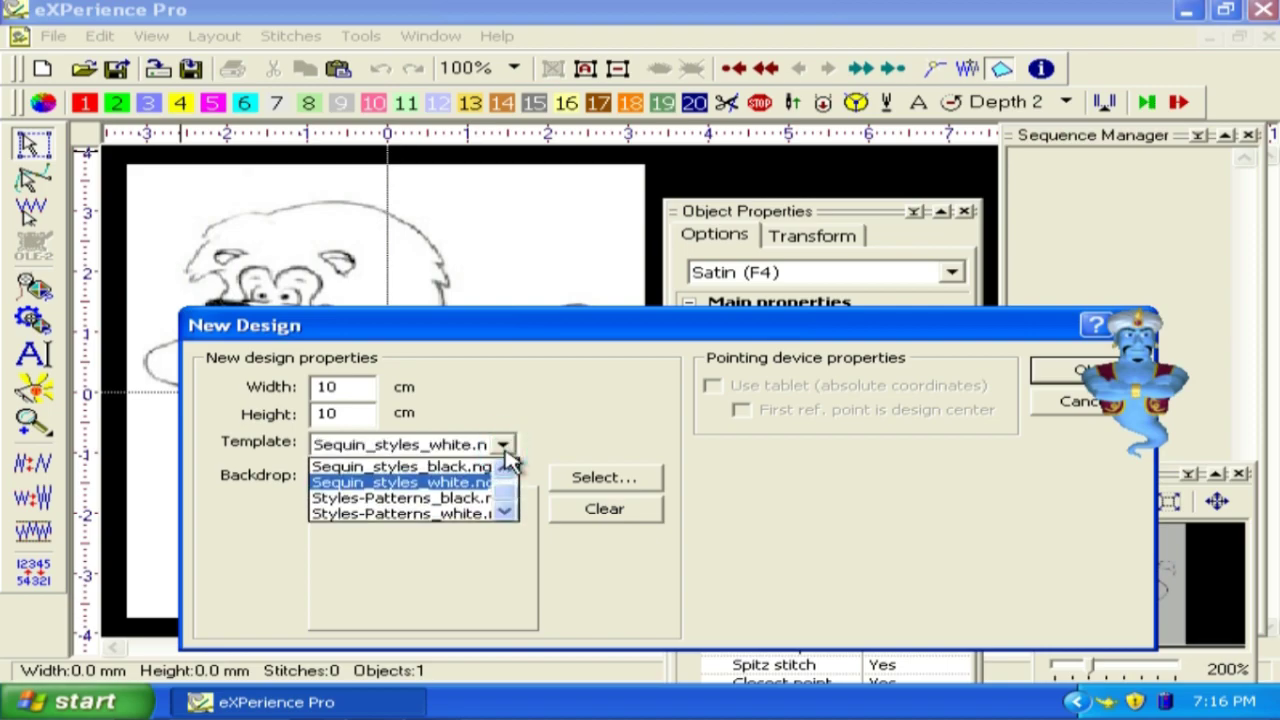
pyautogui.click(460, 486)
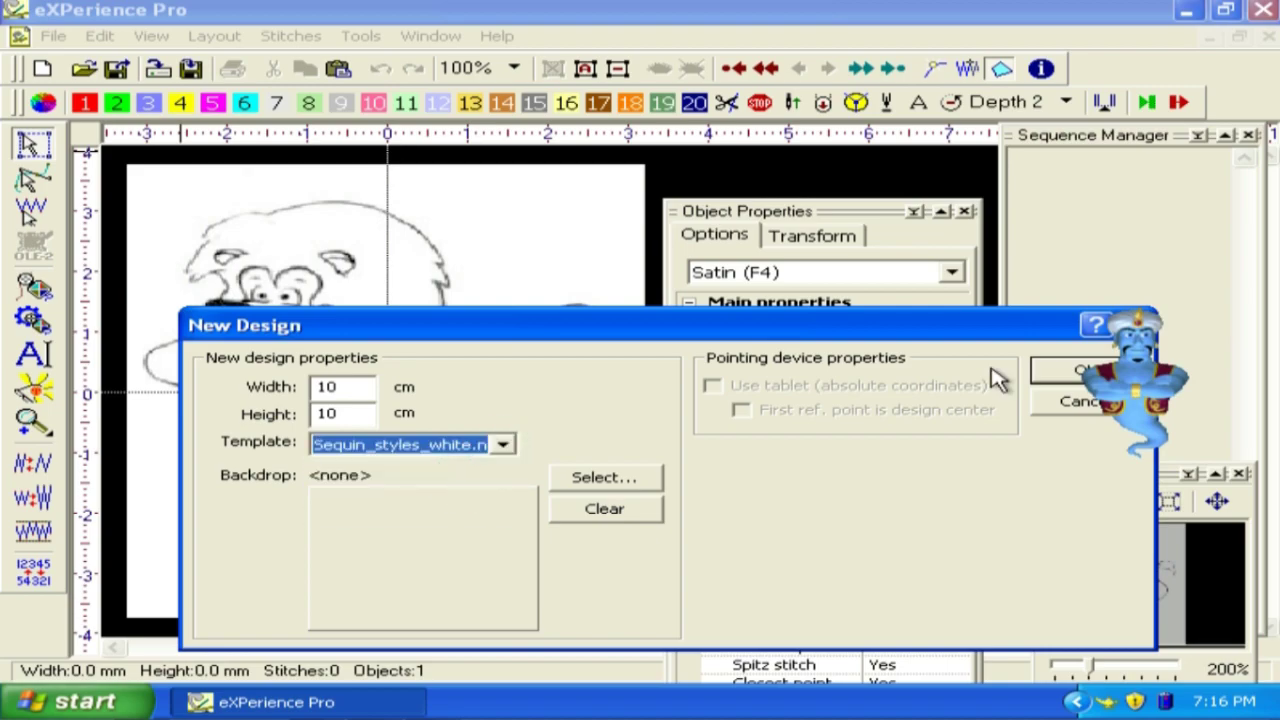
pyautogui.click(1066, 376)
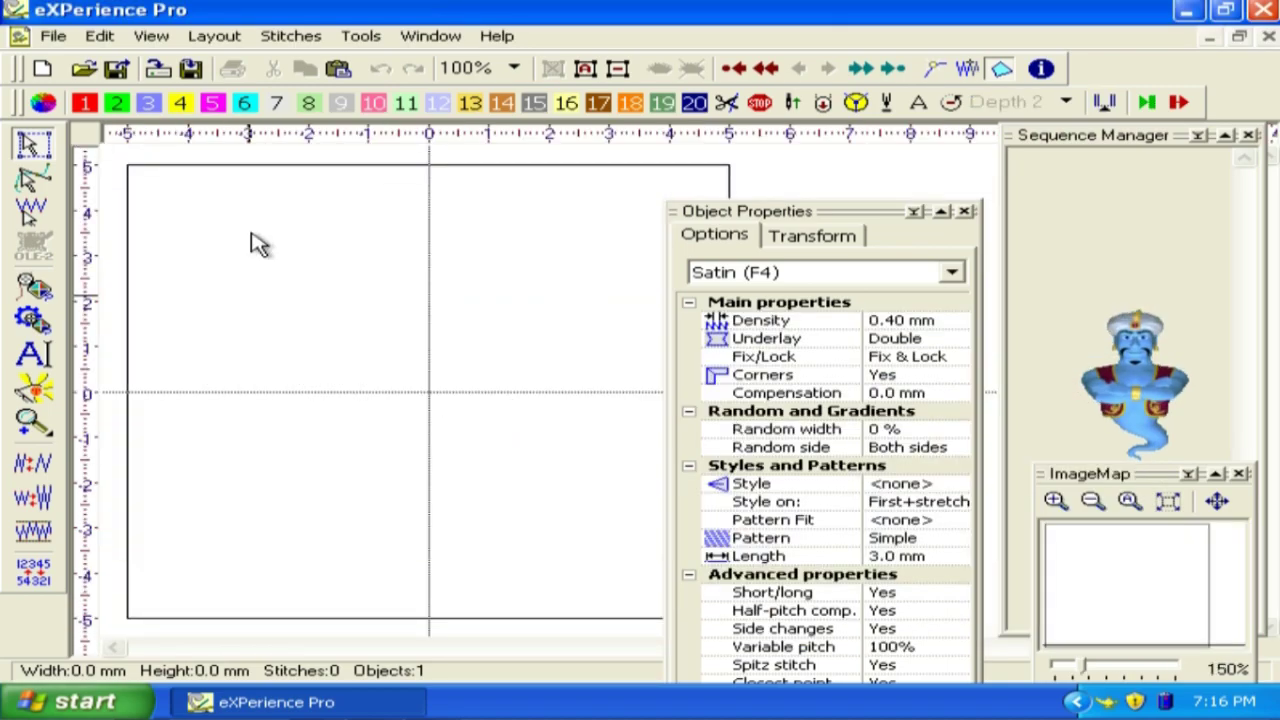
# Step: Examine the templates available for a new design and dismiss the new-design settings
pyautogui.click(53, 36)
pyautogui.click(80, 64)
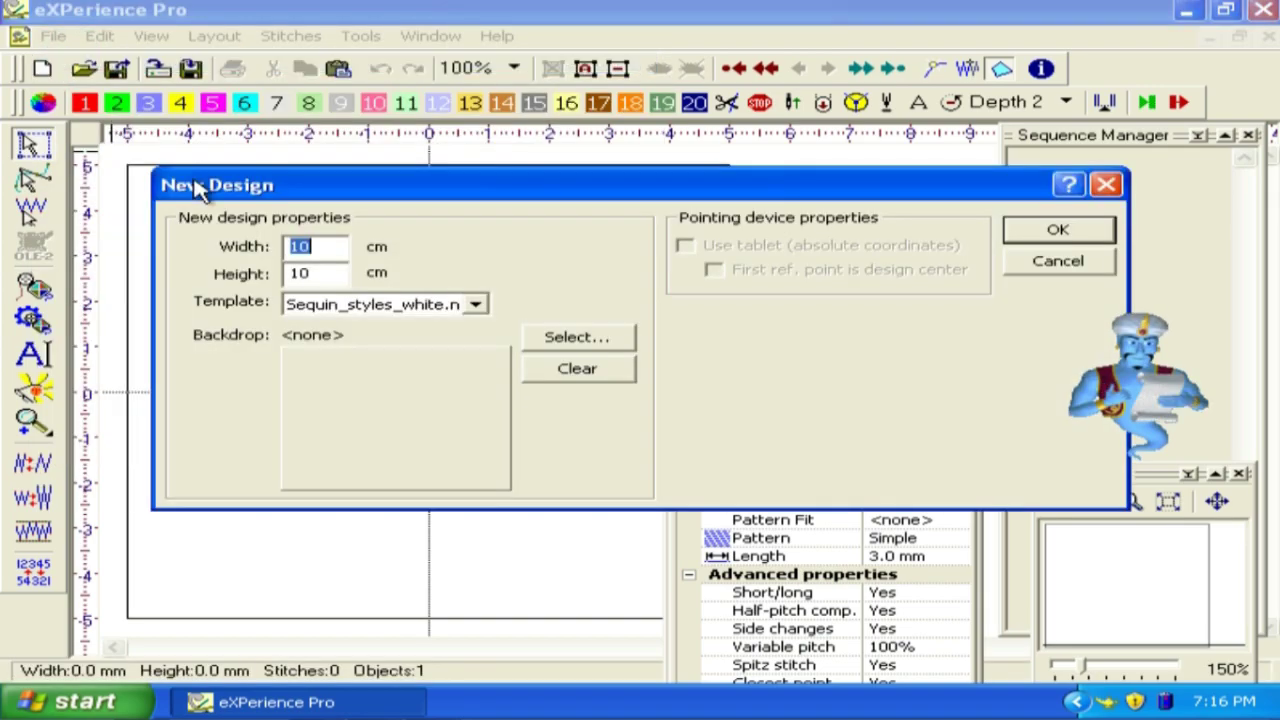
pyautogui.click(478, 305)
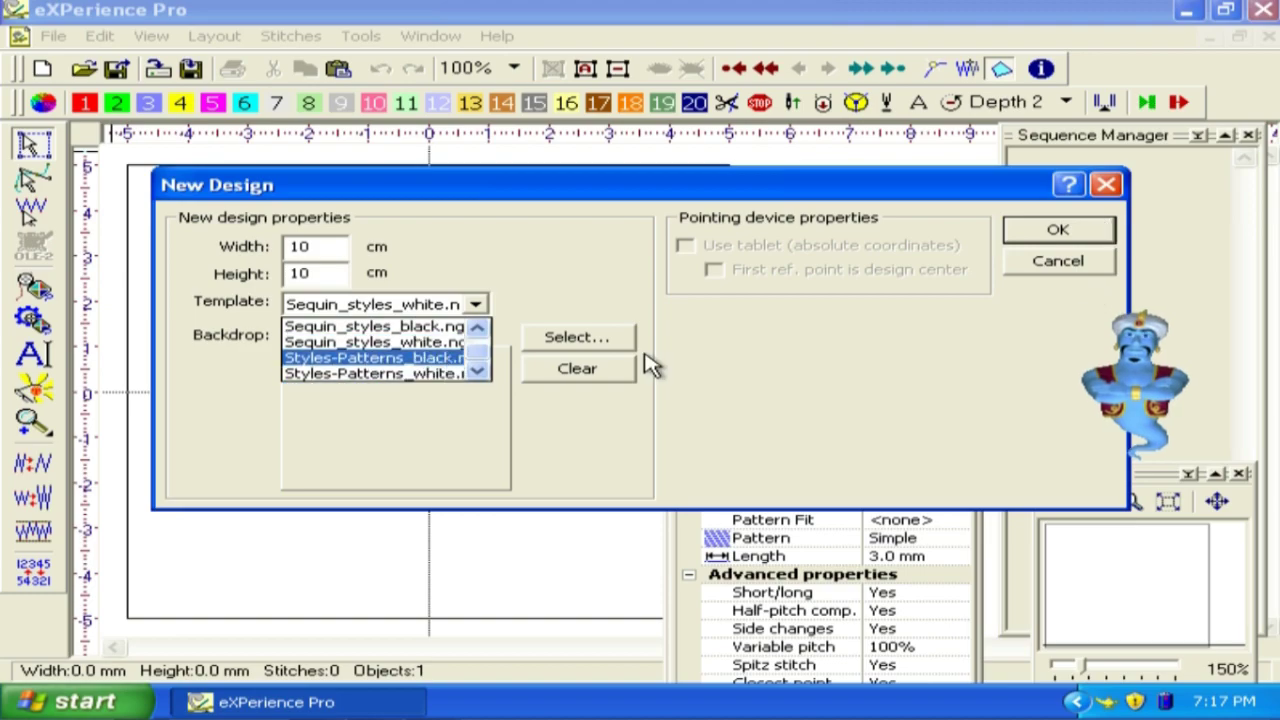
pyautogui.click(1106, 230)
pyautogui.click(1106, 230)
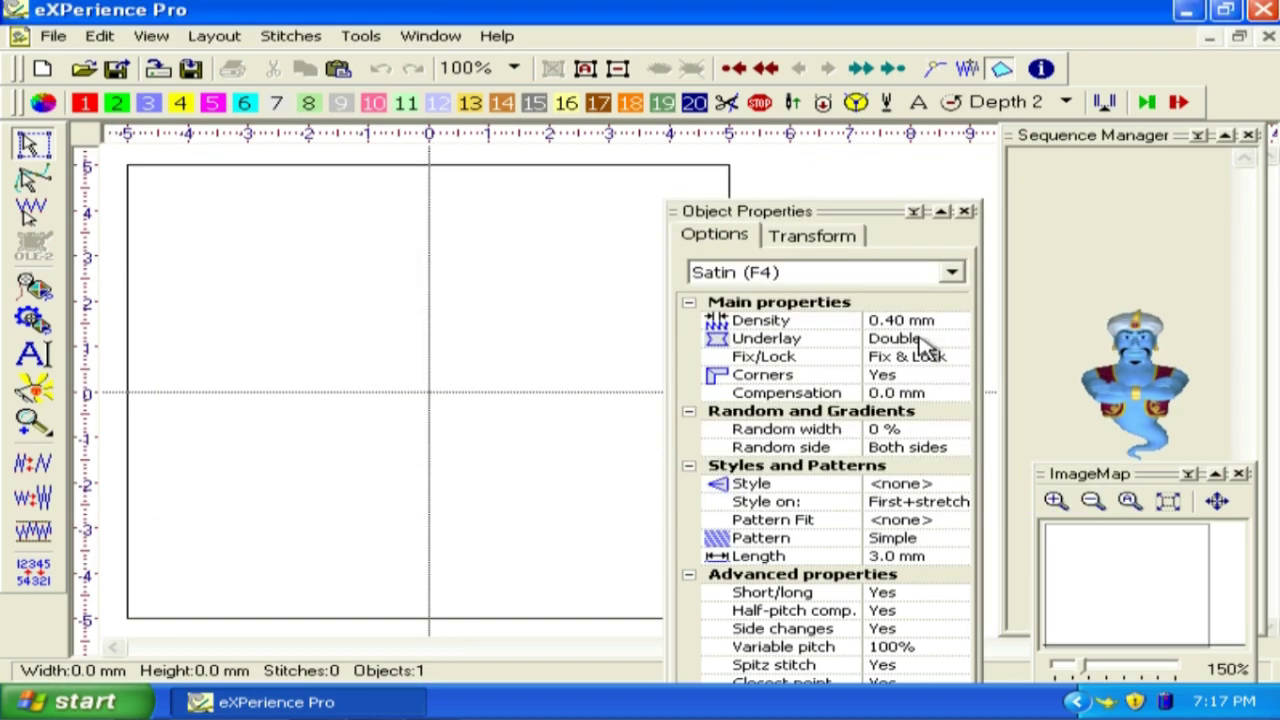
# Step: Examine all stitch styles available for the Satin stitch in an enlarged style chooser, and close it without choosing one
pyautogui.moveTo(885, 215); pyautogui.dragTo(906, 132)
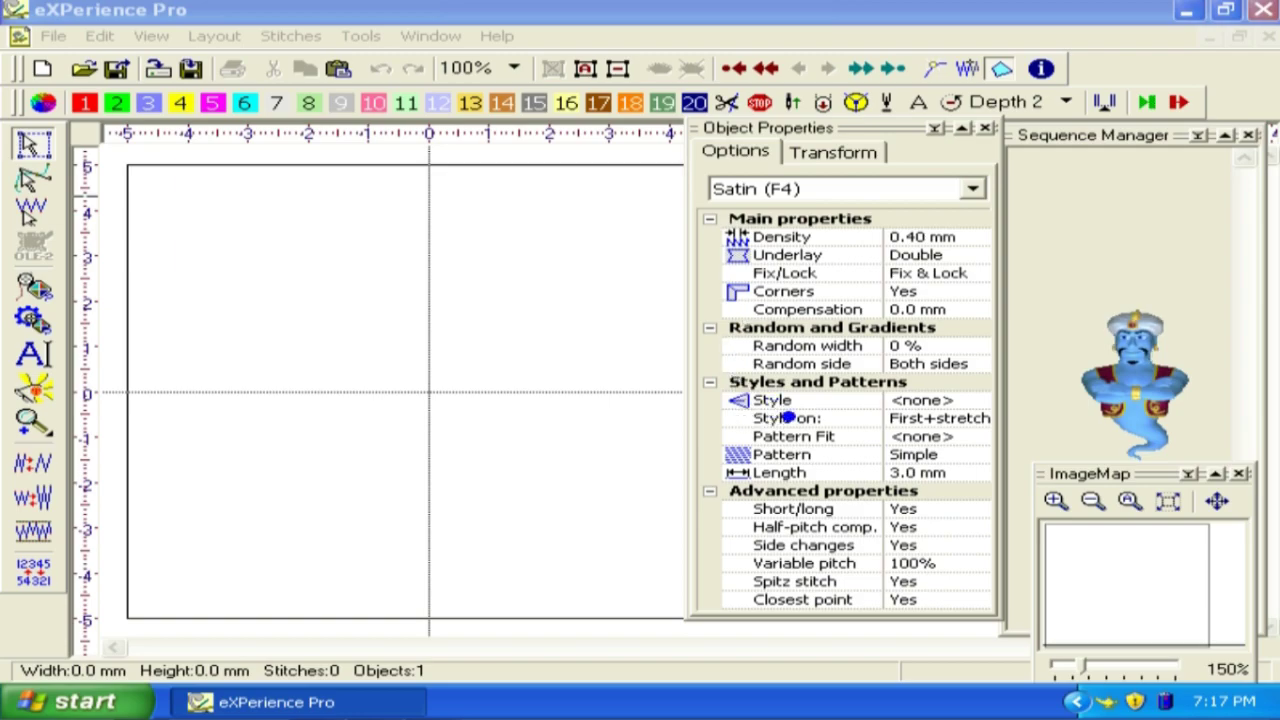
pyautogui.moveTo(768, 418); pyautogui.dragTo(762, 348)
pyautogui.moveTo(703, 384); pyautogui.dragTo(790, 428)
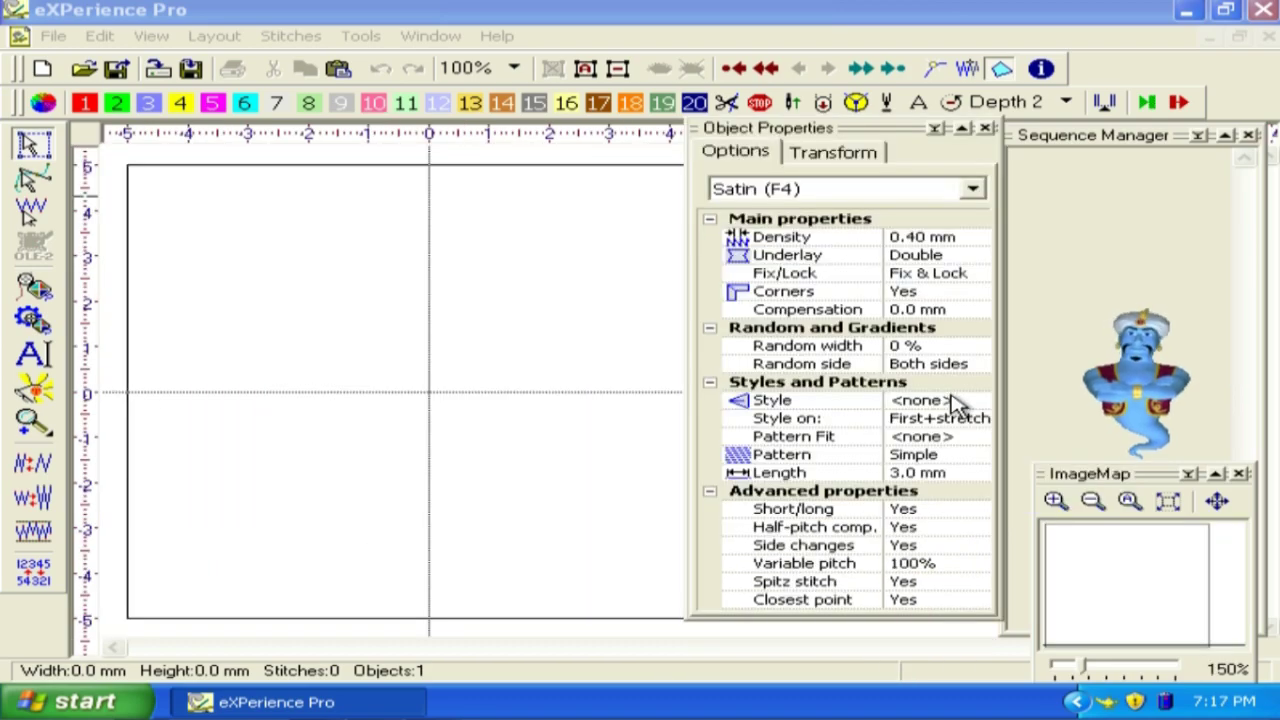
pyautogui.click(953, 400)
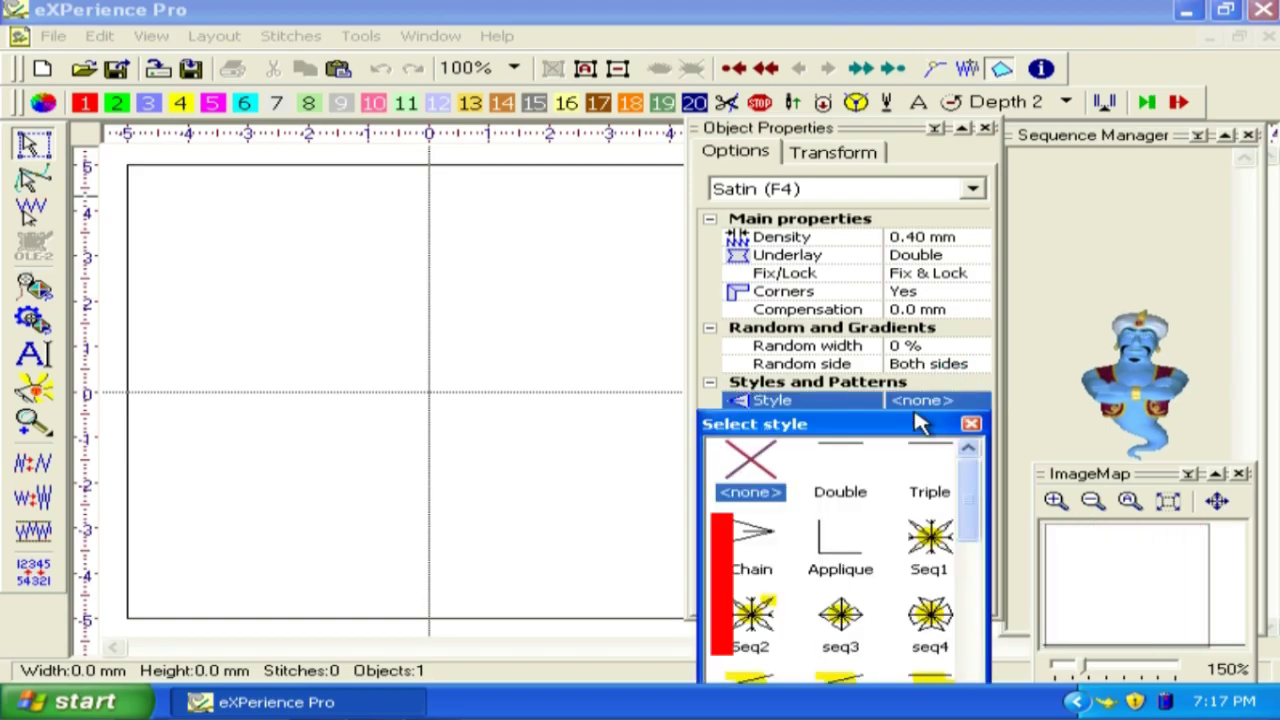
pyautogui.moveTo(894, 424); pyautogui.dragTo(445, 160)
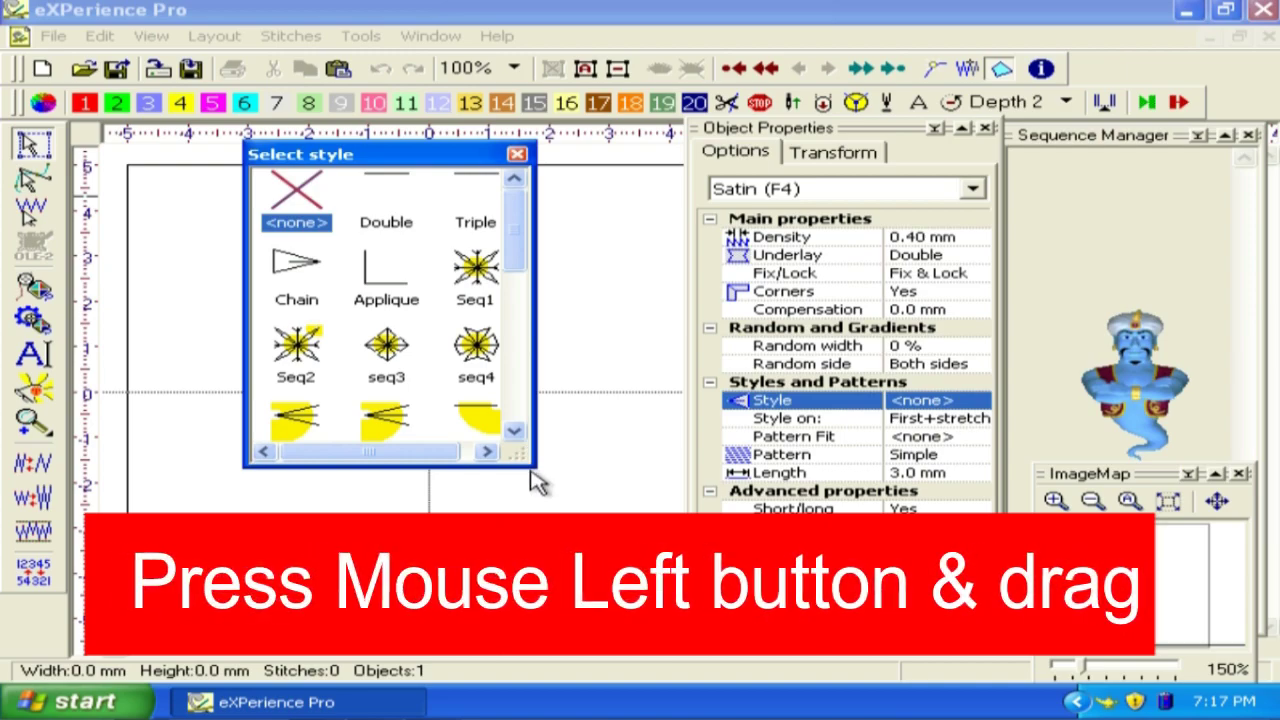
pyautogui.moveTo(536, 466); pyautogui.dragTo(1252, 713)
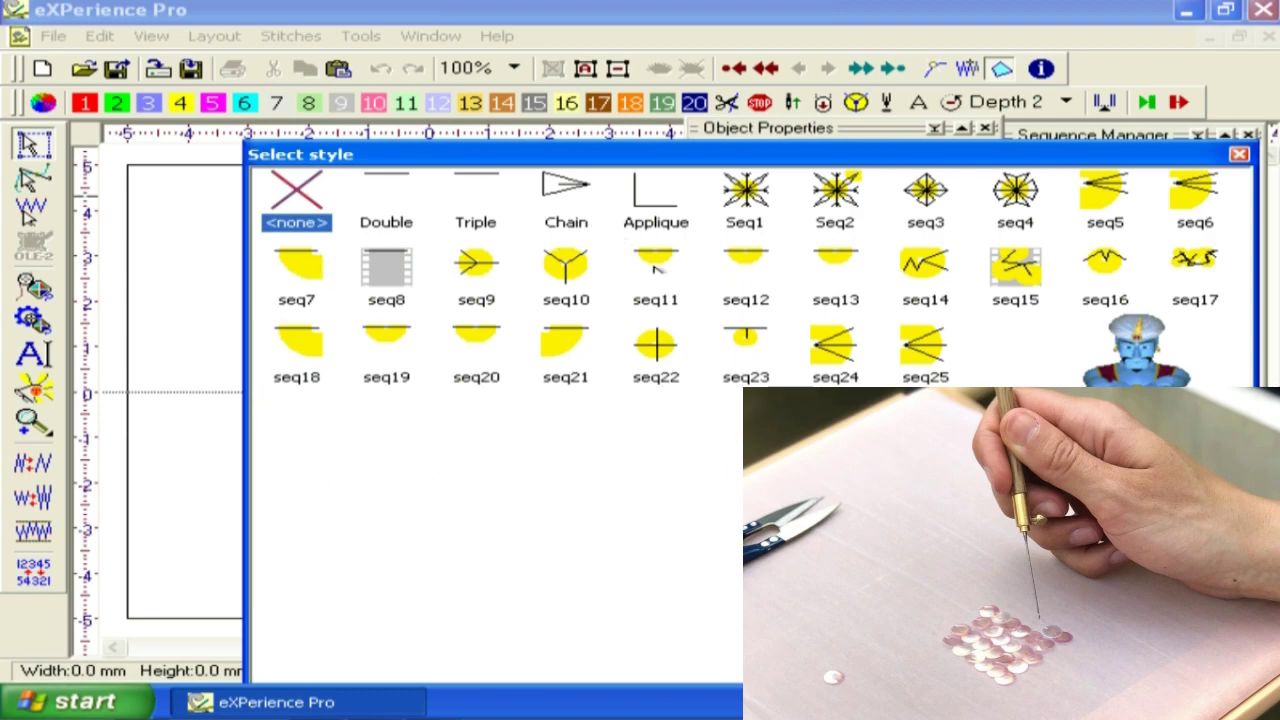
pyautogui.click(1239, 156)
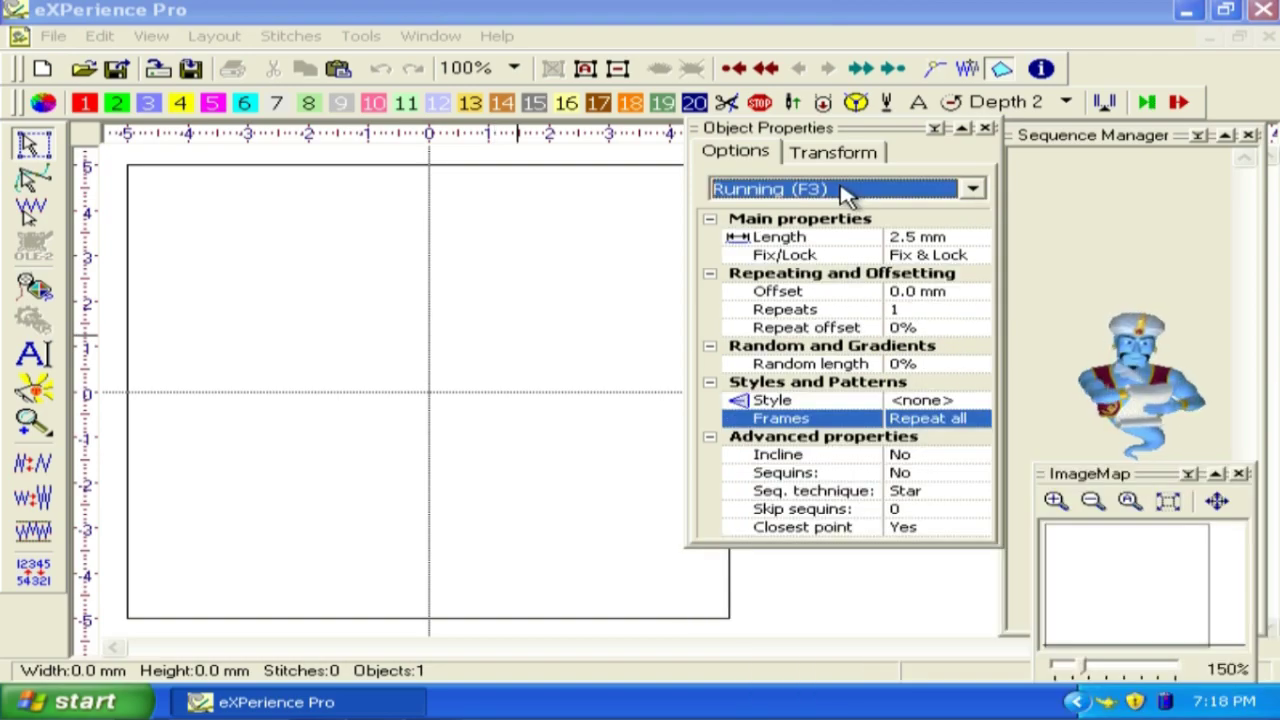
# Step: Set the stitch type in the object properties to Step (F5)
pyautogui.click(975, 189)
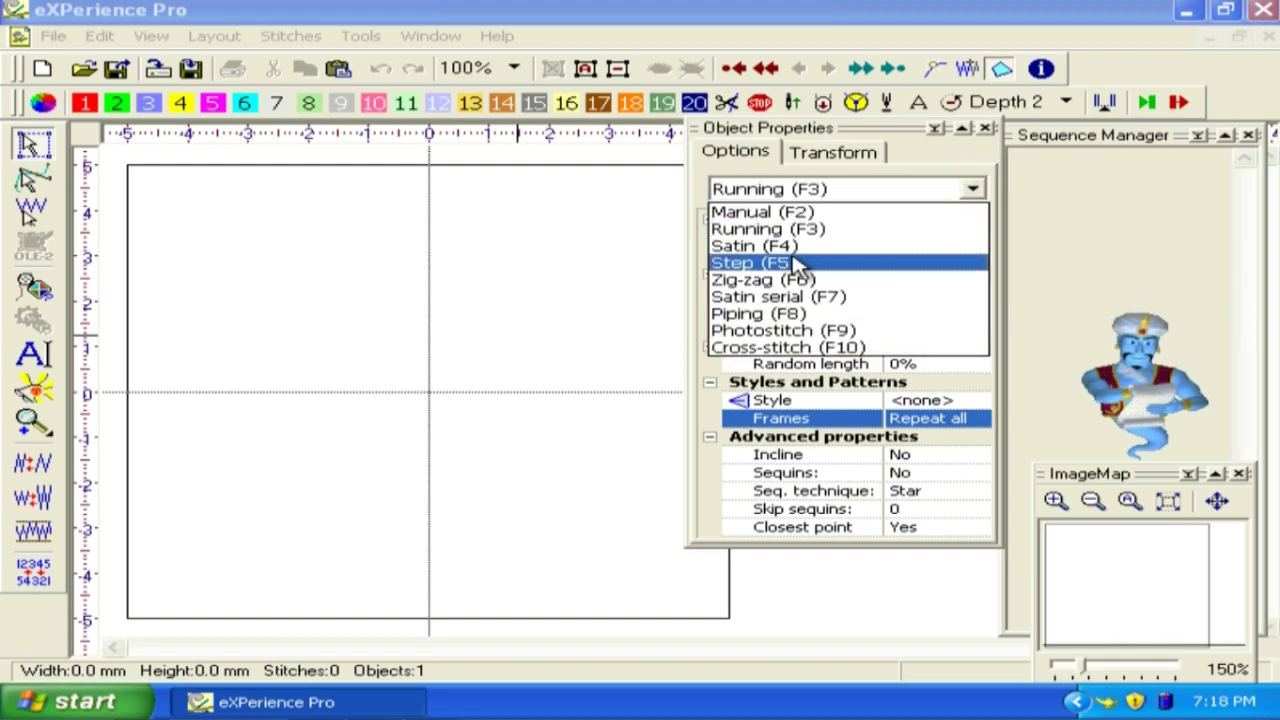
pyautogui.click(790, 263)
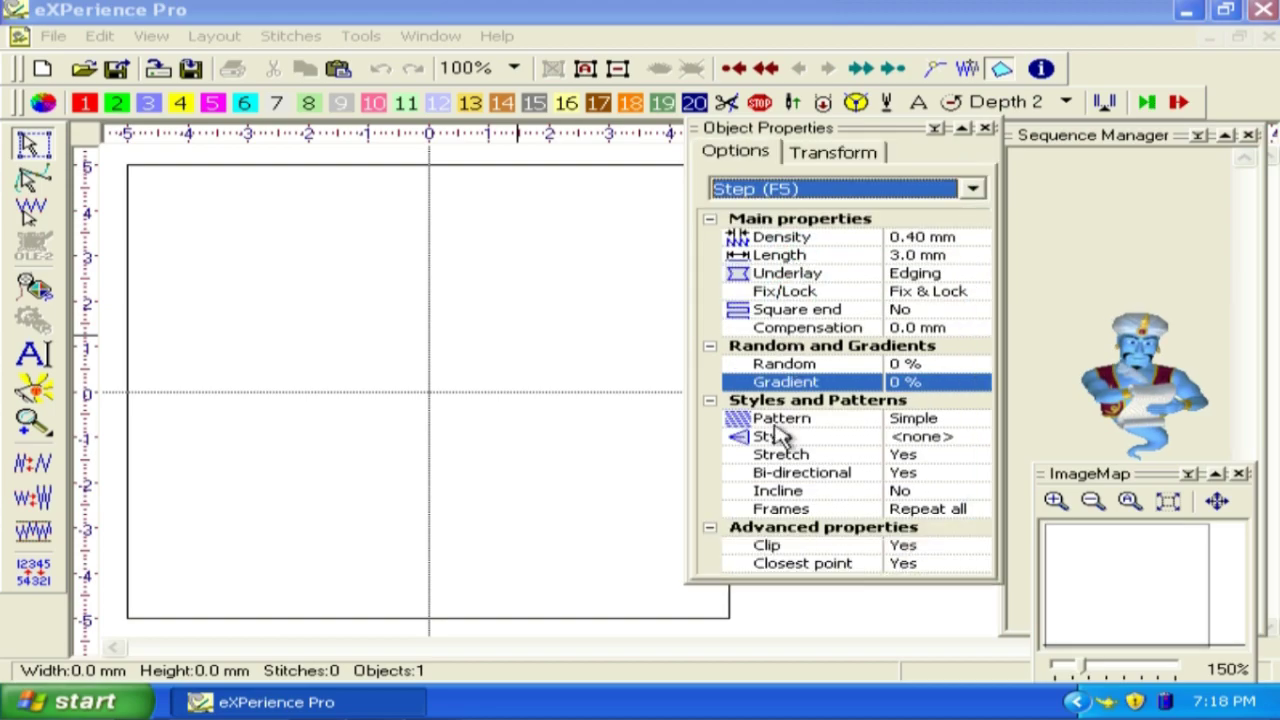
pyautogui.moveTo(830, 438)
pyautogui.mouseDown()
pyautogui.moveTo(822, 391)
pyautogui.moveTo(726, 392)
pyautogui.moveTo(792, 442)
pyautogui.mouseUp()
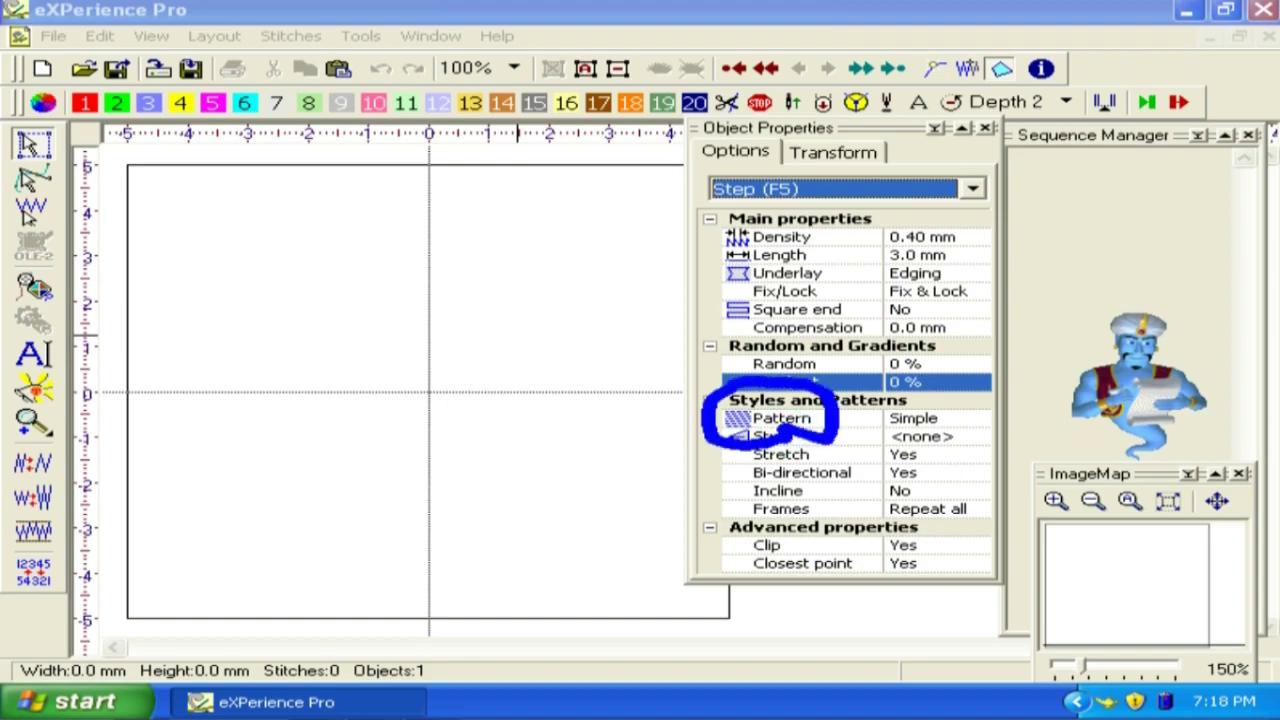
# Step: Examine all patterns available for the Step stitch in an enlarged pattern chooser, and close it without choosing one
pyautogui.press('Escape')
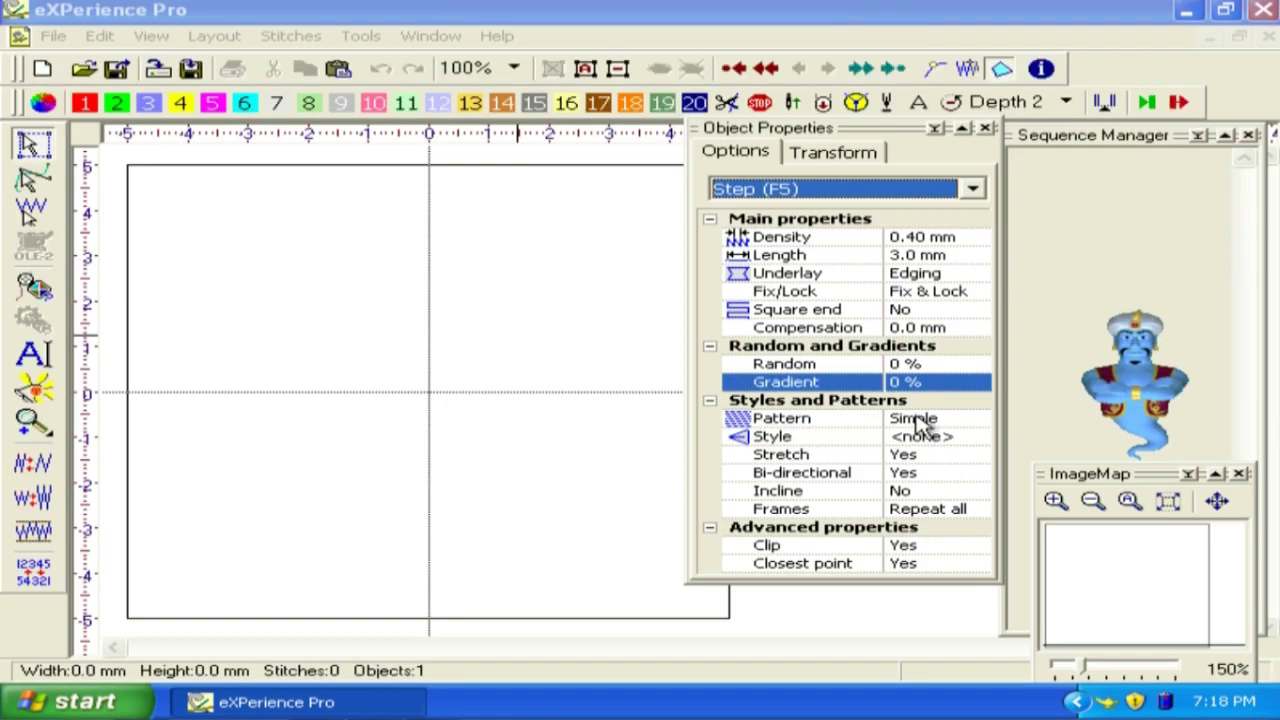
pyautogui.click(918, 422)
pyautogui.moveTo(880, 447); pyautogui.dragTo(355, 72)
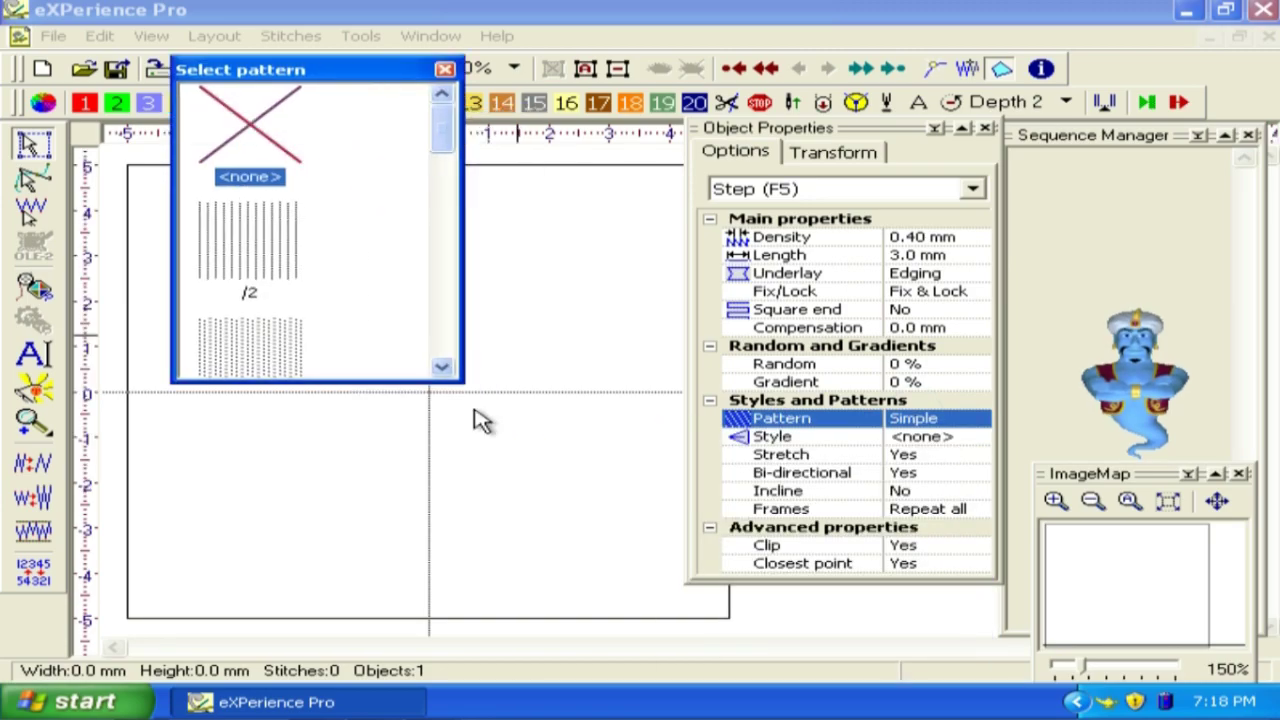
pyautogui.moveTo(462, 380); pyautogui.dragTo(1250, 622)
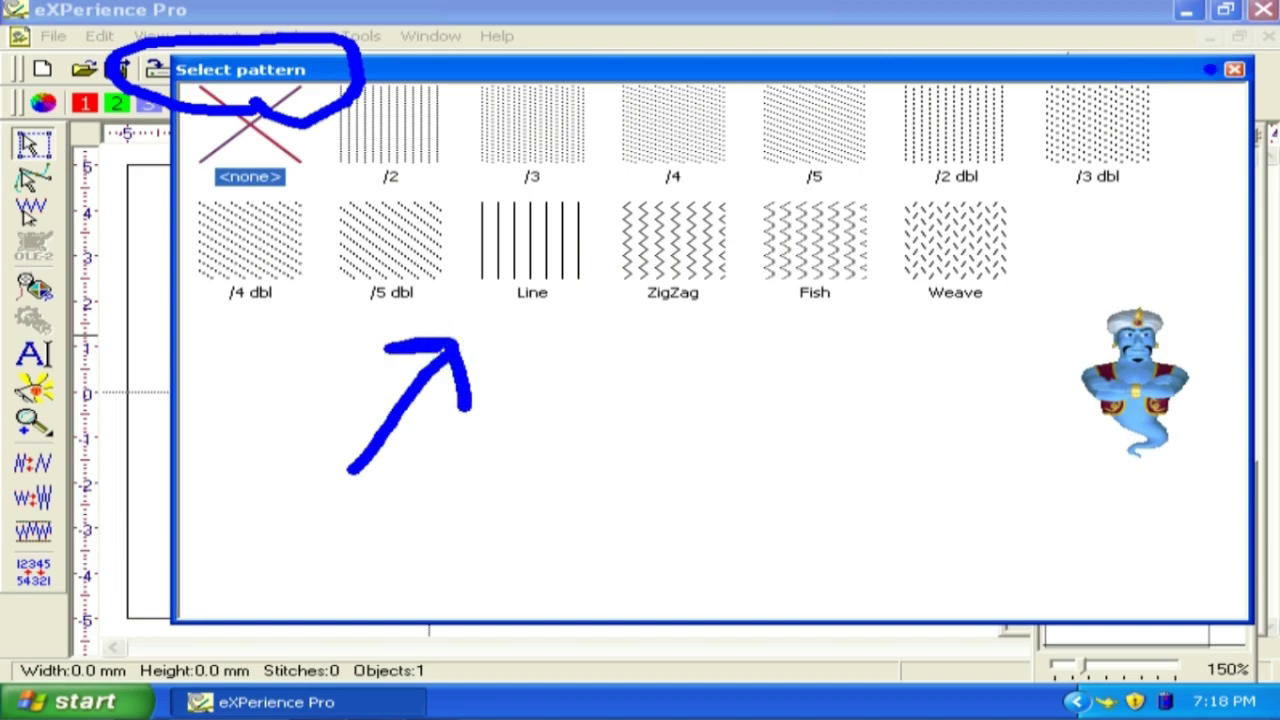
pyautogui.click(1234, 70)
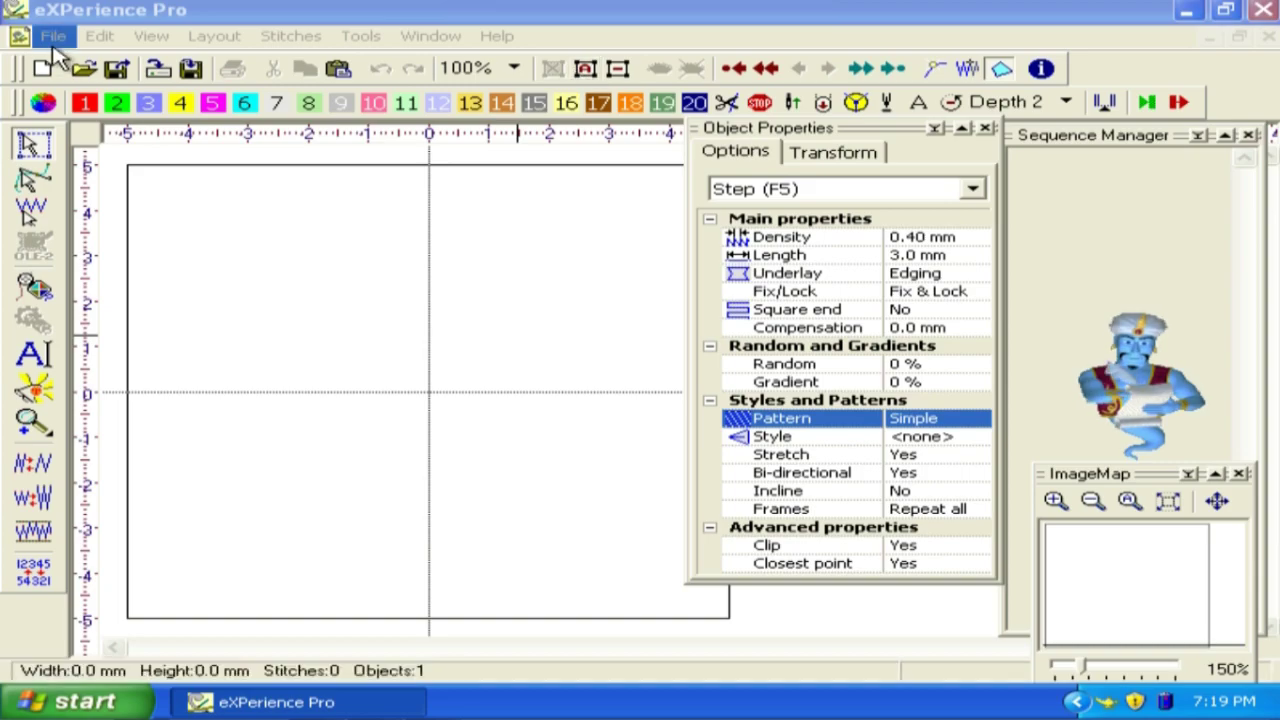
# Step: Create a new design of 10 × 10 cm from the Styles-Patterns_black template without a backdrop
pyautogui.click(55, 40)
pyautogui.click(75, 58)
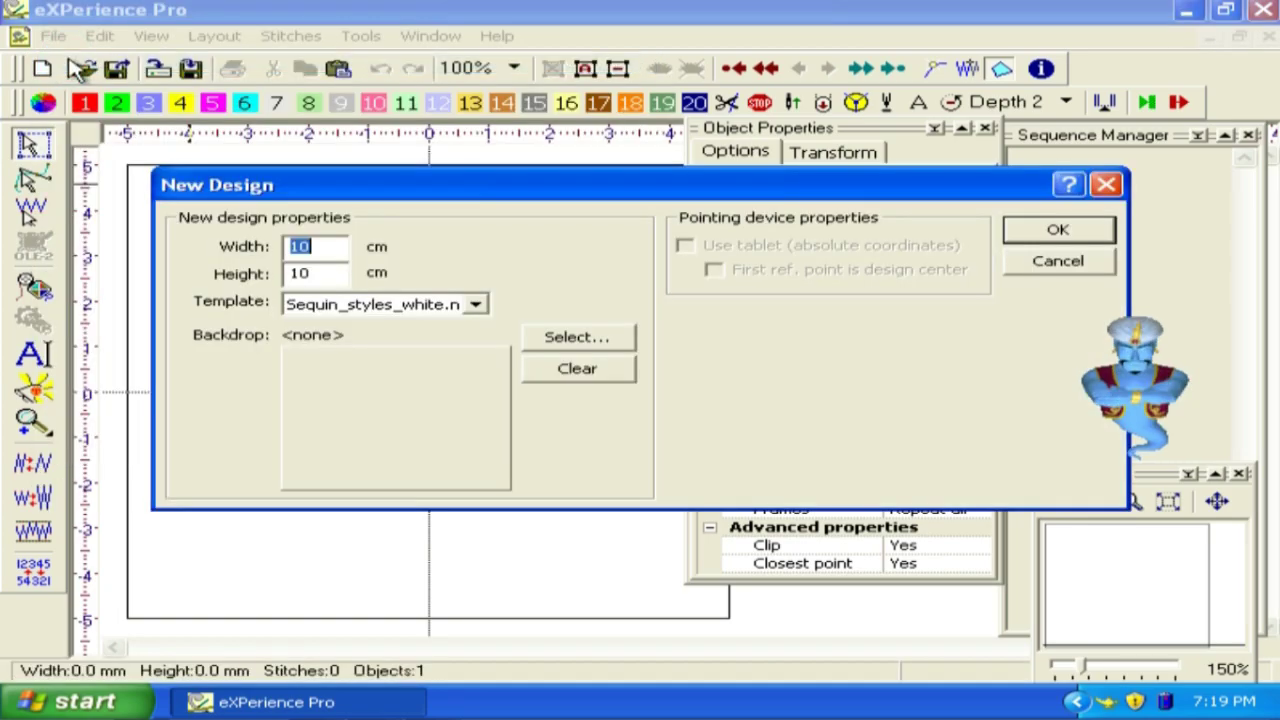
pyautogui.click(476, 304)
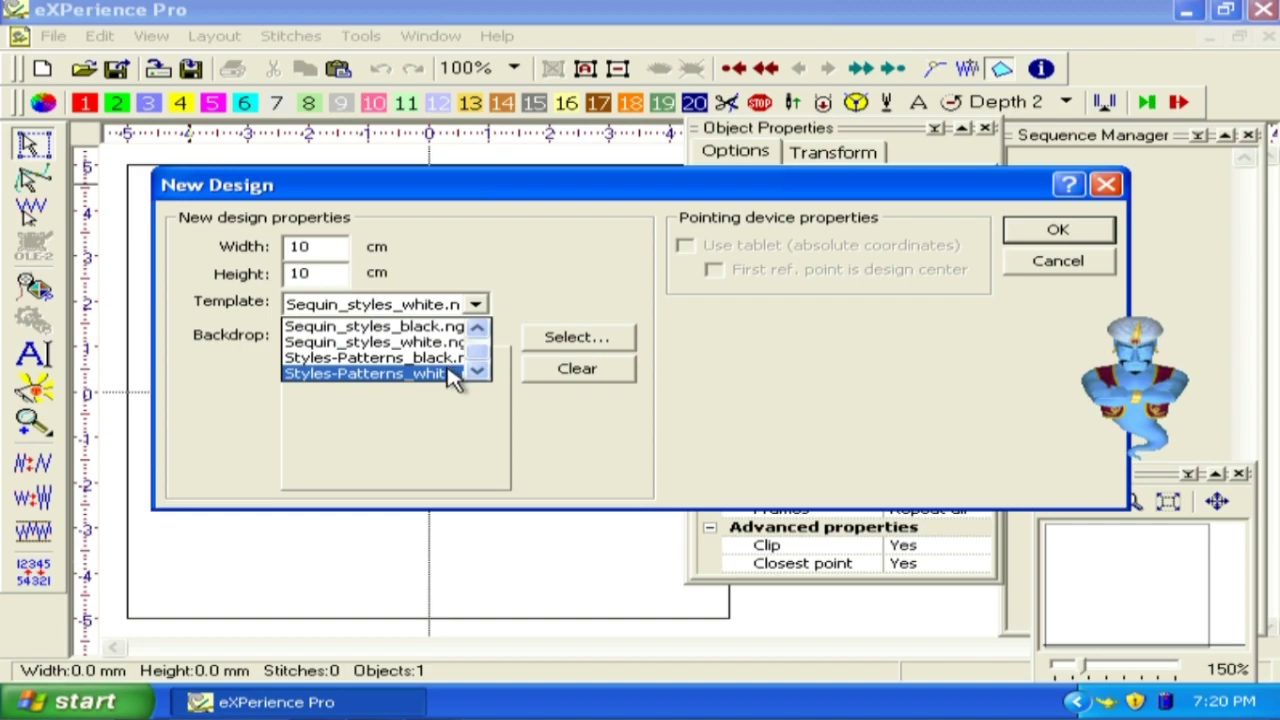
pyautogui.click(366, 360)
pyautogui.click(1053, 232)
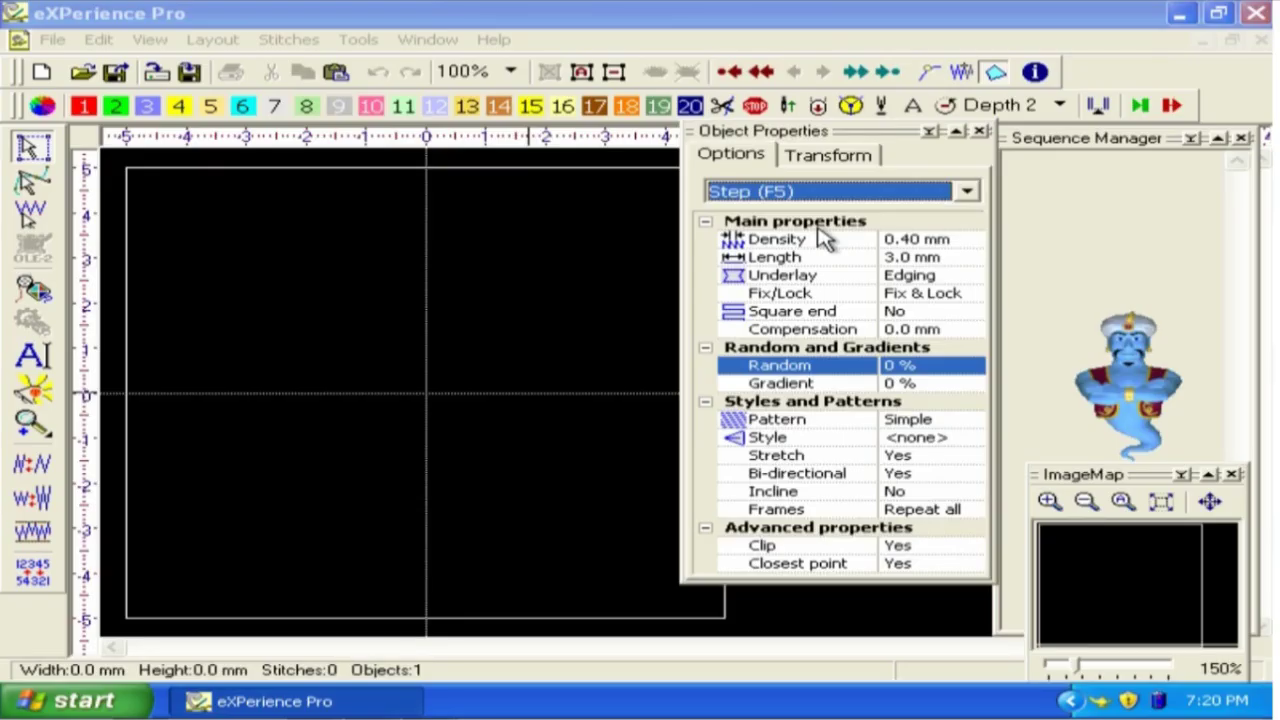
# Step: Set the stitch type to Running (F3) and examine all its styles in an enlarged style chooser without choosing one
pyautogui.click(868, 419)
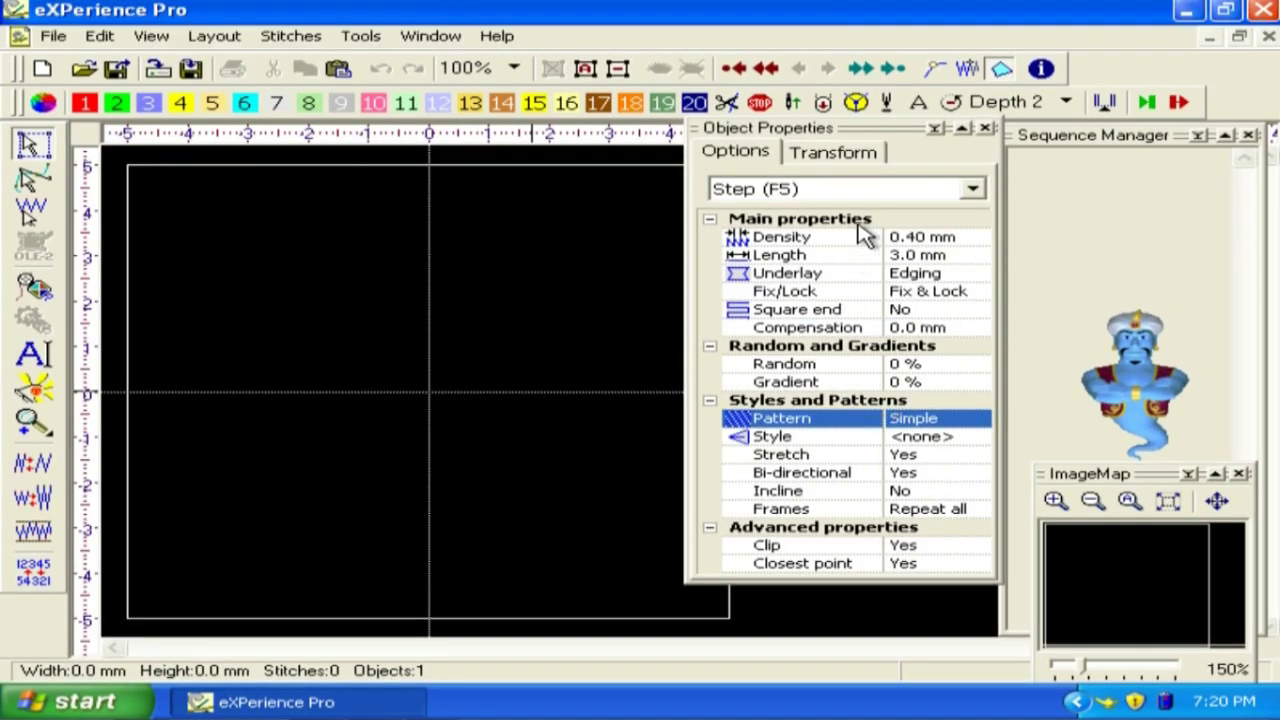
pyautogui.click(865, 191)
pyautogui.click(785, 229)
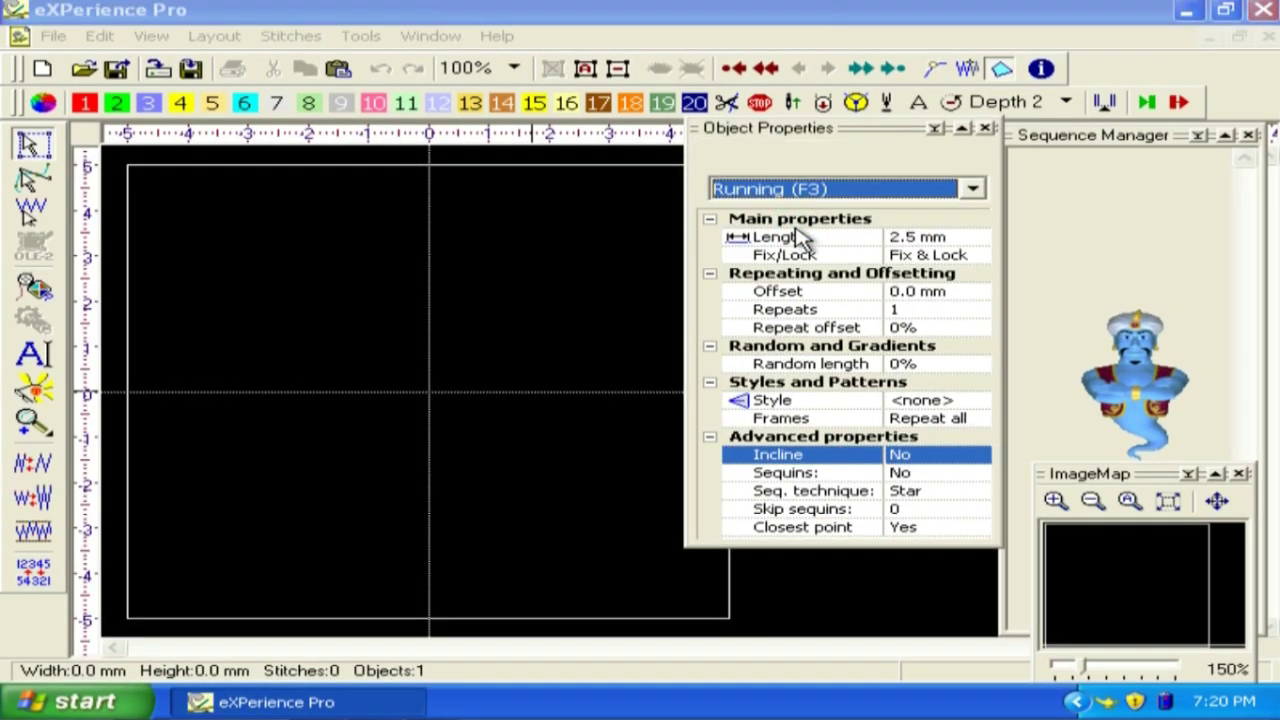
pyautogui.click(920, 402)
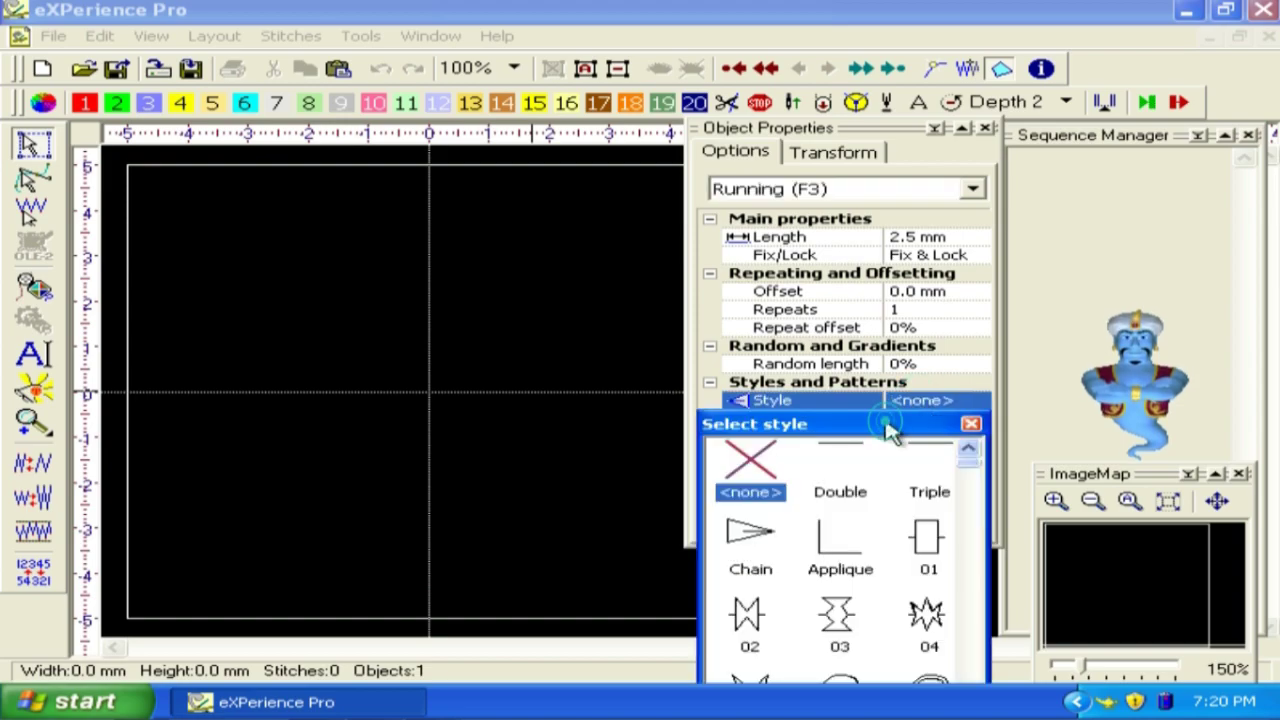
pyautogui.moveTo(888, 428); pyautogui.dragTo(328, 157)
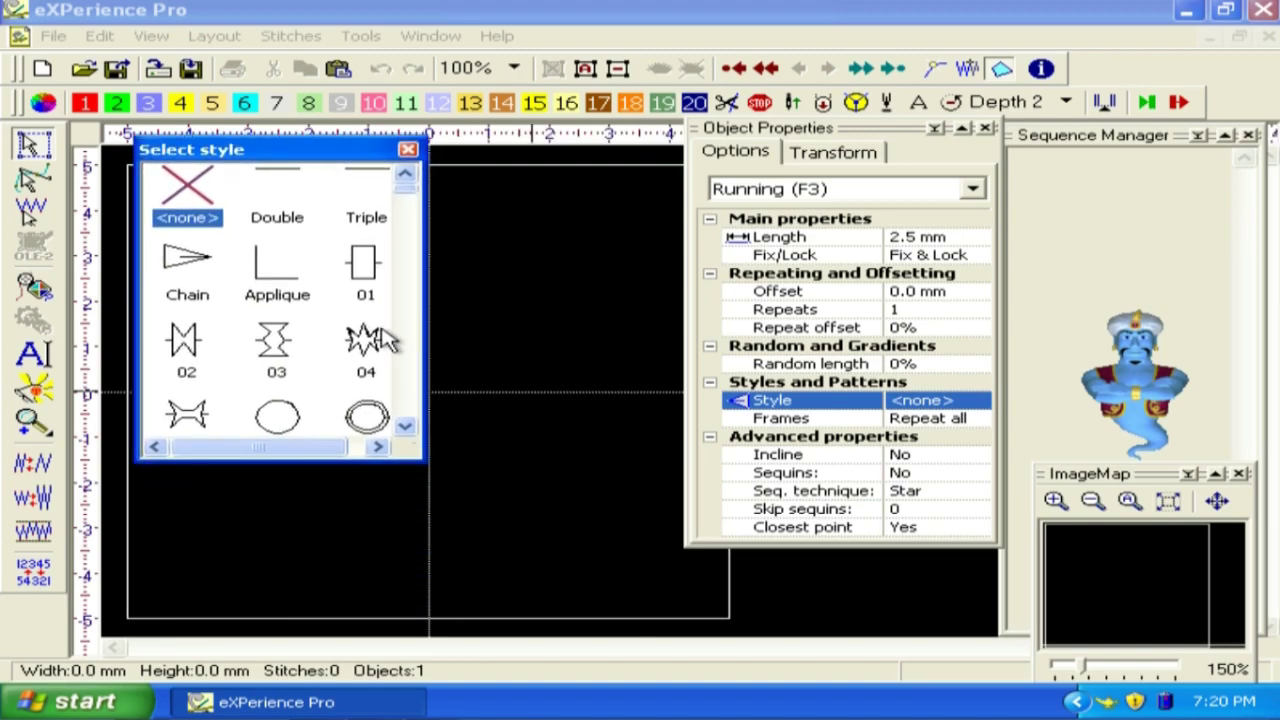
pyautogui.moveTo(425, 462); pyautogui.dragTo(1276, 672)
pyautogui.moveTo(1268, 288); pyautogui.dragTo(1258, 600)
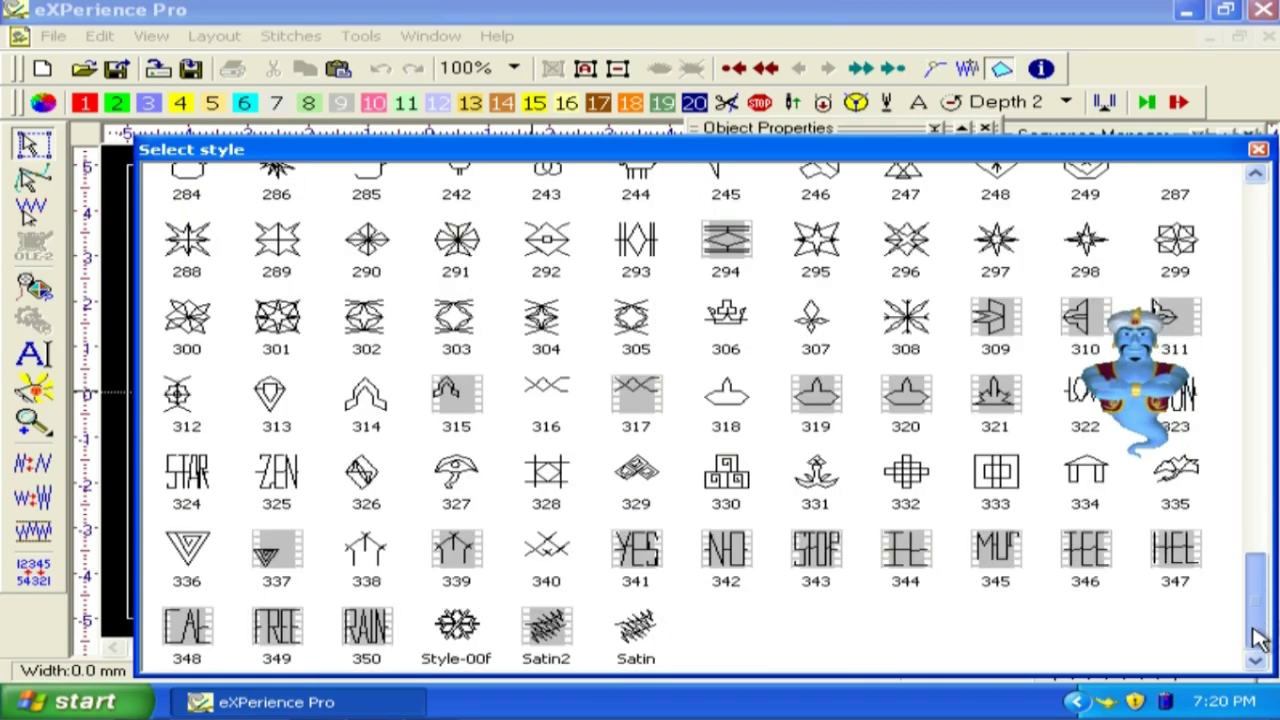
pyautogui.click(1258, 149)
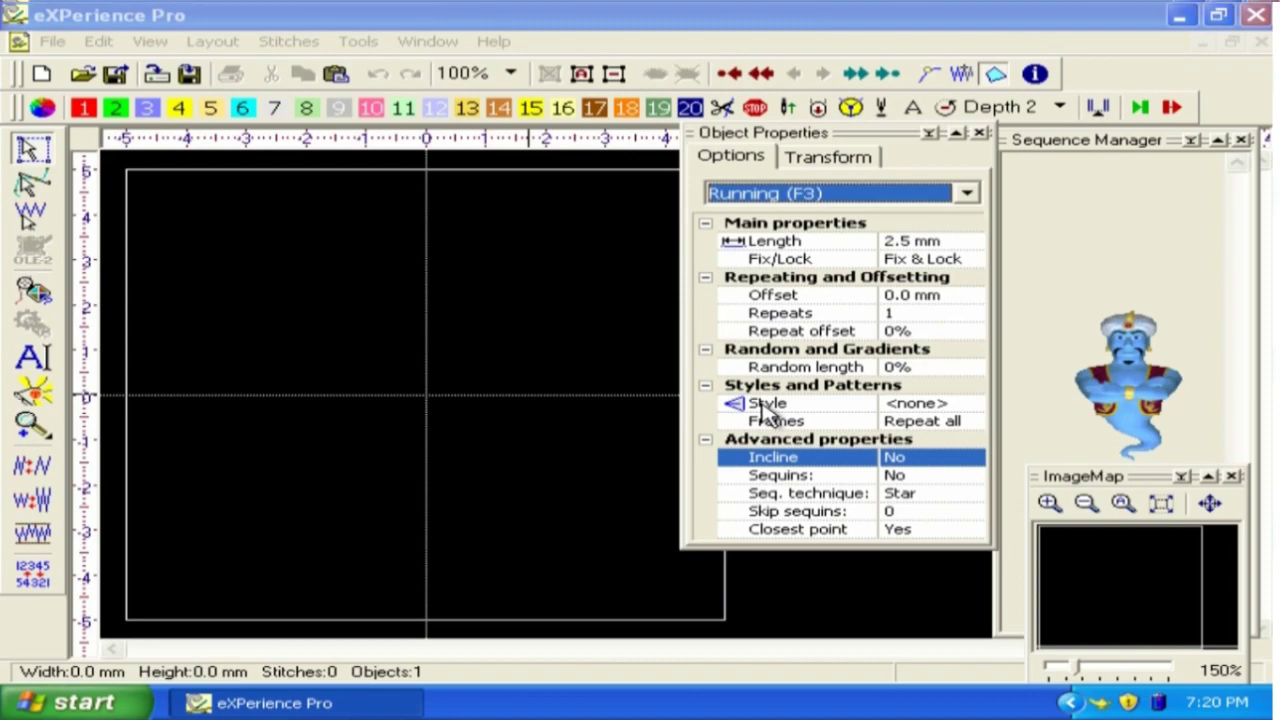
# Step: Set the stitch type in the object properties to Step (F5)
pyautogui.press('F5')
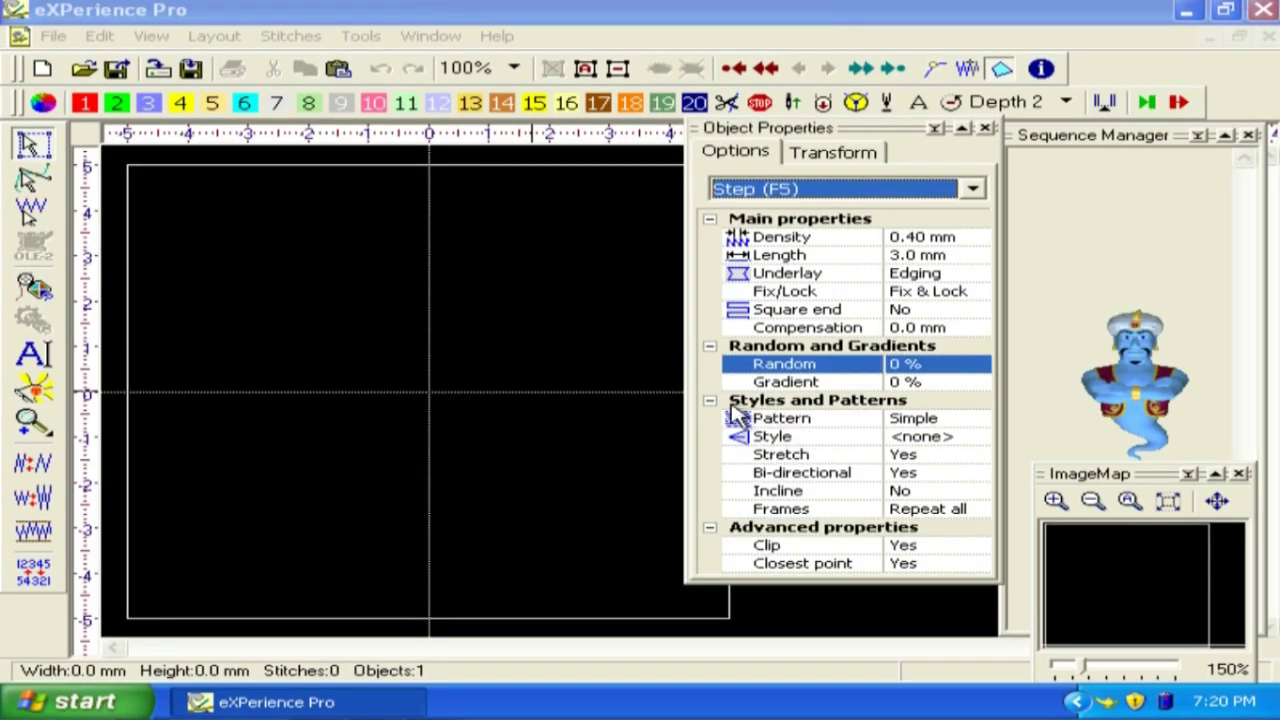
pyautogui.click(970, 188)
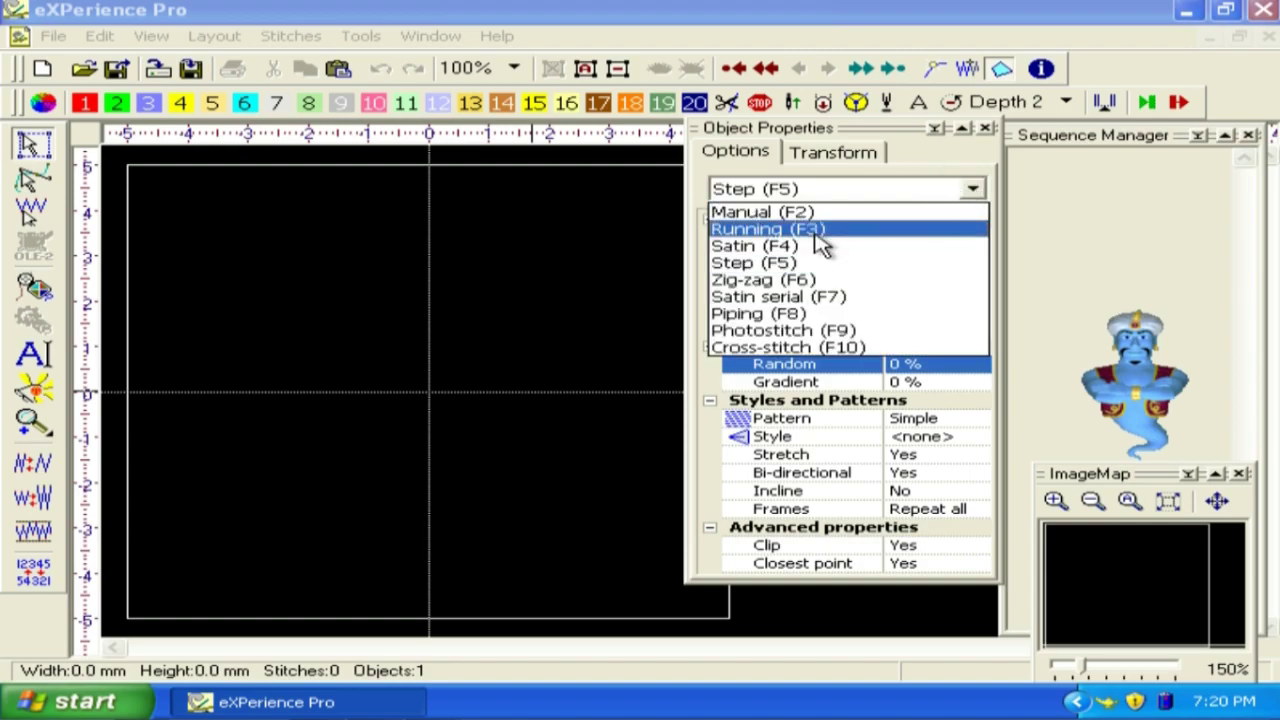
pyautogui.click(763, 268)
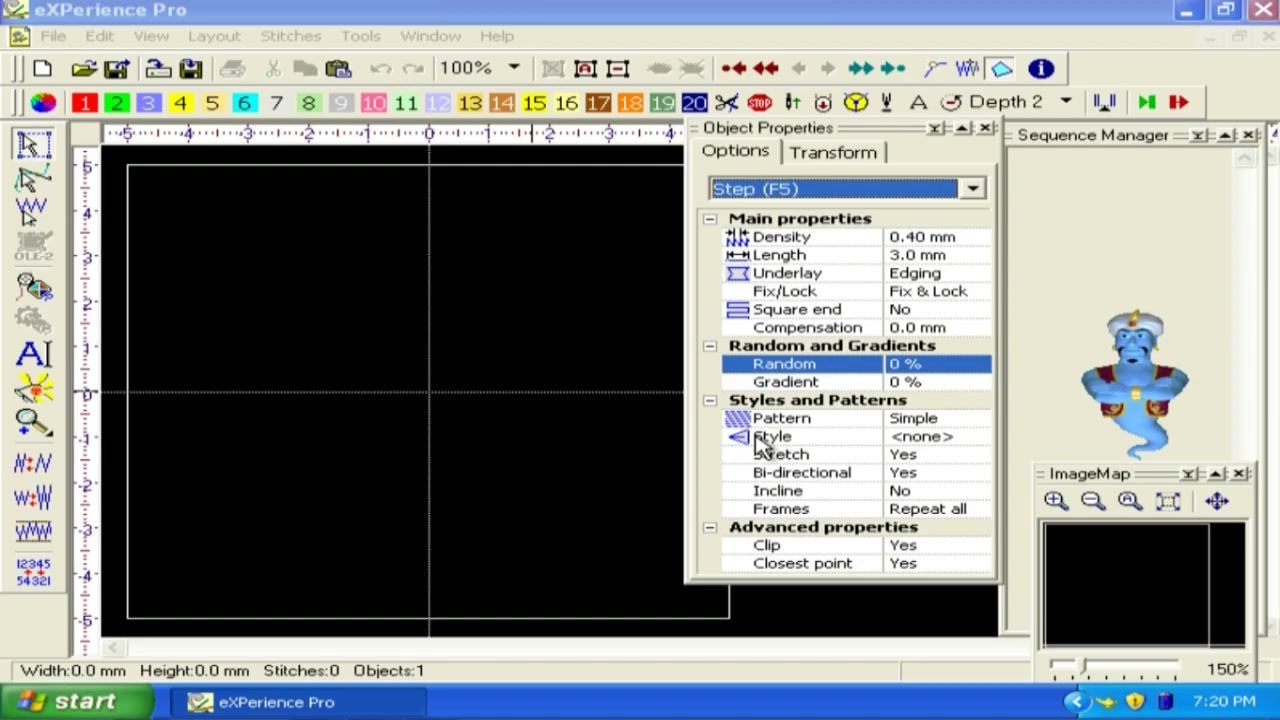
# Step: Examine the full set of Step stitch patterns in this template through an enlarged pattern chooser, and close it without choosing one
pyautogui.moveTo(737, 437)
pyautogui.mouseDown()
pyautogui.moveTo(812, 452)
pyautogui.moveTo(795, 378)
pyautogui.moveTo(710, 420)
pyautogui.mouseUp()
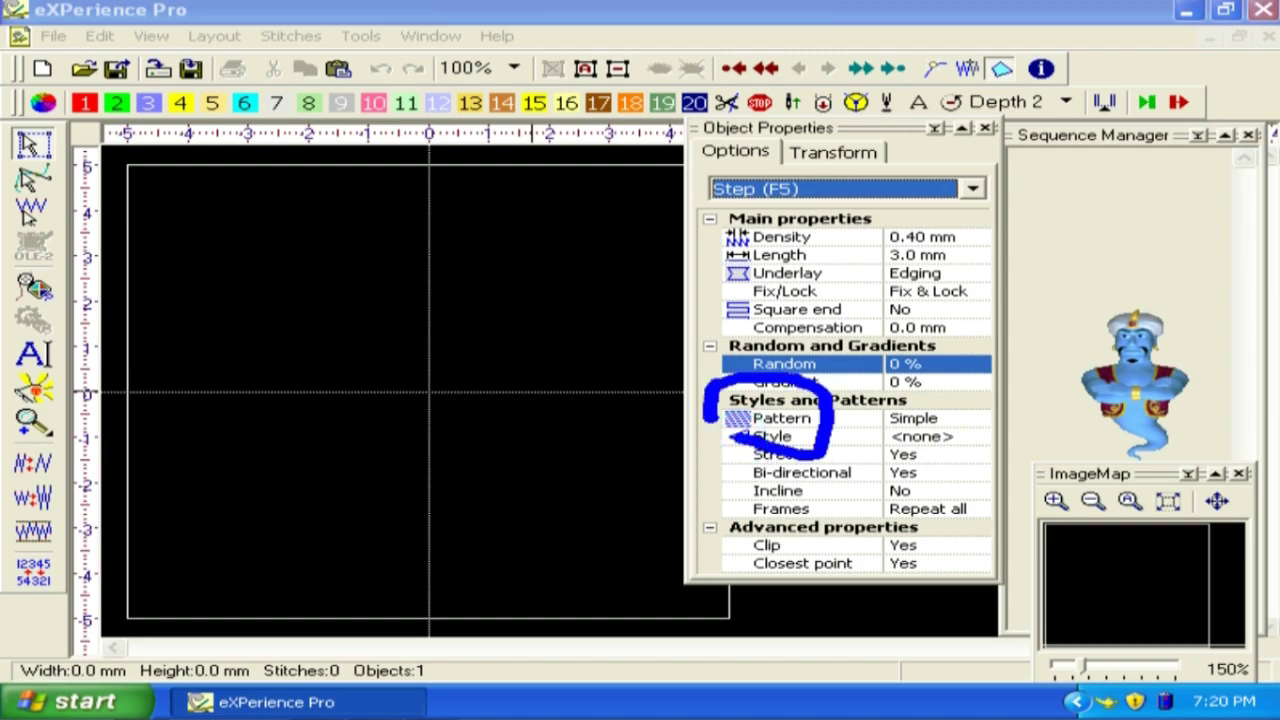
pyautogui.click(903, 418)
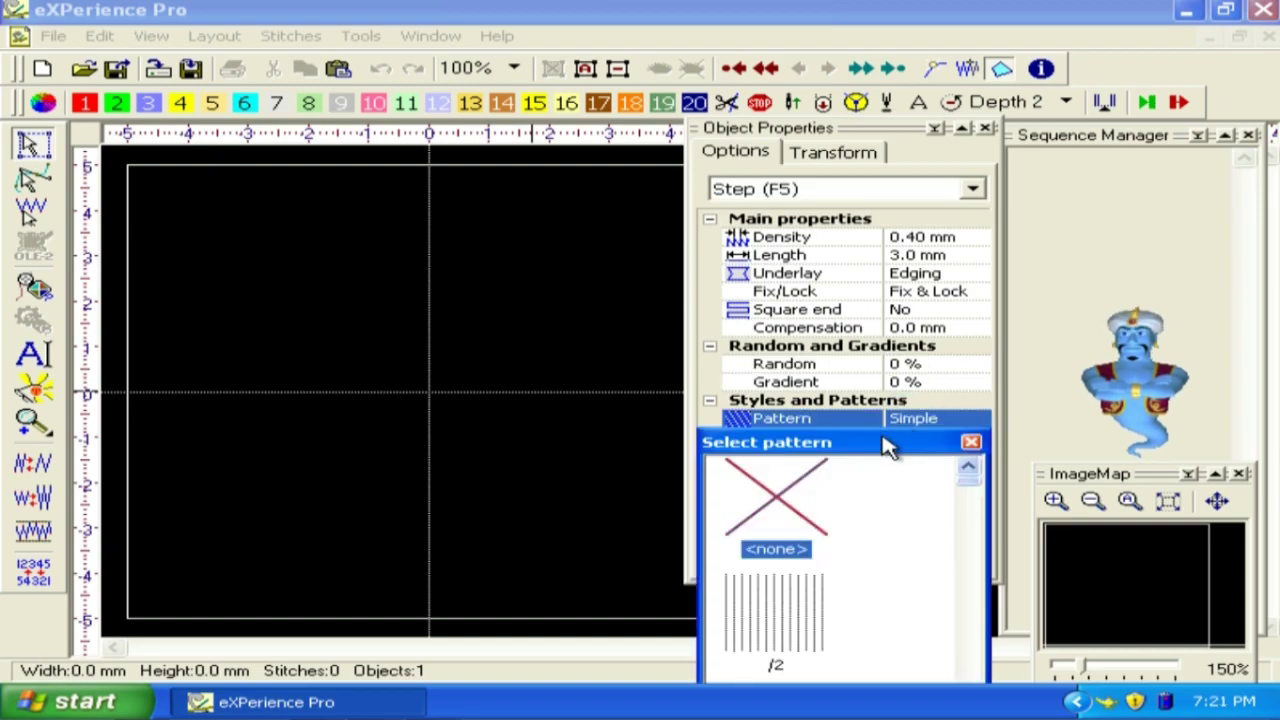
pyautogui.click(888, 447)
pyautogui.moveTo(888, 447); pyautogui.dragTo(333, 120)
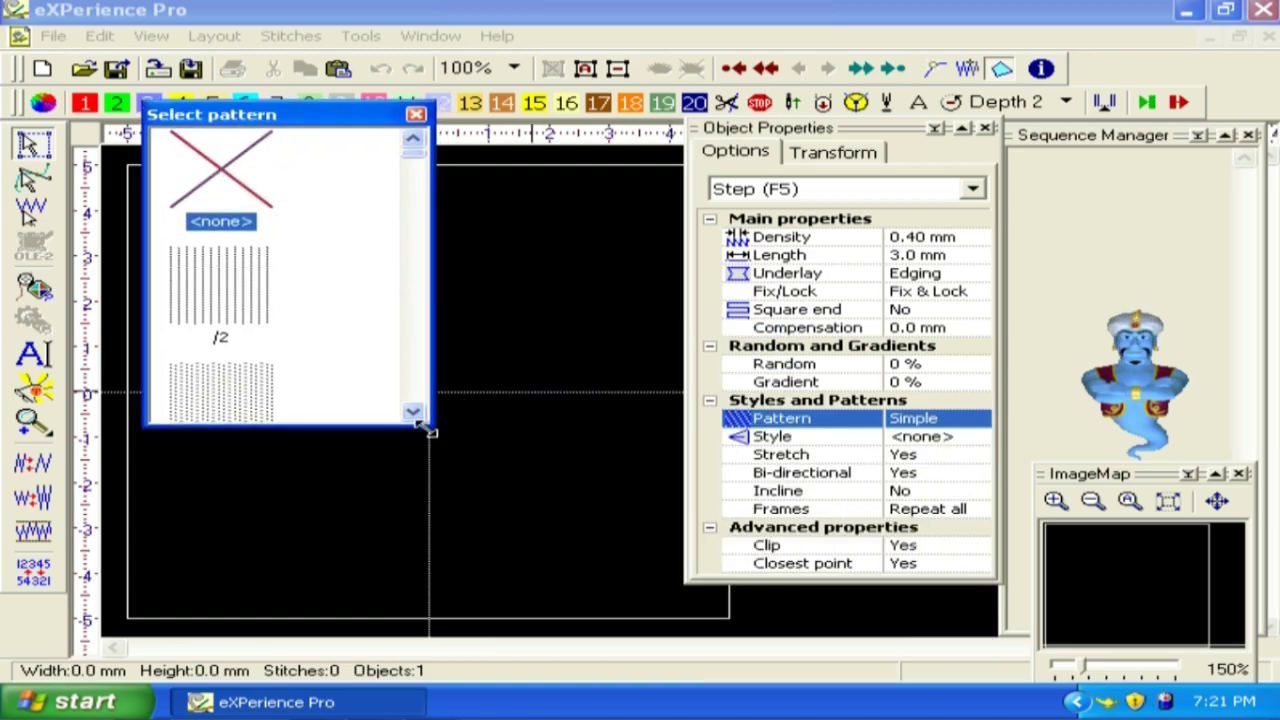
pyautogui.moveTo(427, 428); pyautogui.dragTo(1188, 656)
pyautogui.moveTo(1171, 166); pyautogui.dragTo(1164, 600)
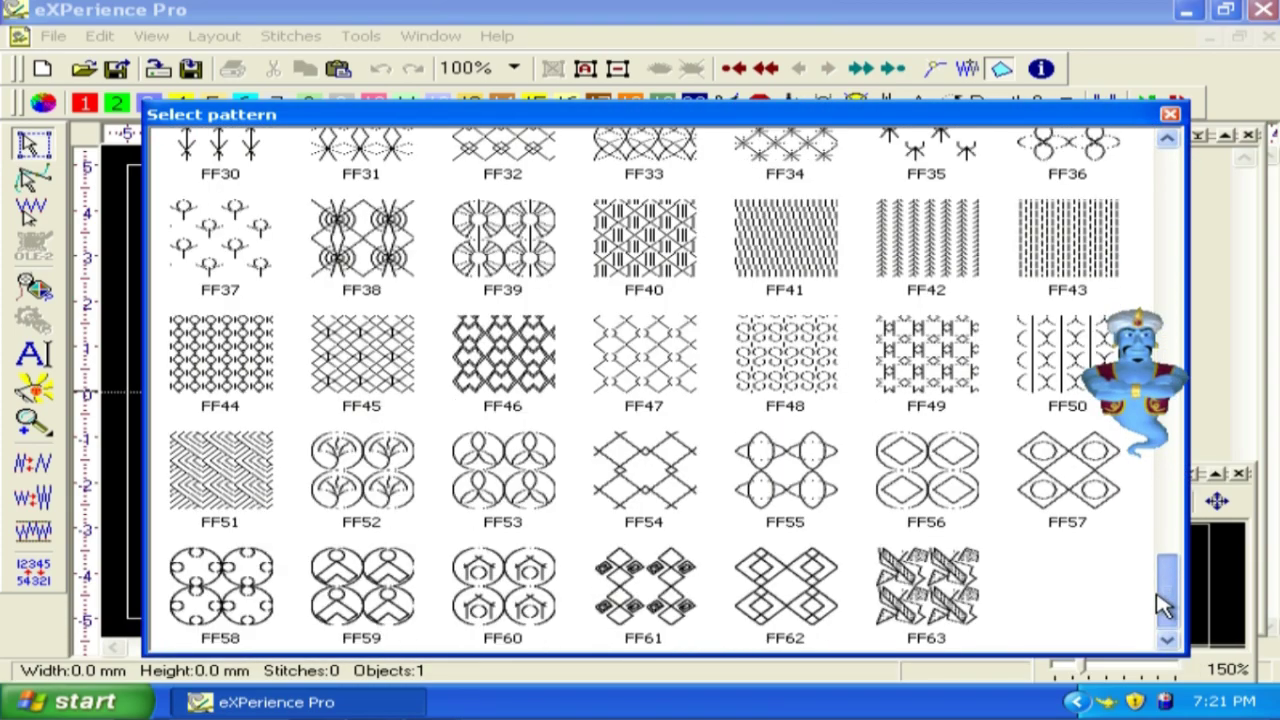
pyautogui.click(1169, 114)
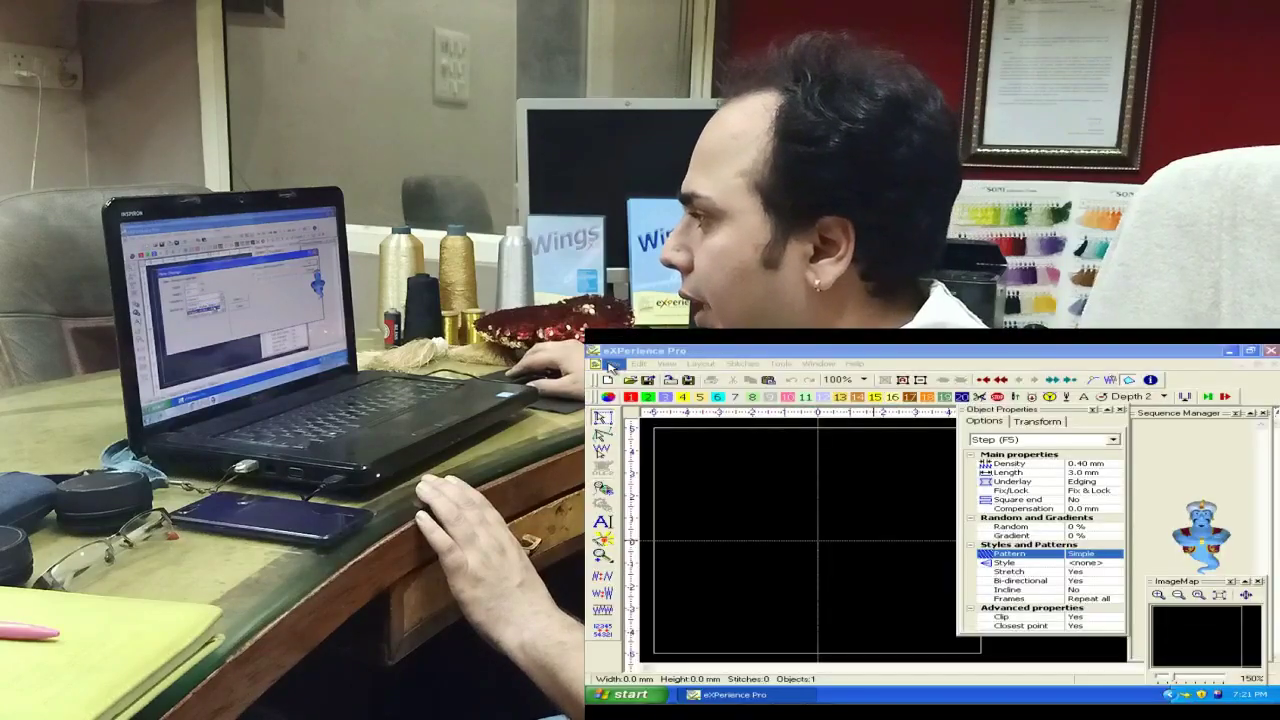
# Step: Review the size and template options for a new design and cancel without creating one
pyautogui.click(613, 363)
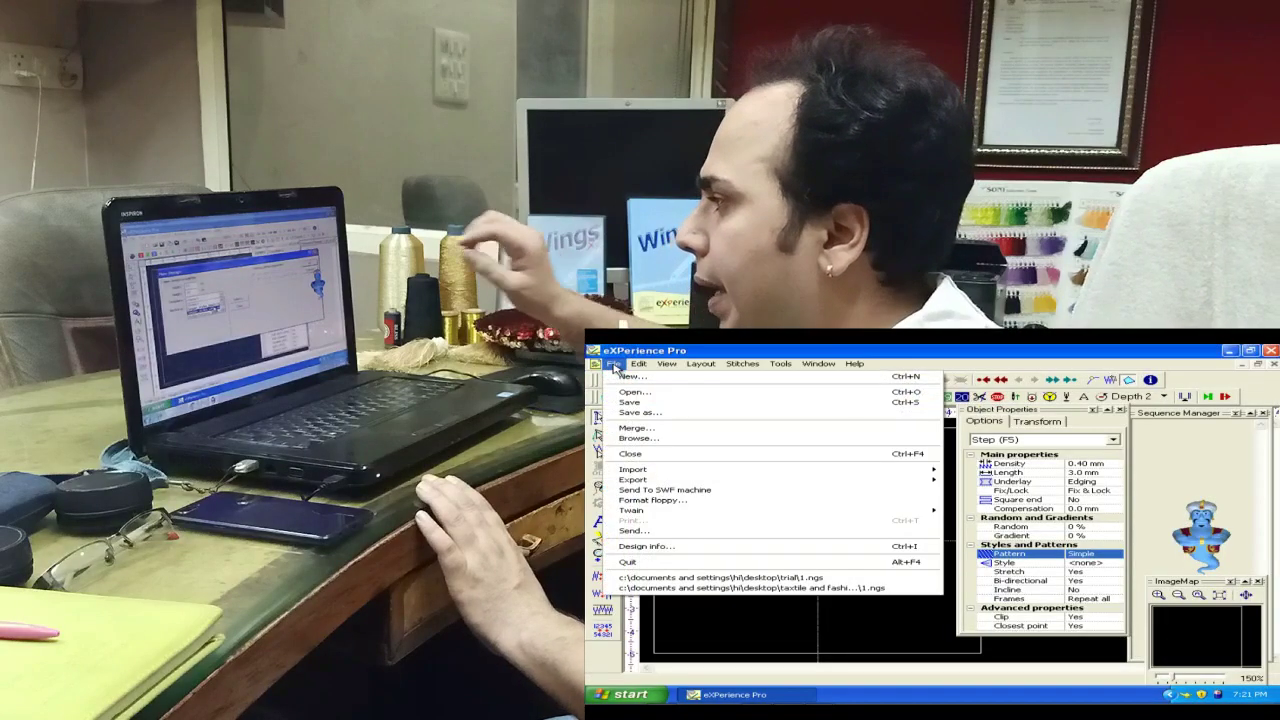
pyautogui.click(632, 377)
pyautogui.click(843, 497)
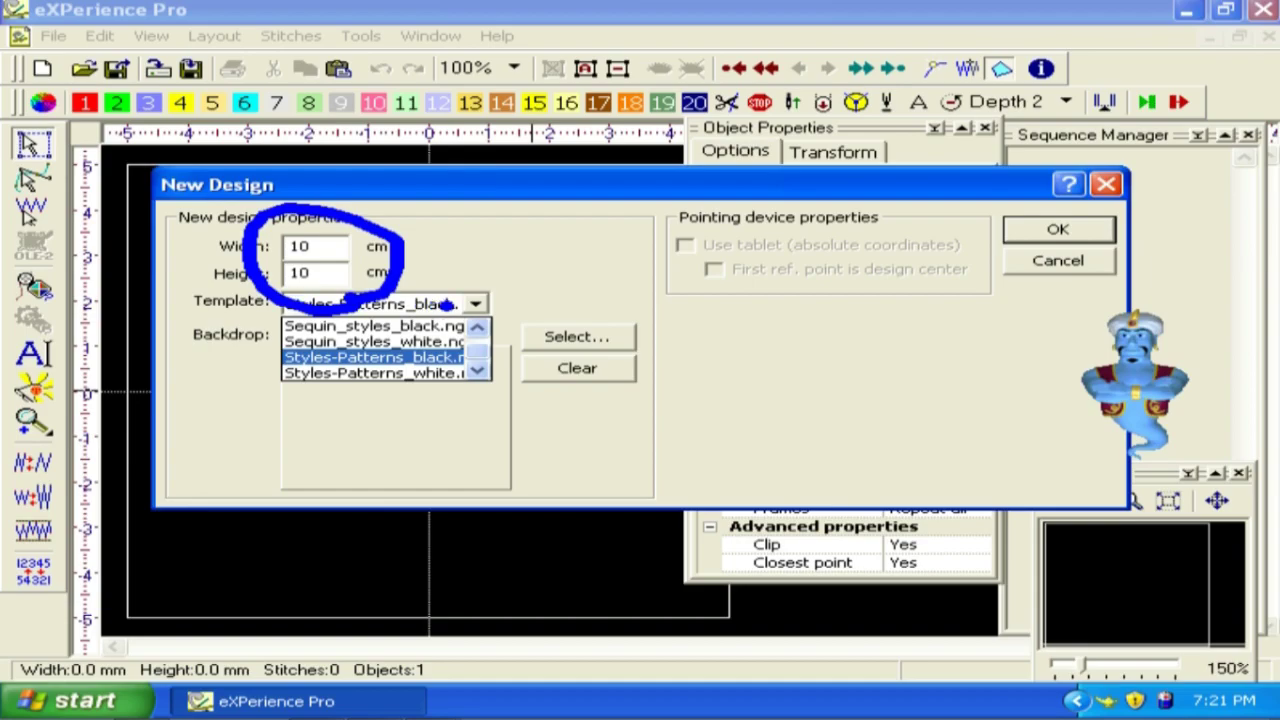
pyautogui.press('Escape')
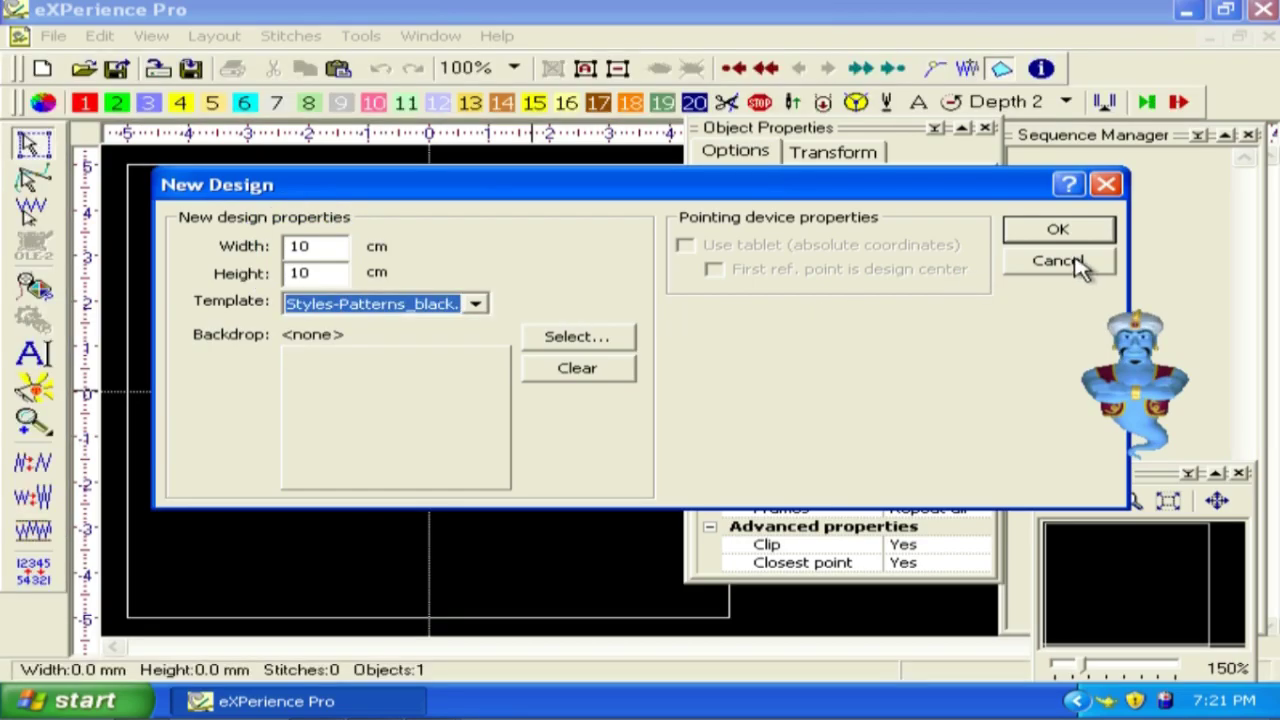
pyautogui.click(1060, 261)
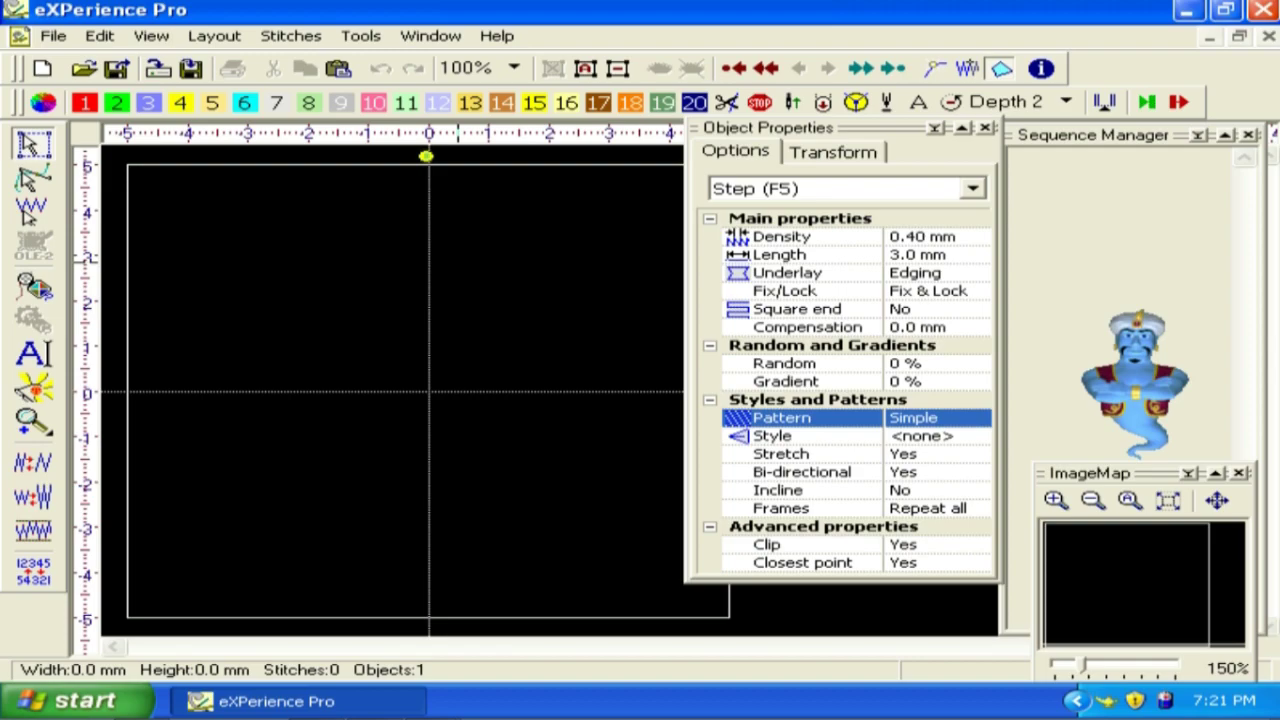
pyautogui.moveTo(426, 156); pyautogui.dragTo(398, 288)
pyautogui.moveTo(427, 156)
pyautogui.mouseDown()
pyautogui.moveTo(389, 192)
pyautogui.moveTo(490, 212)
pyautogui.mouseUp()
pyautogui.moveTo(296, 319)
pyautogui.mouseDown()
pyautogui.moveTo(127, 409)
pyautogui.moveTo(165, 350)
pyautogui.mouseUp()
pyautogui.moveTo(128, 404); pyautogui.dragTo(205, 458)
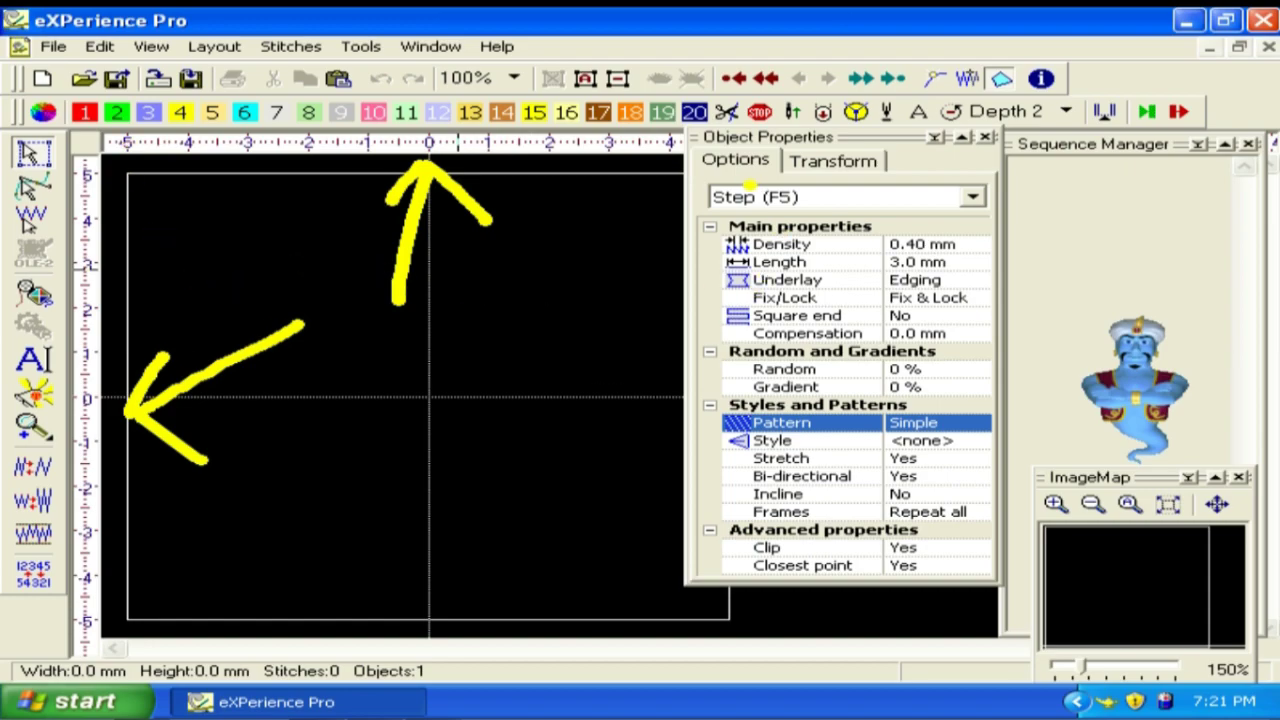
pyautogui.moveTo(735, 192)
pyautogui.mouseDown()
pyautogui.moveTo(865, 158)
pyautogui.moveTo(809, 97)
pyautogui.moveTo(655, 148)
pyautogui.moveTo(740, 245)
pyautogui.mouseUp()
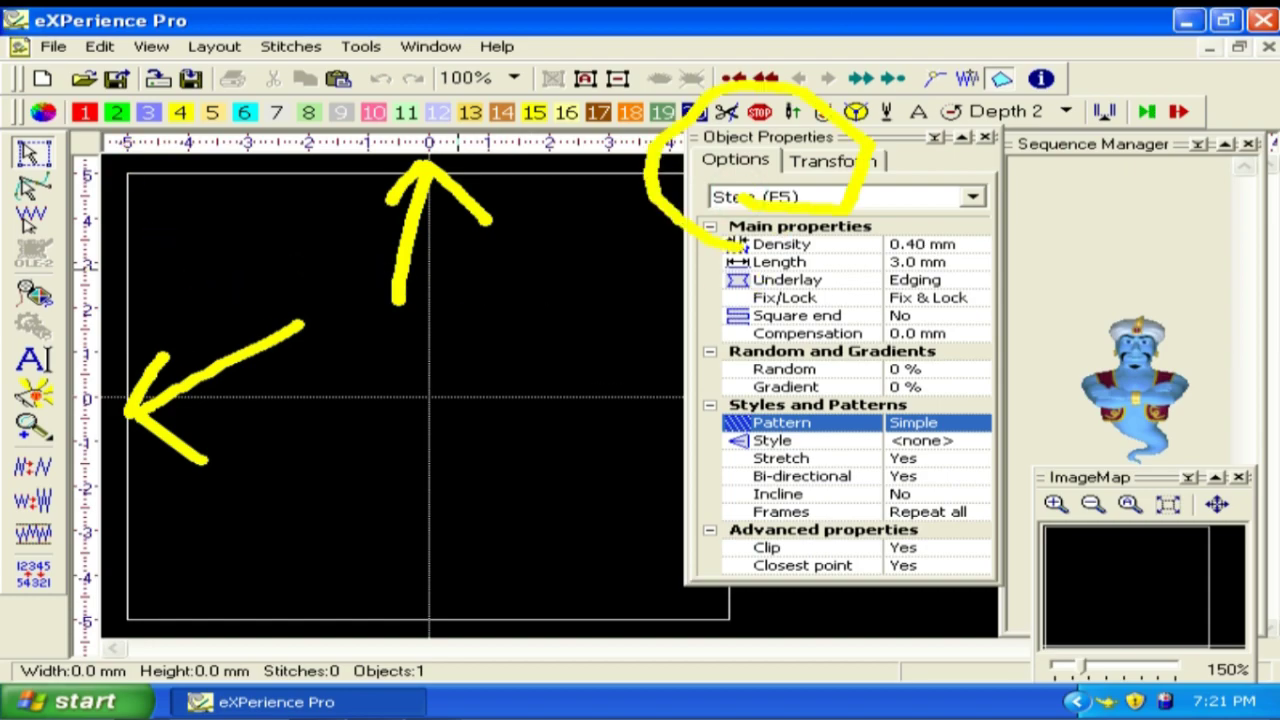
pyautogui.moveTo(1072, 218)
pyautogui.mouseDown()
pyautogui.moveTo(1172, 195)
pyautogui.moveTo(1135, 108)
pyautogui.moveTo(976, 180)
pyautogui.moveTo(1022, 205)
pyautogui.mouseUp()
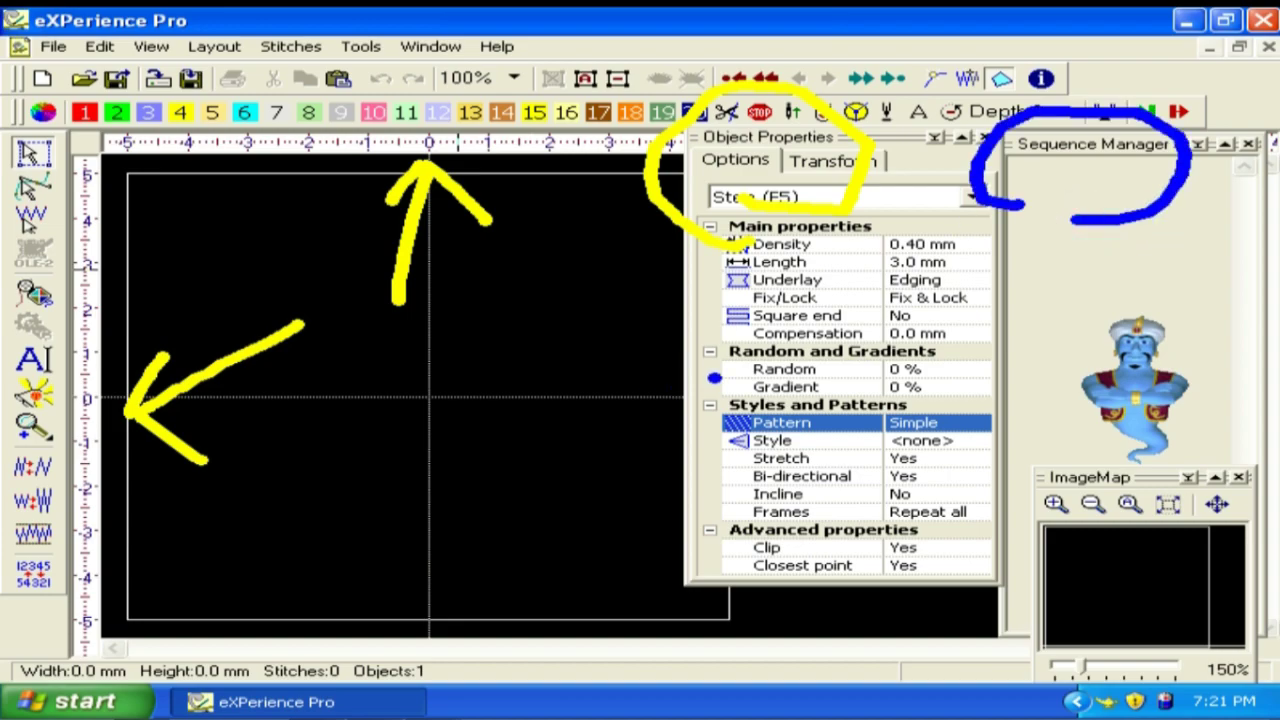
pyautogui.moveTo(548, 518)
pyautogui.mouseDown()
pyautogui.moveTo(661, 373)
pyautogui.moveTo(712, 468)
pyautogui.mouseUp()
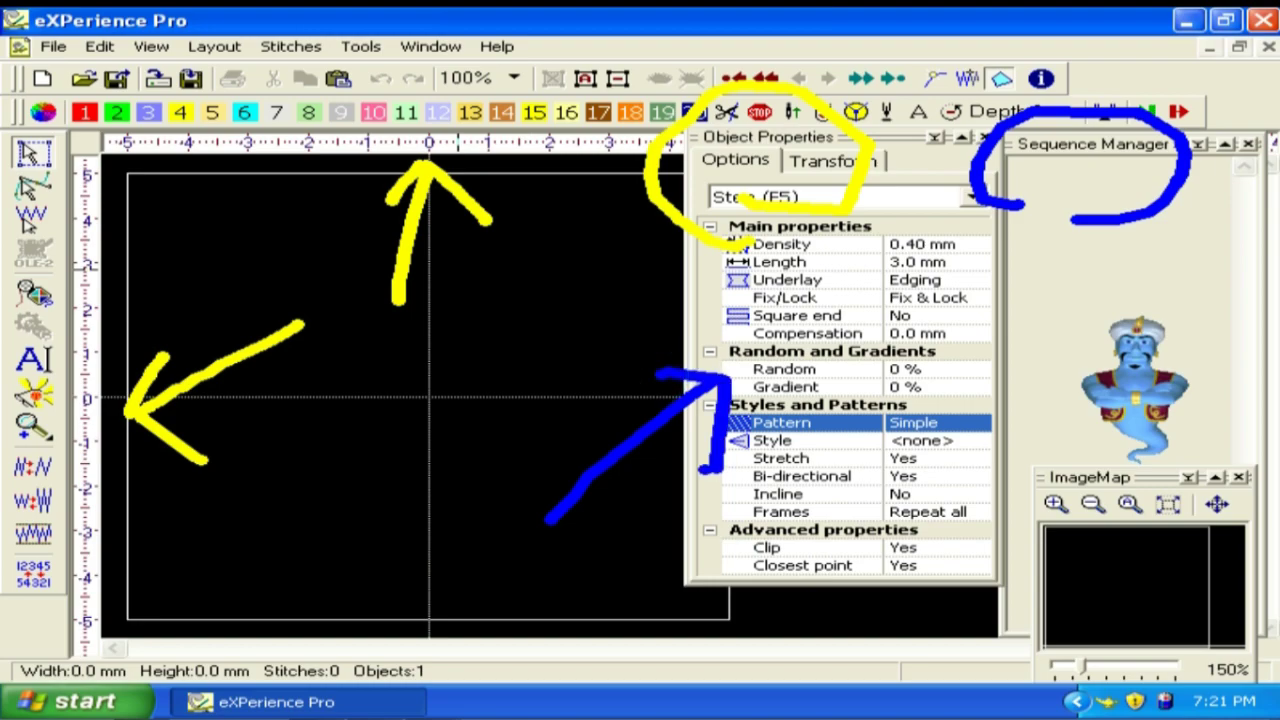
pyautogui.moveTo(340, 363)
pyautogui.mouseDown()
pyautogui.moveTo(425, 426)
pyautogui.moveTo(592, 418)
pyautogui.moveTo(620, 323)
pyautogui.moveTo(525, 343)
pyautogui.moveTo(410, 393)
pyautogui.mouseUp()
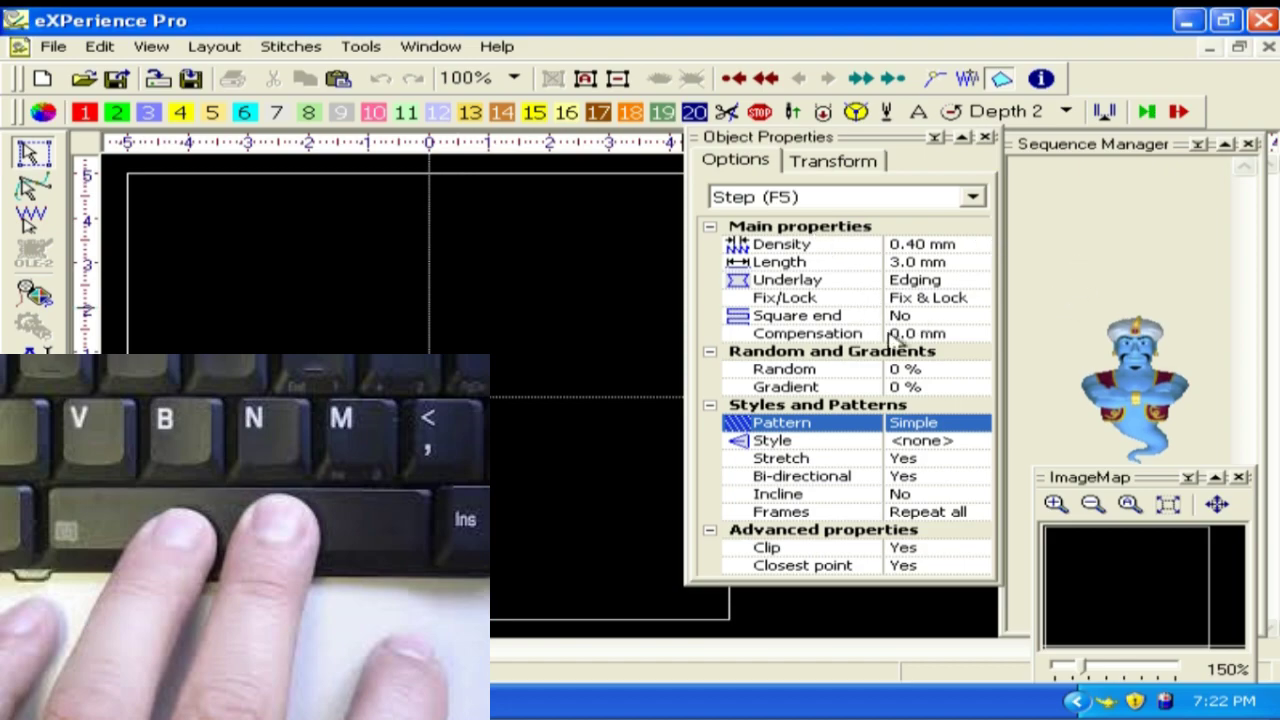
# Step: Hide the Object Properties, Sequence Manager and ImageMap palettes, show them again, and hide them once more to clear the work area
pyautogui.press('space')
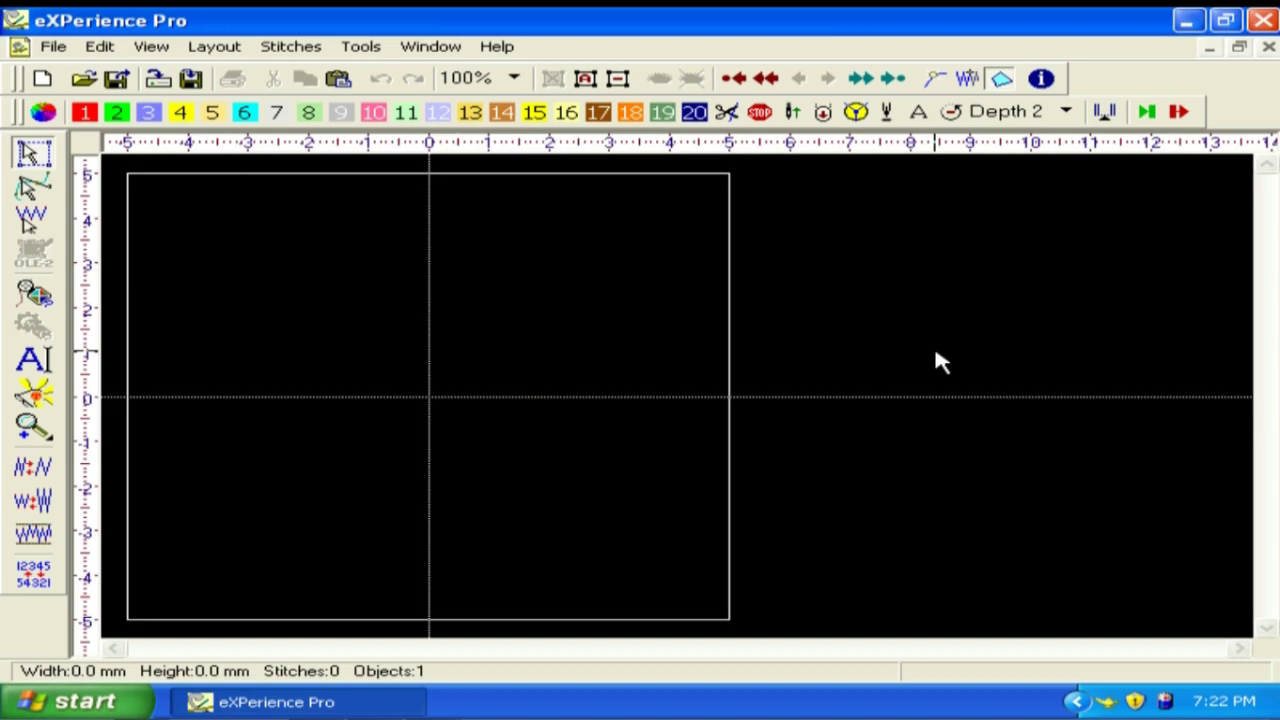
pyautogui.press('space')
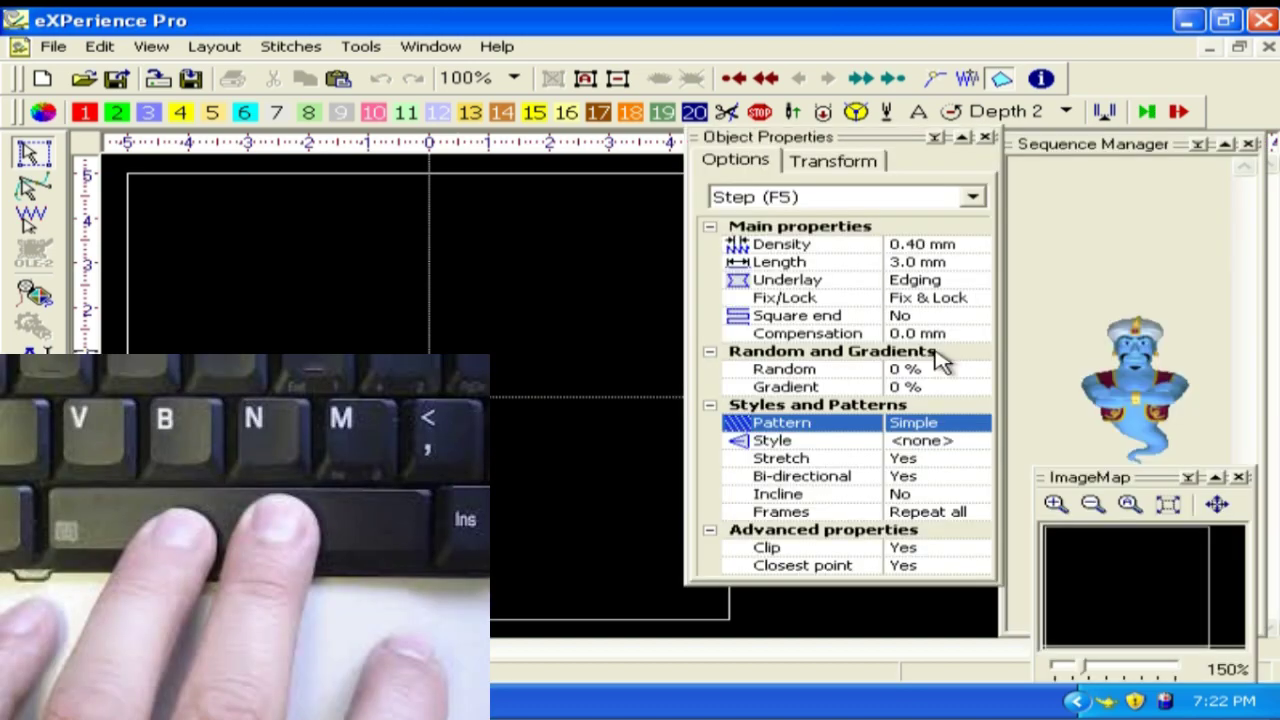
pyautogui.press('space')
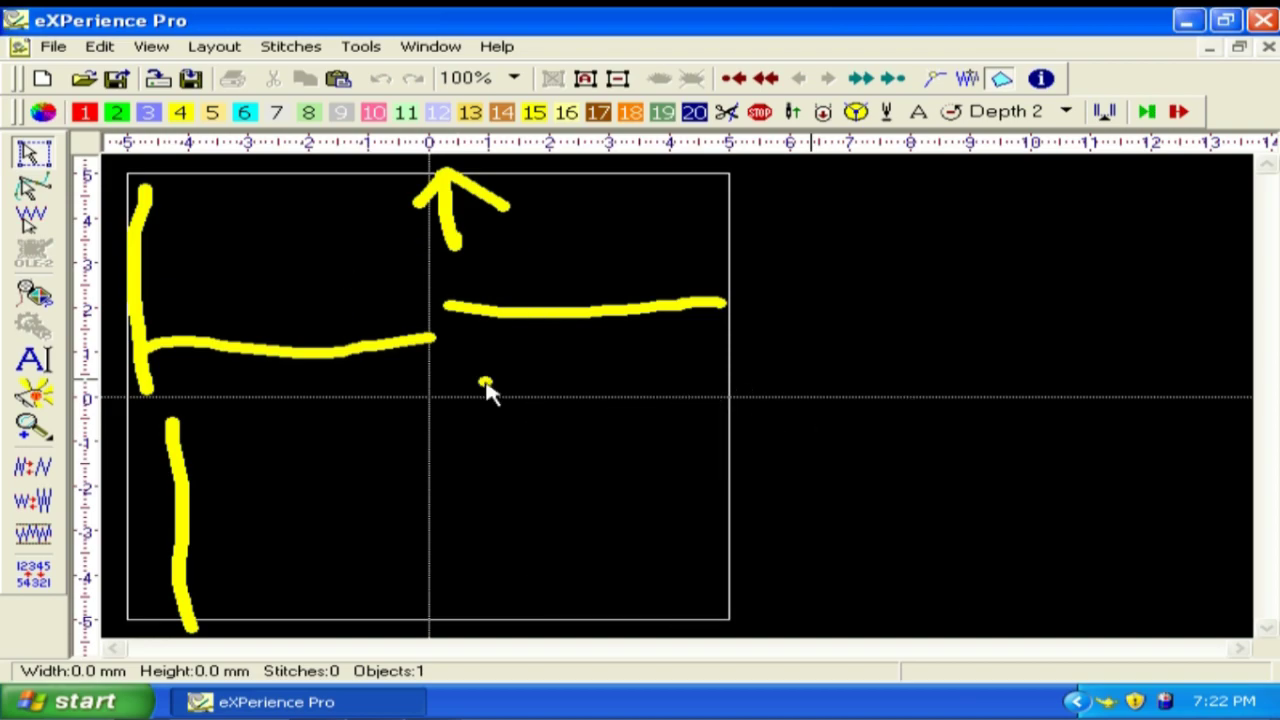
# Step: Create a new design 16 cm wide and 6 cm high from the Styles-Patterns_black template, and hide the palettes
pyautogui.click(53, 46)
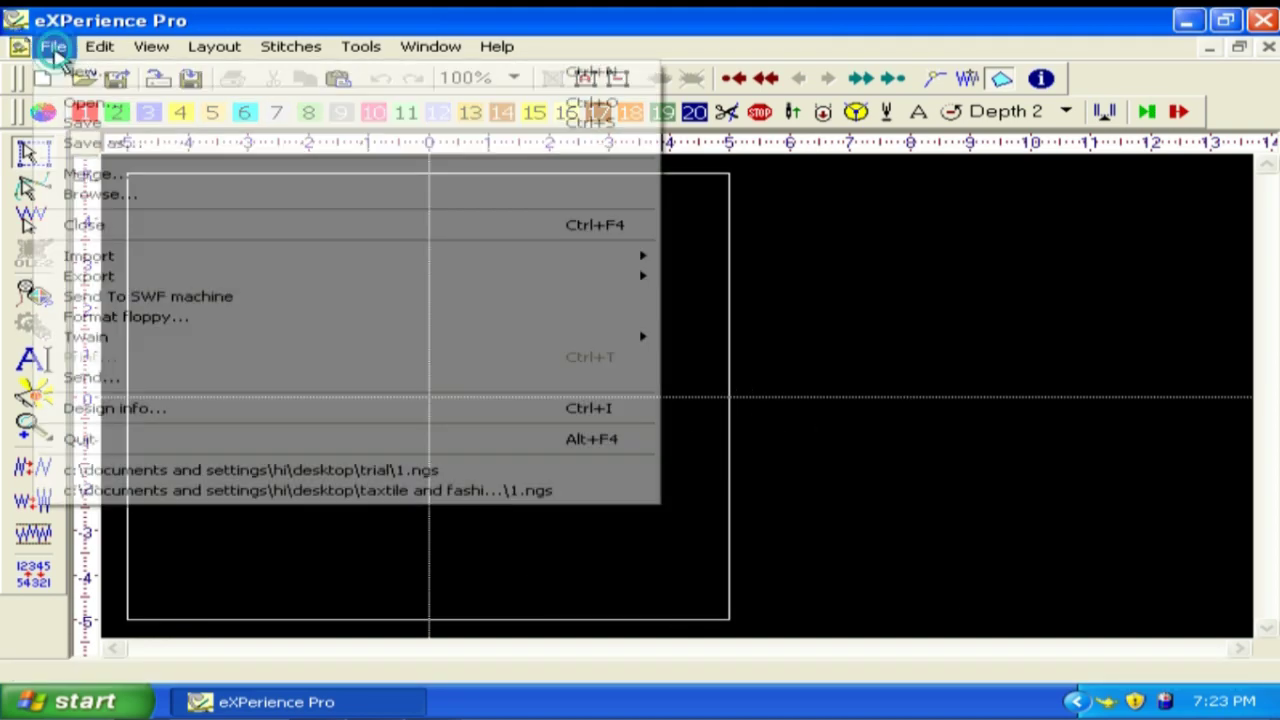
pyautogui.click(82, 78)
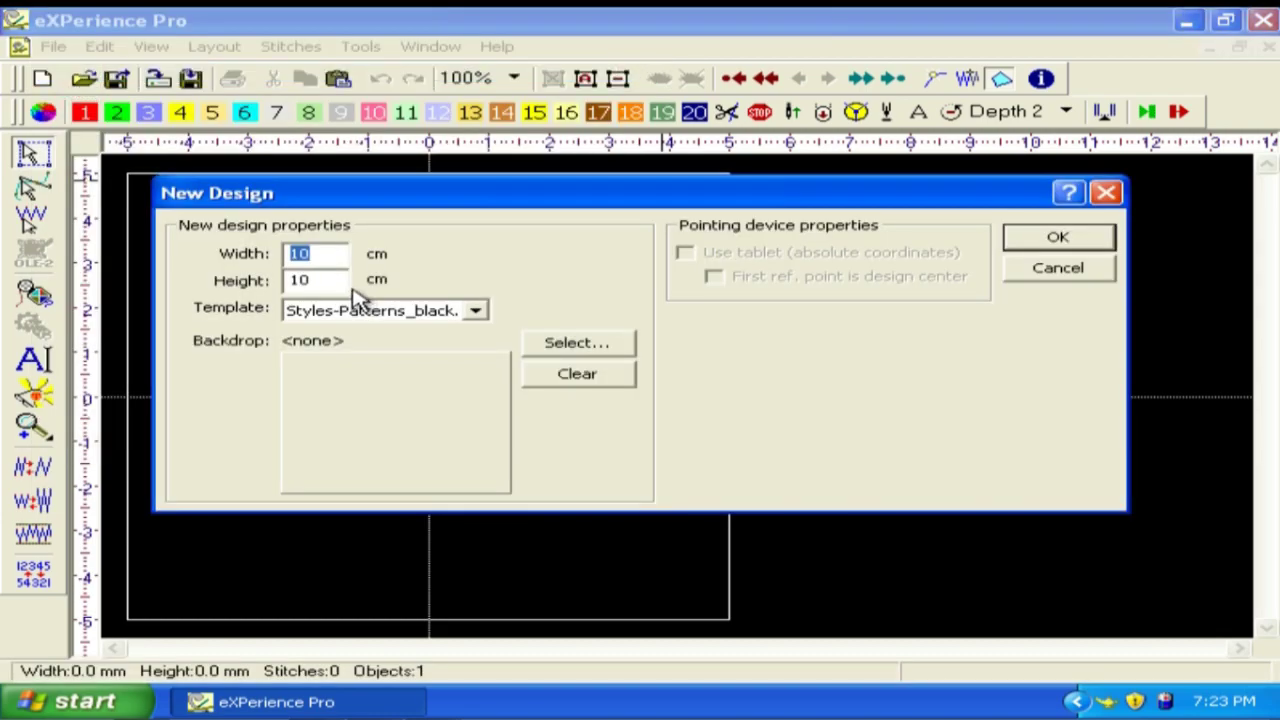
pyautogui.write('16')
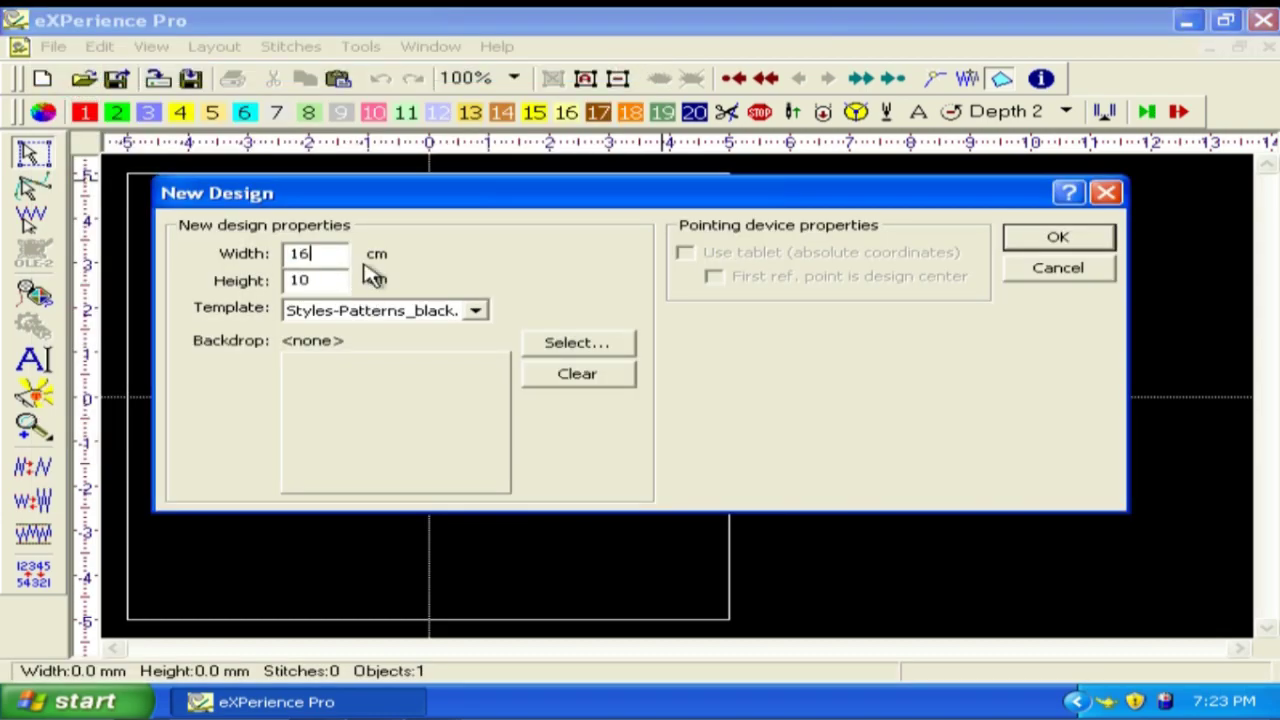
pyautogui.moveTo(320, 280); pyautogui.dragTo(272, 280)
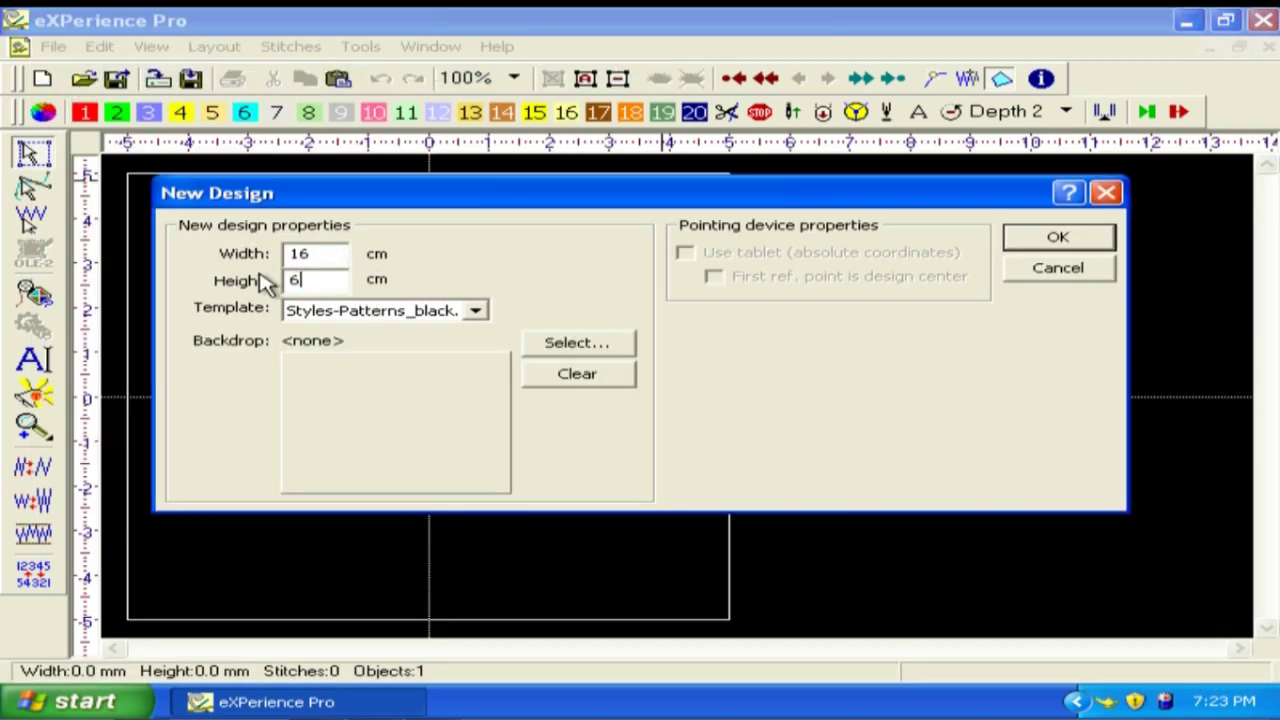
pyautogui.moveTo(316, 340)
pyautogui.mouseDown()
pyautogui.moveTo(375, 228)
pyautogui.moveTo(366, 221)
pyautogui.moveTo(252, 237)
pyautogui.moveTo(262, 280)
pyautogui.moveTo(340, 342)
pyautogui.mouseUp()
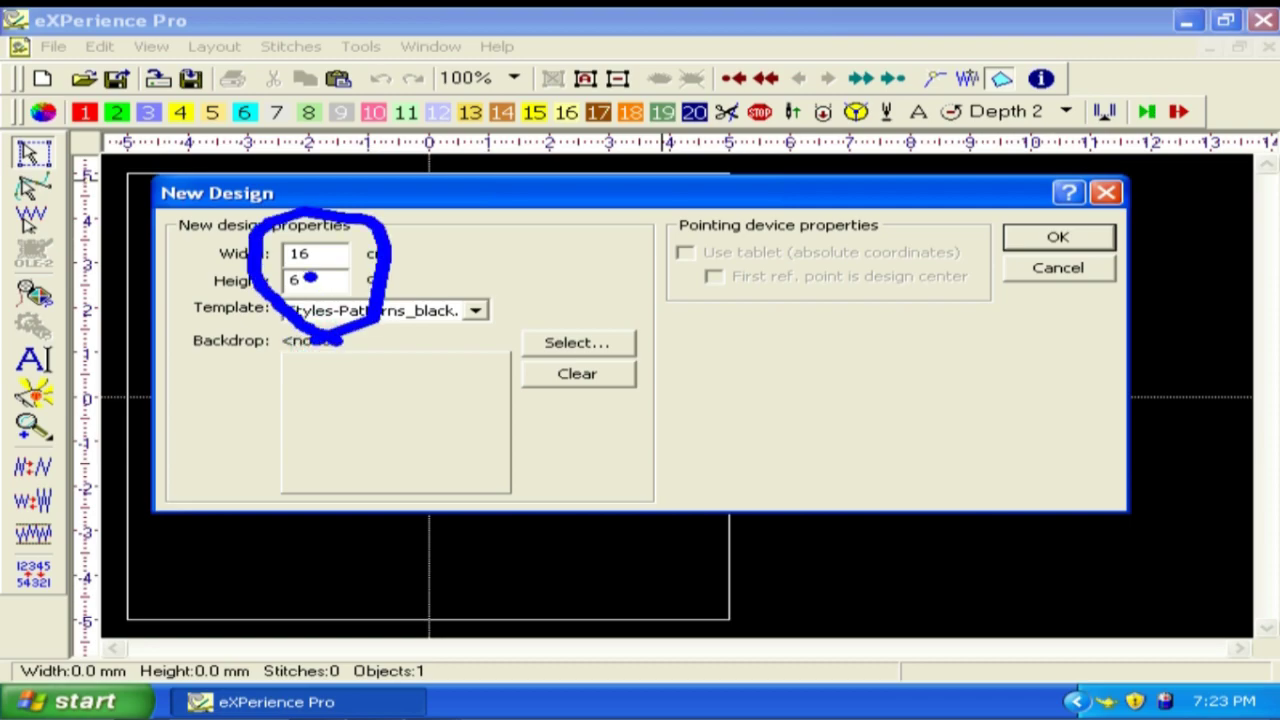
pyautogui.press('Escape')
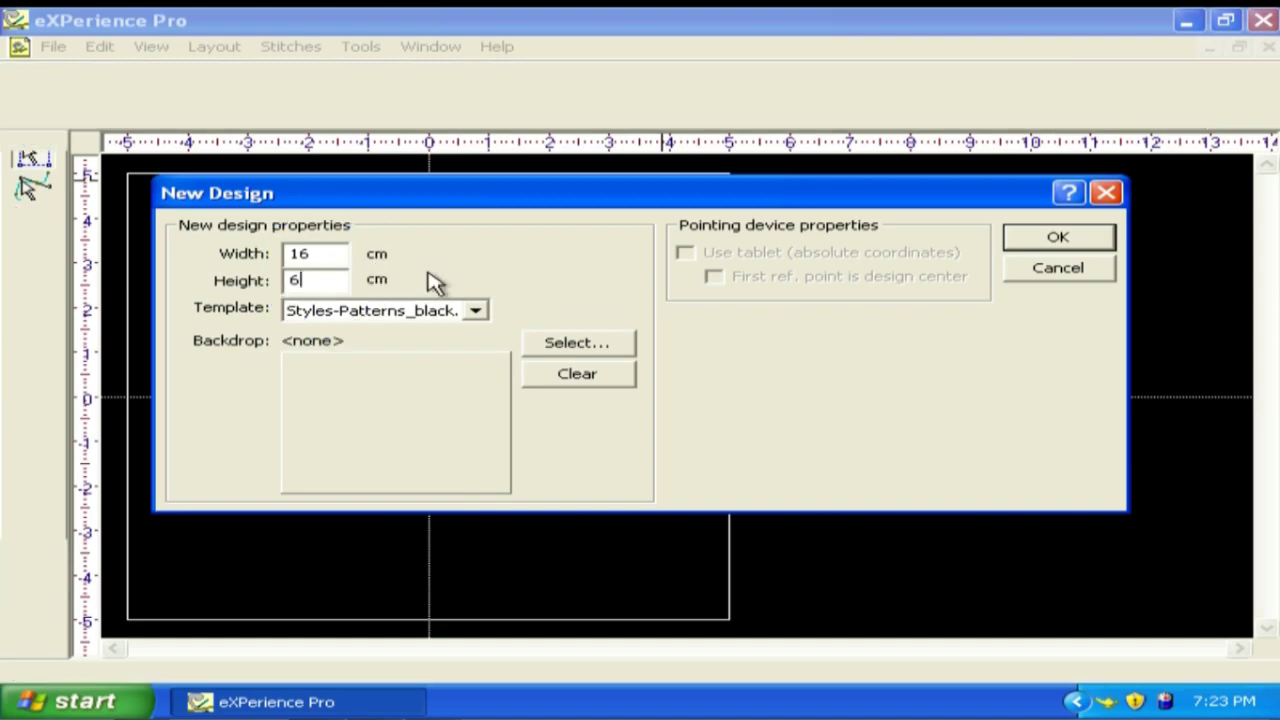
pyautogui.click(1021, 244)
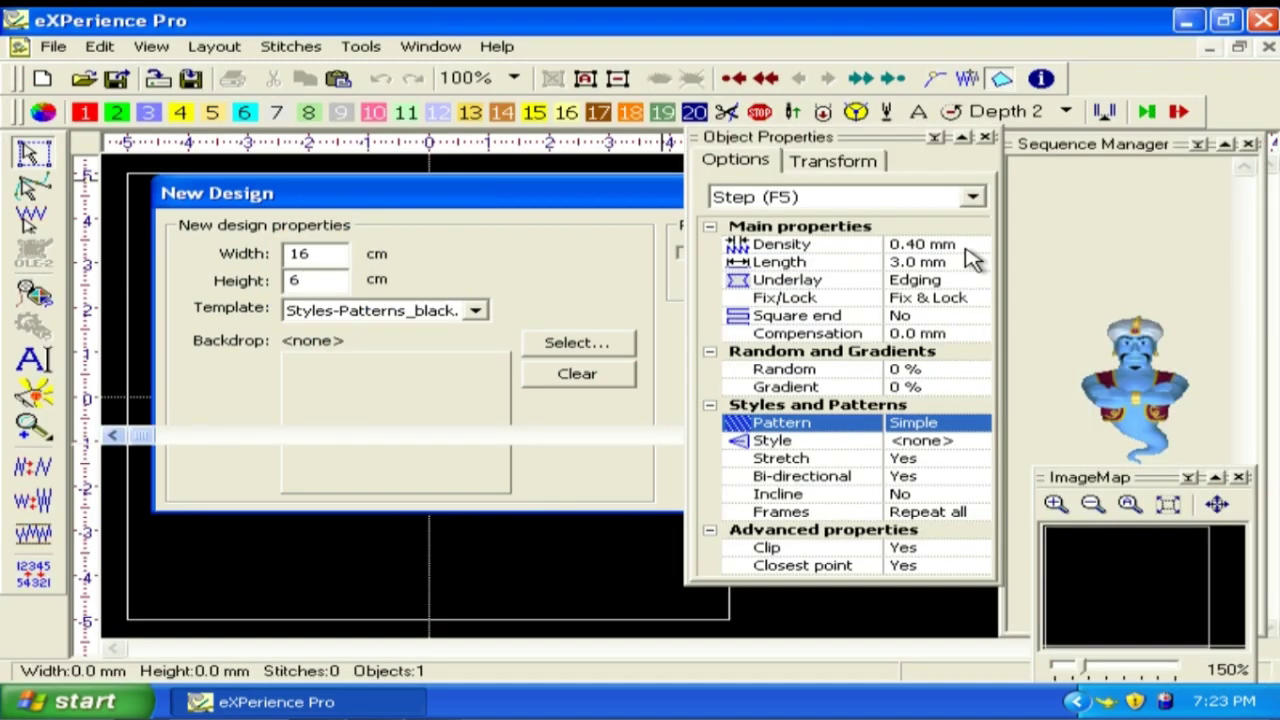
pyautogui.press('Tab')
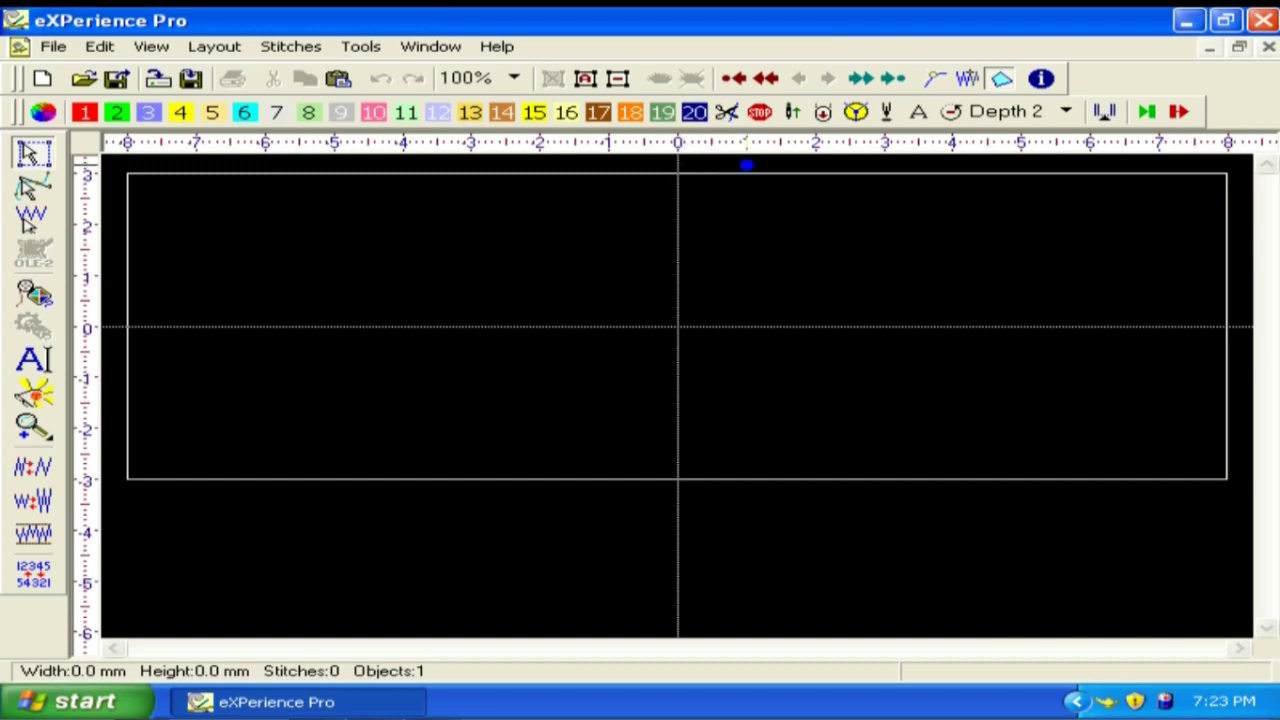
pyautogui.click(699, 248)
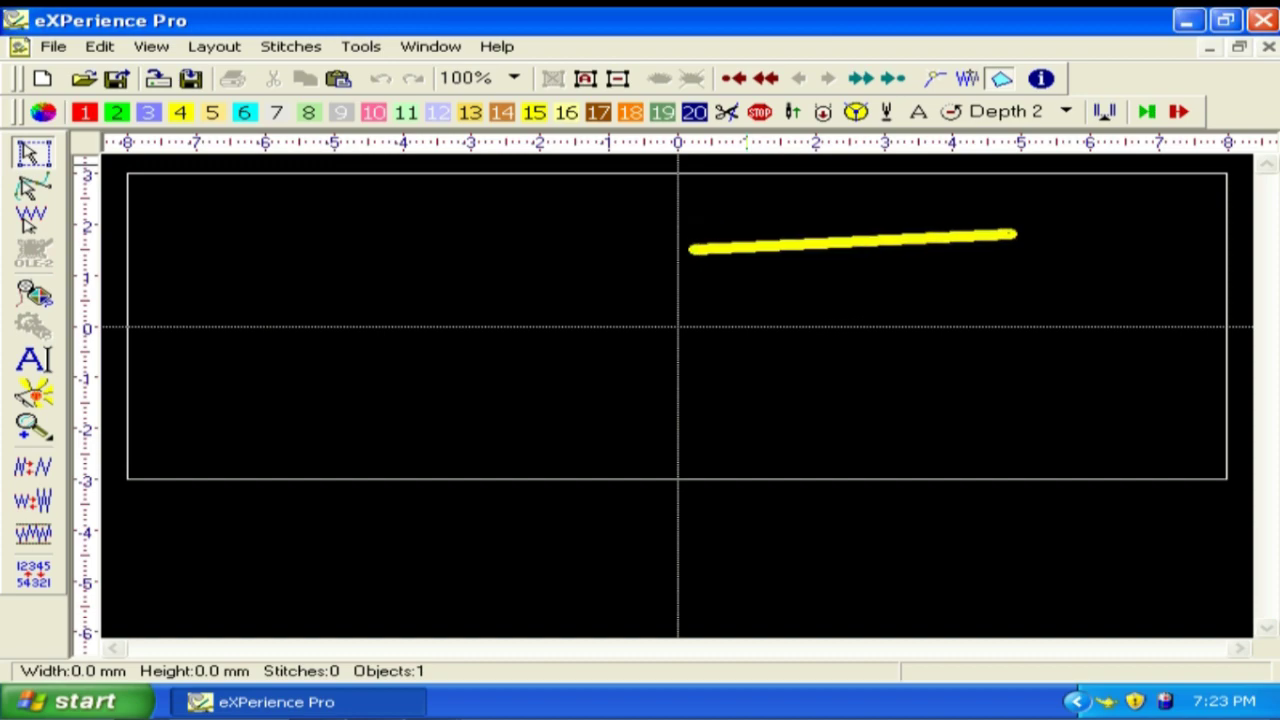
pyautogui.doubleClick(1239, 249)
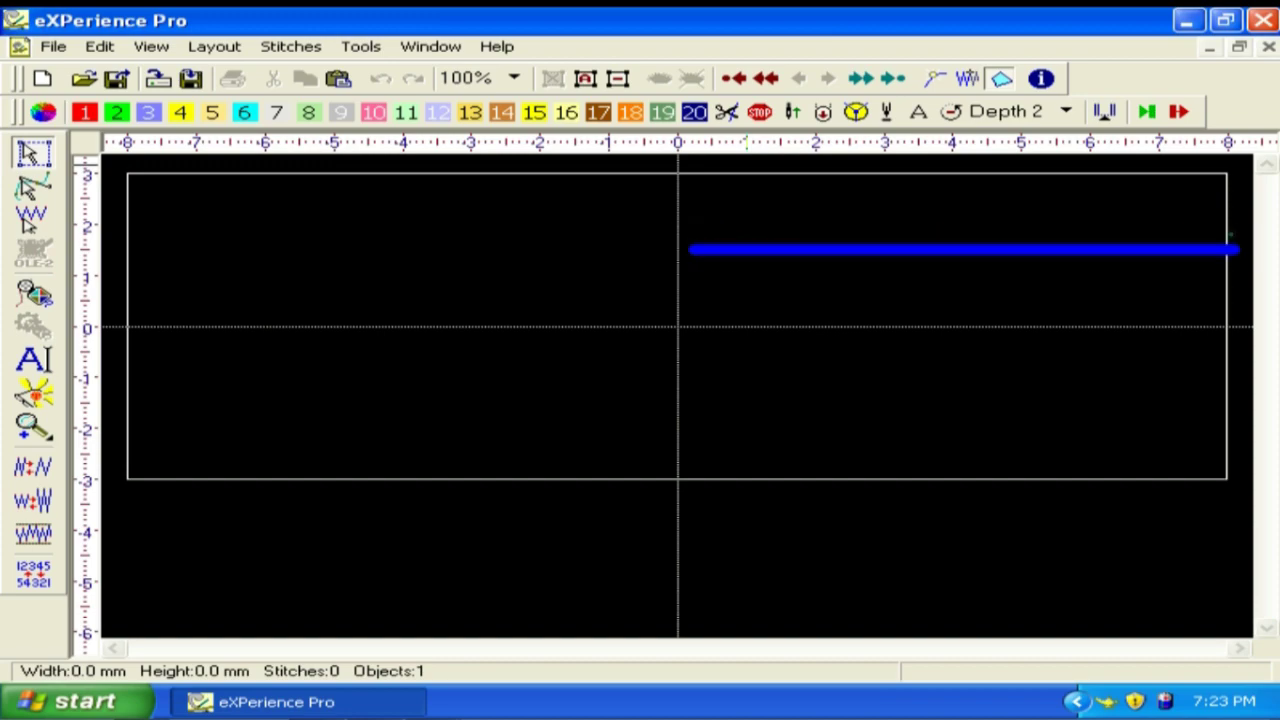
pyautogui.click(680, 287)
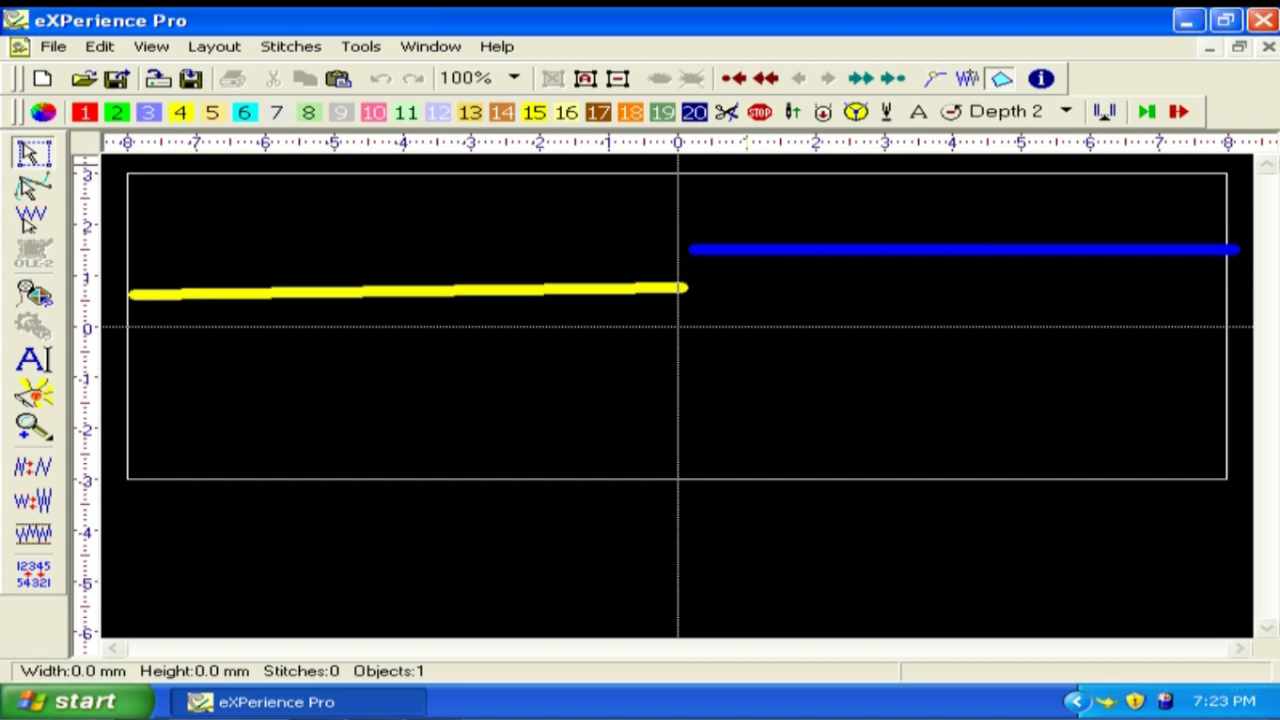
pyautogui.doubleClick(130, 290)
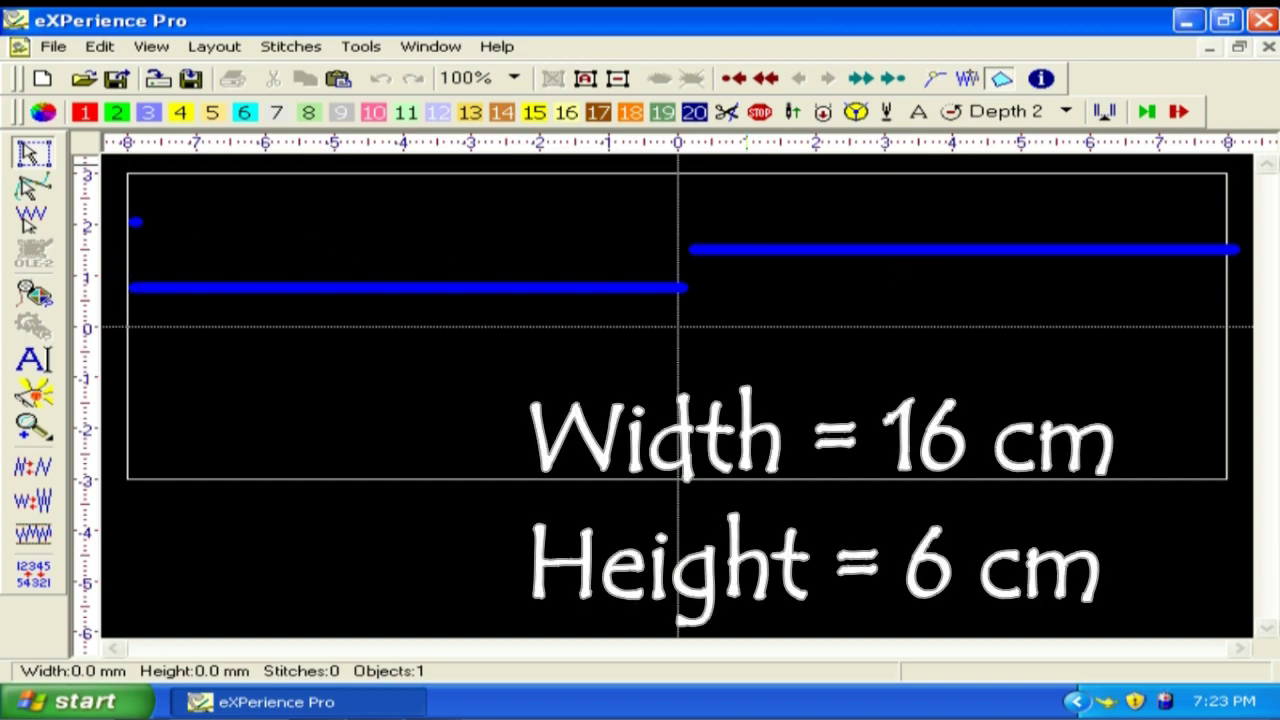
pyautogui.click(171, 174)
pyautogui.doubleClick(175, 325)
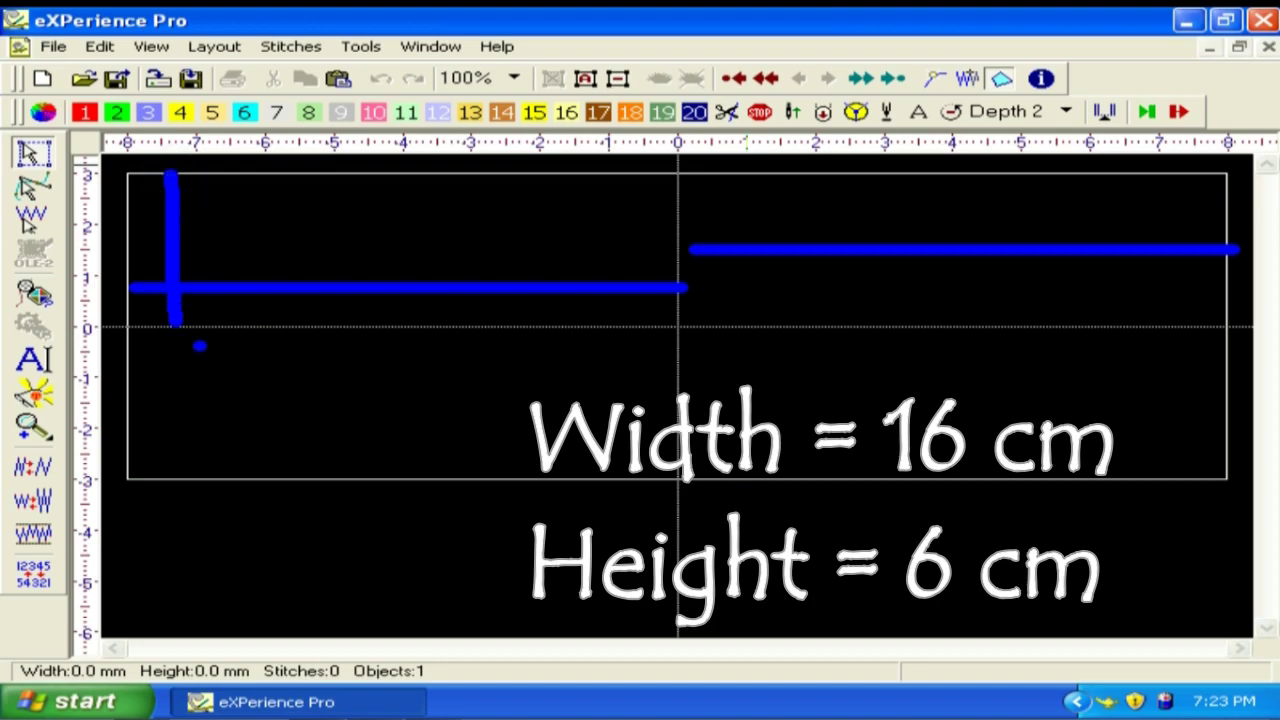
pyautogui.click(215, 335)
pyautogui.doubleClick(217, 482)
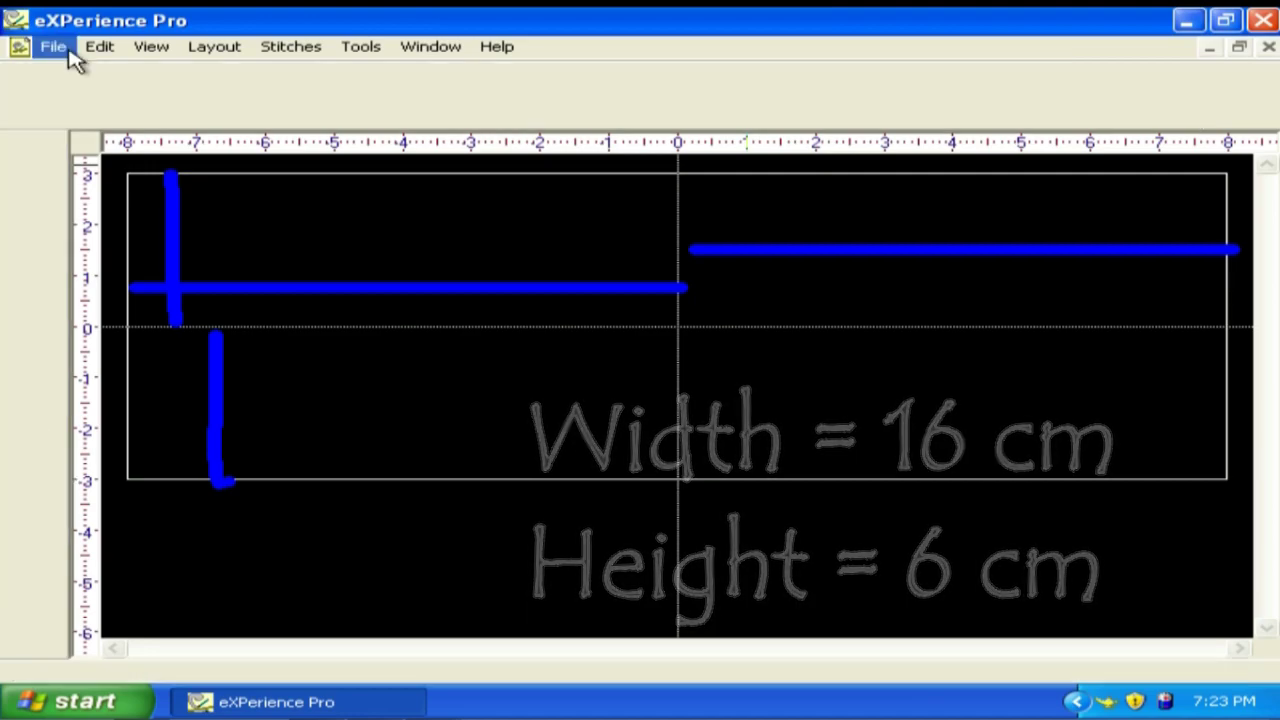
# Step: Review the width and height settings for another new design and cancel without creating it
pyautogui.click(56, 48)
pyautogui.click(88, 76)
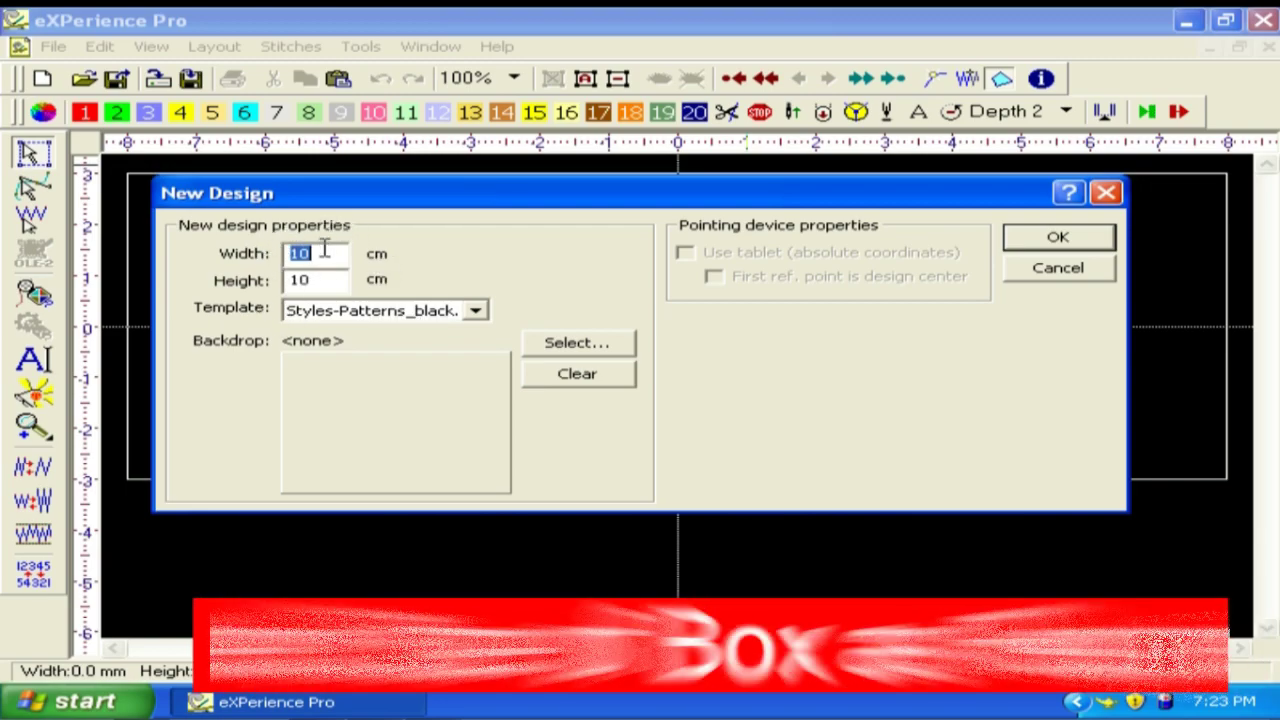
pyautogui.click(1095, 269)
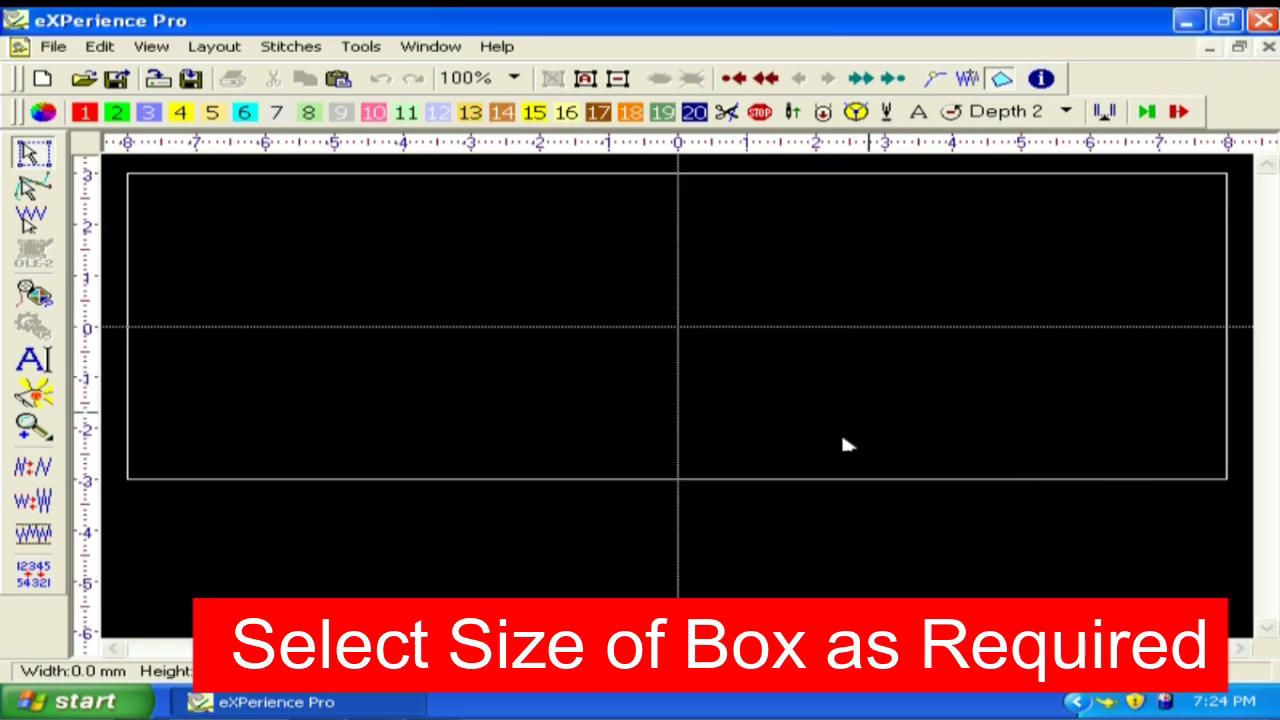
# Step: Punch a freehand curved polyline that loops around the design's centre and sweeps across its full width, and finish it
pyautogui.click(472, 414)
pyautogui.click(432, 362)
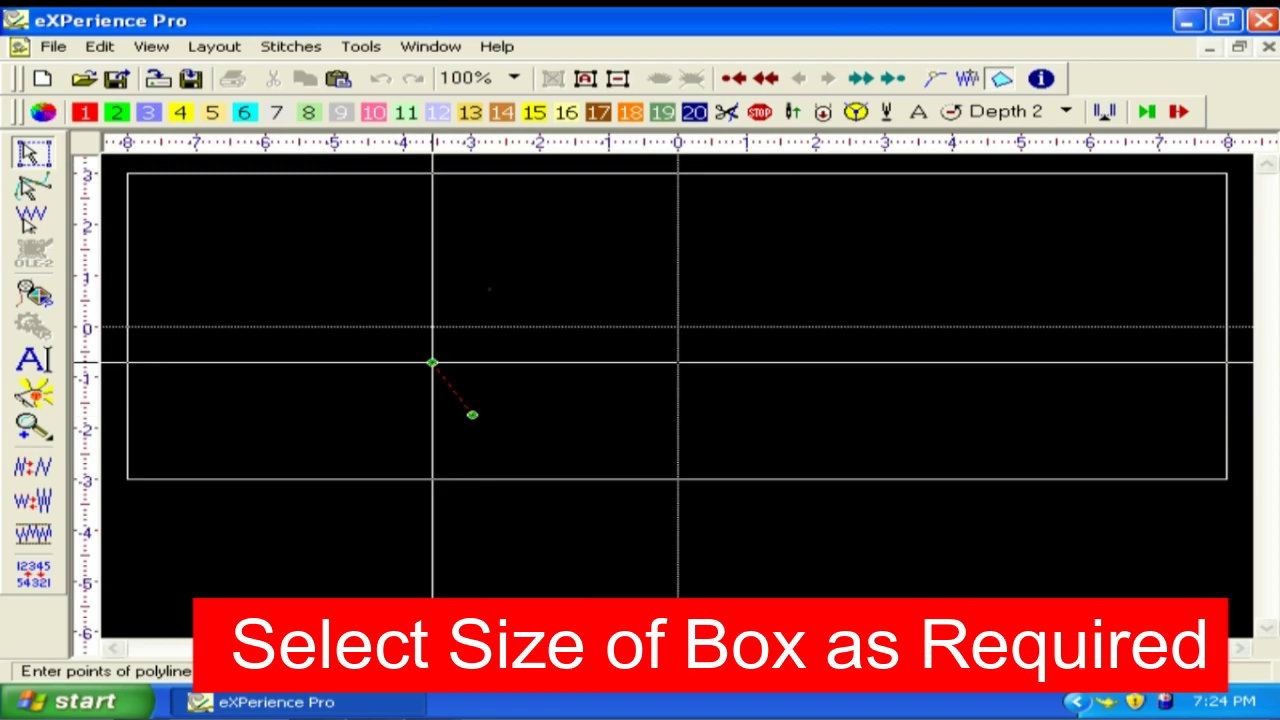
pyautogui.click(489, 289)
pyautogui.click(705, 236)
pyautogui.click(822, 357)
pyautogui.click(770, 407)
pyautogui.click(719, 398)
pyautogui.click(604, 363)
pyautogui.click(581, 430)
pyautogui.click(656, 452)
pyautogui.click(755, 432)
pyautogui.click(868, 414)
pyautogui.click(1093, 388)
pyautogui.click(1156, 348)
pyautogui.click(1186, 296)
pyautogui.click(1192, 262)
pyautogui.click(1139, 239)
pyautogui.click(1084, 246)
pyautogui.click(968, 237)
pyautogui.click(866, 222)
pyautogui.click(782, 214)
pyautogui.click(591, 227)
pyautogui.click(500, 234)
pyautogui.click(354, 249)
pyautogui.click(262, 267)
pyautogui.click(127, 318)
pyautogui.click(127, 386)
pyautogui.click(161, 397)
pyautogui.click(202, 384)
pyautogui.click(265, 386)
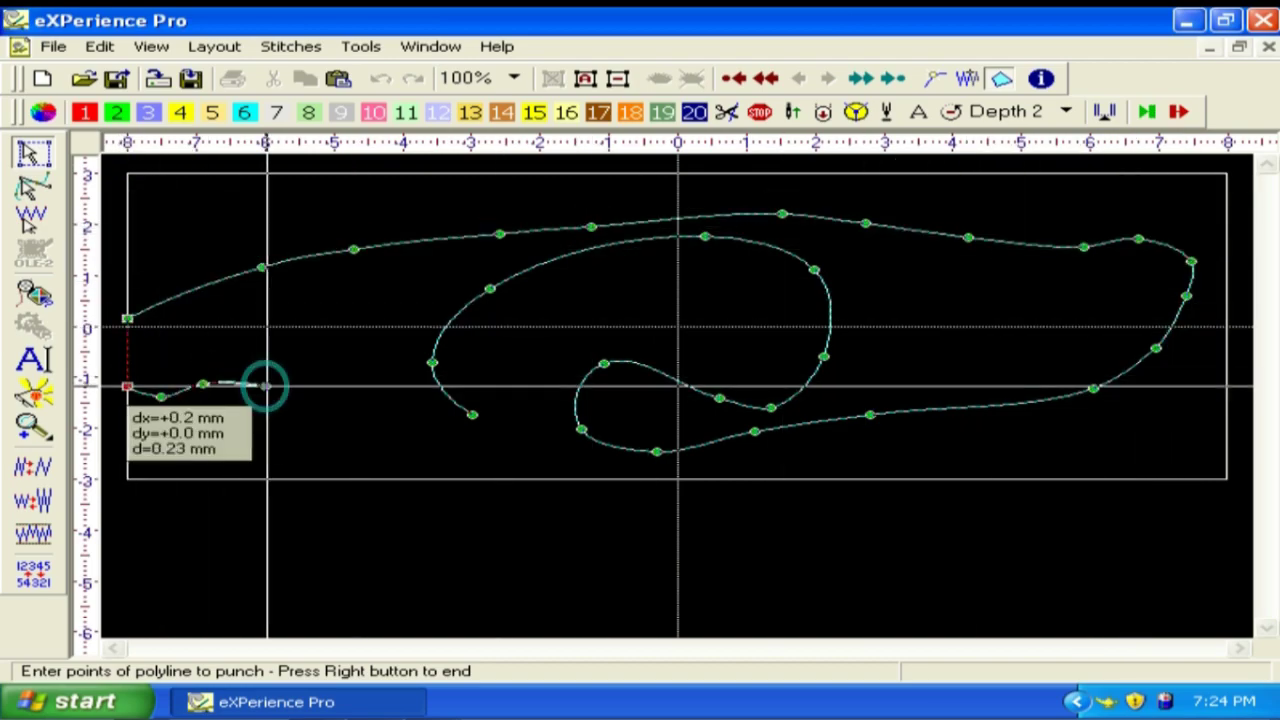
pyautogui.rightClick(285, 390)
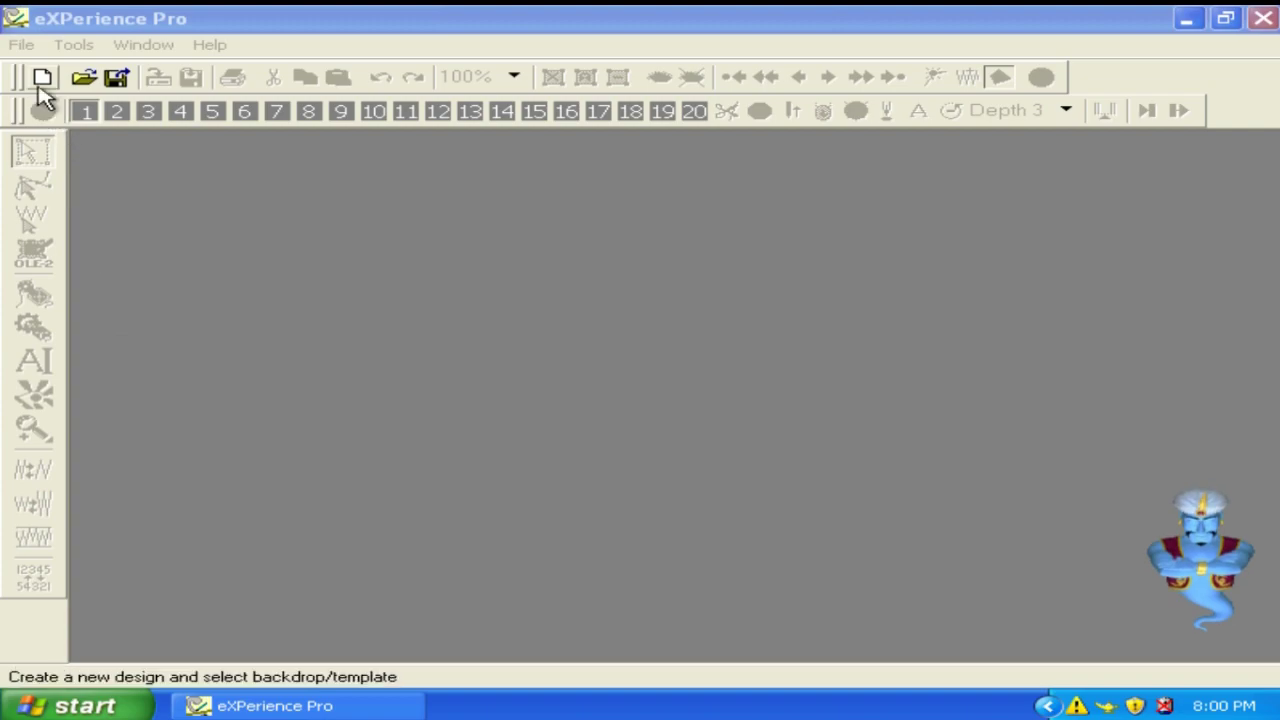
# Step: Create a new design from the Styles-Patterns_black template with the image 1 from the 2 running folder as backdrop
pyautogui.click(22, 44)
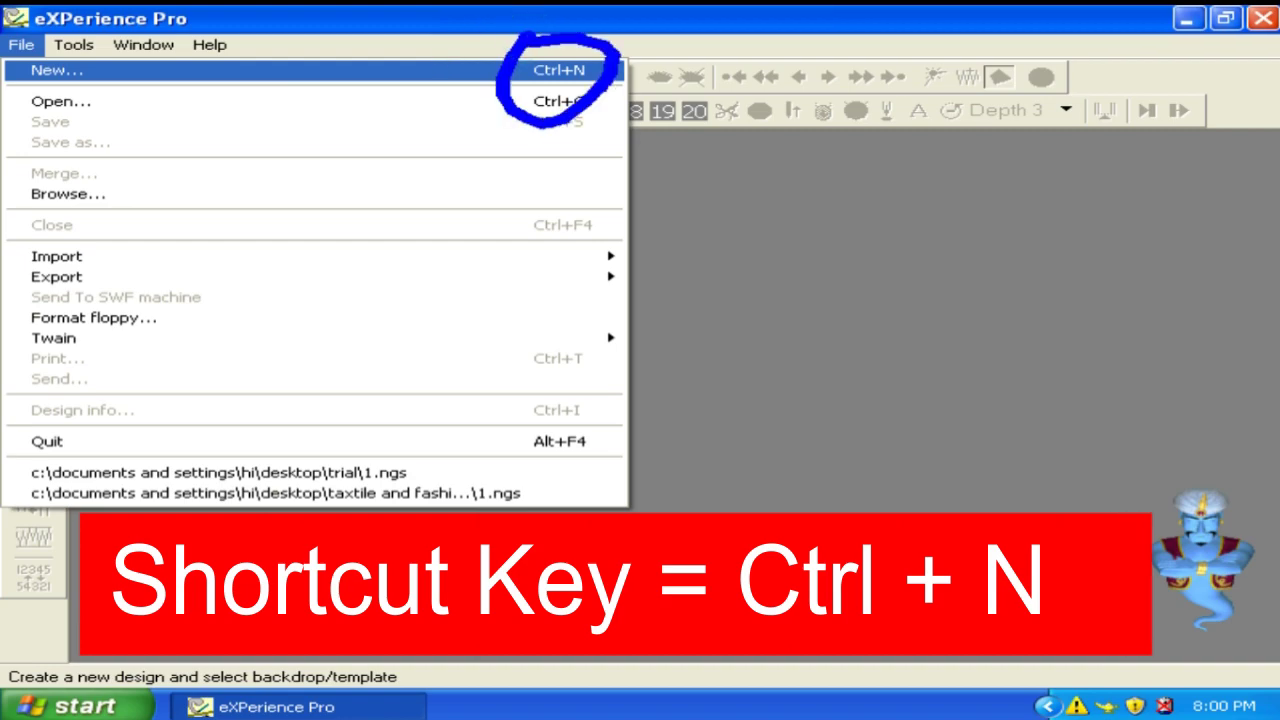
pyautogui.click(523, 51)
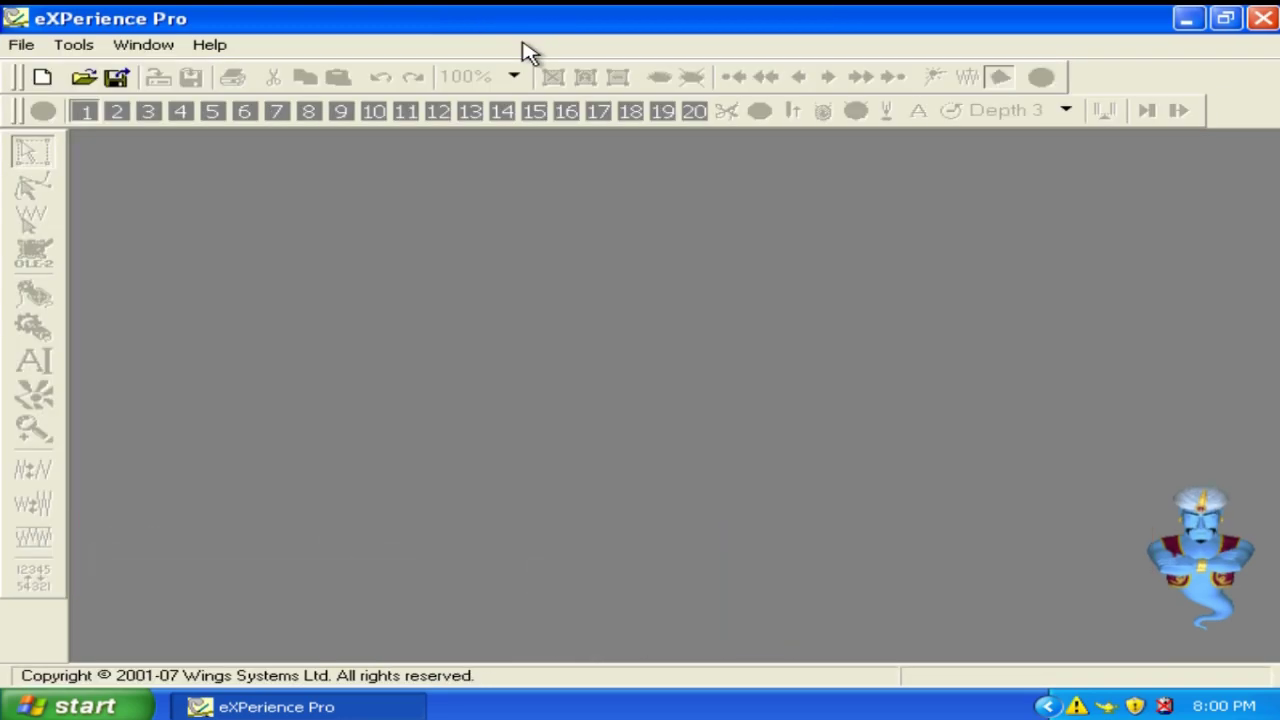
pyautogui.click(53, 83)
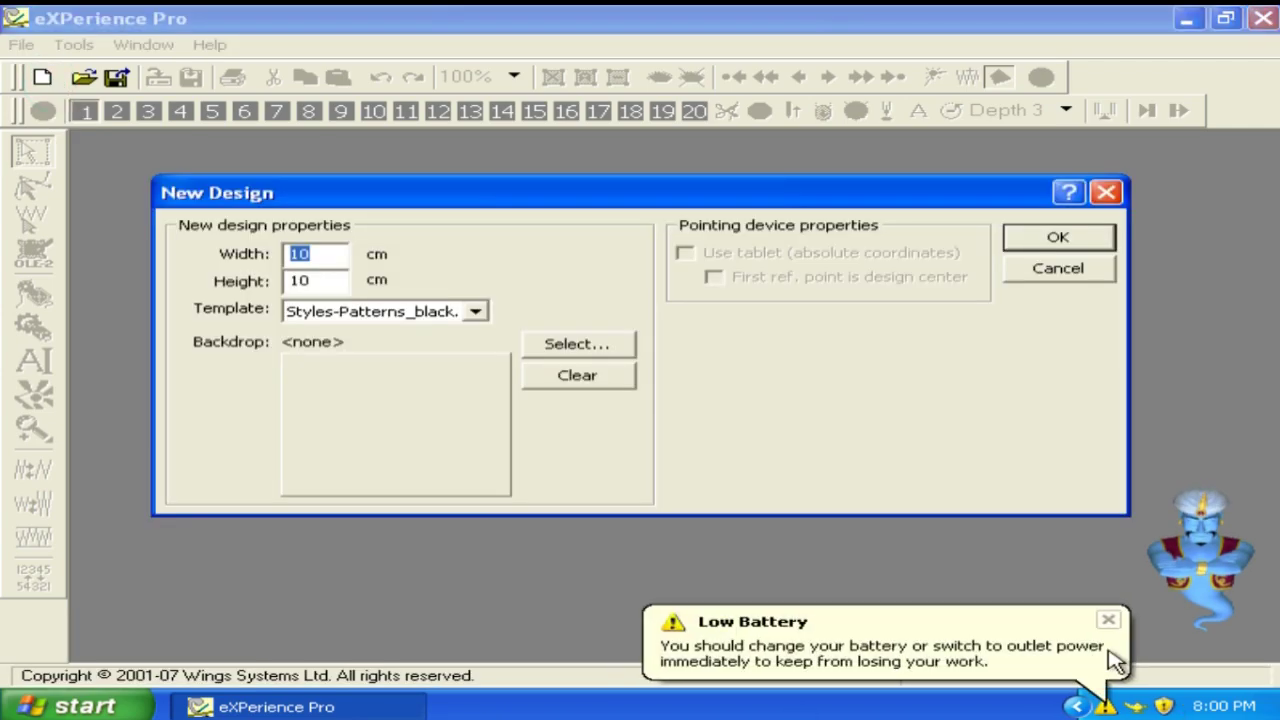
pyautogui.click(1108, 619)
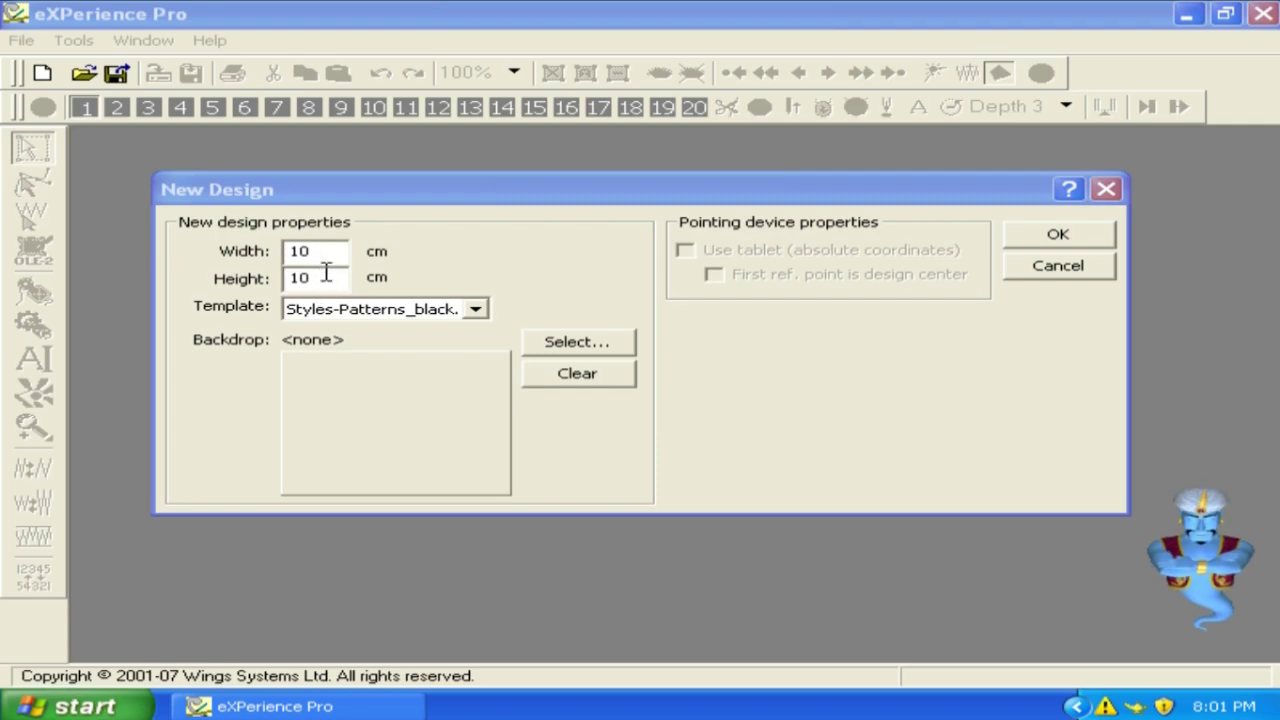
pyautogui.click(475, 309)
pyautogui.click(479, 334)
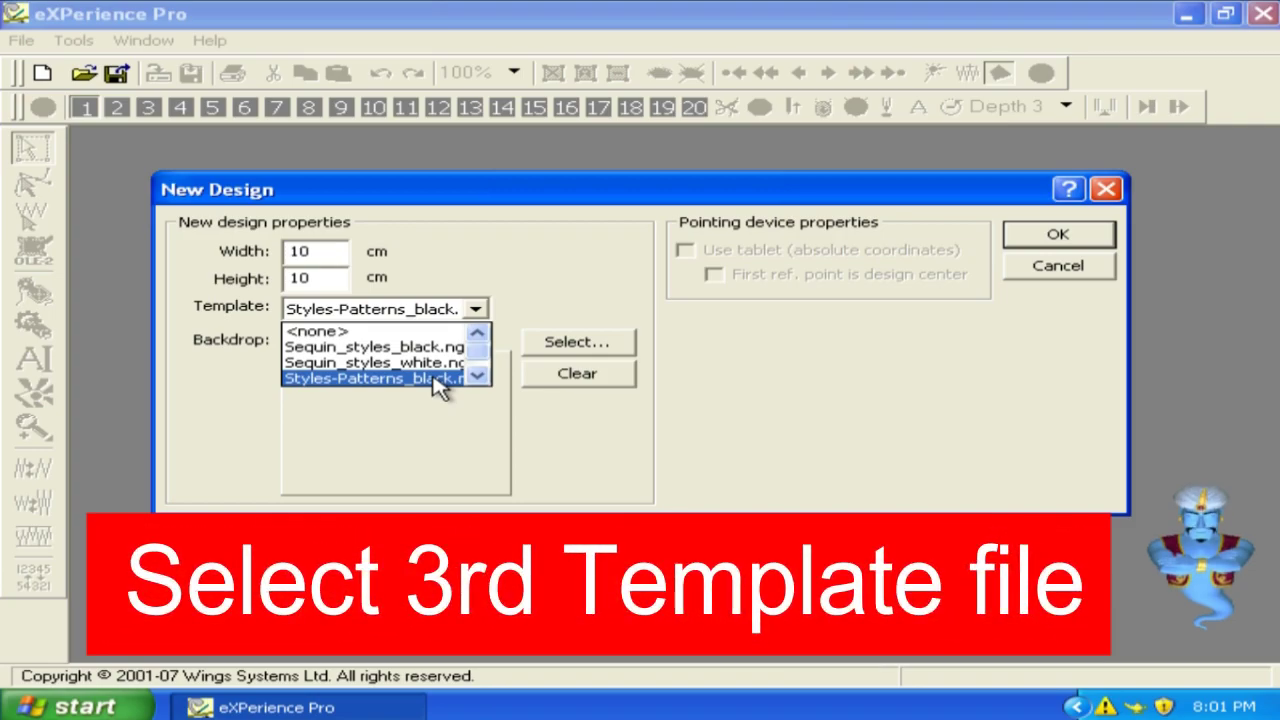
pyautogui.click(440, 378)
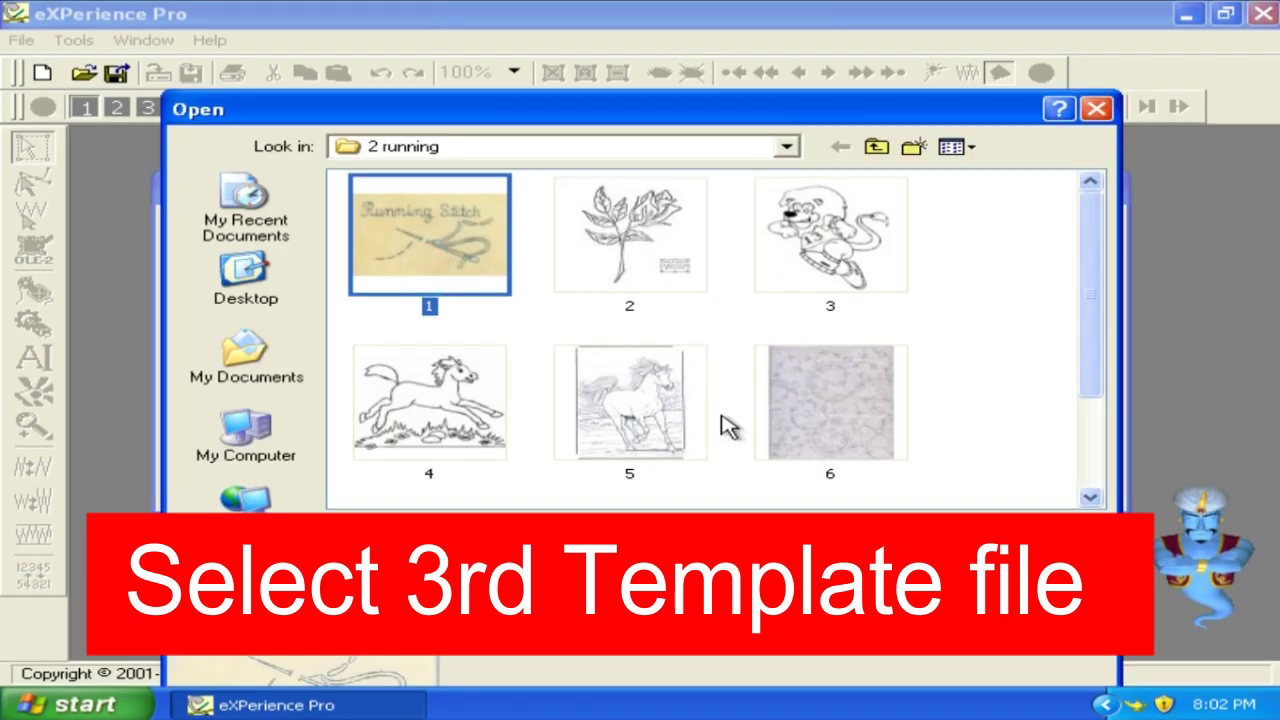
pyautogui.click(1046, 536)
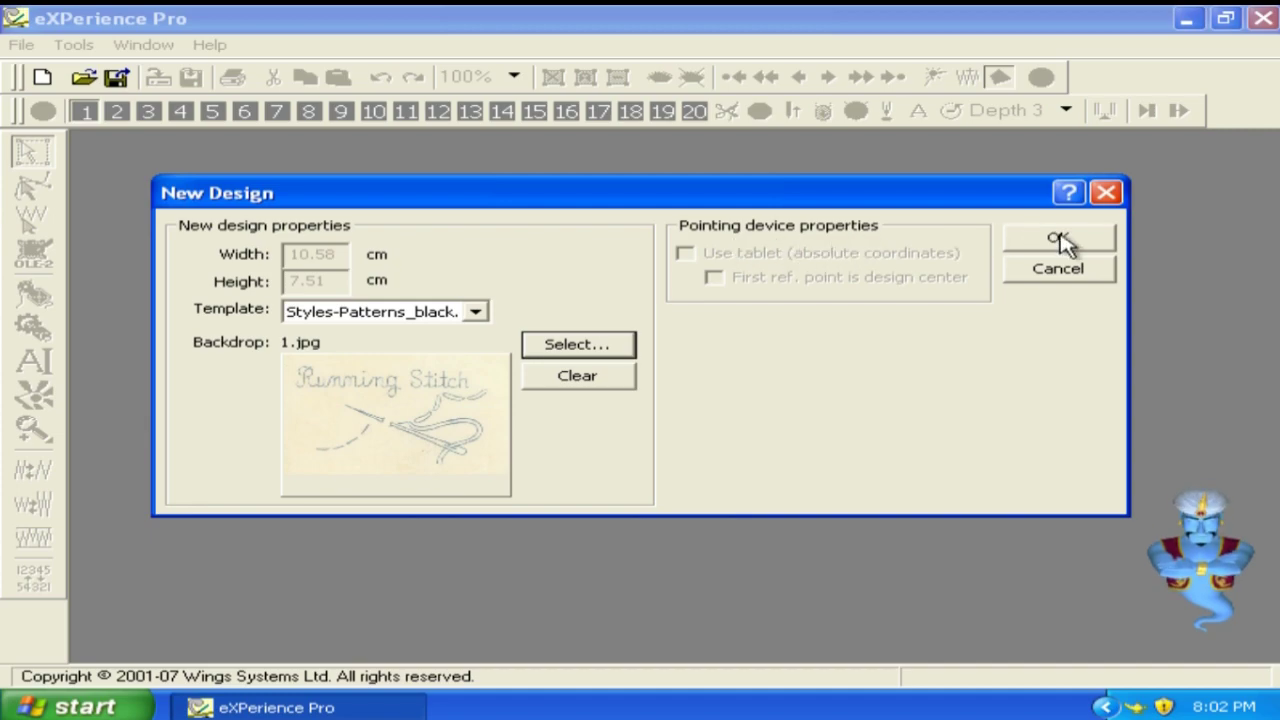
pyautogui.click(1060, 240)
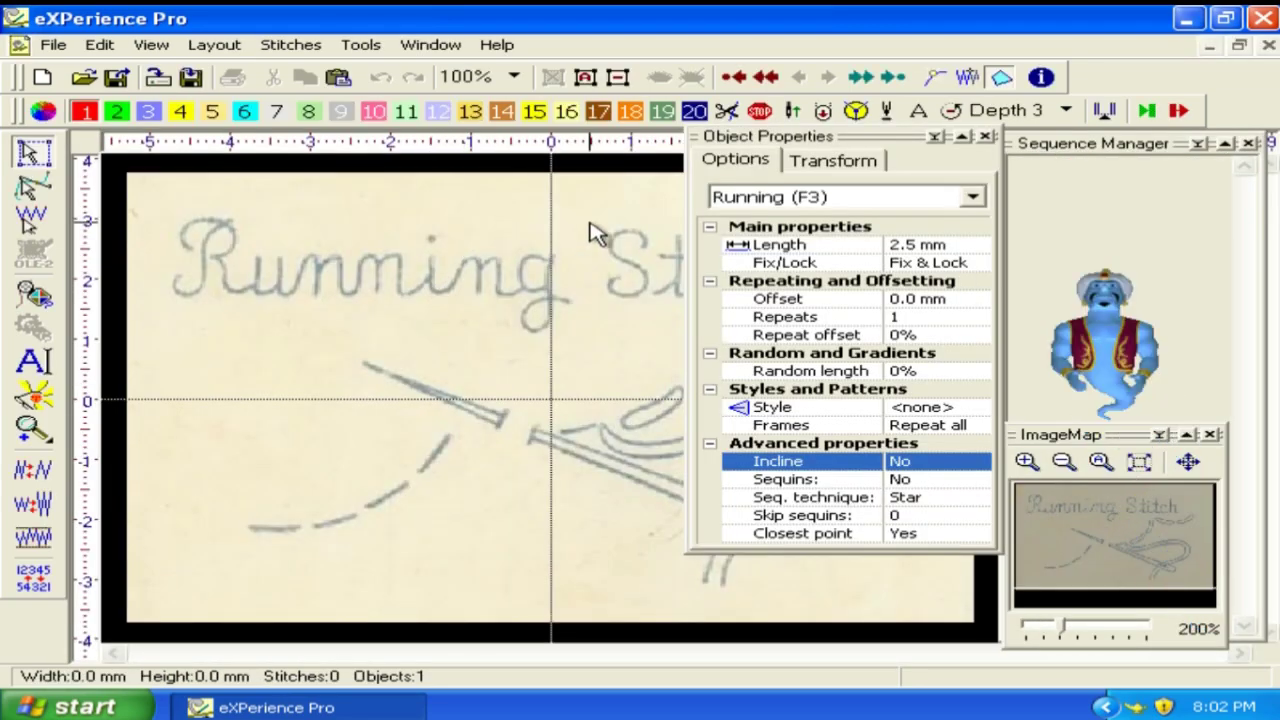
# Step: Move the genie assistant off the Sequence Manager and down over the ImageMap palette
pyautogui.click(1130, 345)
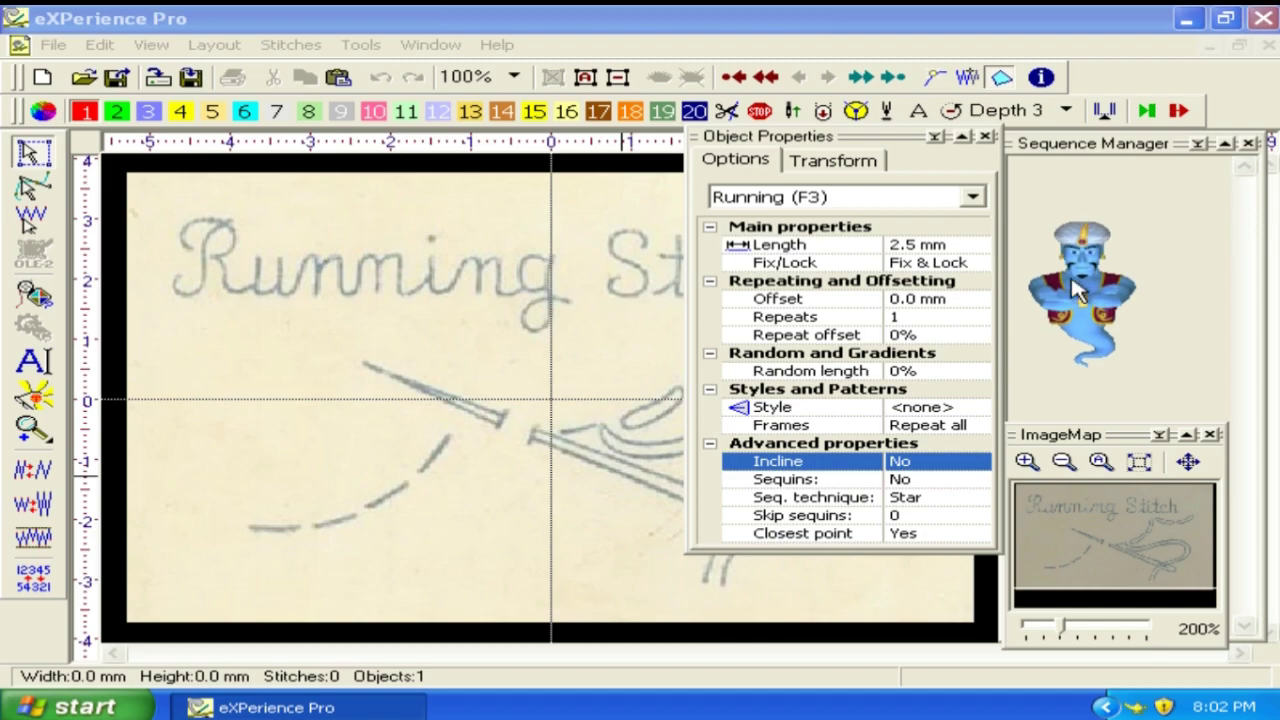
pyautogui.moveTo(1078, 290); pyautogui.dragTo(1203, 545)
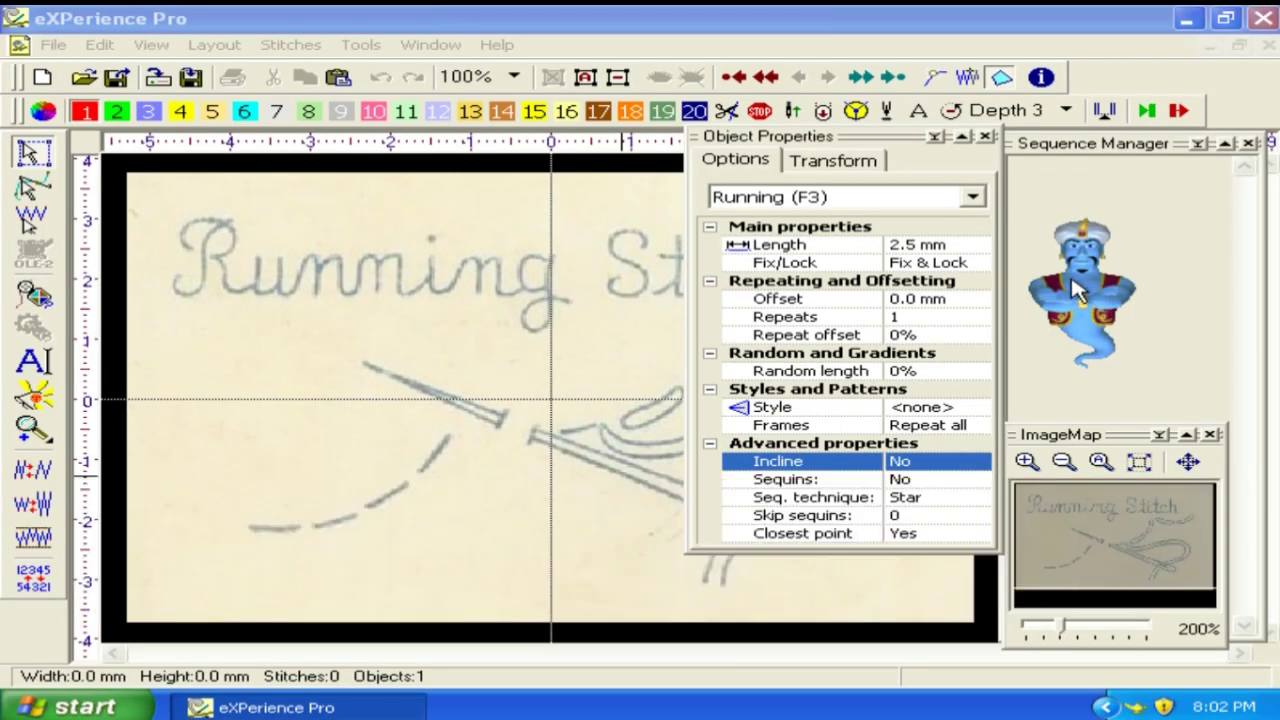
pyautogui.moveTo(1073, 292); pyautogui.dragTo(1200, 542)
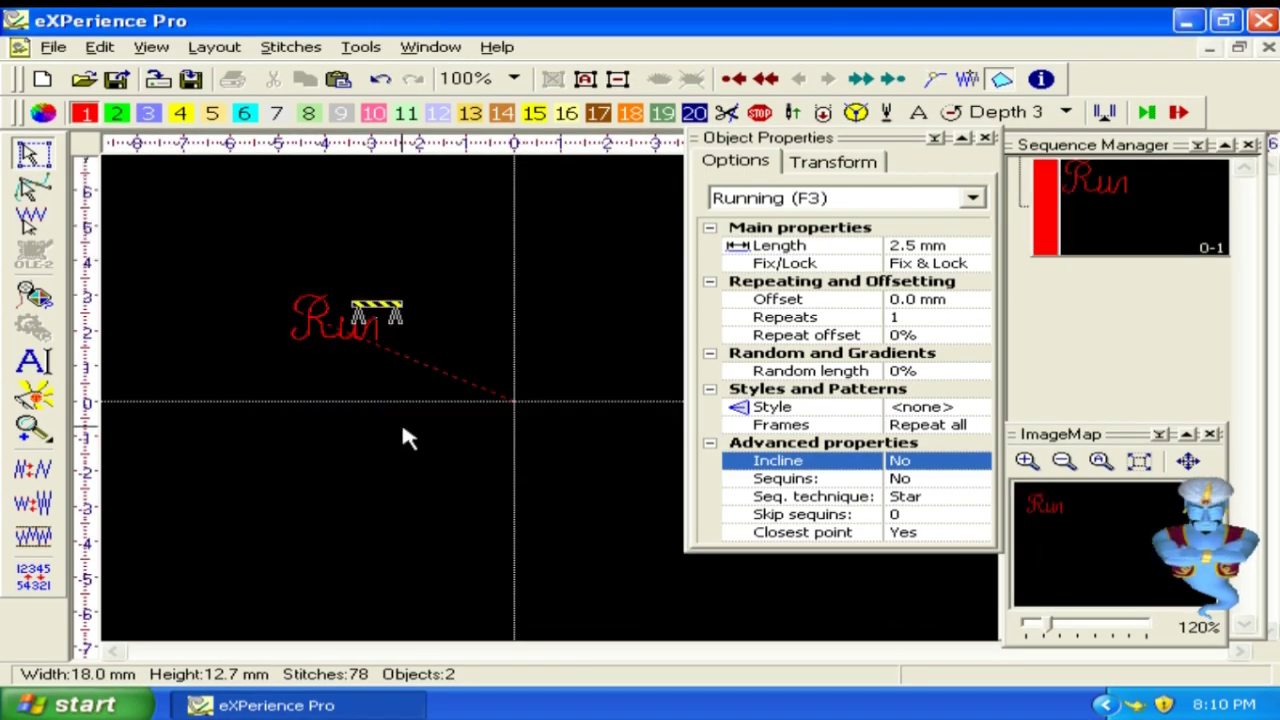
# Step: Show the backdrop as a bitmap with gamma correction, and hide the palettes to clear the work area
pyautogui.hotkey('alt', '2')
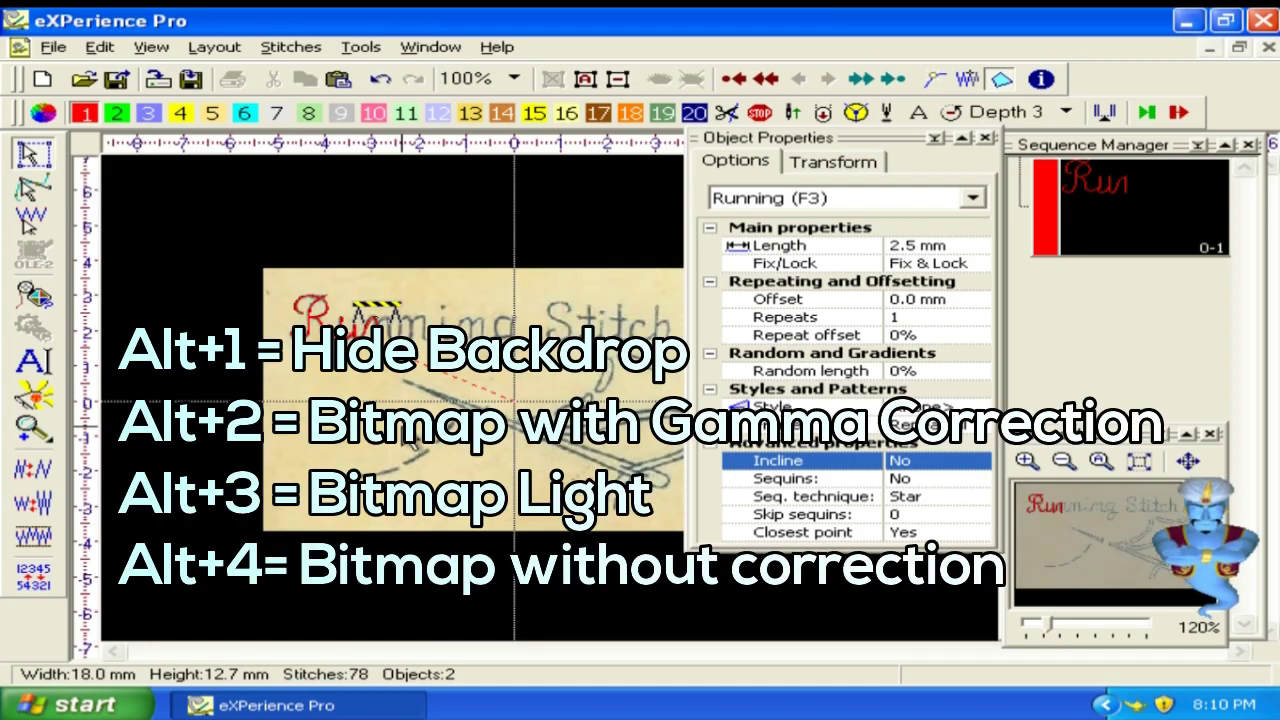
pyautogui.scroll(1, 556, 446)
pyautogui.press('Tab')
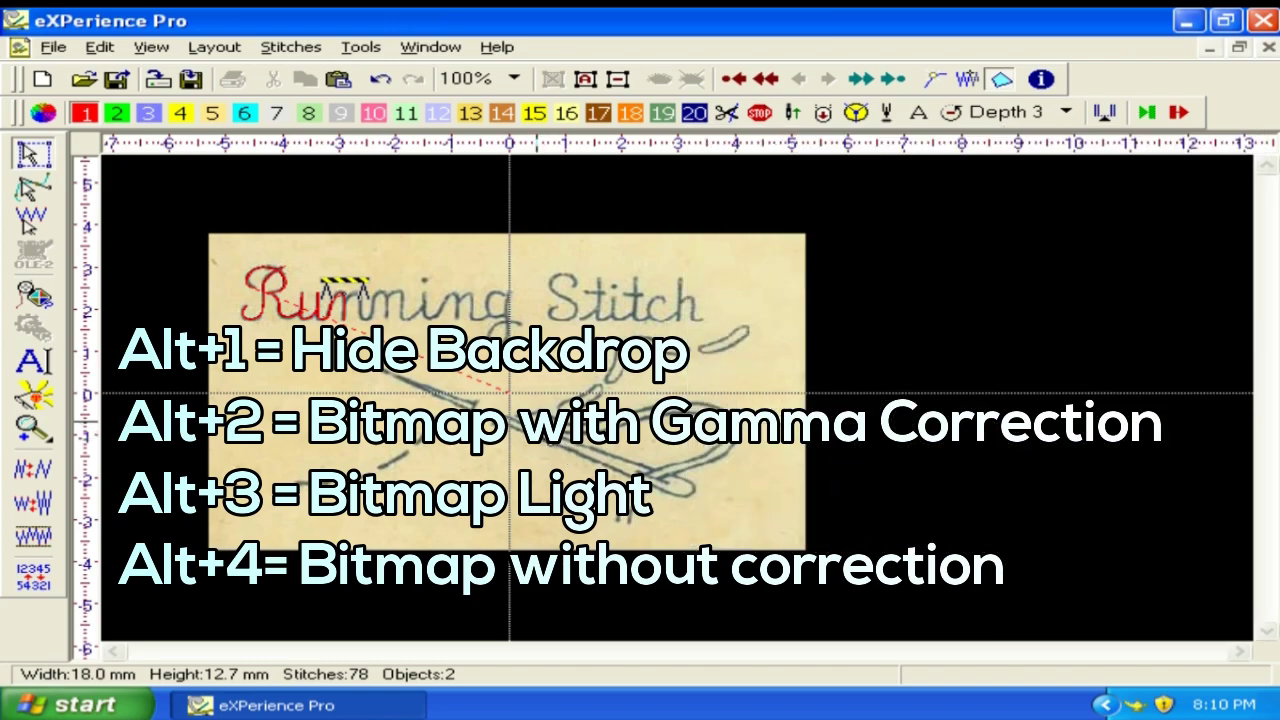
# Step: Compare the backdrop's light, uncorrected and hidden display modes, and leave it as a light bitmap
pyautogui.hotkey('alt', '3')
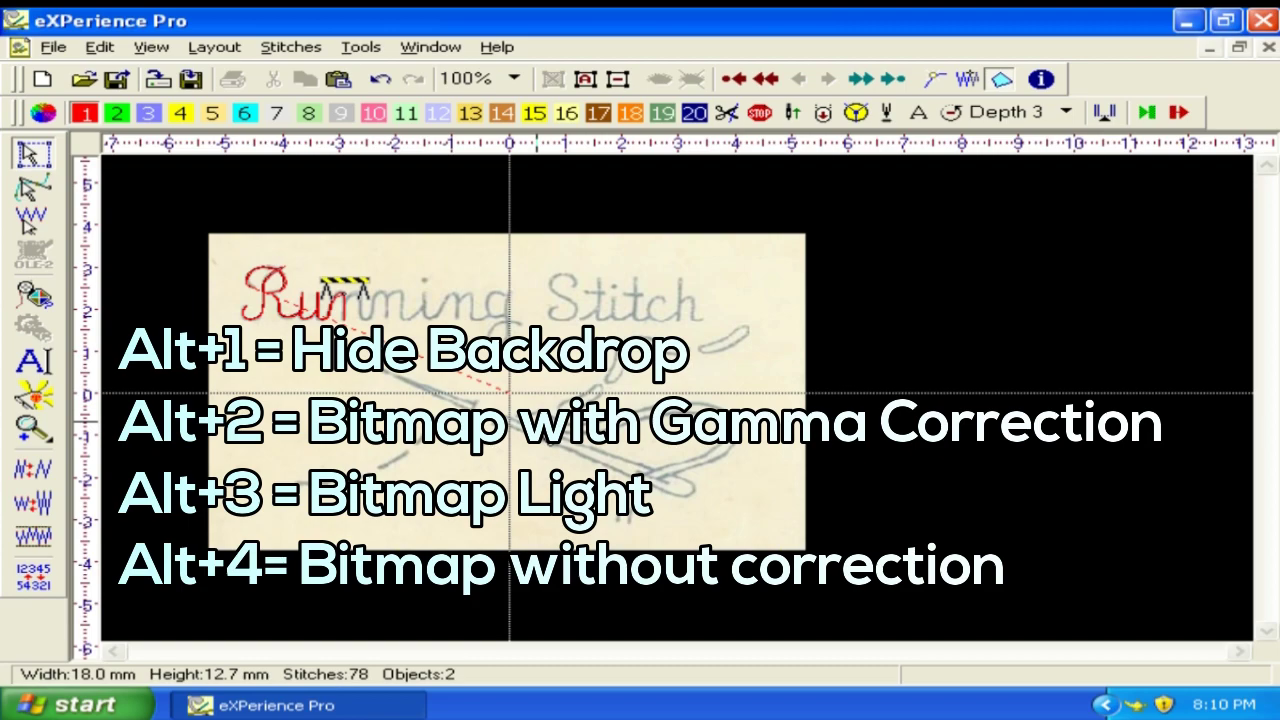
pyautogui.hotkey('alt', '4')
pyautogui.hotkey('alt', '1')
pyautogui.hotkey('alt', '4')
pyautogui.hotkey('alt', '3')
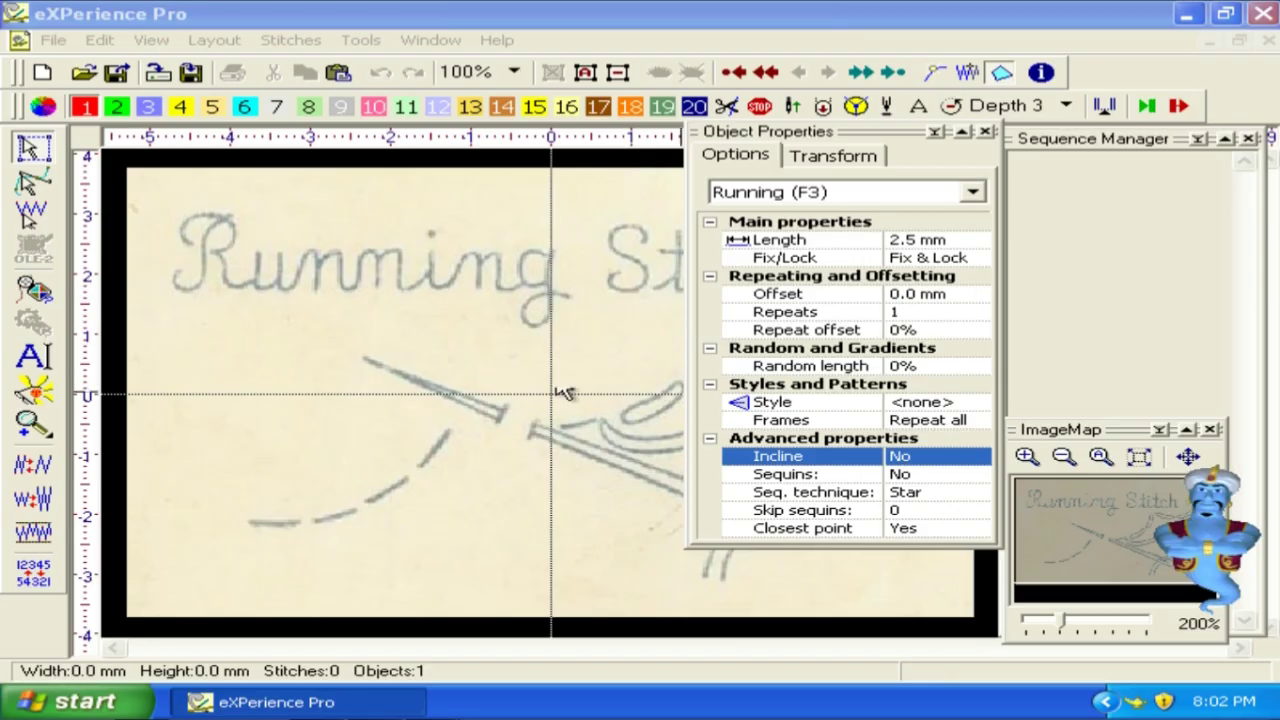
# Step: Set the stitch type in the object properties to Running (F3)
pyautogui.click(922, 193)
pyautogui.click(762, 233)
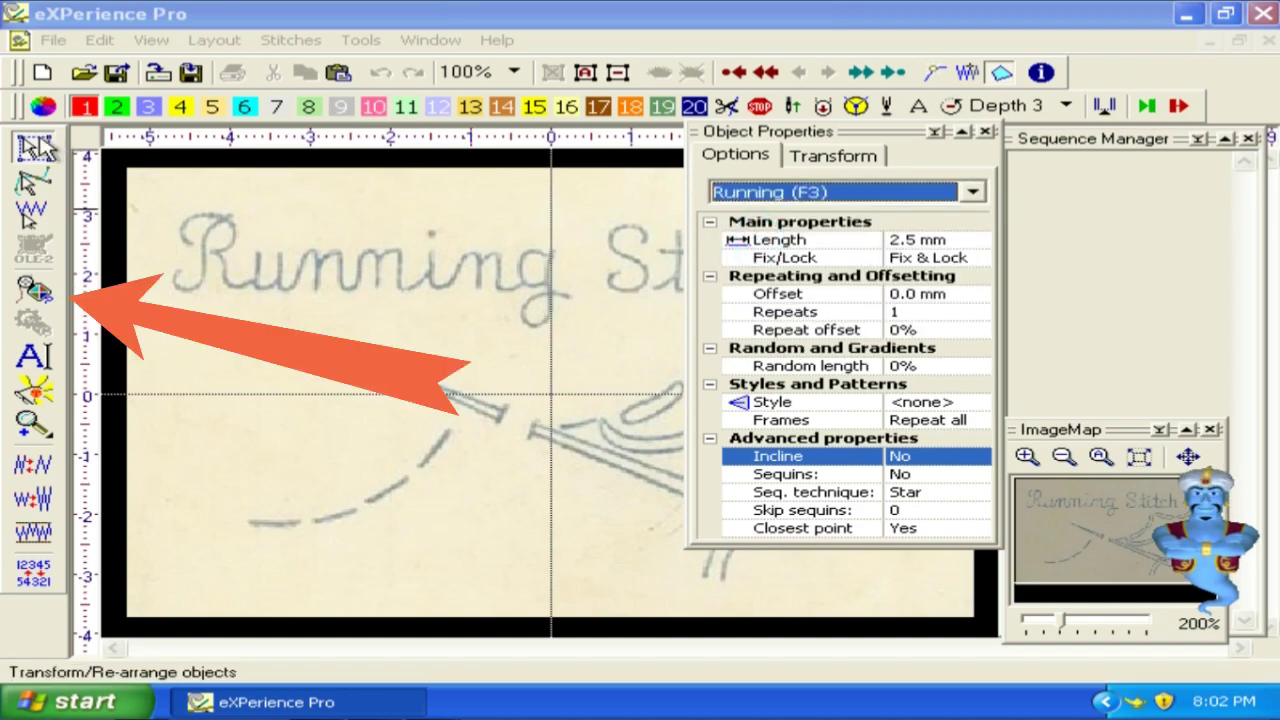
# Step: Start digitizing a running-stitch line on the R, placing curve nodes from its inner end over the upper loop to the lower end of the bowl
pyautogui.click(42, 298)
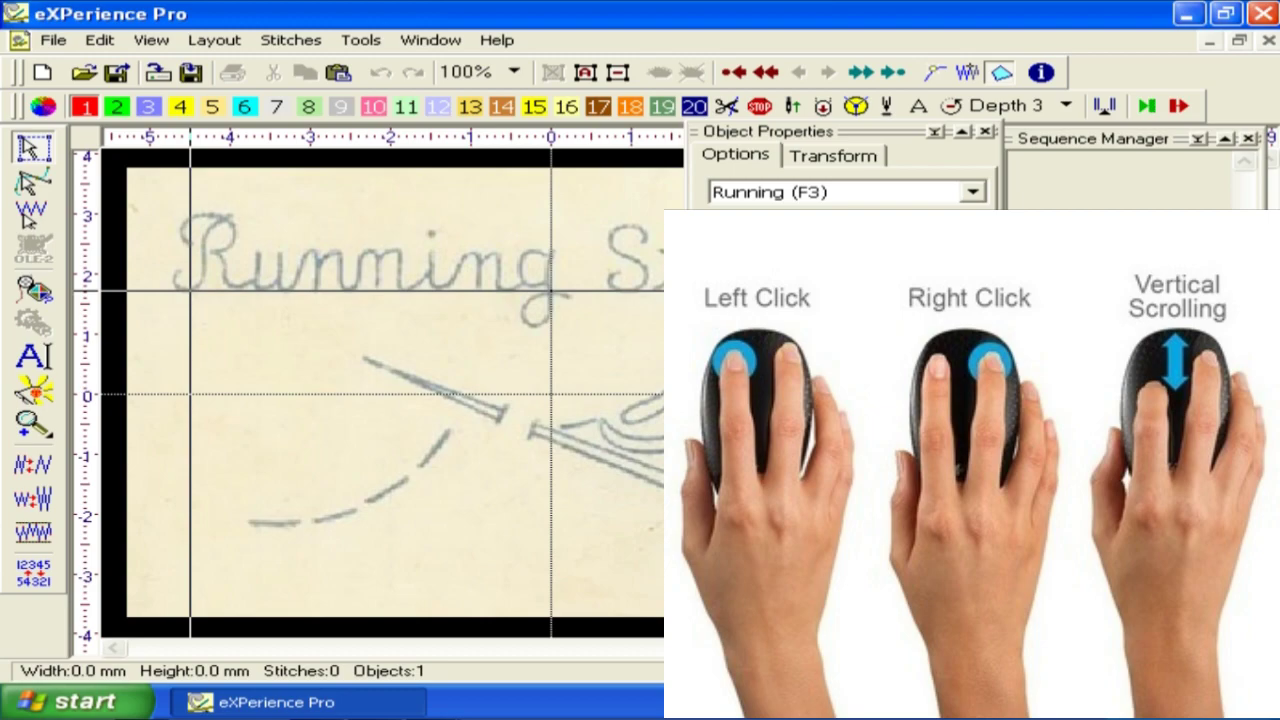
pyautogui.scroll(5, 380, 390)
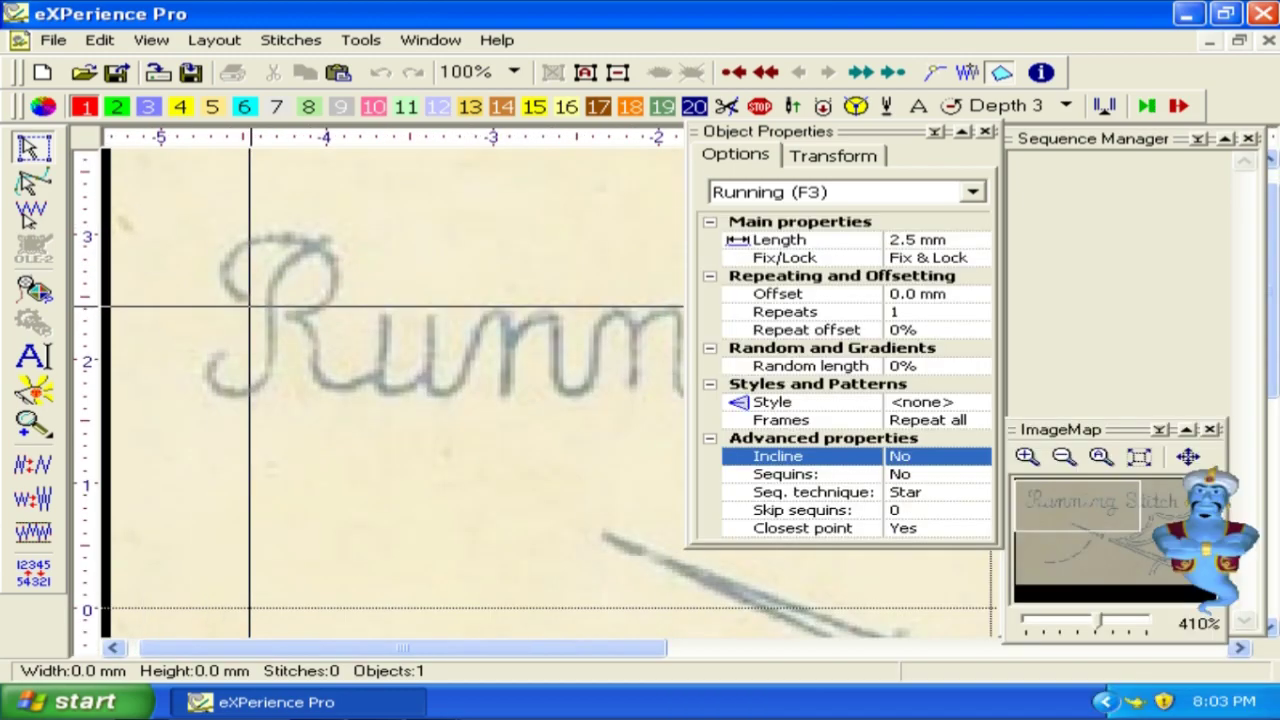
pyautogui.click(247, 303)
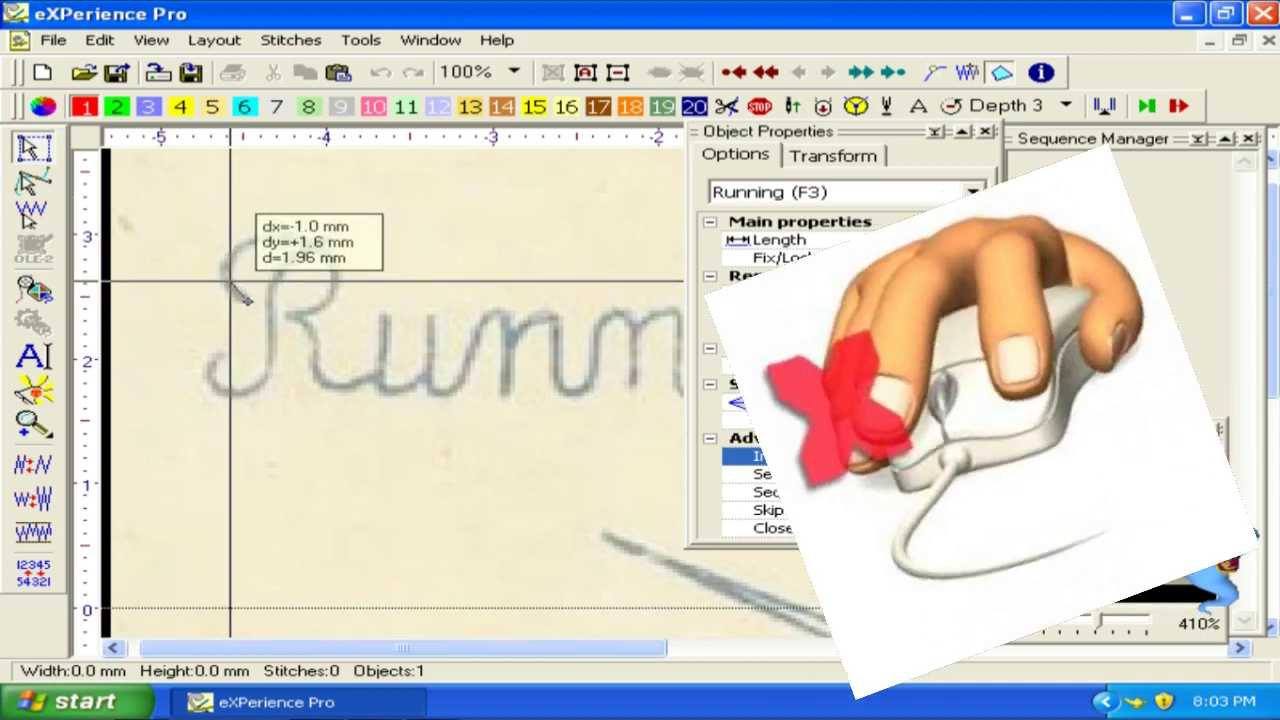
pyautogui.scroll(2, 235, 265)
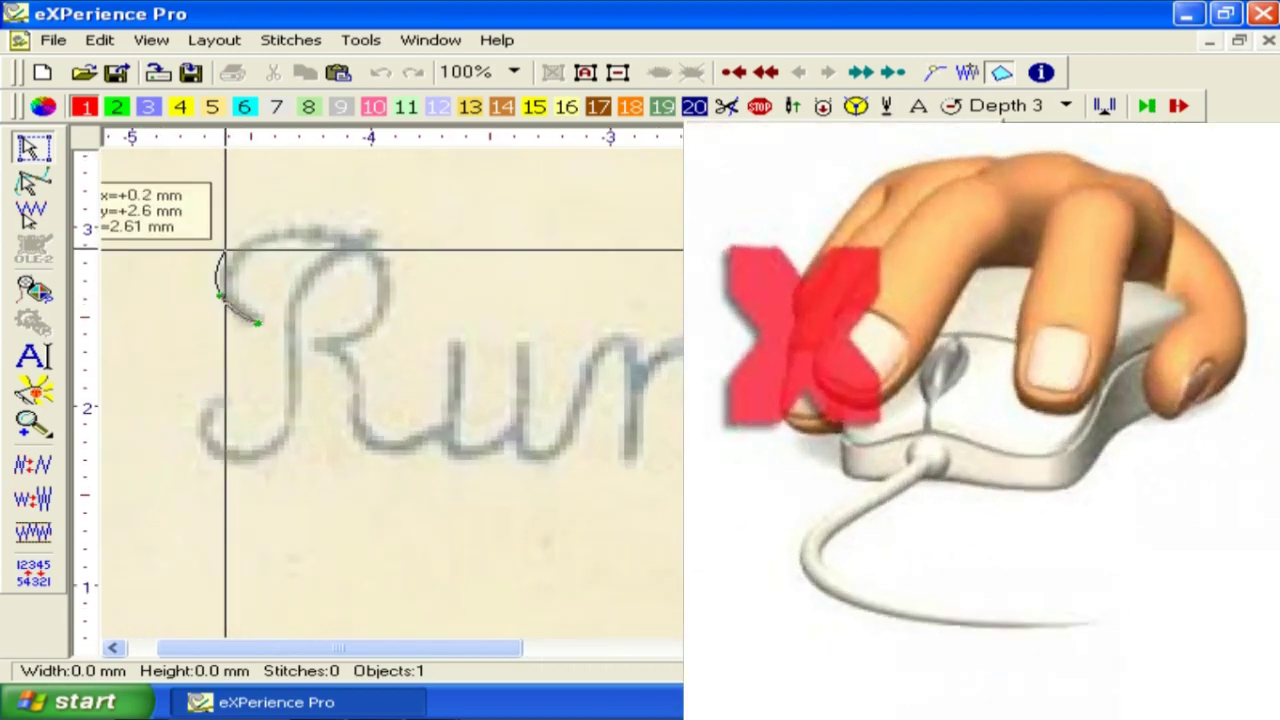
pyautogui.click(253, 238)
pyautogui.click(328, 236)
pyautogui.click(380, 272)
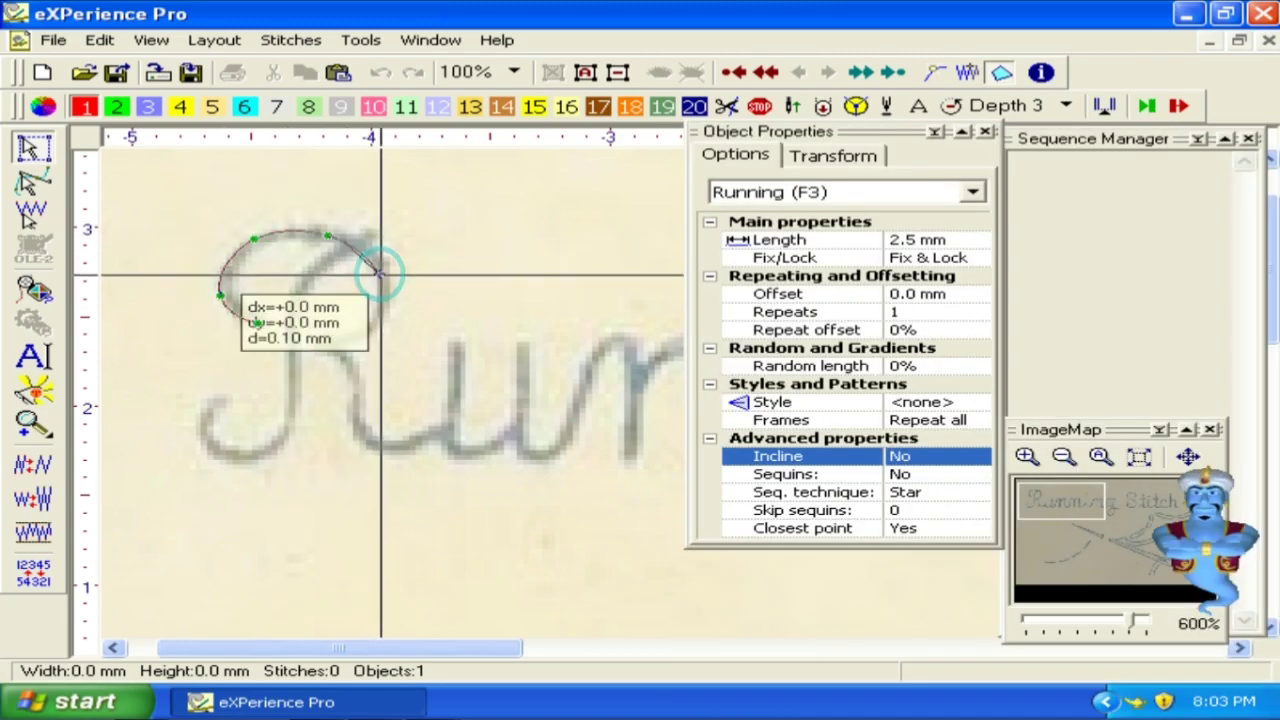
pyautogui.click(368, 322)
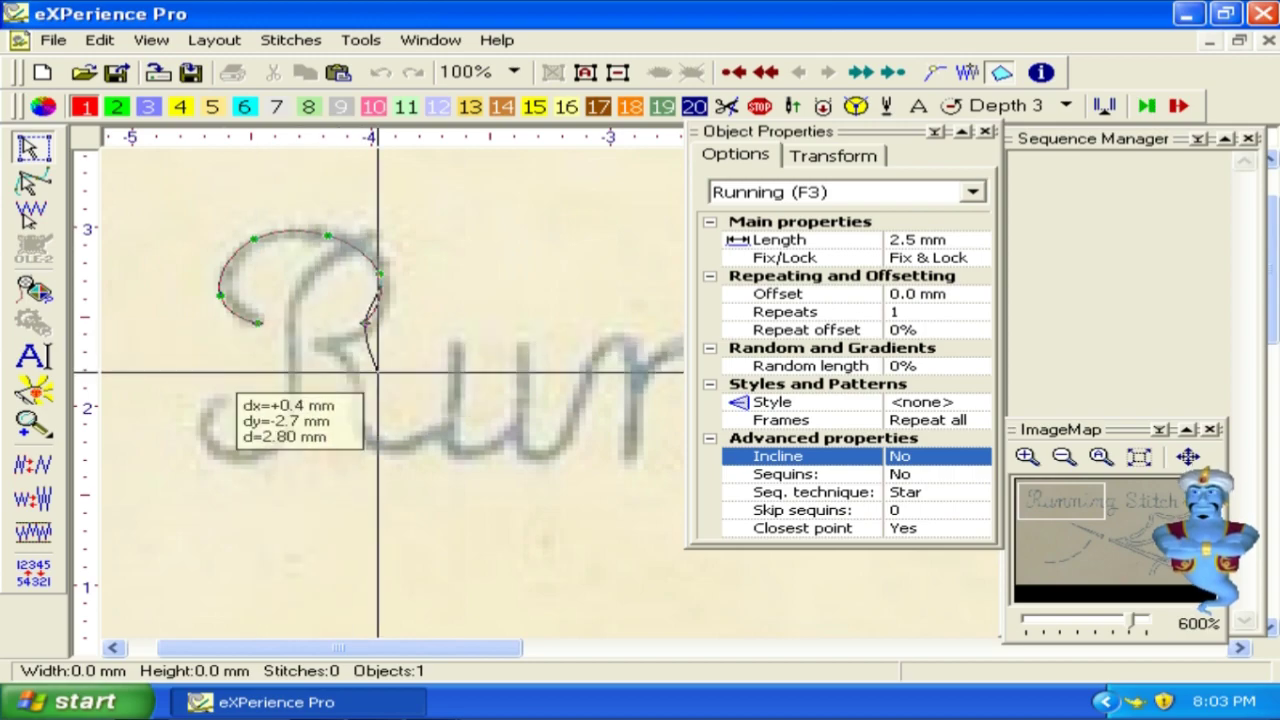
pyautogui.click(372, 325)
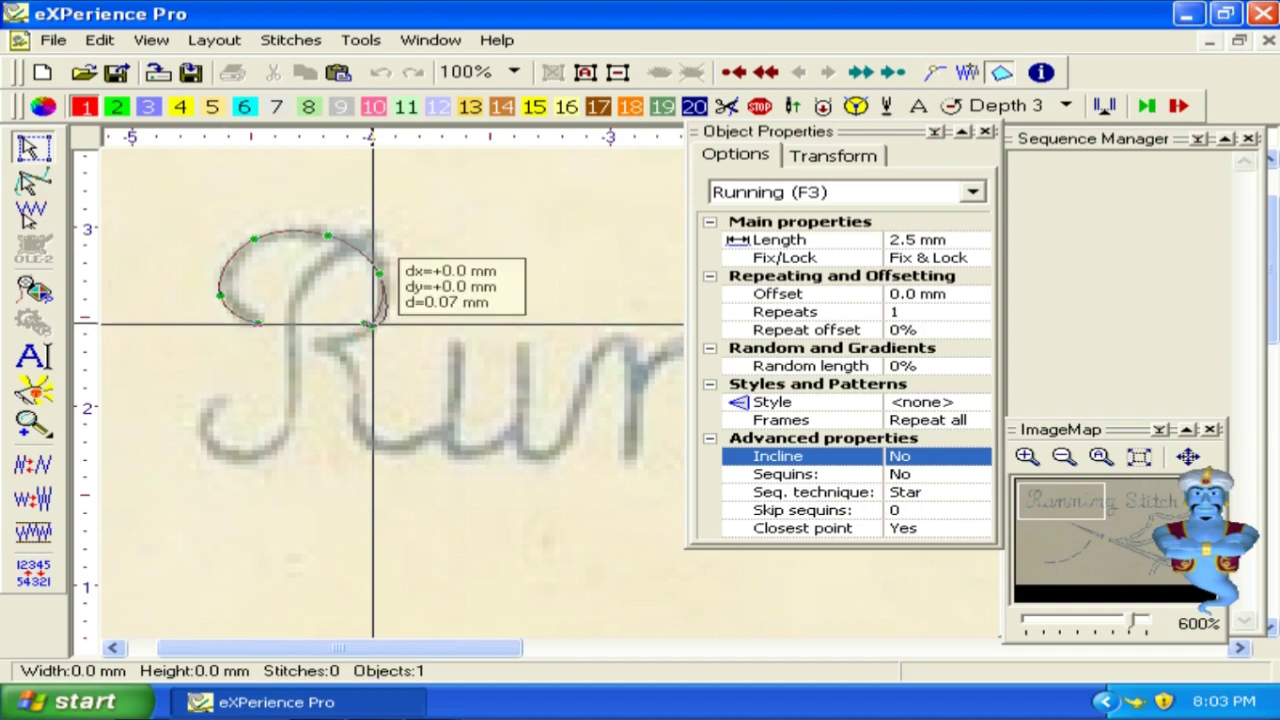
# Step: Trace the R's waist and leg down to its tail using only curve nodes
pyautogui.click(316, 344)
pyautogui.click(357, 376)
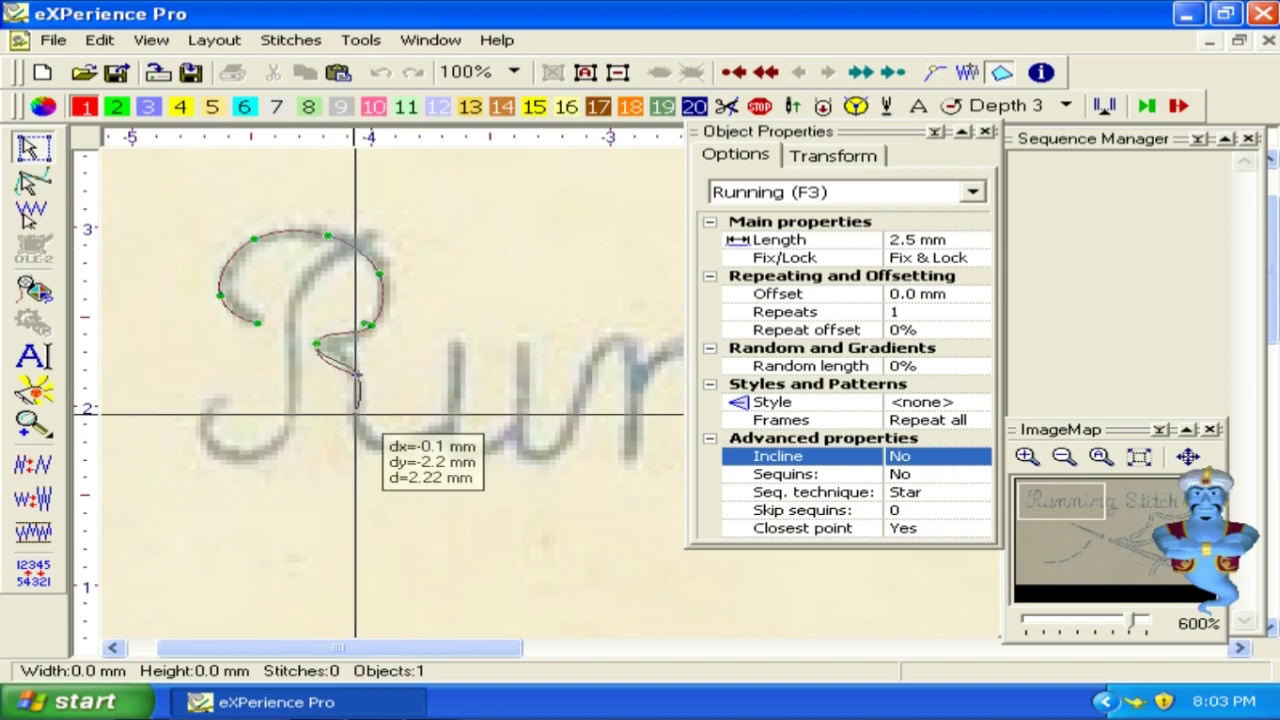
pyautogui.click(357, 423)
pyautogui.click(383, 440)
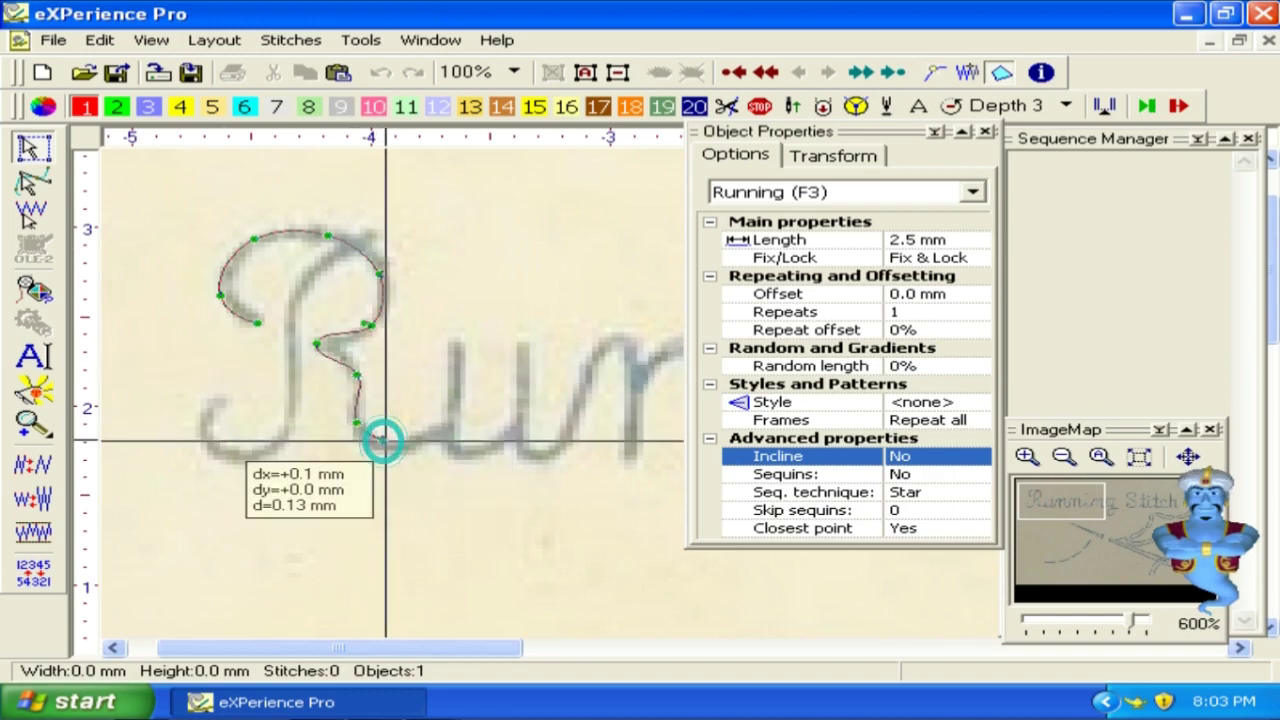
pyautogui.click(446, 424)
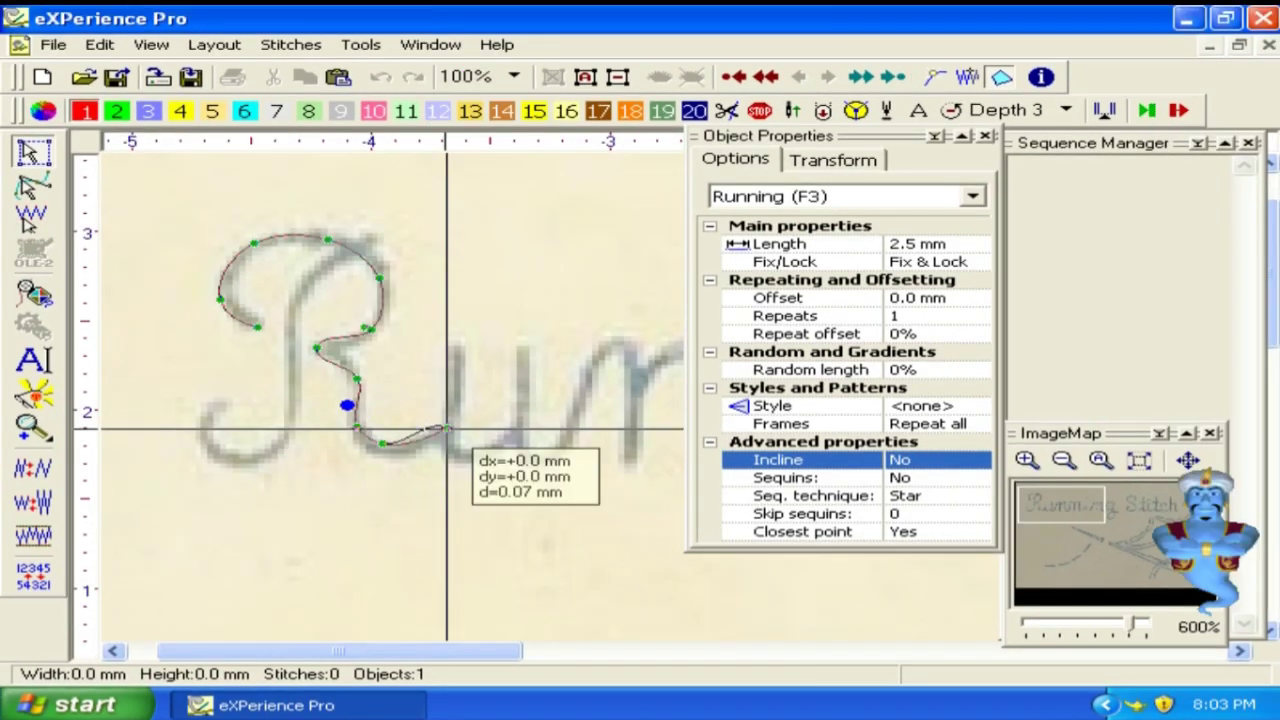
# Step: Delete the last nodes of the line along the R's tail and leg, back to its waist
pyautogui.moveTo(346, 405)
pyautogui.mouseDown()
pyautogui.moveTo(354, 310)
pyautogui.moveTo(278, 292)
pyautogui.moveTo(266, 375)
pyautogui.moveTo(338, 385)
pyautogui.mouseUp()
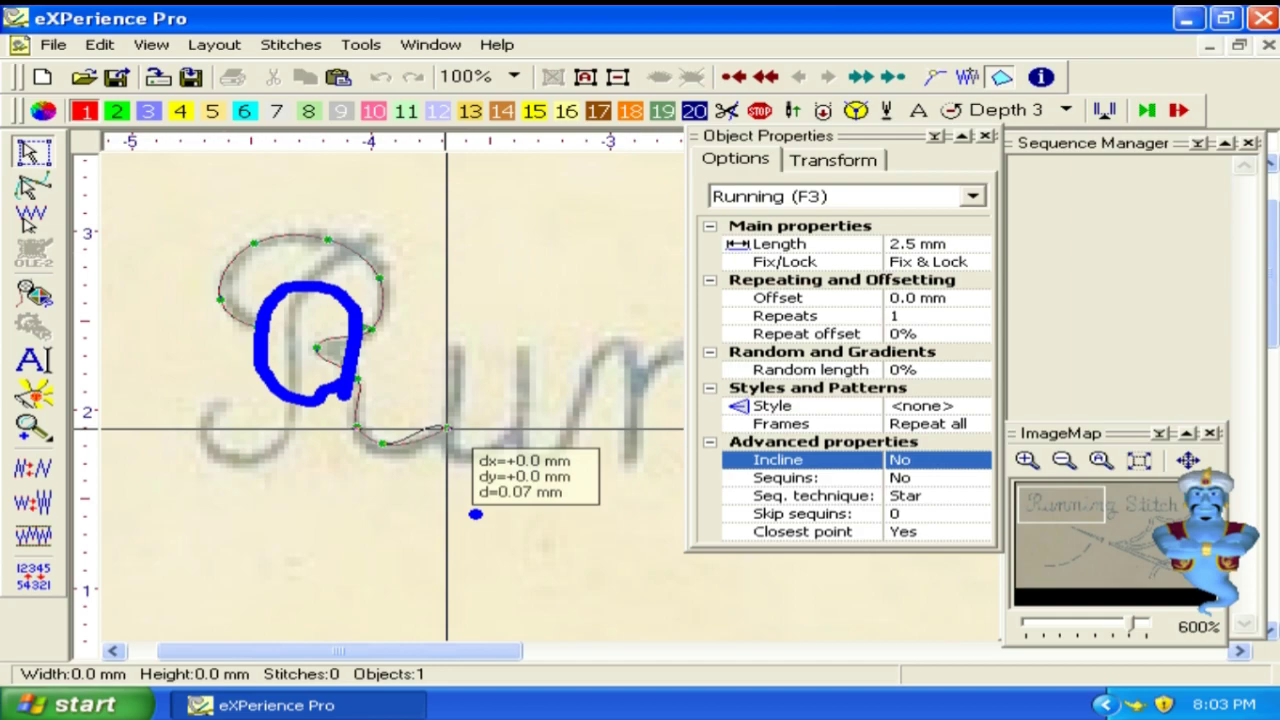
pyautogui.press('Escape')
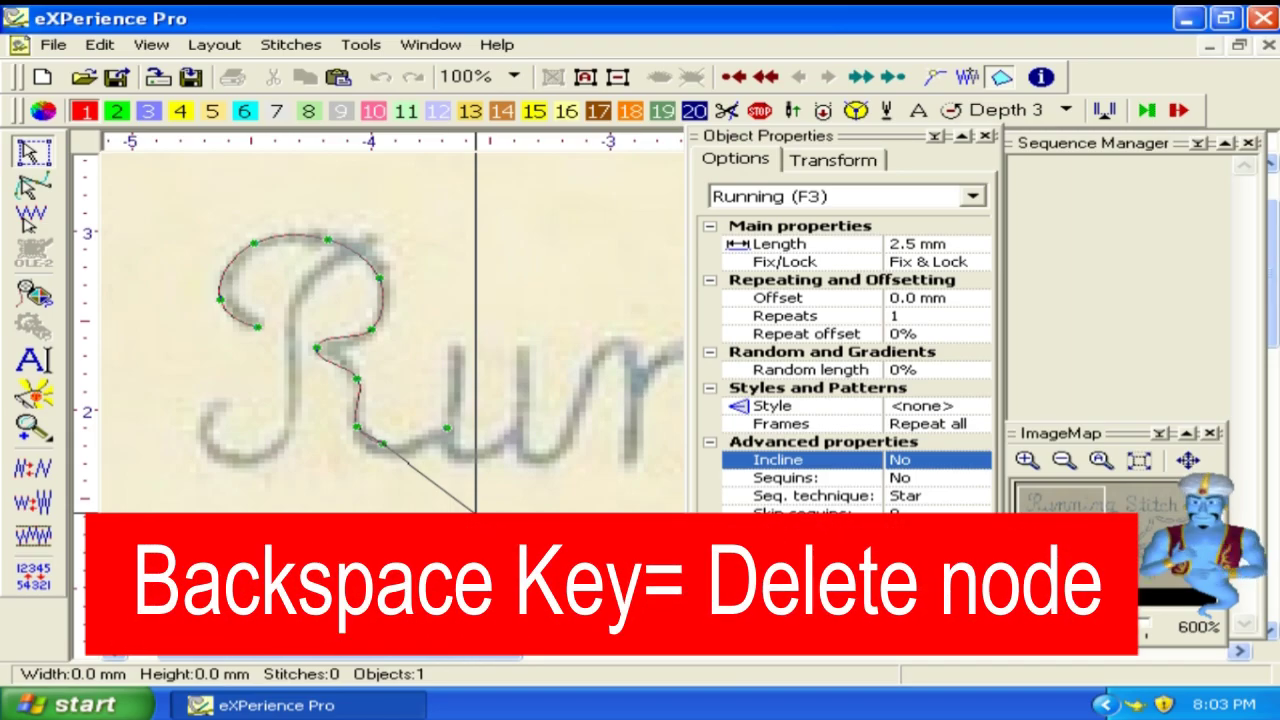
pyautogui.press('BackSpace')
pyautogui.press('BackSpace')
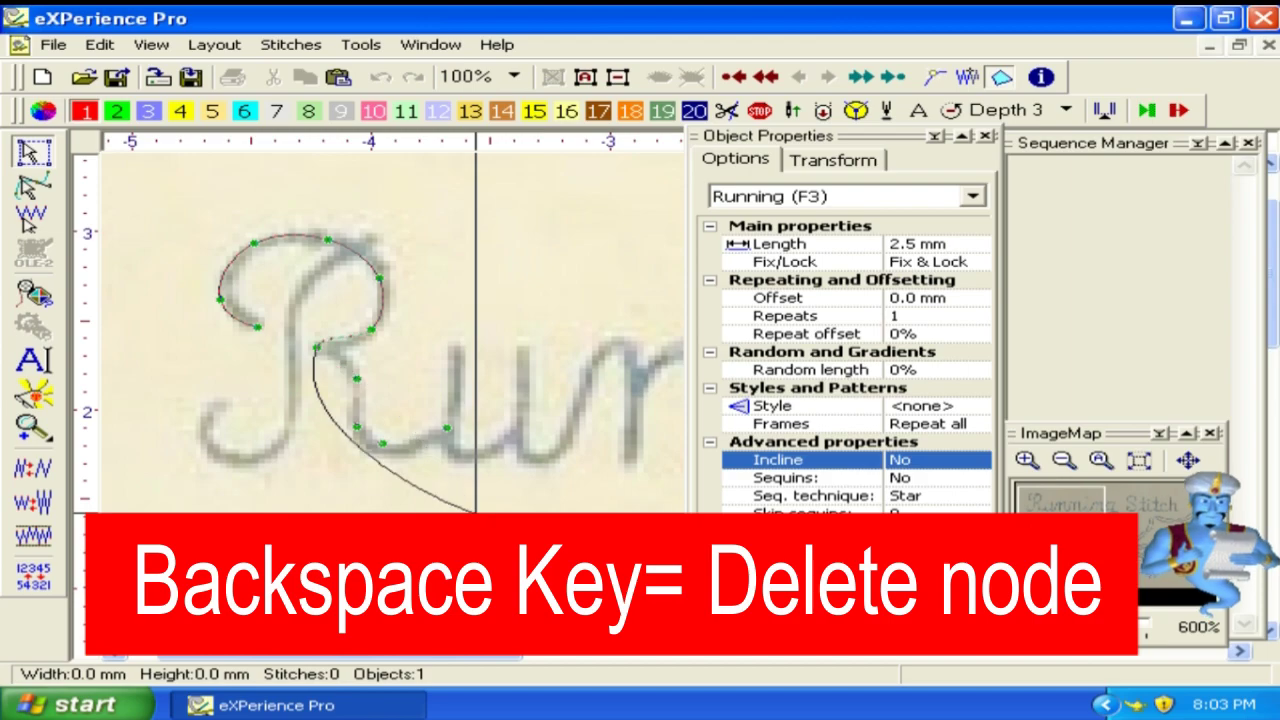
pyautogui.press('BackSpace')
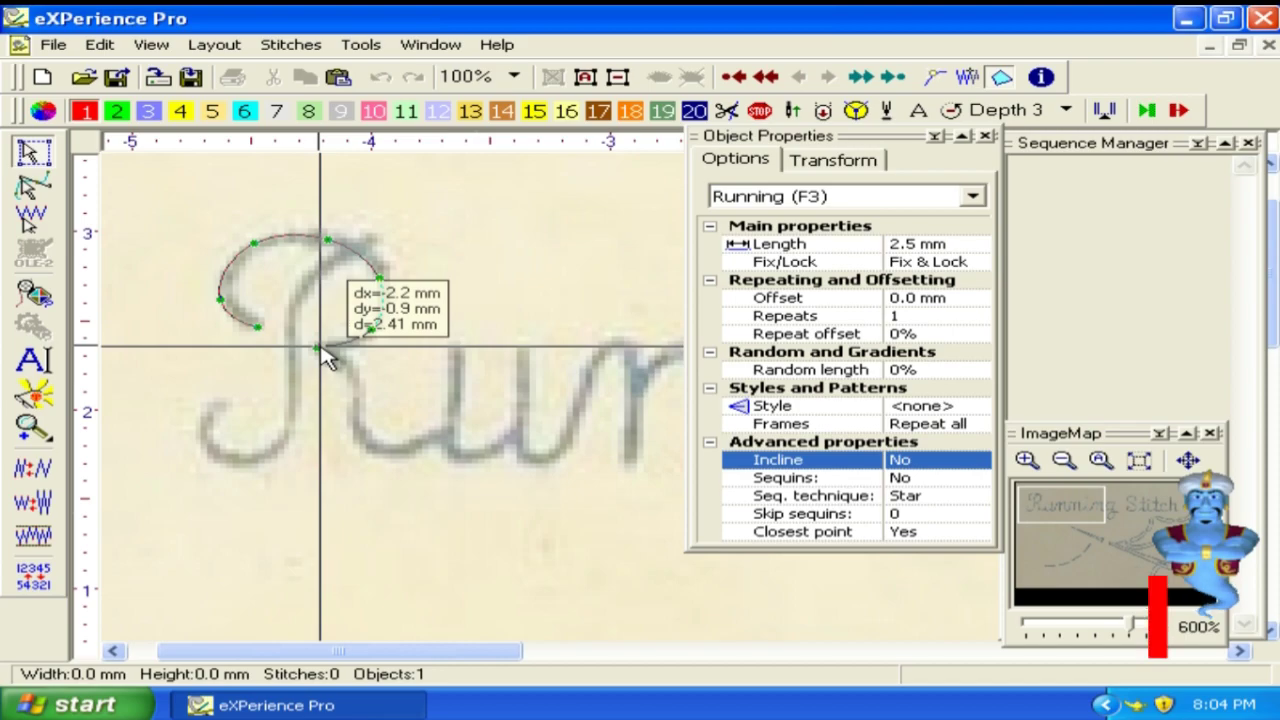
# Step: Place a hard node at the R's waist and trace the leg with curve nodes to the start of the u
pyautogui.keyDown('shift'); pyautogui.click(318, 348); pyautogui.keyUp('shift')
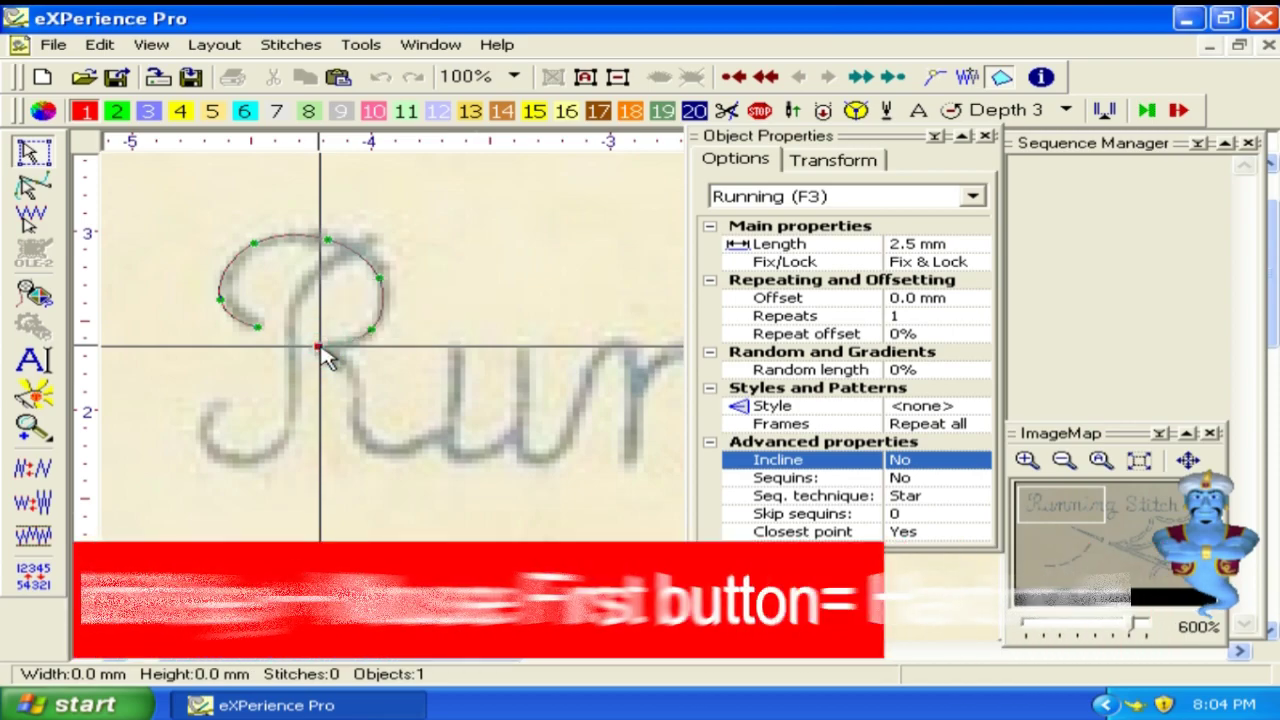
pyautogui.click(353, 370)
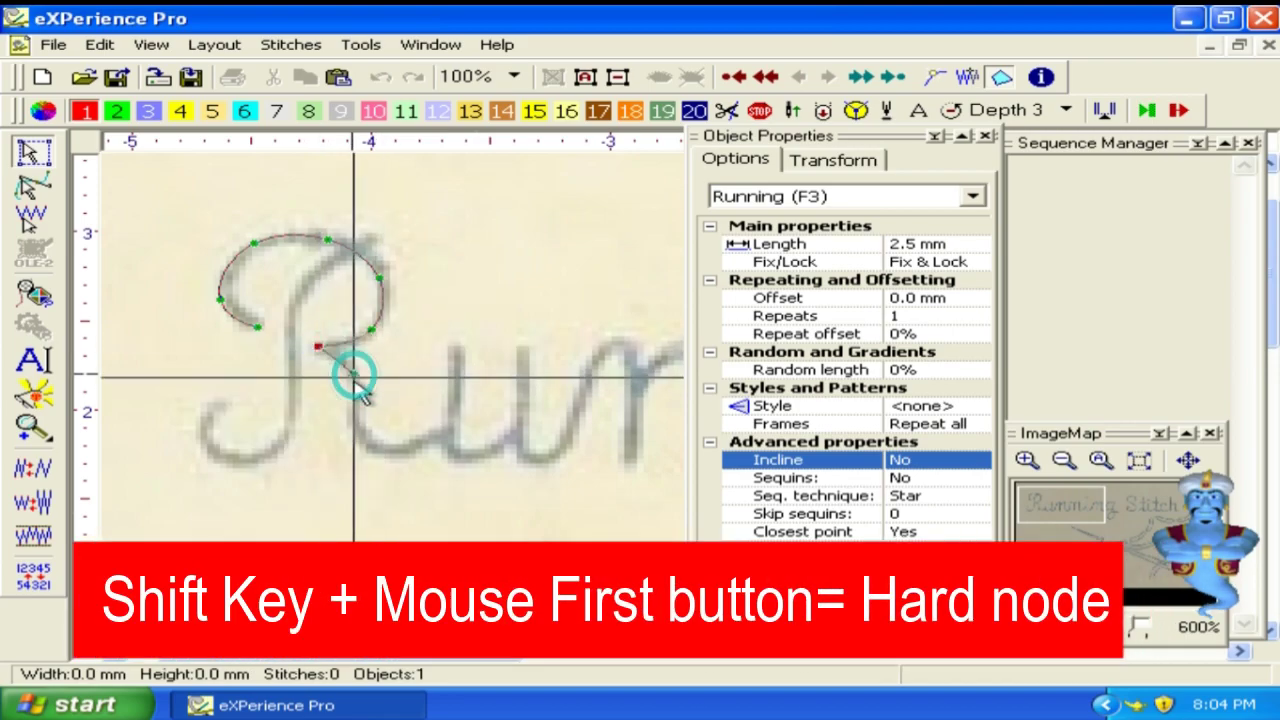
pyautogui.click(369, 440)
pyautogui.click(418, 441)
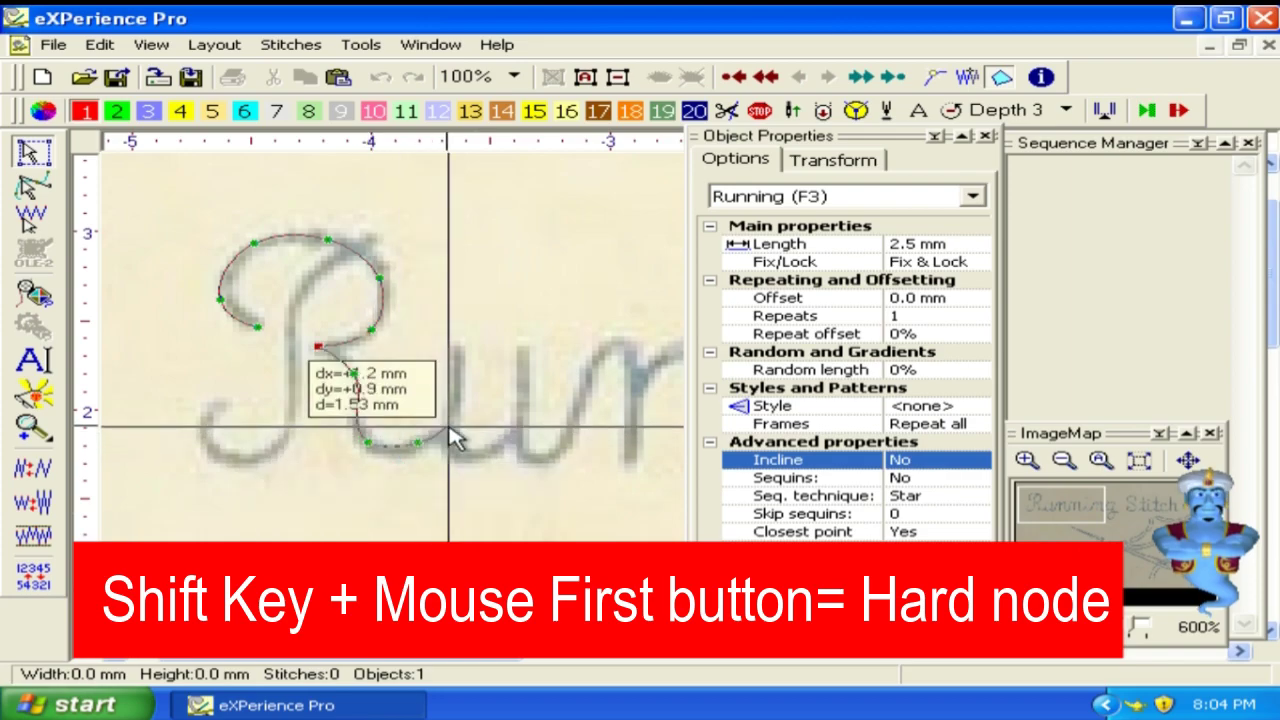
pyautogui.click(446, 427)
pyautogui.click(451, 427)
pyautogui.moveTo(317, 381)
pyautogui.mouseDown()
pyautogui.moveTo(350, 399)
pyautogui.moveTo(370, 376)
pyautogui.moveTo(330, 296)
pyautogui.moveTo(307, 296)
pyautogui.moveTo(272, 326)
pyautogui.moveTo(278, 376)
pyautogui.moveTo(305, 392)
pyautogui.mouseUp()
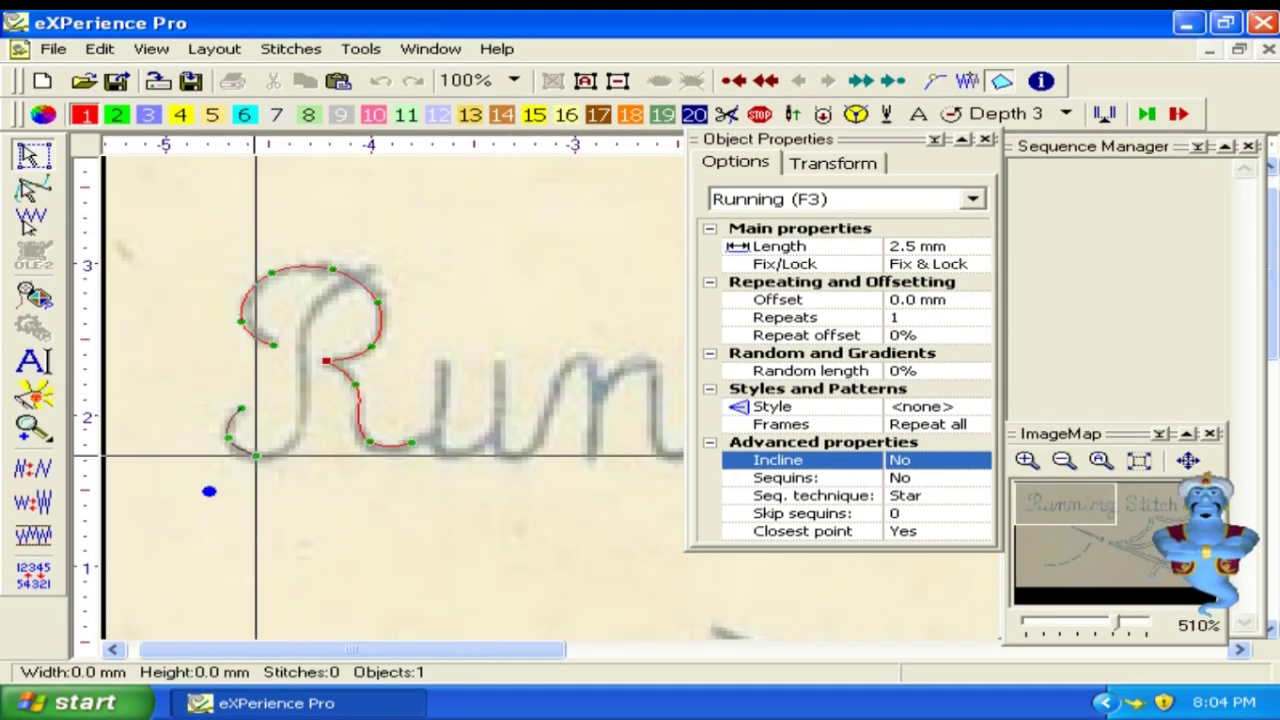
pyautogui.moveTo(191, 468); pyautogui.dragTo(174, 566)
pyautogui.moveTo(157, 490)
pyautogui.mouseDown()
pyautogui.moveTo(204, 460)
pyautogui.moveTo(226, 506)
pyautogui.mouseUp()
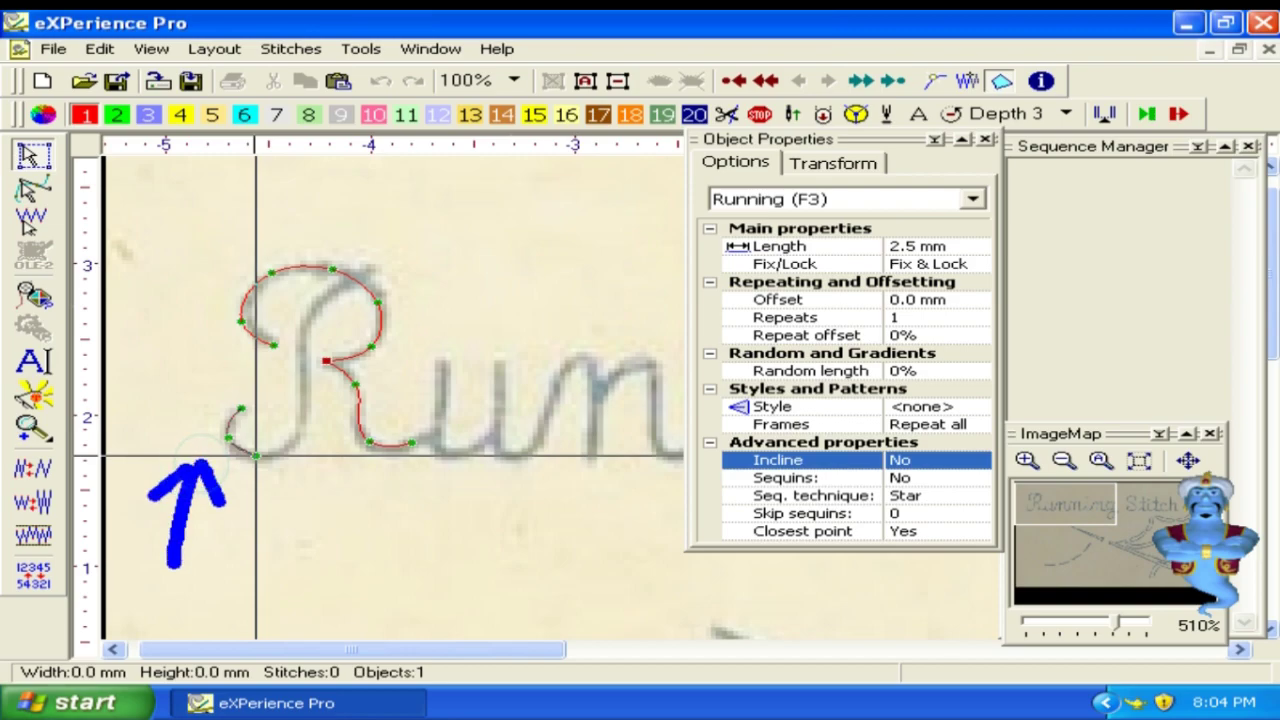
pyautogui.moveTo(353, 188); pyautogui.dragTo(236, 262)
pyautogui.moveTo(270, 220)
pyautogui.mouseDown()
pyautogui.moveTo(234, 262)
pyautogui.moveTo(322, 266)
pyautogui.mouseUp()
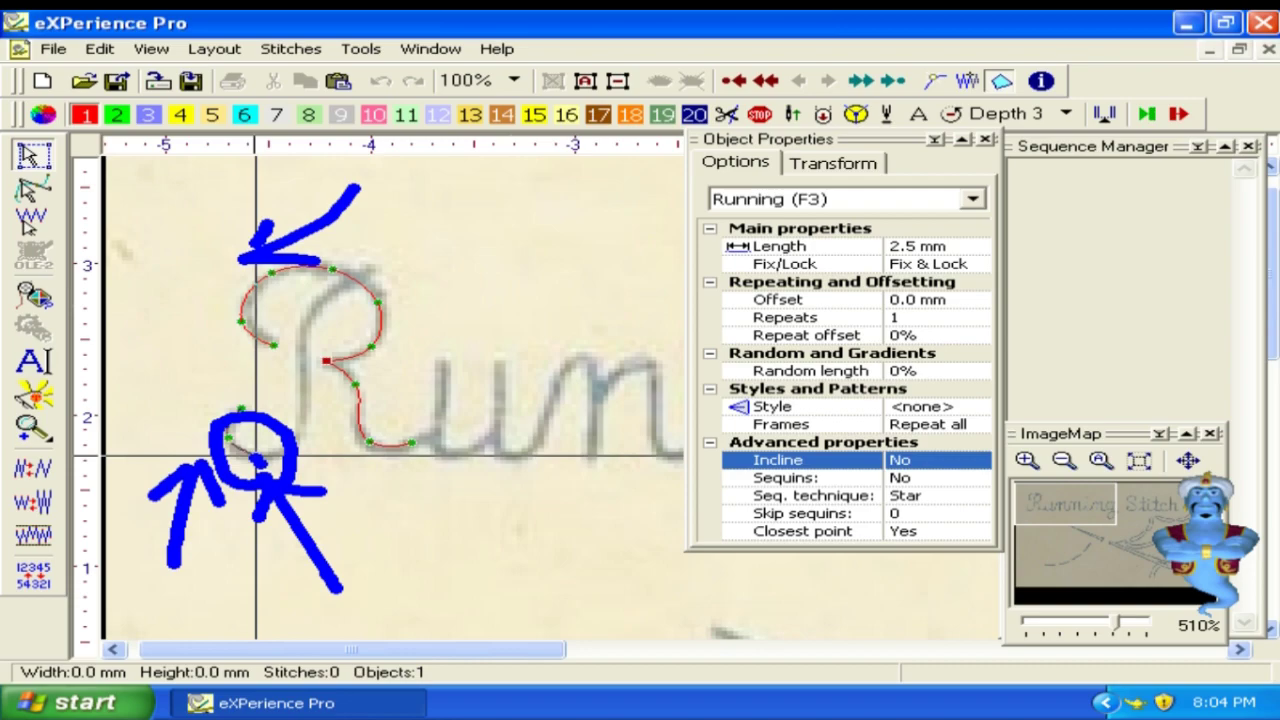
pyautogui.click(256, 456)
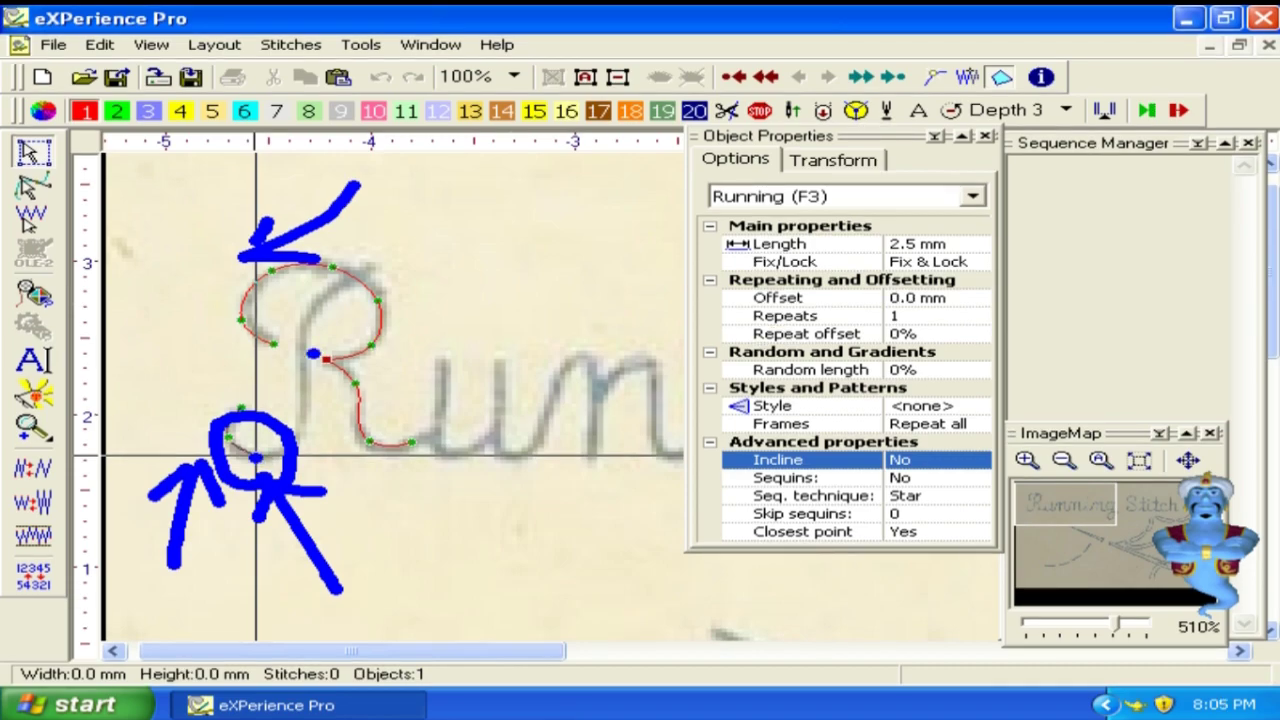
# Step: Trace the R's stem with curve nodes from the bottom of its lower hook up to the top of the letter
pyautogui.click(294, 443)
pyautogui.click(306, 384)
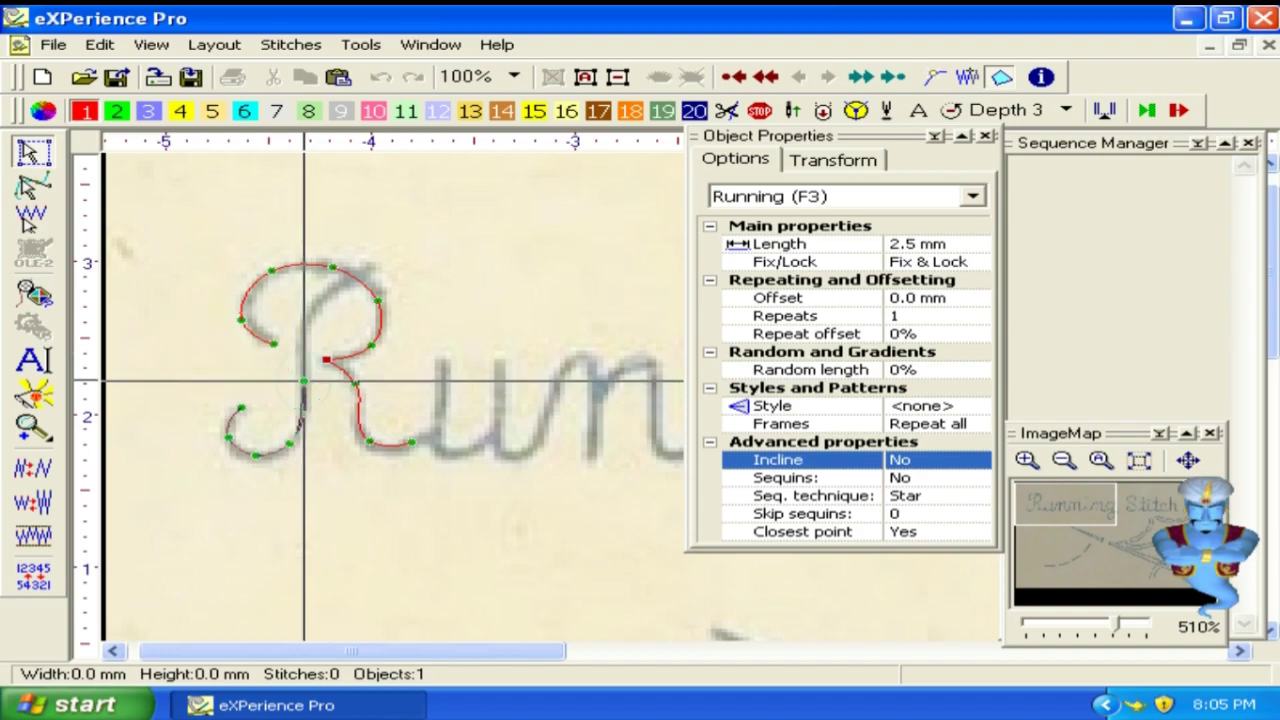
pyautogui.scroll(1, 380, 470)
# Step: Trace the u with curve nodes from the top of its first stem, with a midpoint node on the stem, around the base to the second stem
pyautogui.click(468, 322)
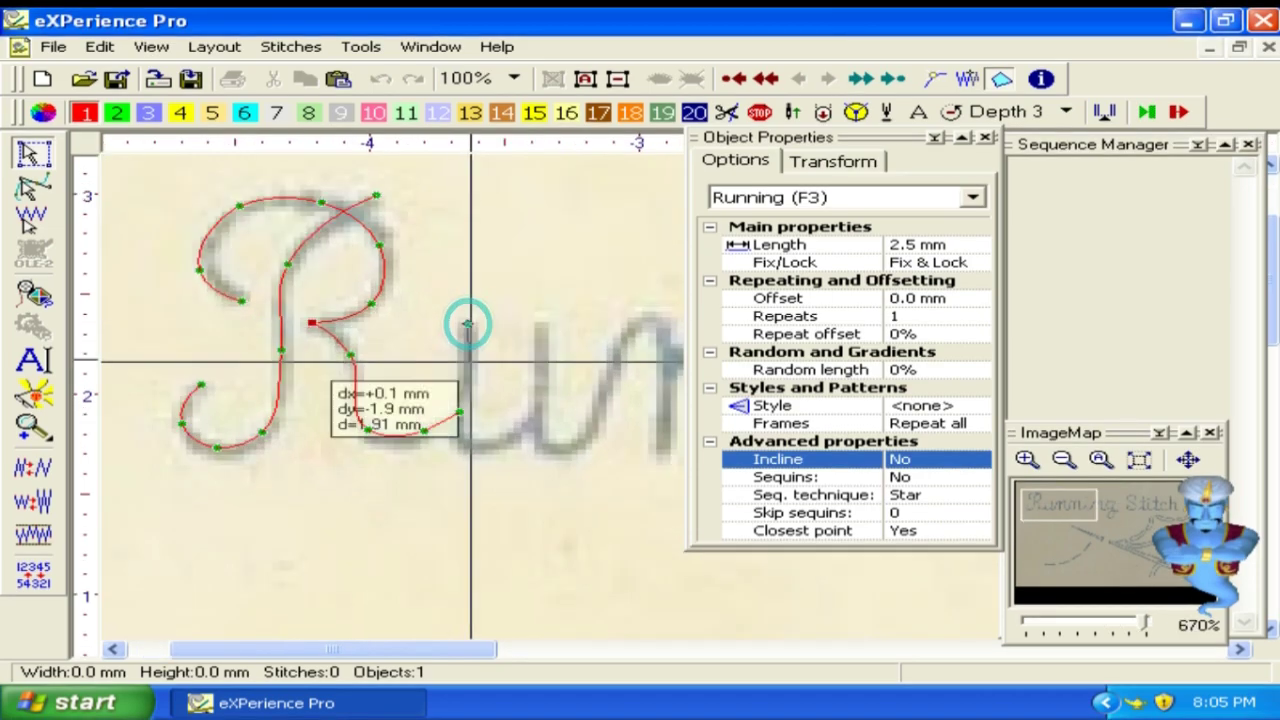
pyautogui.click(462, 437)
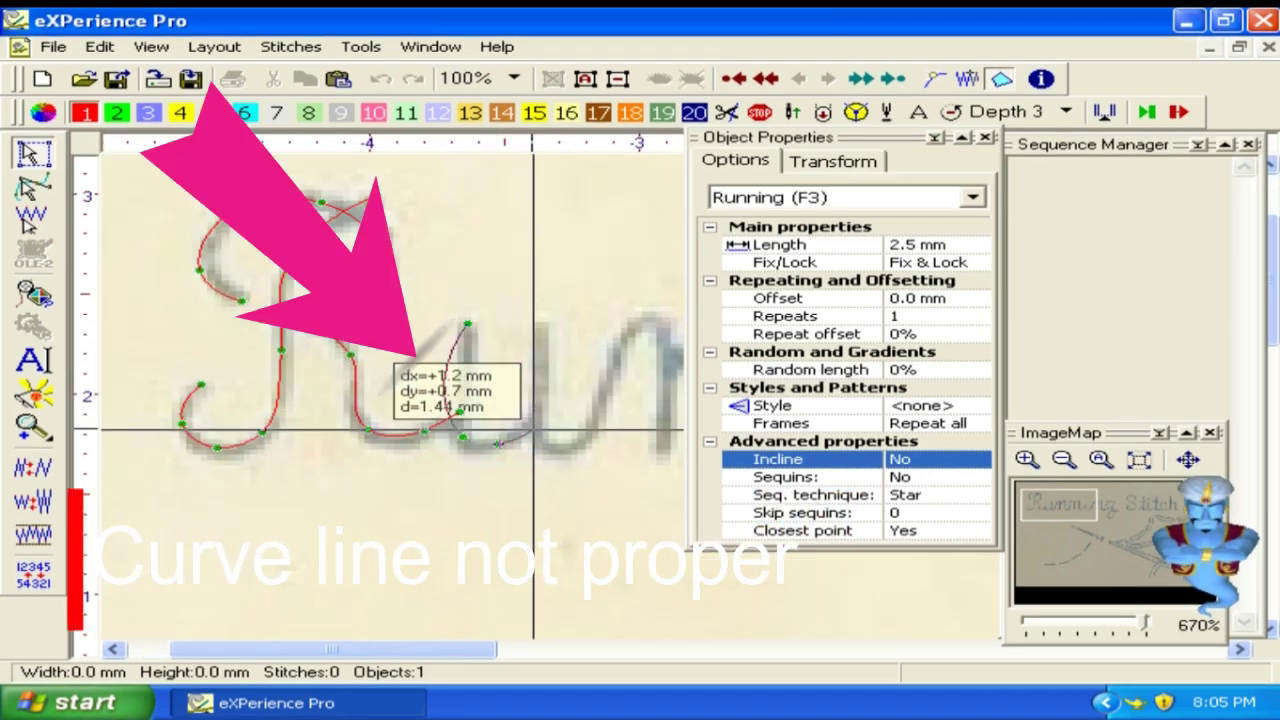
pyautogui.click(498, 443)
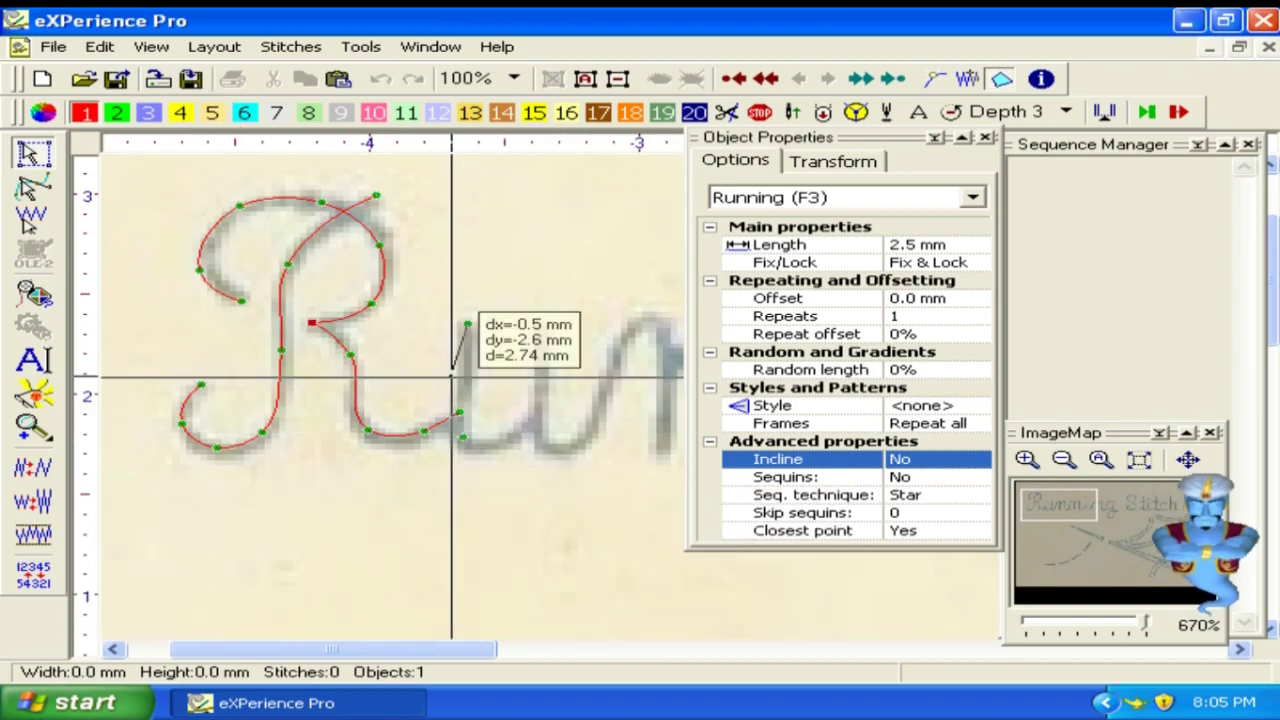
pyautogui.click(463, 382)
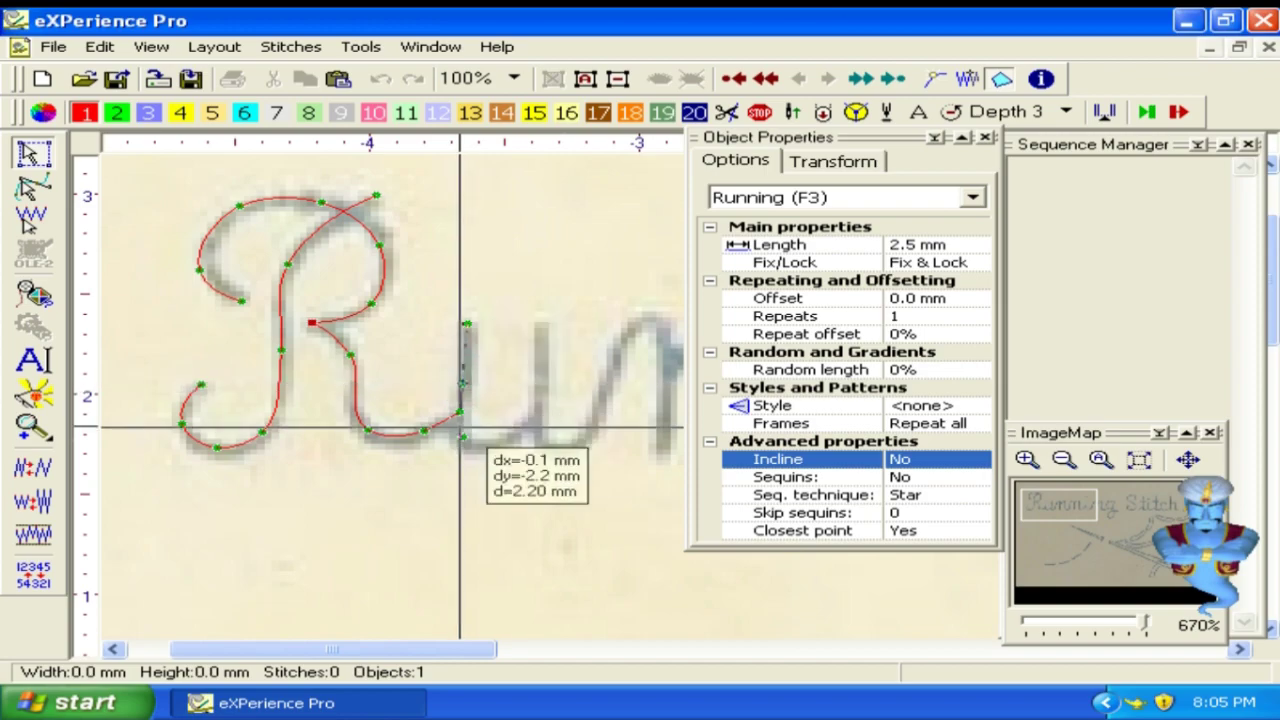
pyautogui.click(463, 437)
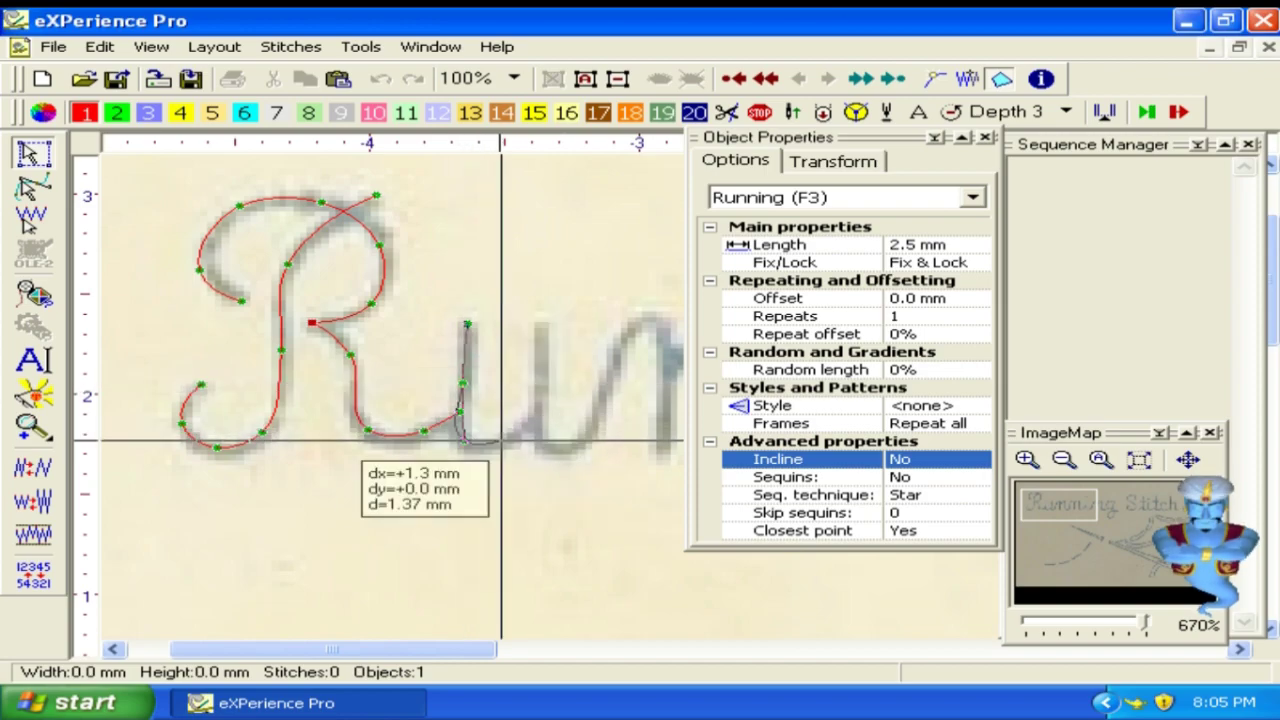
pyautogui.click(501, 440)
pyautogui.click(535, 401)
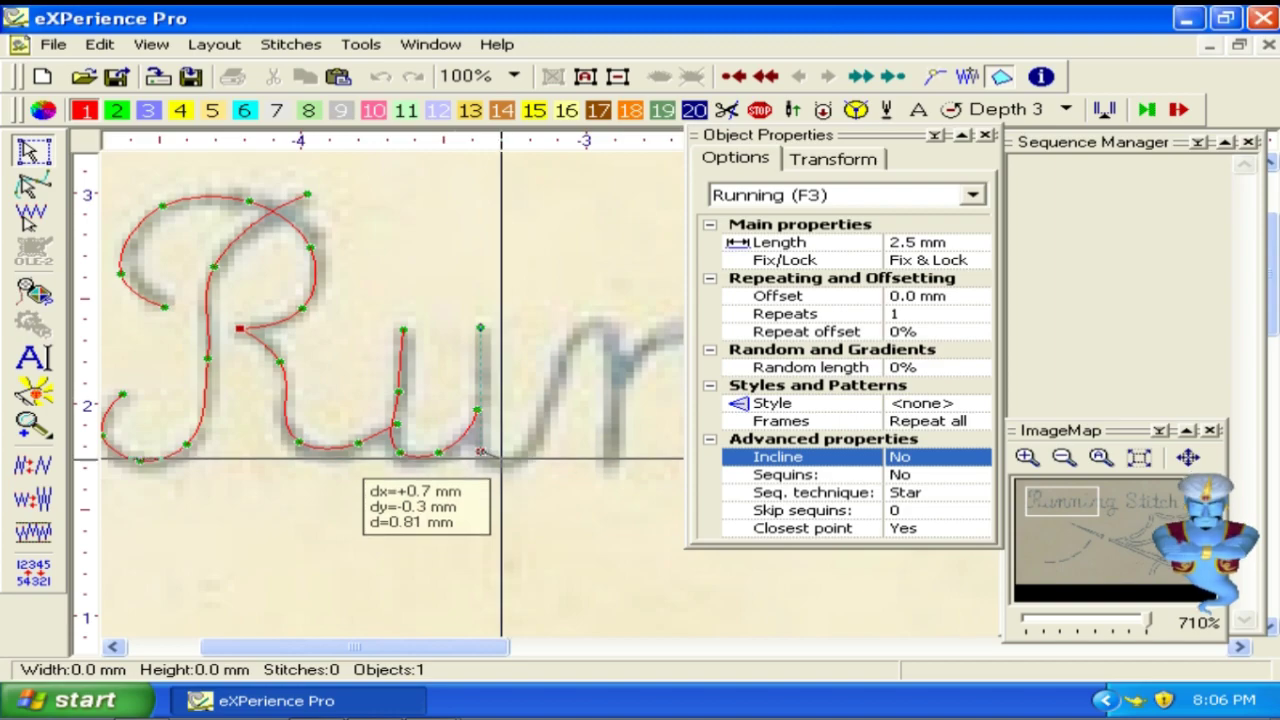
# Step: Trace the curve from the u's base up to the top of the n, and down the n's first stem from a hard node
pyautogui.click(517, 460)
pyautogui.click(545, 398)
pyautogui.click(577, 330)
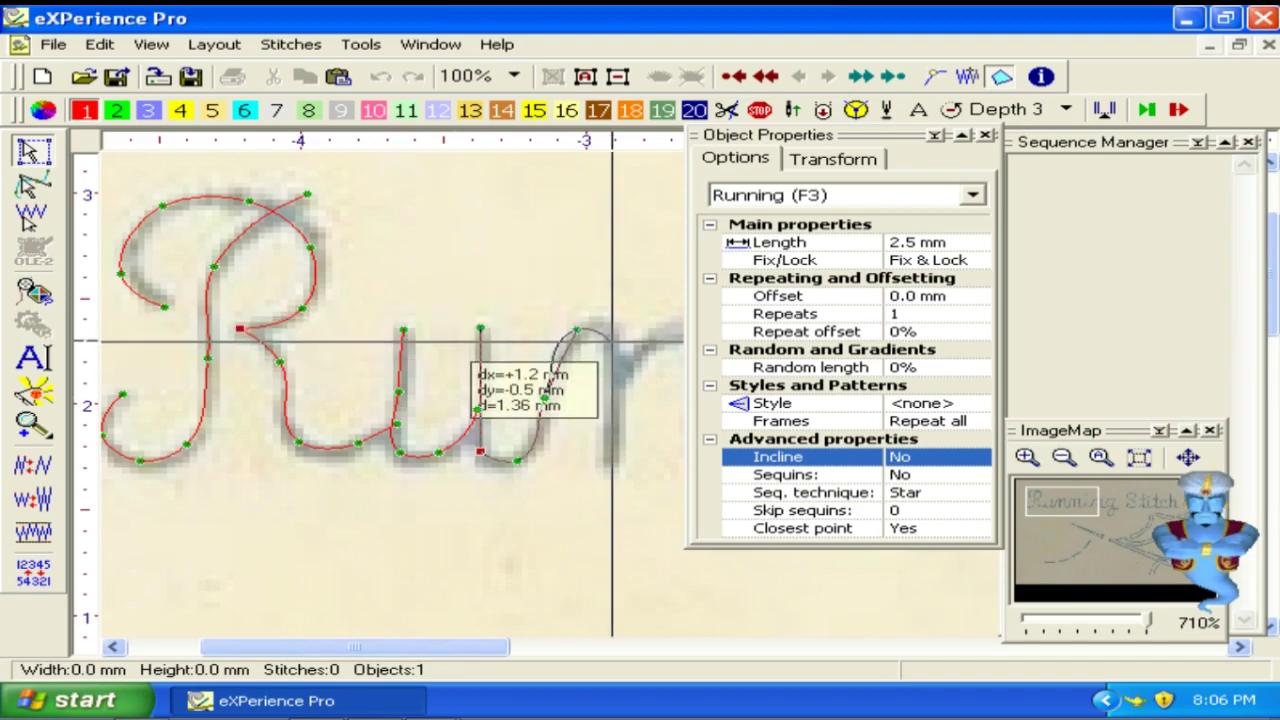
pyautogui.press('BackSpace')
pyautogui.click(570, 349)
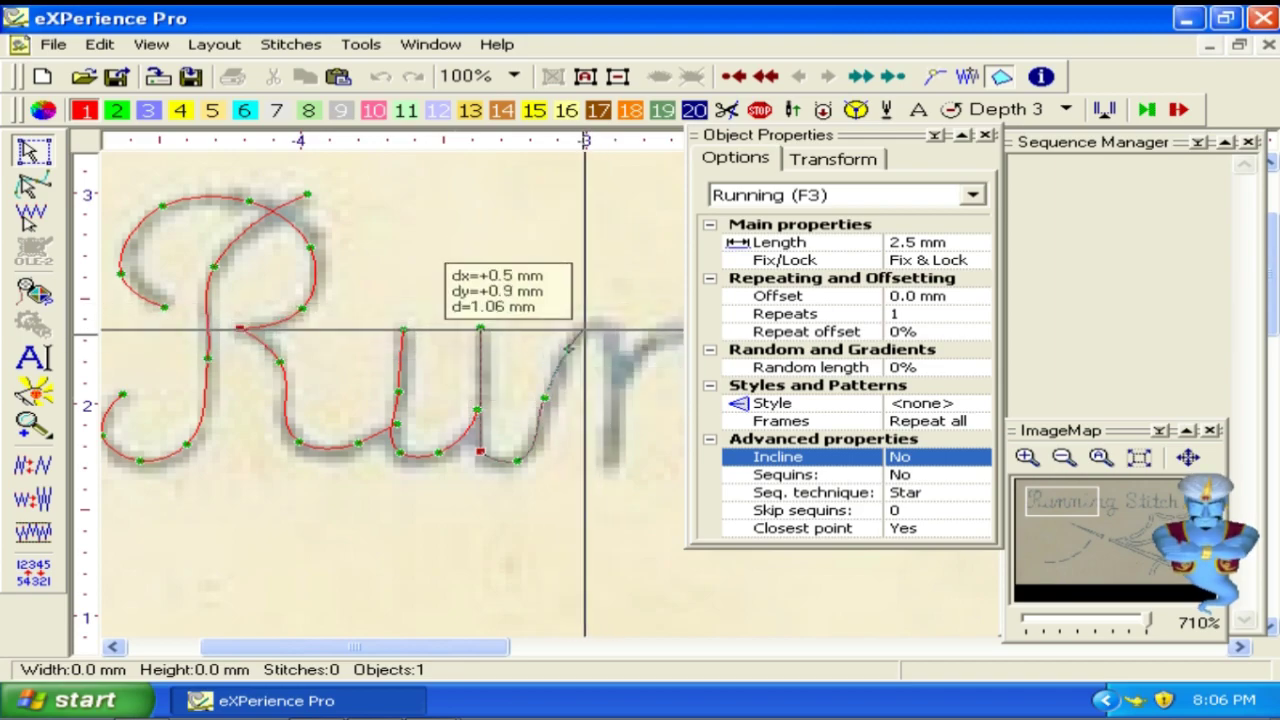
pyautogui.click(600, 328)
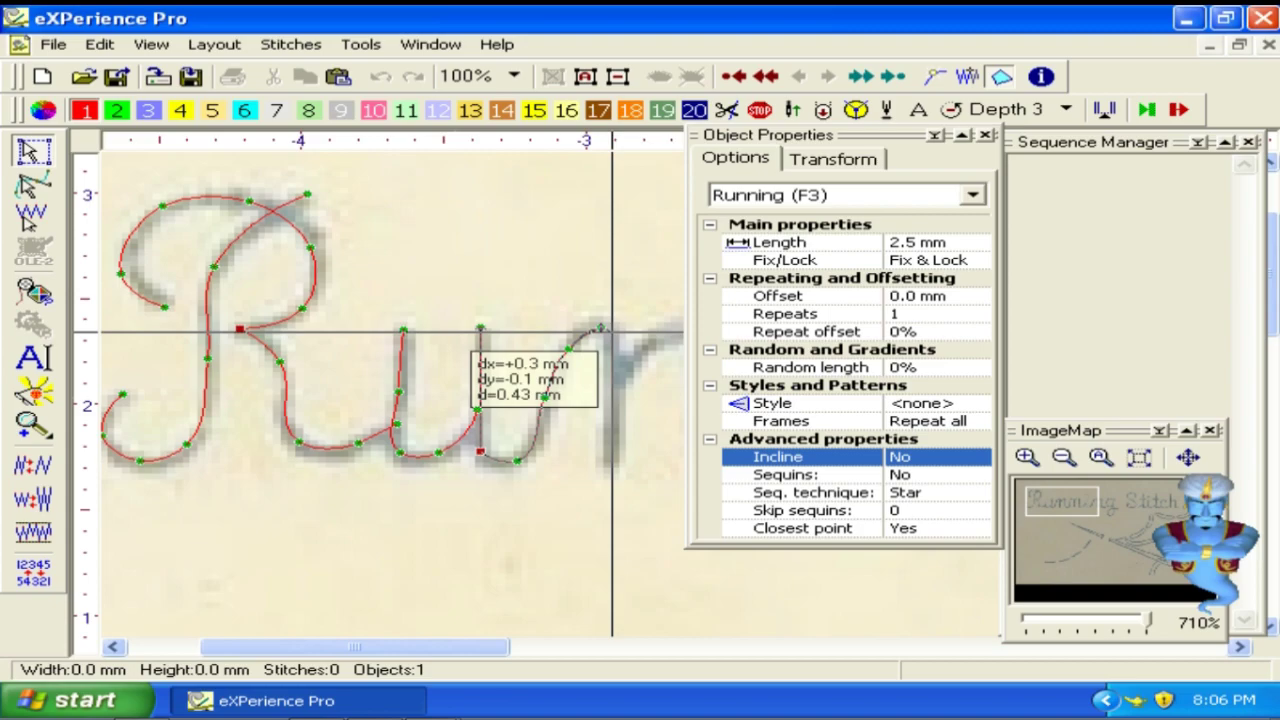
pyautogui.click(613, 330)
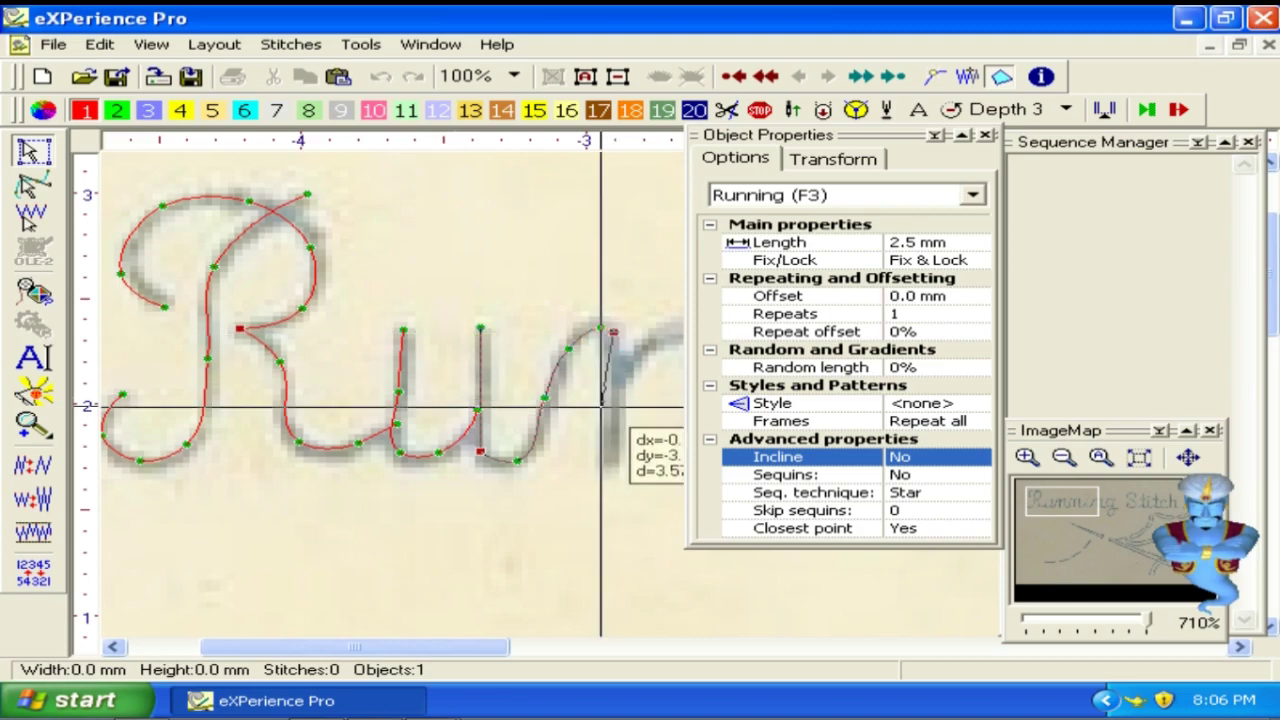
pyautogui.click(615, 463)
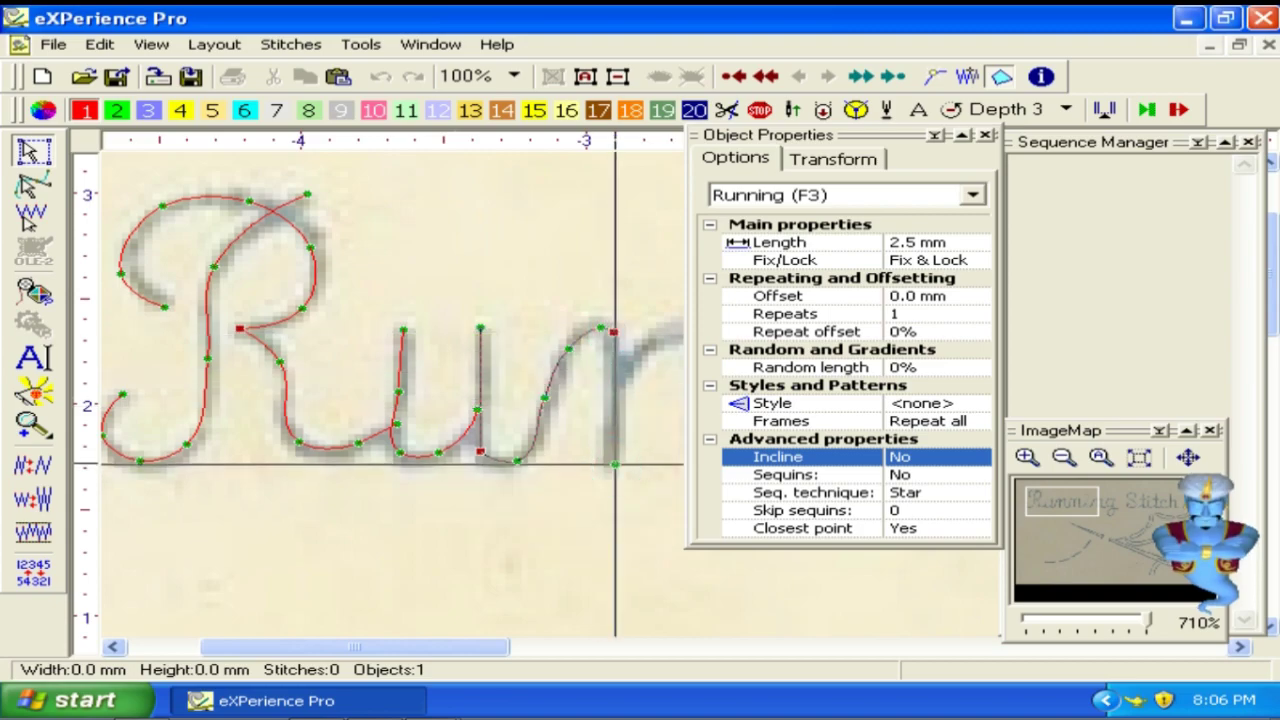
pyautogui.scroll(-2, 354, 523)
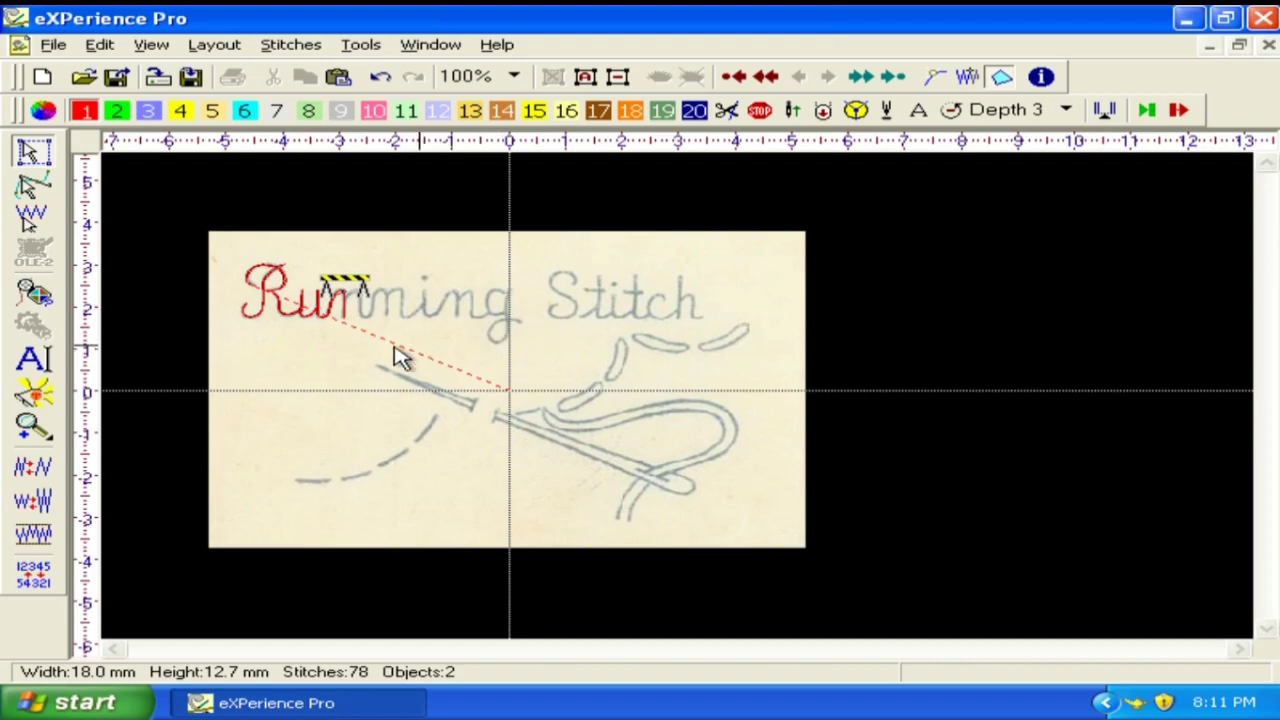
pyautogui.scroll(1, 370, 385)
pyautogui.scroll(-2, 355, 450)
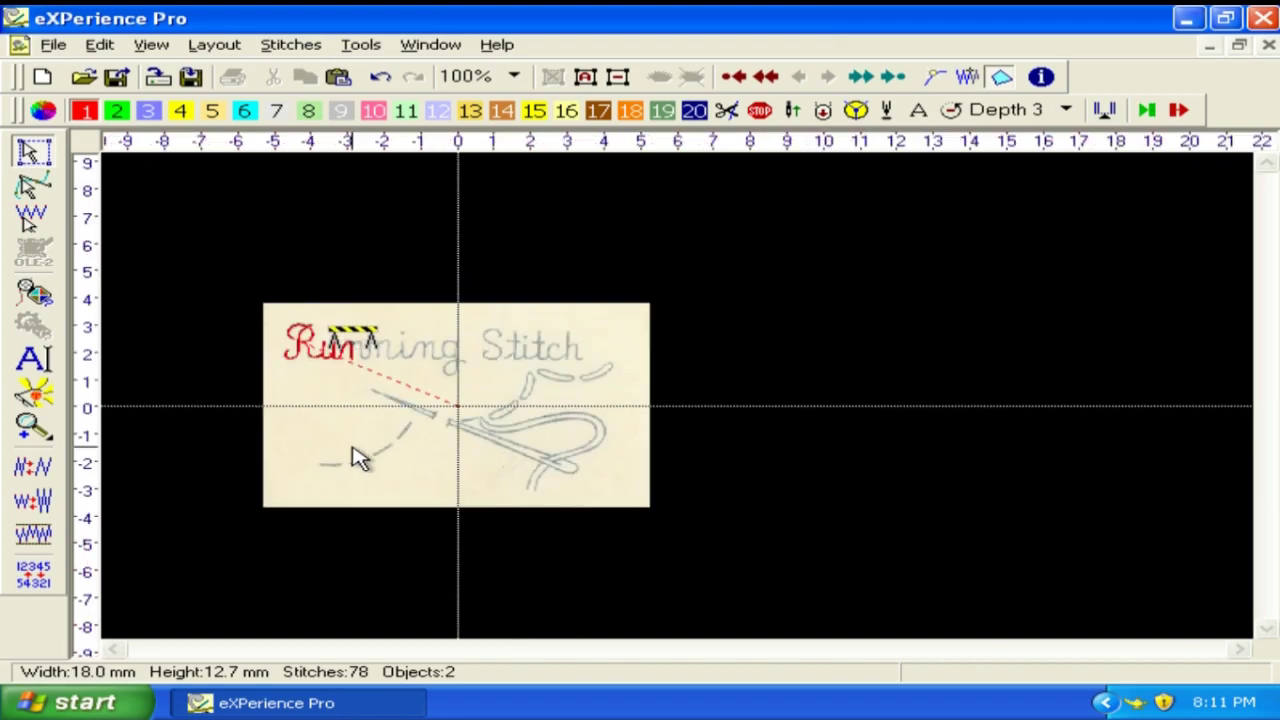
pyautogui.scroll(1, 277, 304)
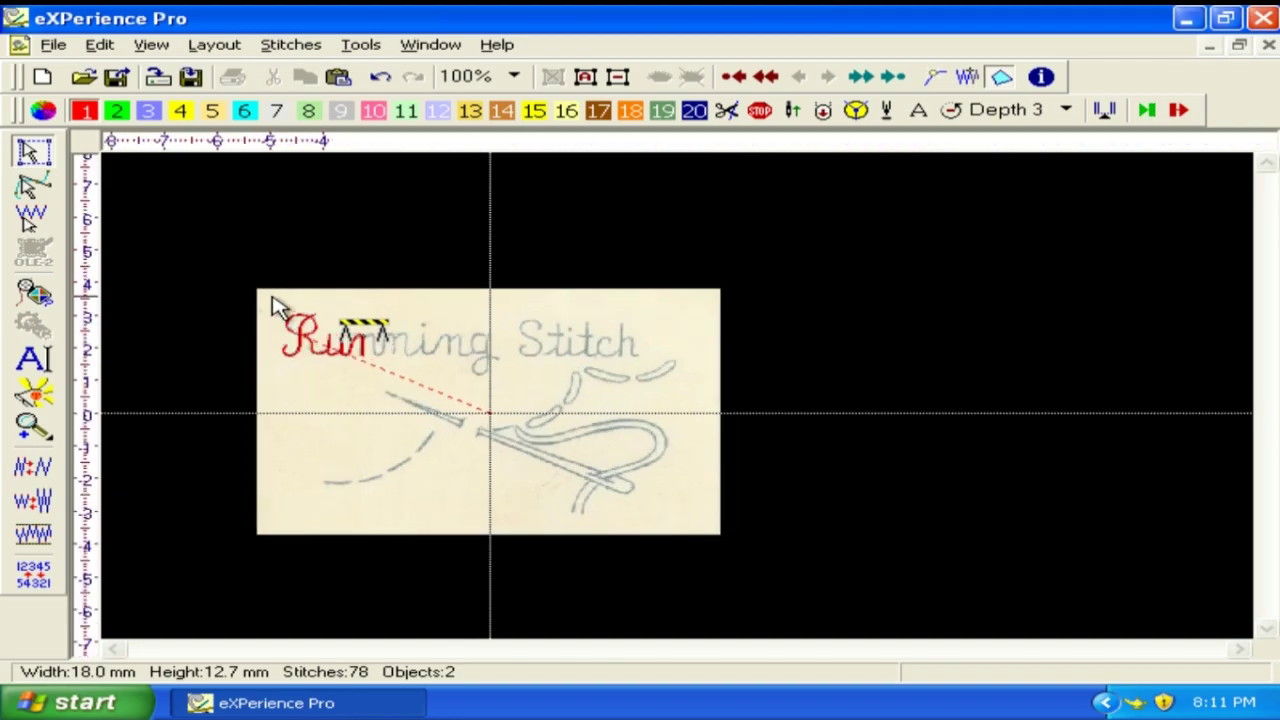
pyautogui.scroll(1, 277, 305)
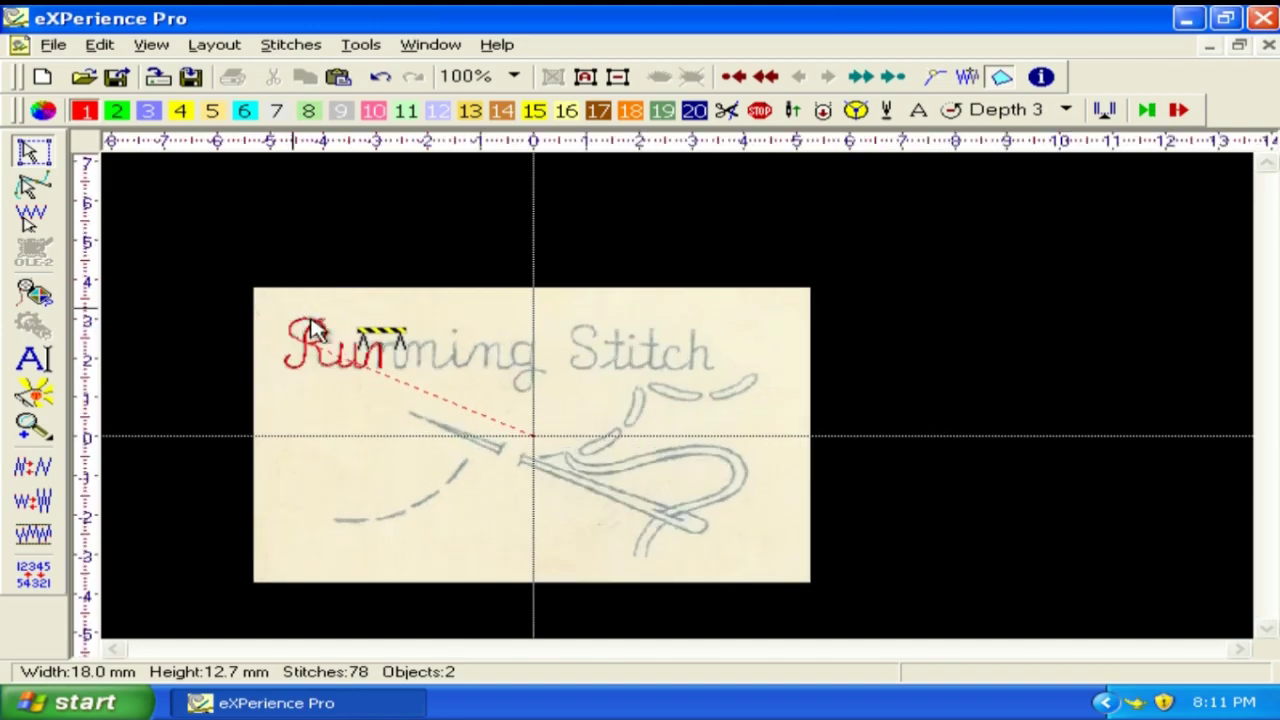
pyautogui.scroll(1, 356, 386)
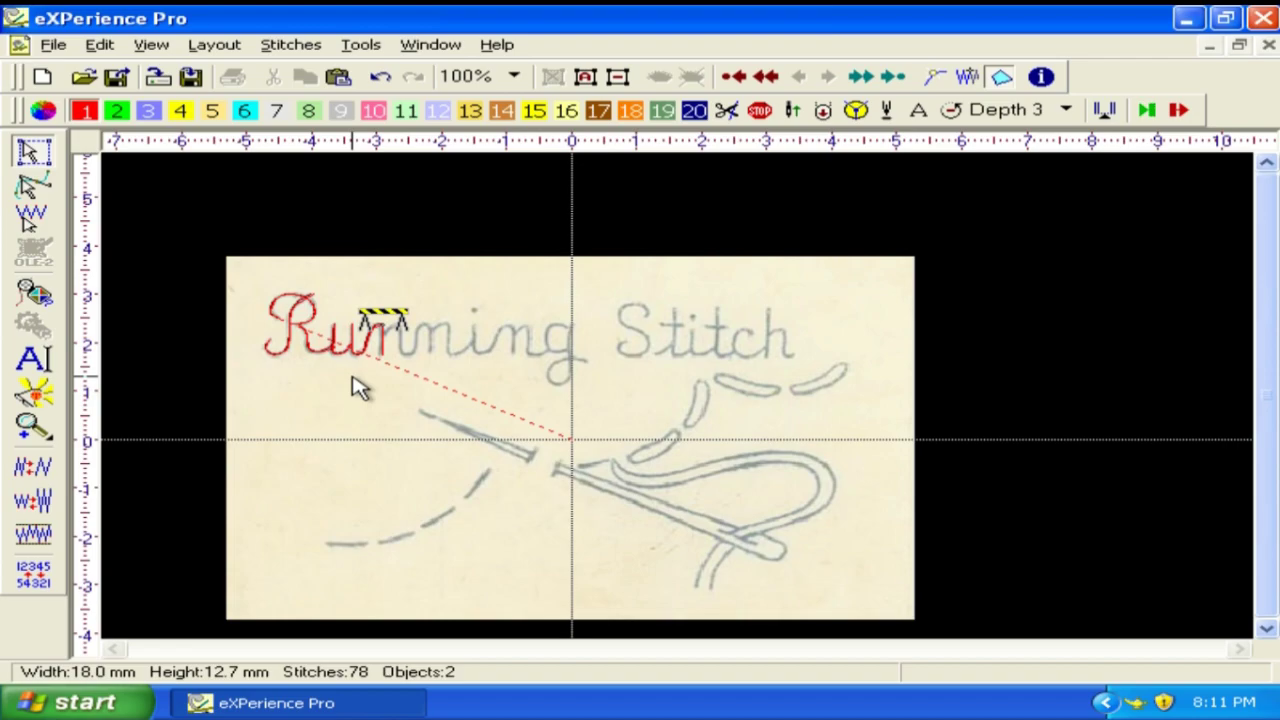
pyautogui.press('r')
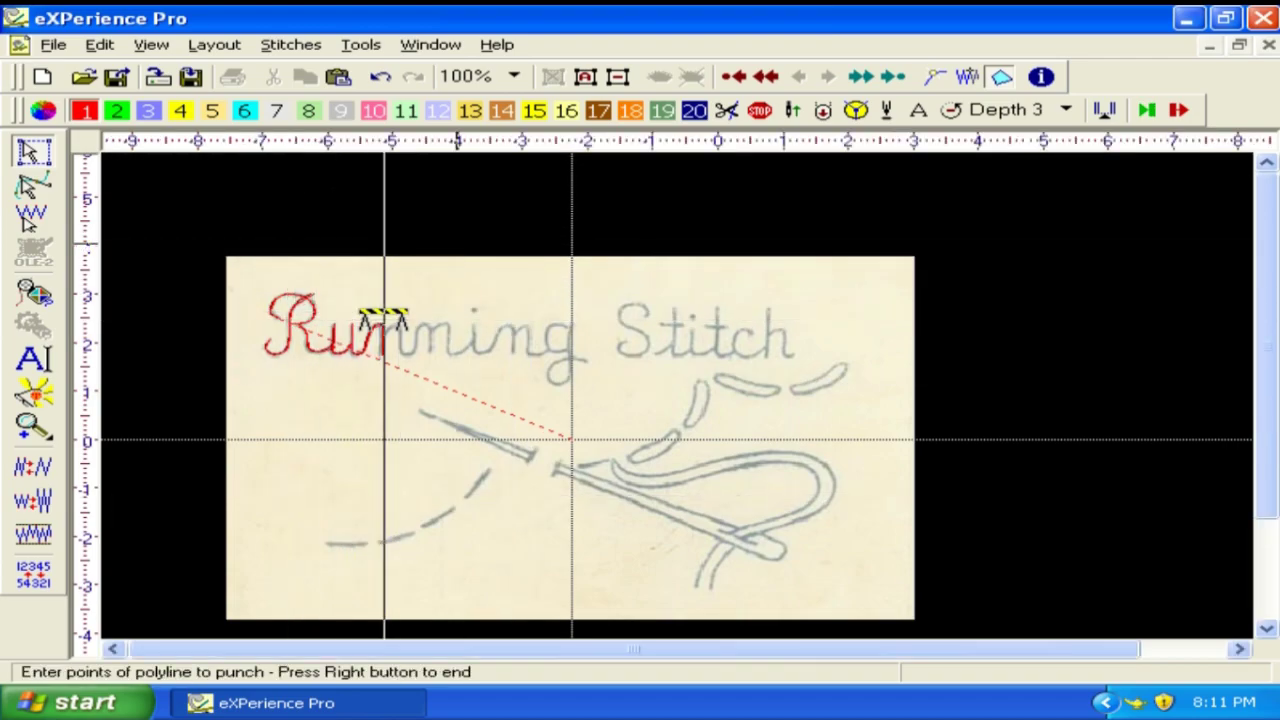
pyautogui.press('Escape')
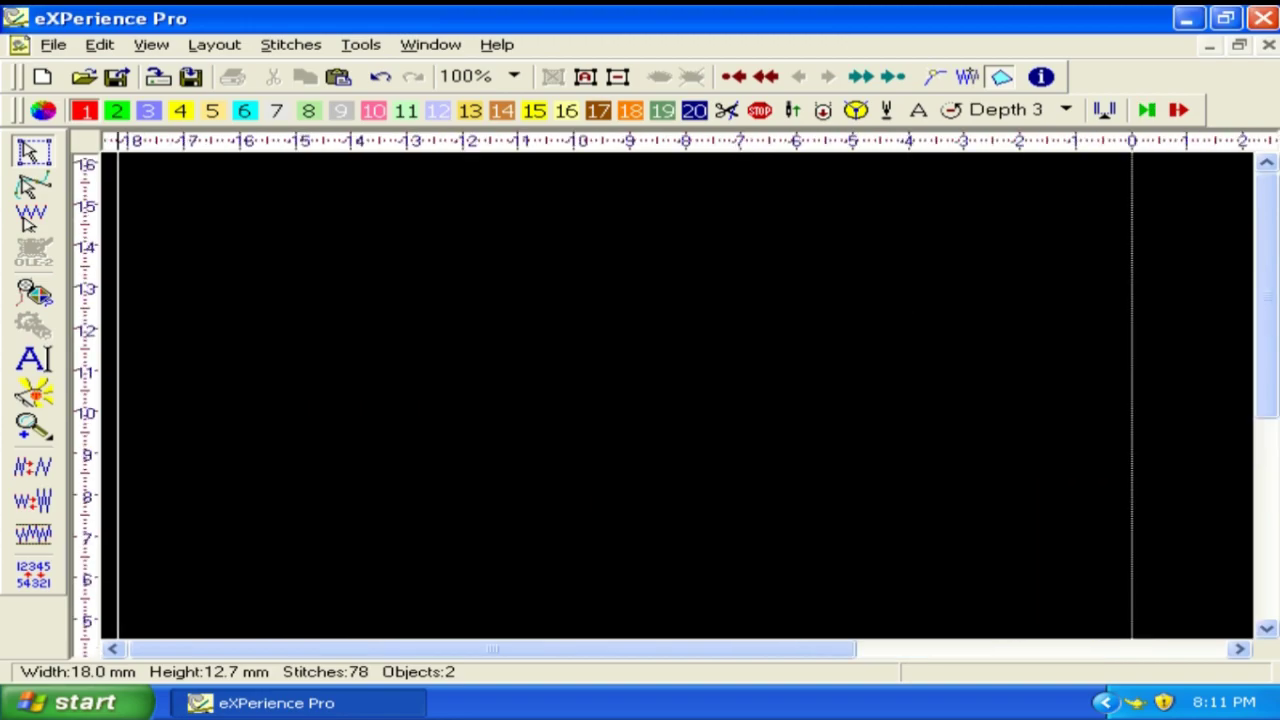
pyautogui.scroll(3, 380, 200)
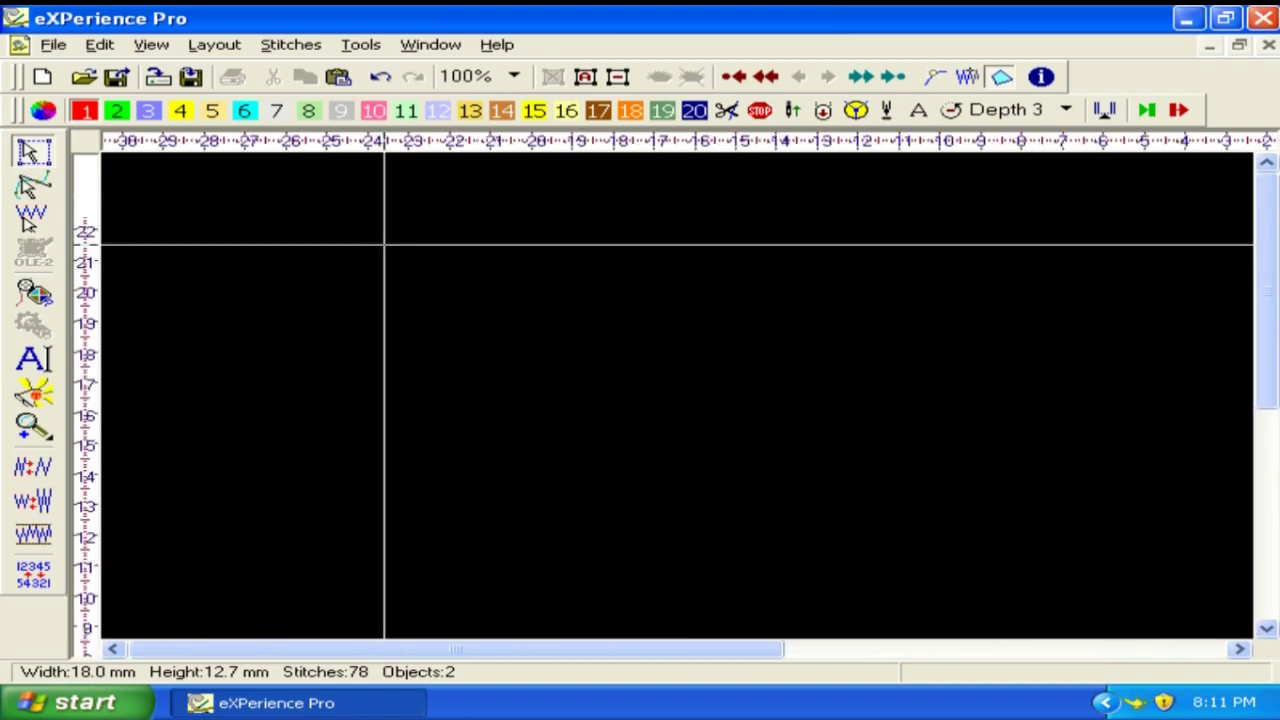
pyautogui.scroll(-3, 371, 190)
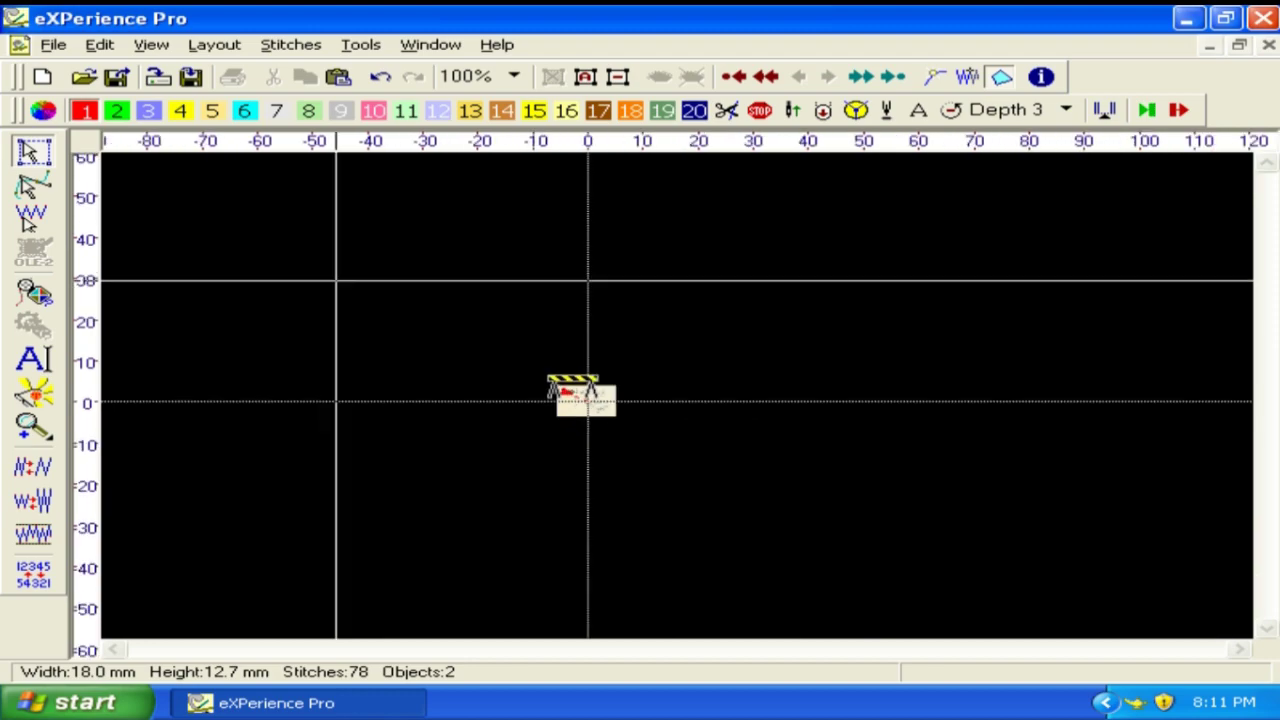
pyautogui.scroll(3, 275, 155)
pyautogui.scroll(3, 500, 291)
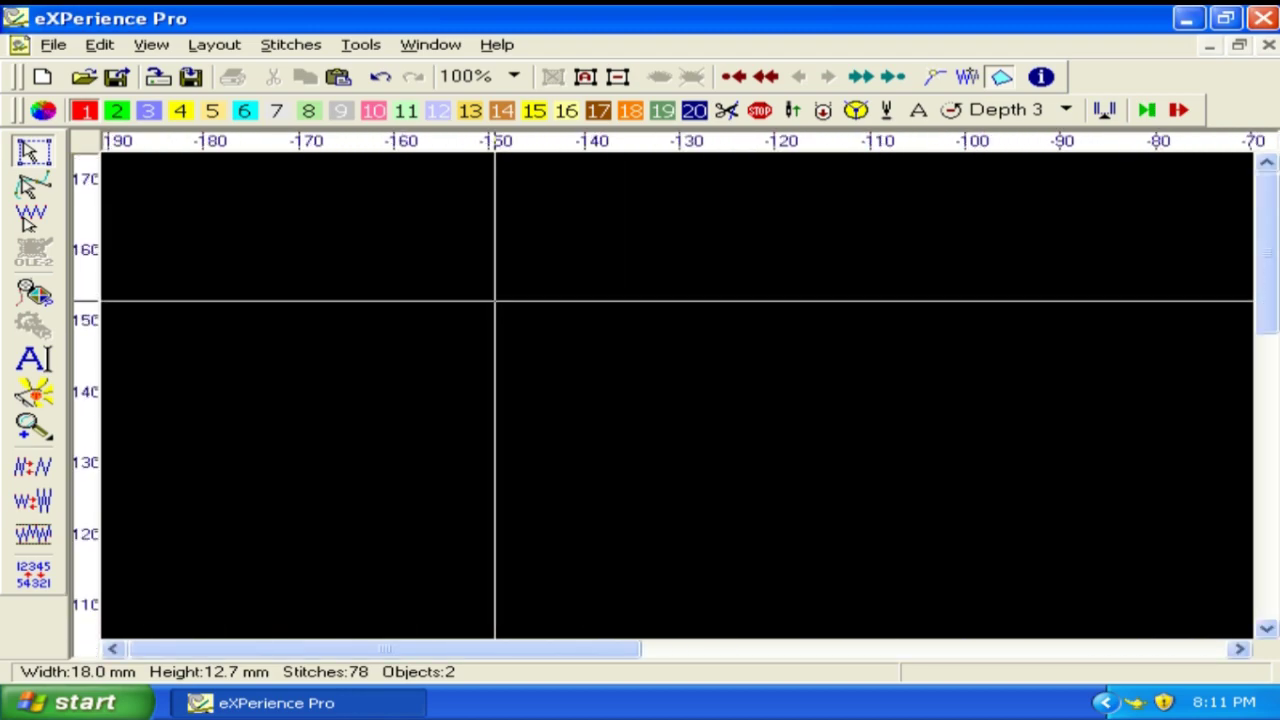
pyautogui.moveTo(305, 177)
pyautogui.mouseDown()
pyautogui.moveTo(350, 126)
pyautogui.moveTo(330, 90)
pyautogui.moveTo(270, 100)
pyautogui.moveTo(265, 146)
pyautogui.moveTo(303, 182)
pyautogui.mouseUp()
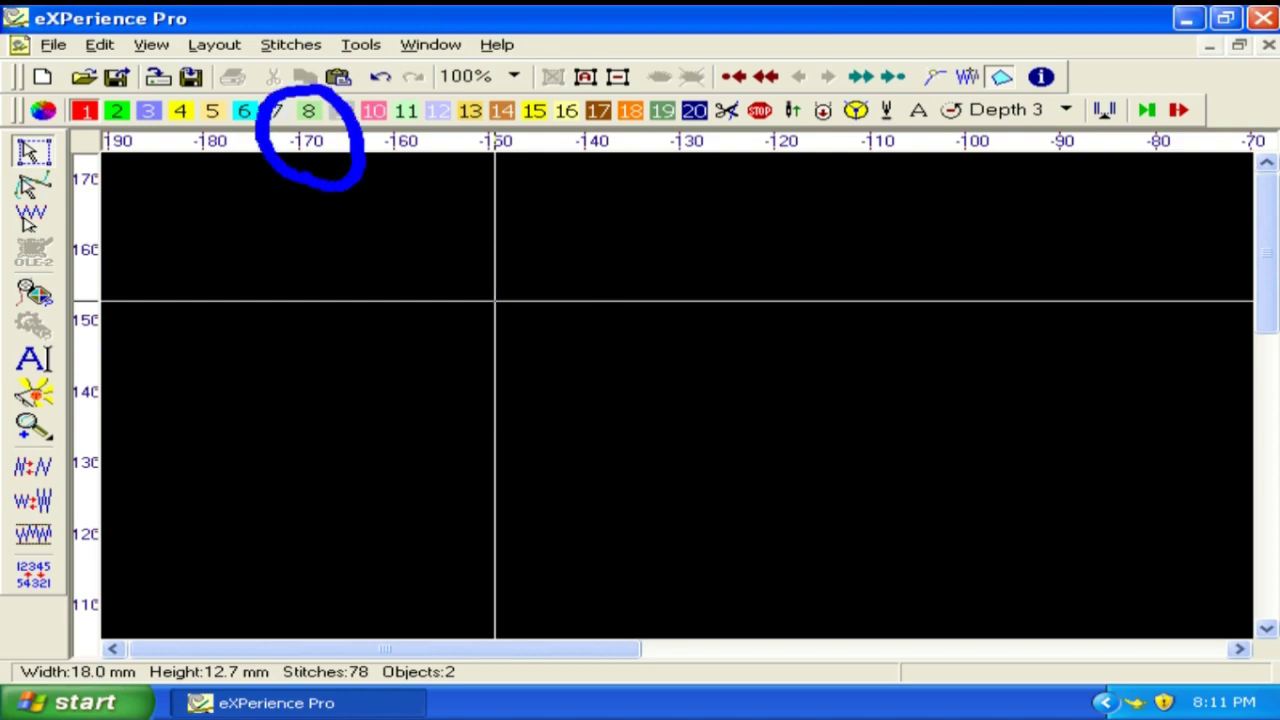
pyautogui.moveTo(97, 283)
pyautogui.mouseDown()
pyautogui.moveTo(150, 245)
pyautogui.moveTo(95, 228)
pyautogui.moveTo(45, 240)
pyautogui.moveTo(110, 295)
pyautogui.moveTo(148, 294)
pyautogui.mouseUp()
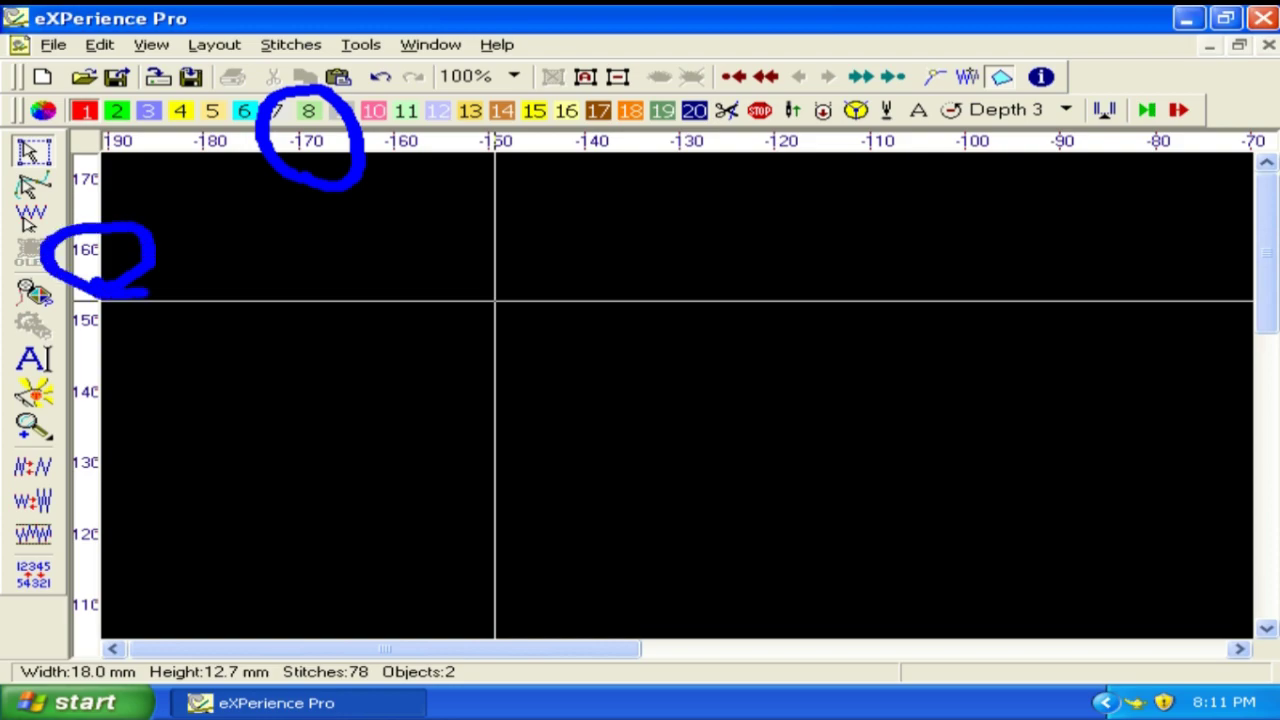
pyautogui.press('Escape')
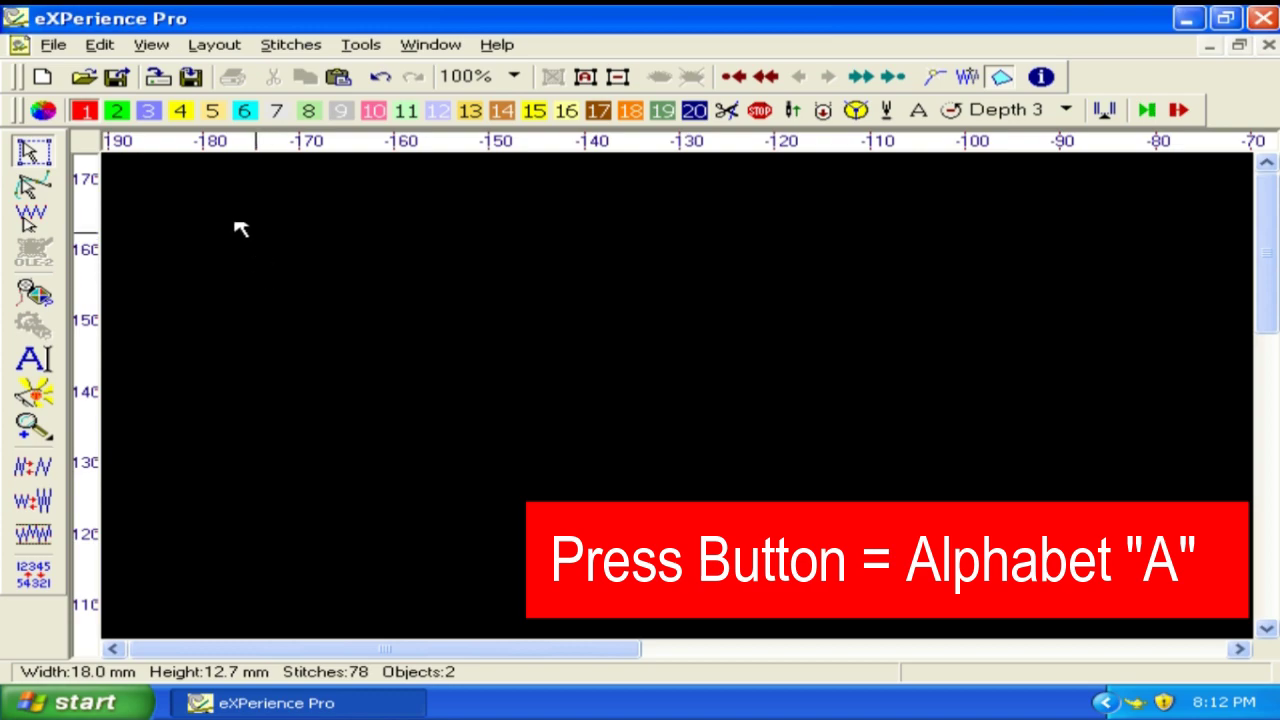
# Step: Bring the whole design back into view and enlarge the Running lettering for tracing
pyautogui.press('a')
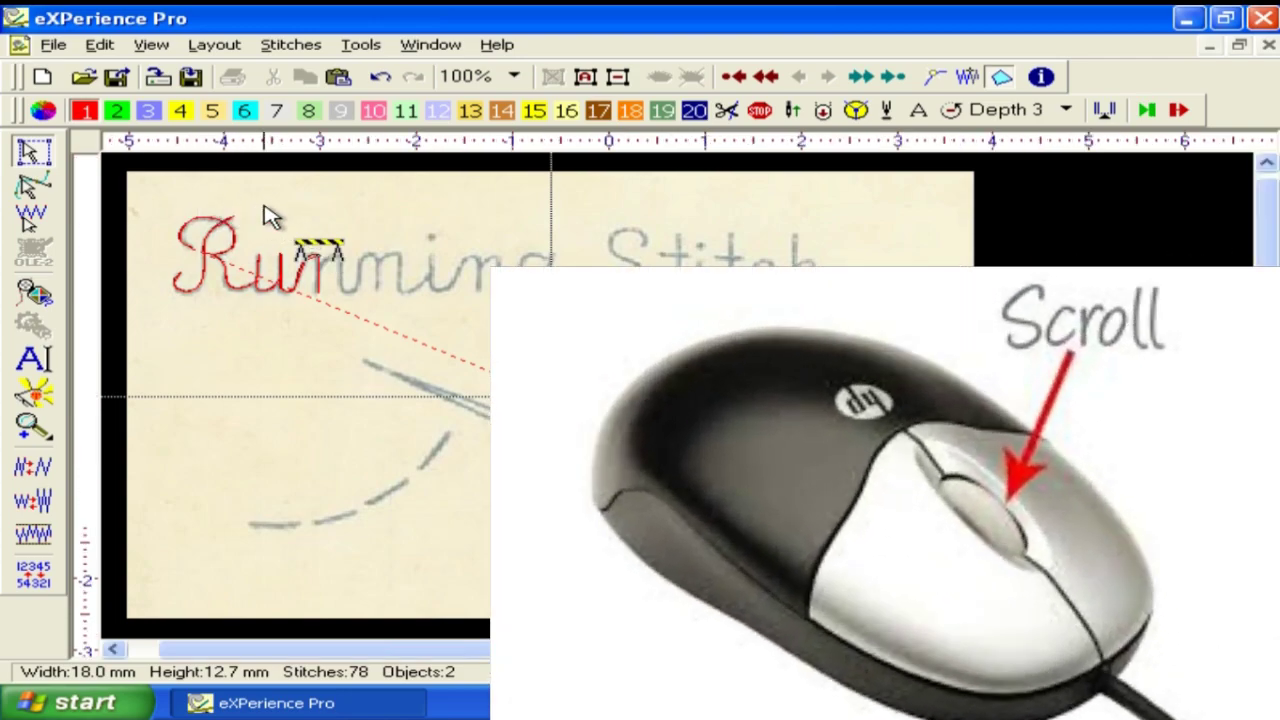
pyautogui.scroll(2, 268, 216)
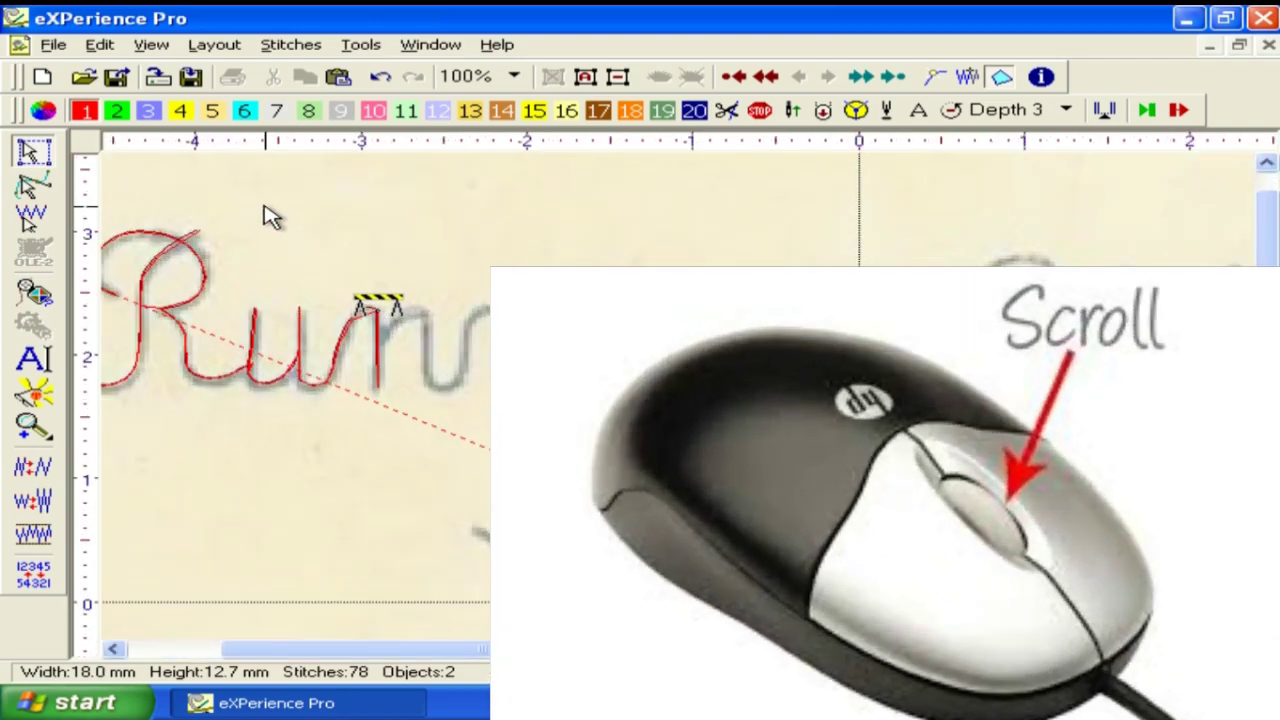
pyautogui.scroll(3, 352, 268)
pyautogui.scroll(-3, 365, 283)
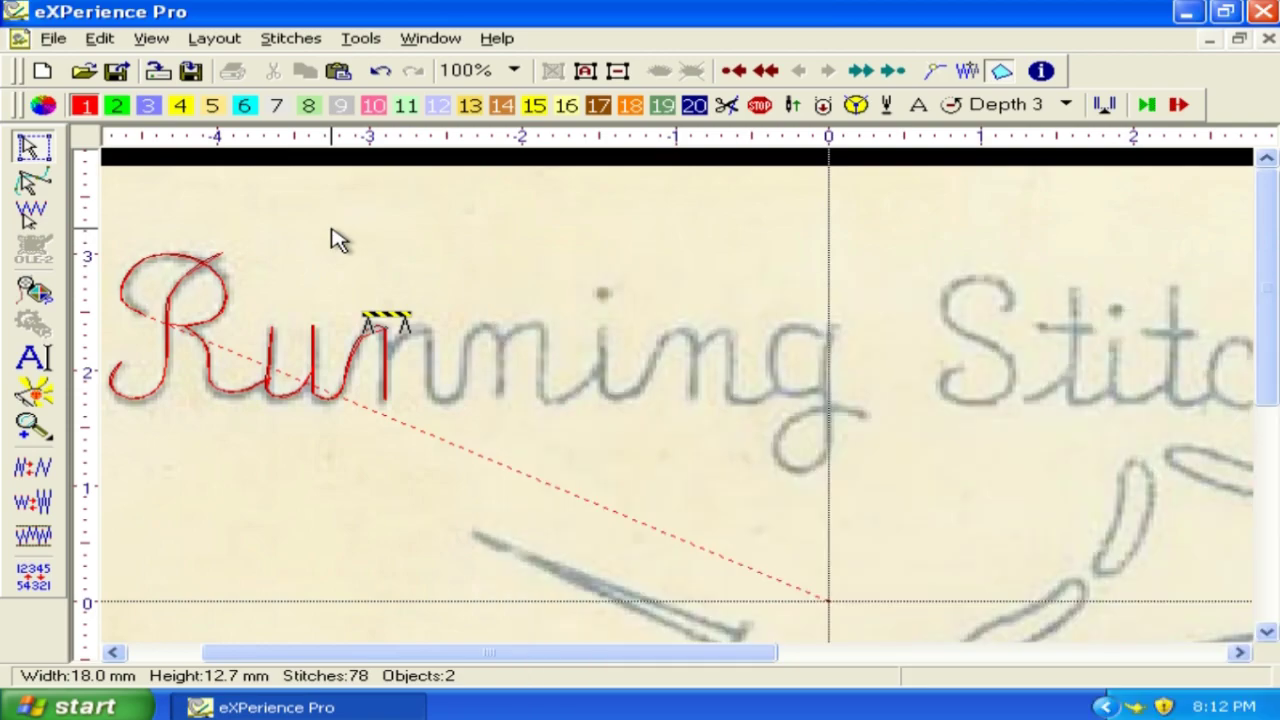
pyautogui.scroll(-2, 340, 240)
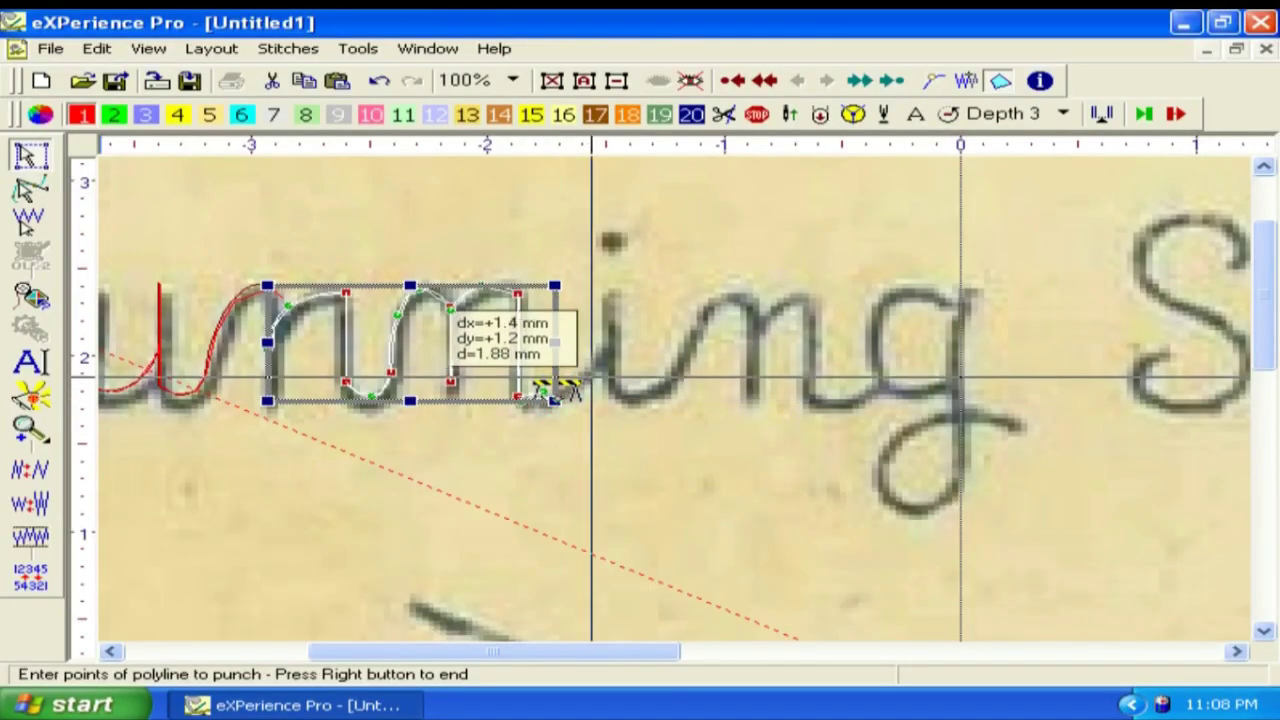
# Step: Finish the n curves and trace with curve nodes from the second n's tail up to the i's top and down around its base
pyautogui.rightClick(550, 390)
pyautogui.rightClick(557, 491)
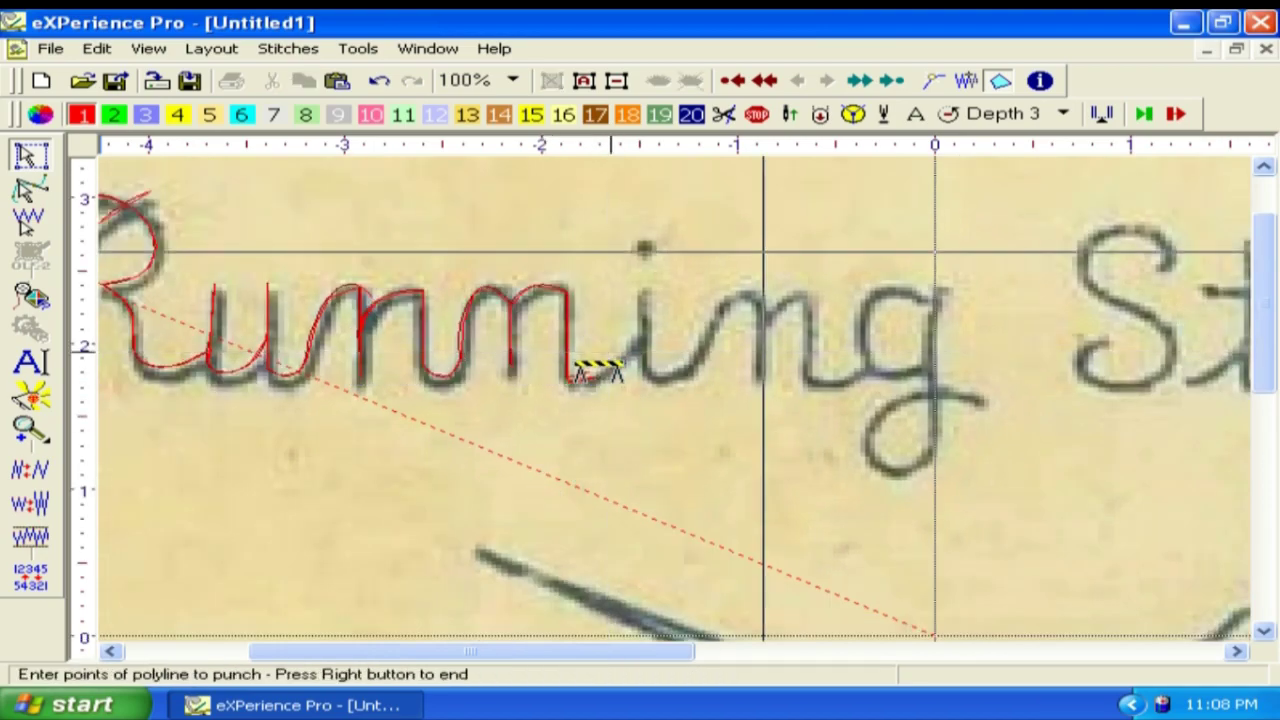
pyautogui.scroll(1, 612, 388)
pyautogui.click(555, 394)
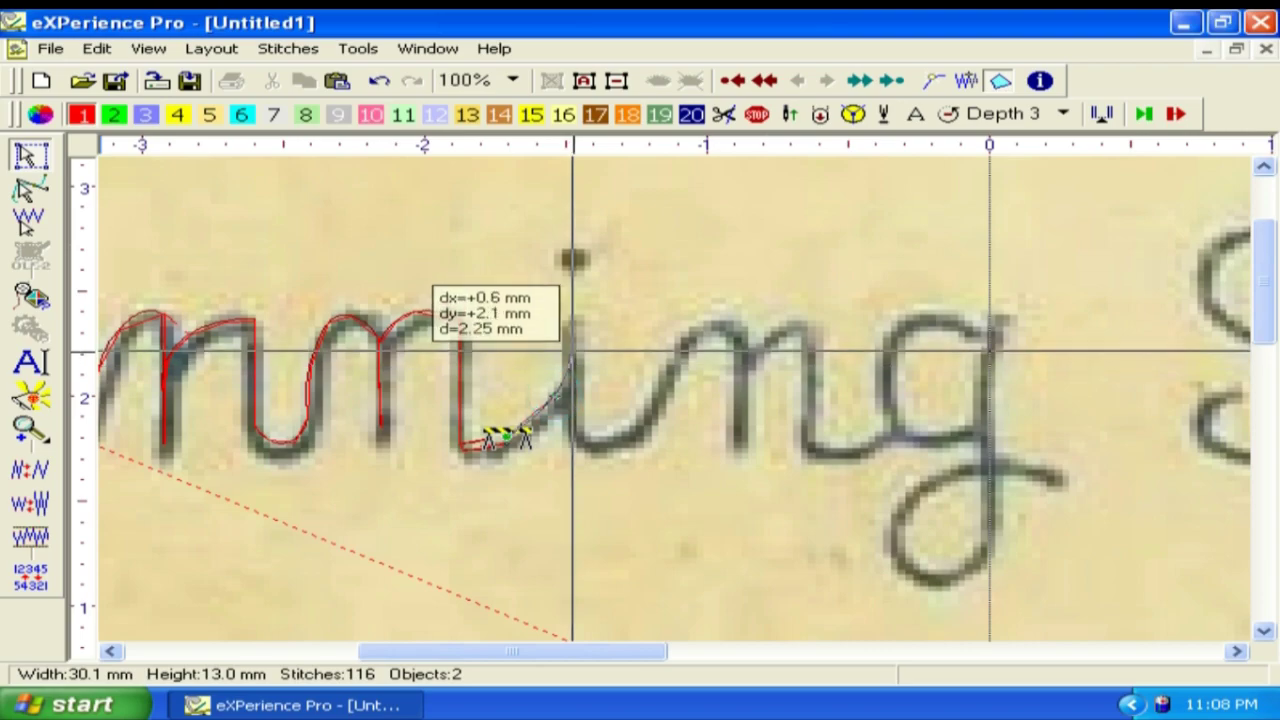
pyautogui.click(570, 318)
pyautogui.click(566, 405)
pyautogui.click(578, 446)
pyautogui.click(611, 445)
# Step: Trace the connecting stroke with curve nodes from the i's base up over the last n's first arch to its first stem
pyautogui.click(634, 417)
pyautogui.click(674, 360)
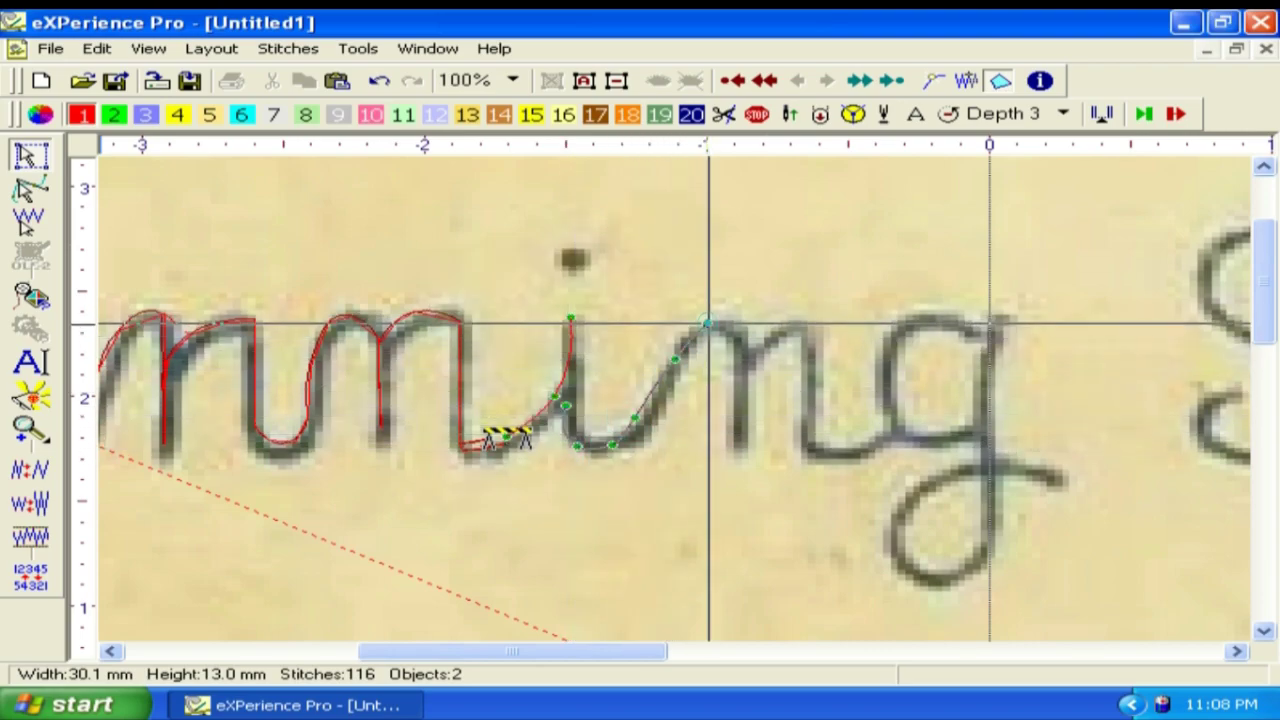
pyautogui.click(706, 323)
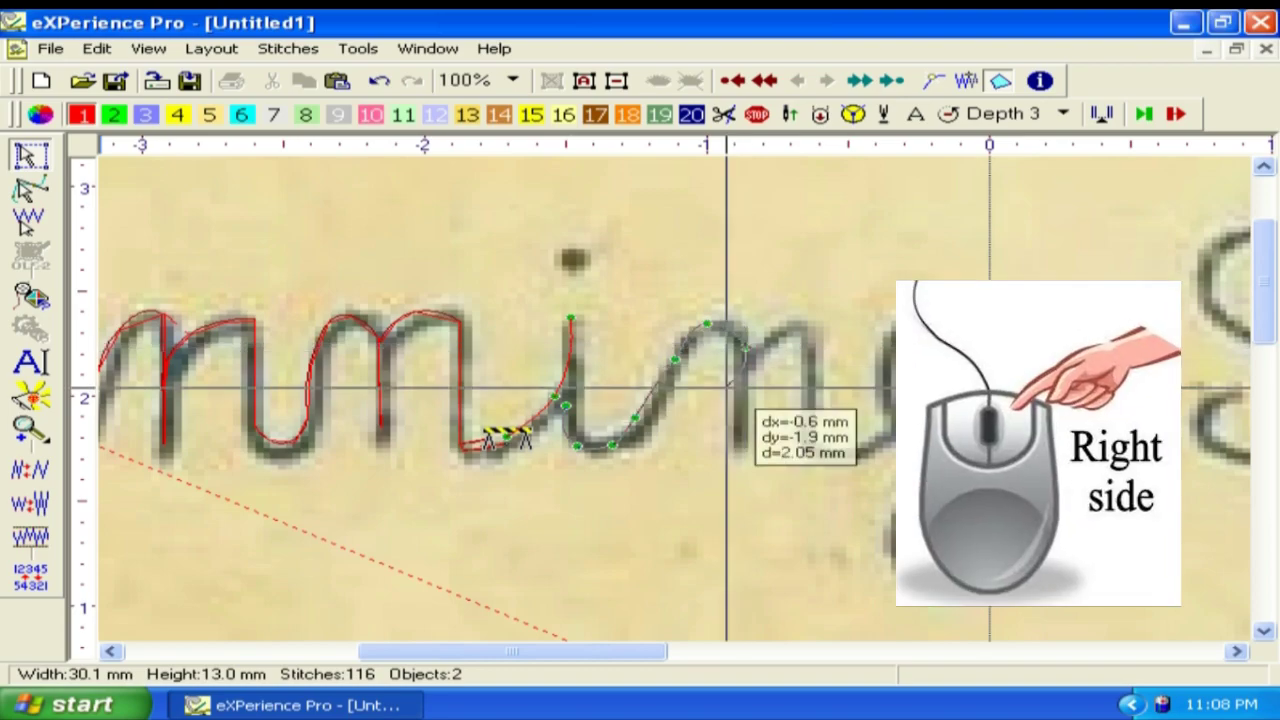
pyautogui.click(745, 347)
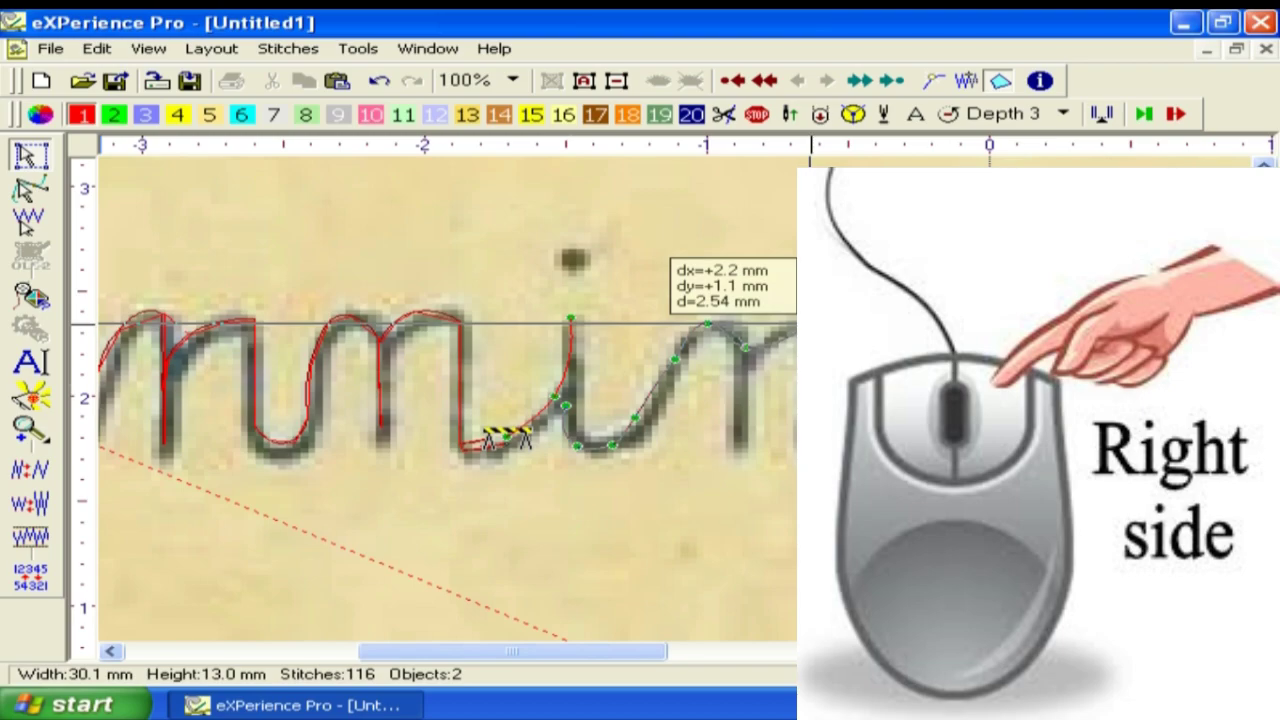
pyautogui.rightClick(498, 447)
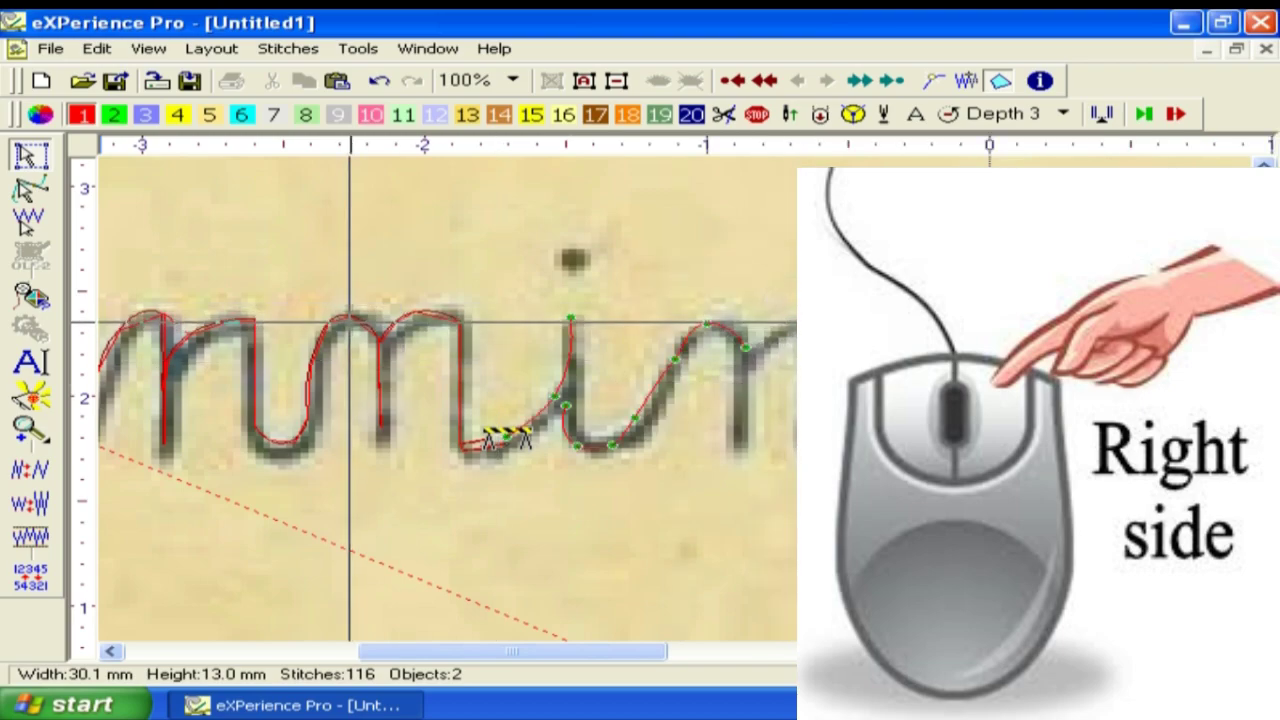
pyautogui.scroll(-2, 349, 323)
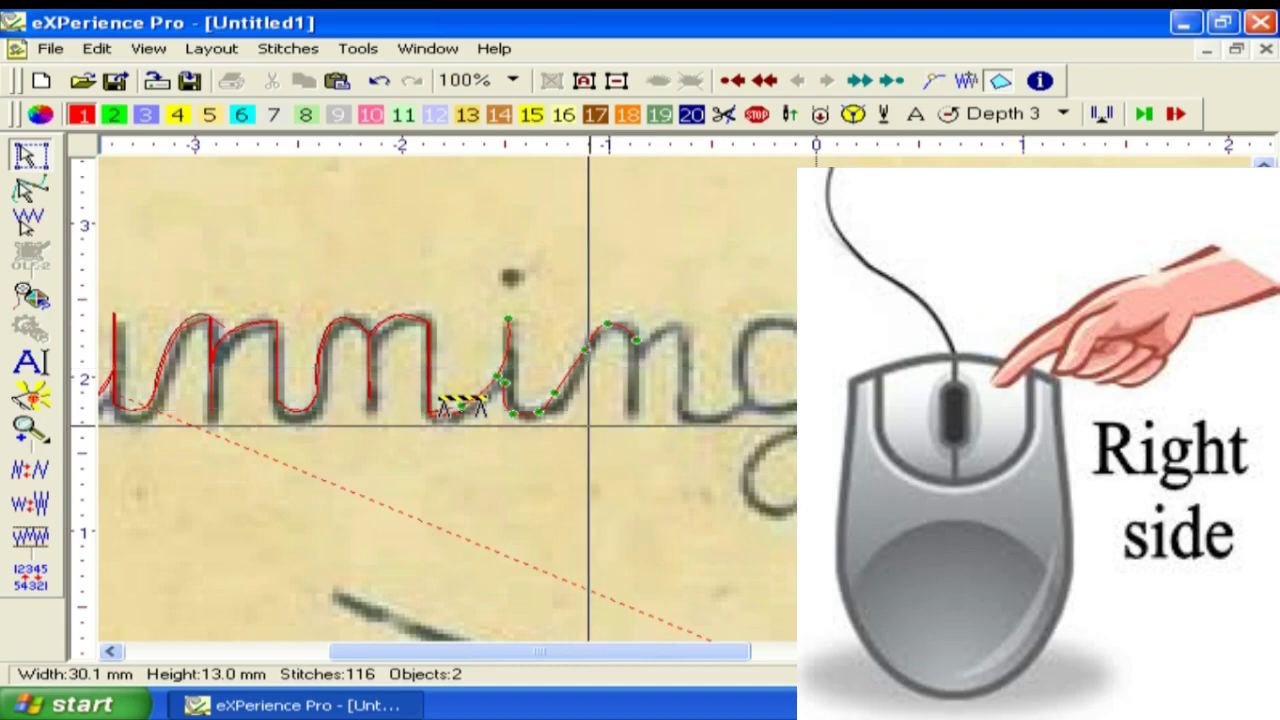
# Step: Trace the last n with curve nodes to its first stem's foot, back up over the arch and down the second stem, then end the curve
pyautogui.click(631, 410)
pyautogui.click(640, 348)
pyautogui.click(670, 329)
pyautogui.click(683, 329)
pyautogui.click(683, 370)
pyautogui.click(683, 393)
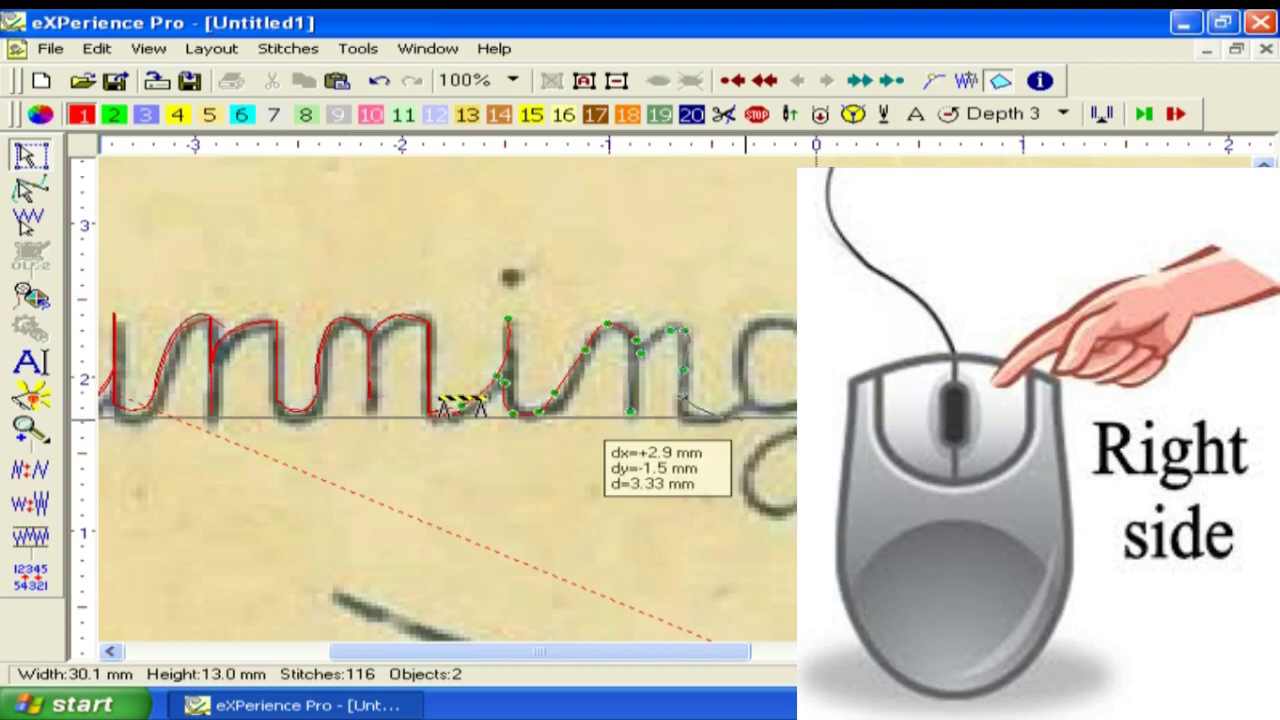
pyautogui.rightClick(767, 378)
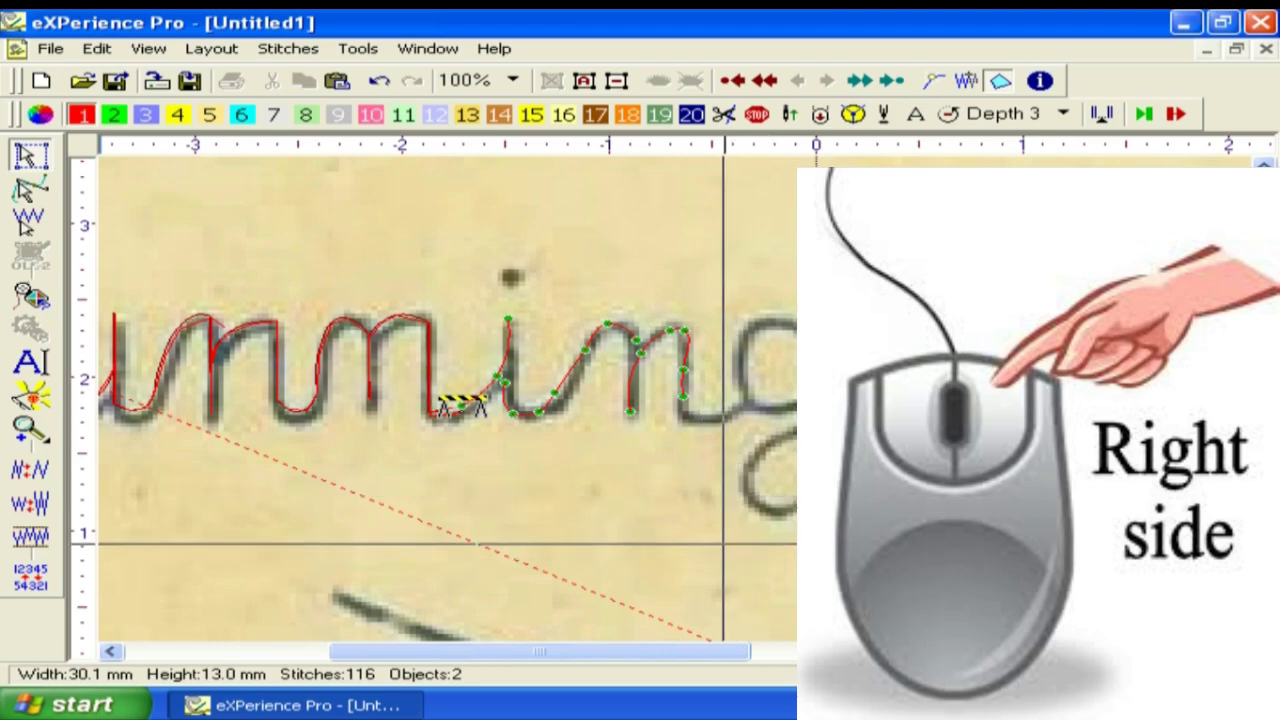
# Step: Place the traced object's exit point at the top of the last n's second stem and complete the object
pyautogui.click(682, 442)
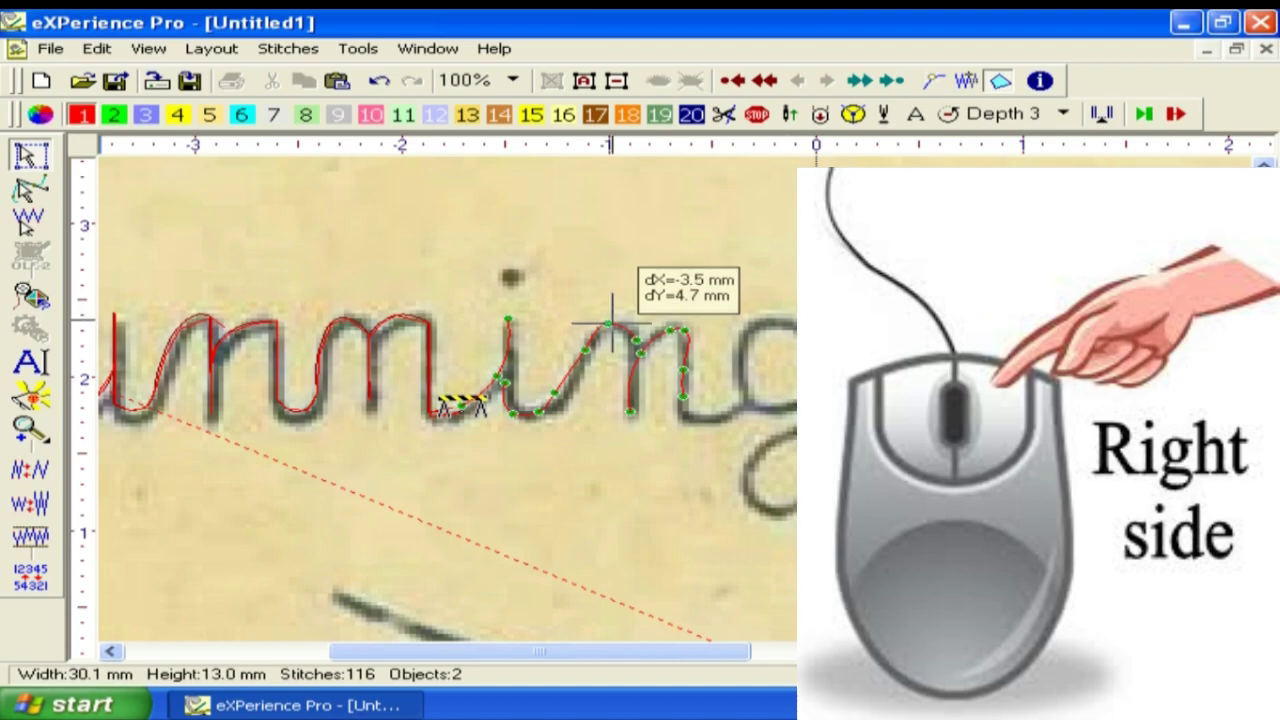
pyautogui.rightClick(680, 326)
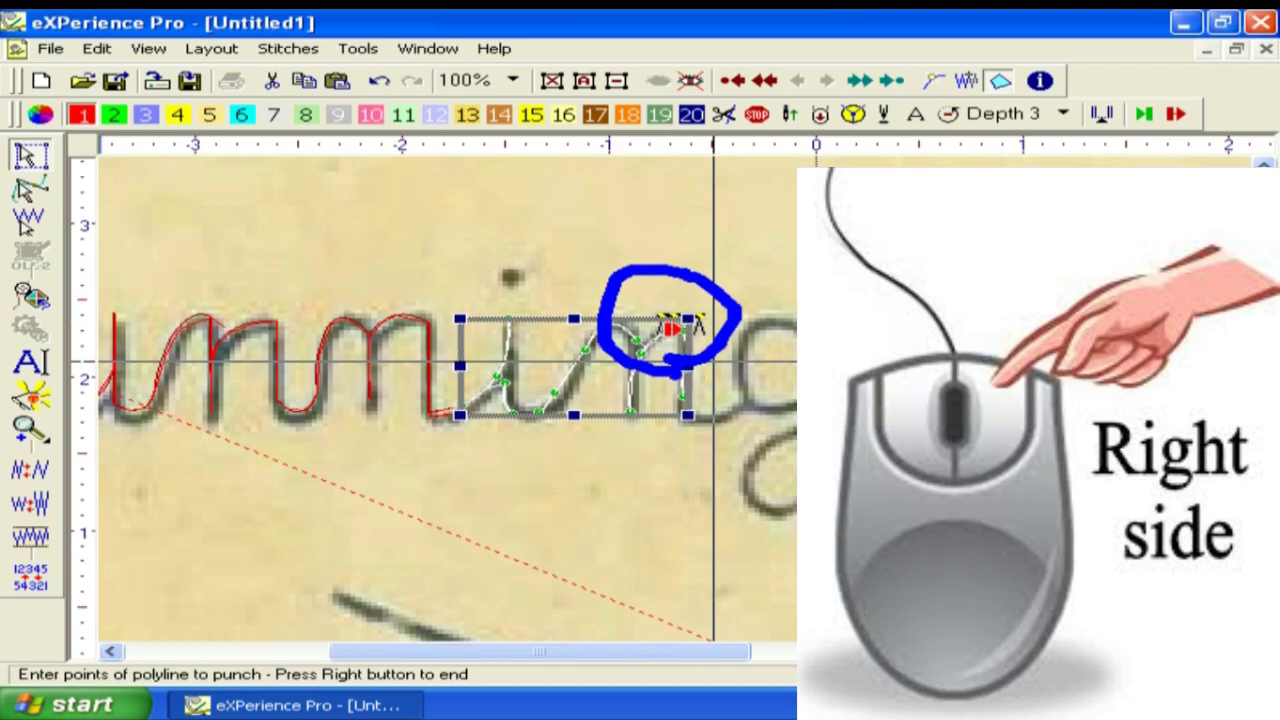
pyautogui.rightClick(686, 364)
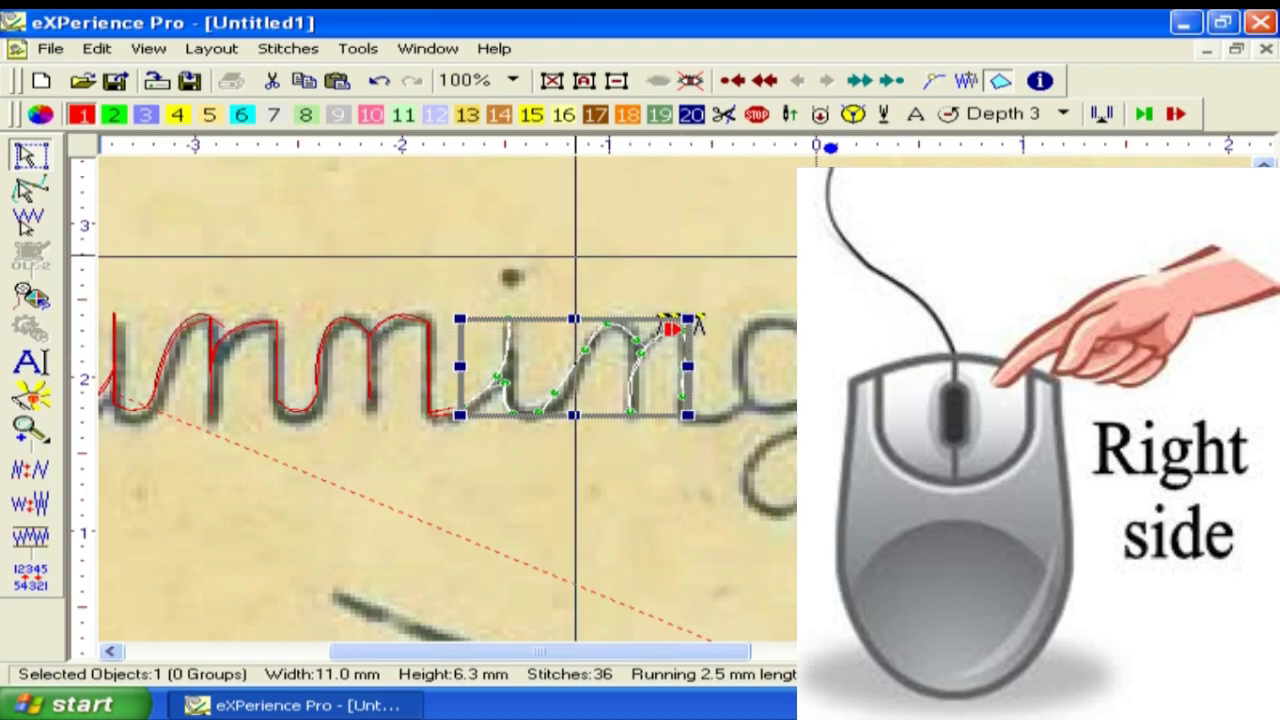
pyautogui.click(1075, 144)
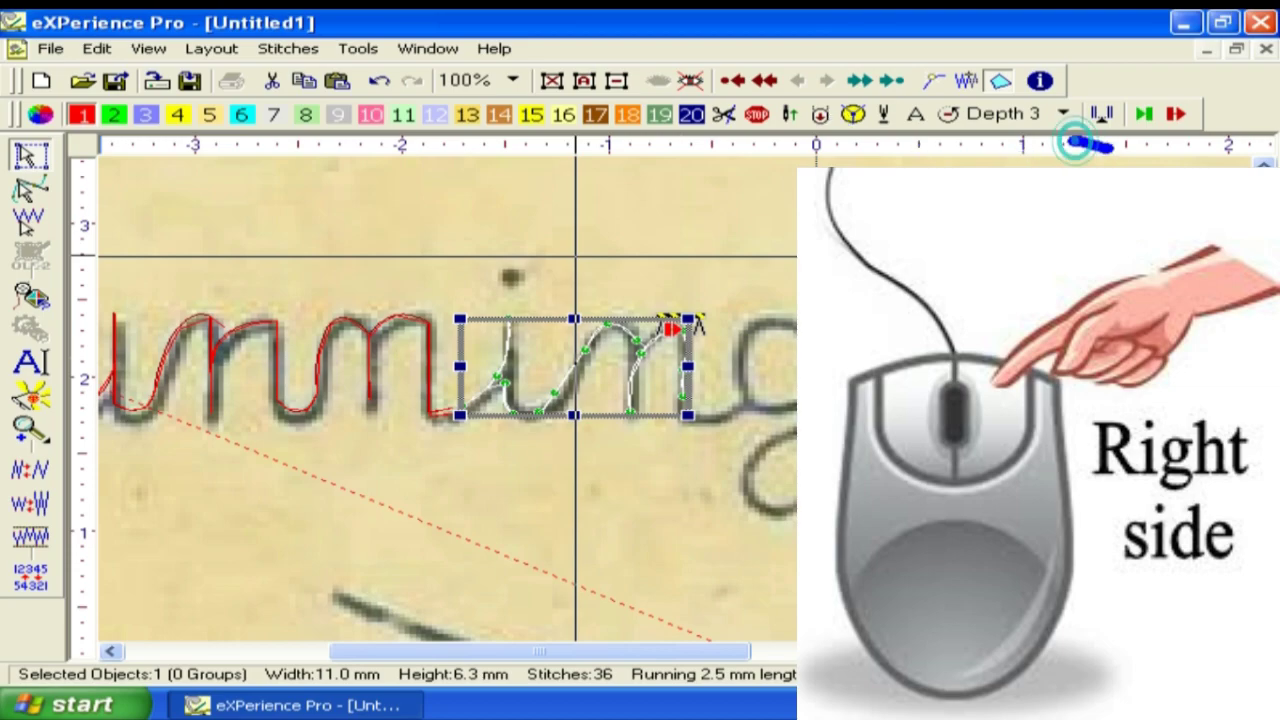
pyautogui.moveTo(1100, 147)
pyautogui.mouseDown()
pyautogui.moveTo(1202, 145)
pyautogui.moveTo(1229, 103)
pyautogui.moveTo(1106, 75)
pyautogui.moveTo(1073, 85)
pyautogui.moveTo(1078, 146)
pyautogui.mouseUp()
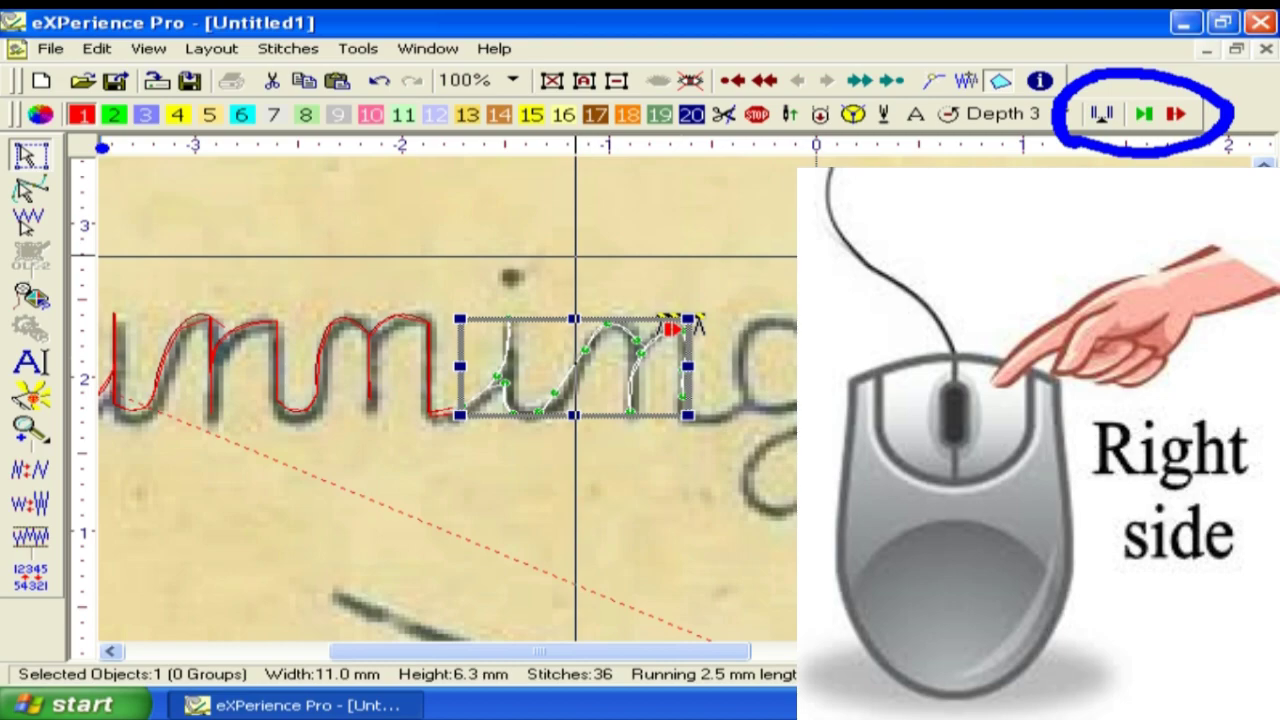
pyautogui.moveTo(68, 148)
pyautogui.mouseDown()
pyautogui.moveTo(213, 169)
pyautogui.moveTo(912, 166)
pyautogui.moveTo(1031, 162)
pyautogui.moveTo(1066, 147)
pyautogui.mouseUp()
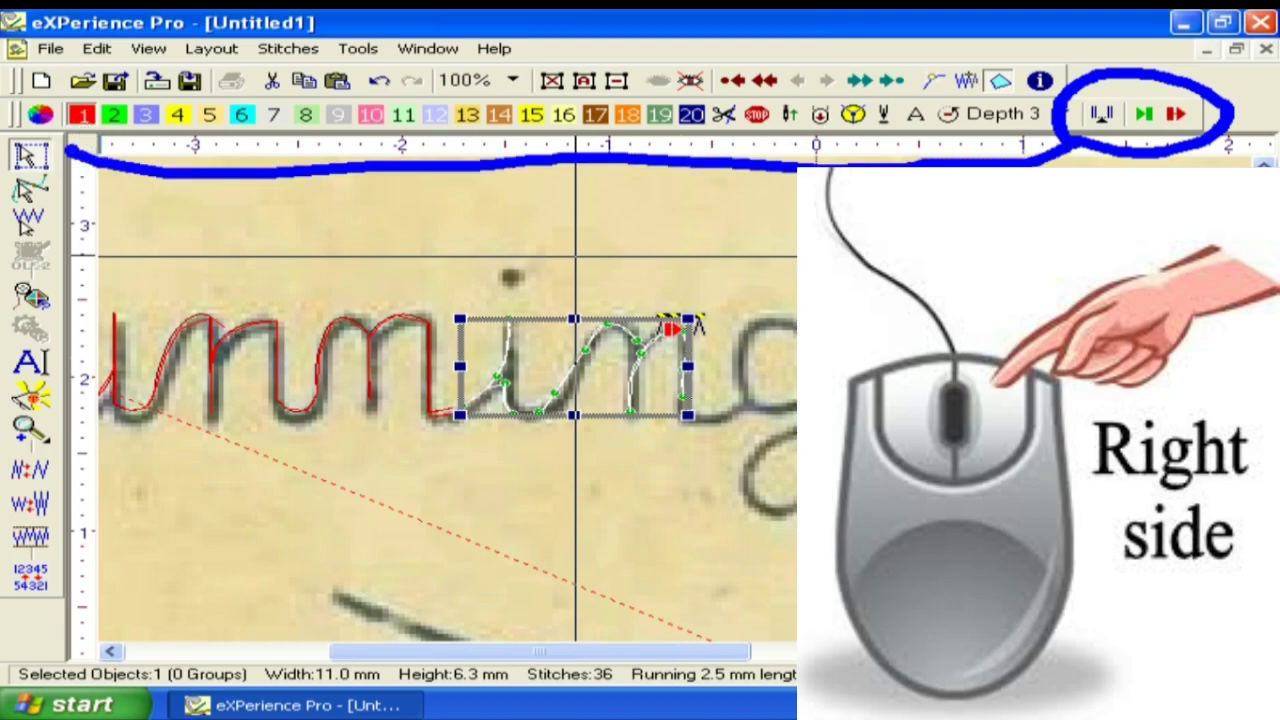
pyautogui.press('Escape')
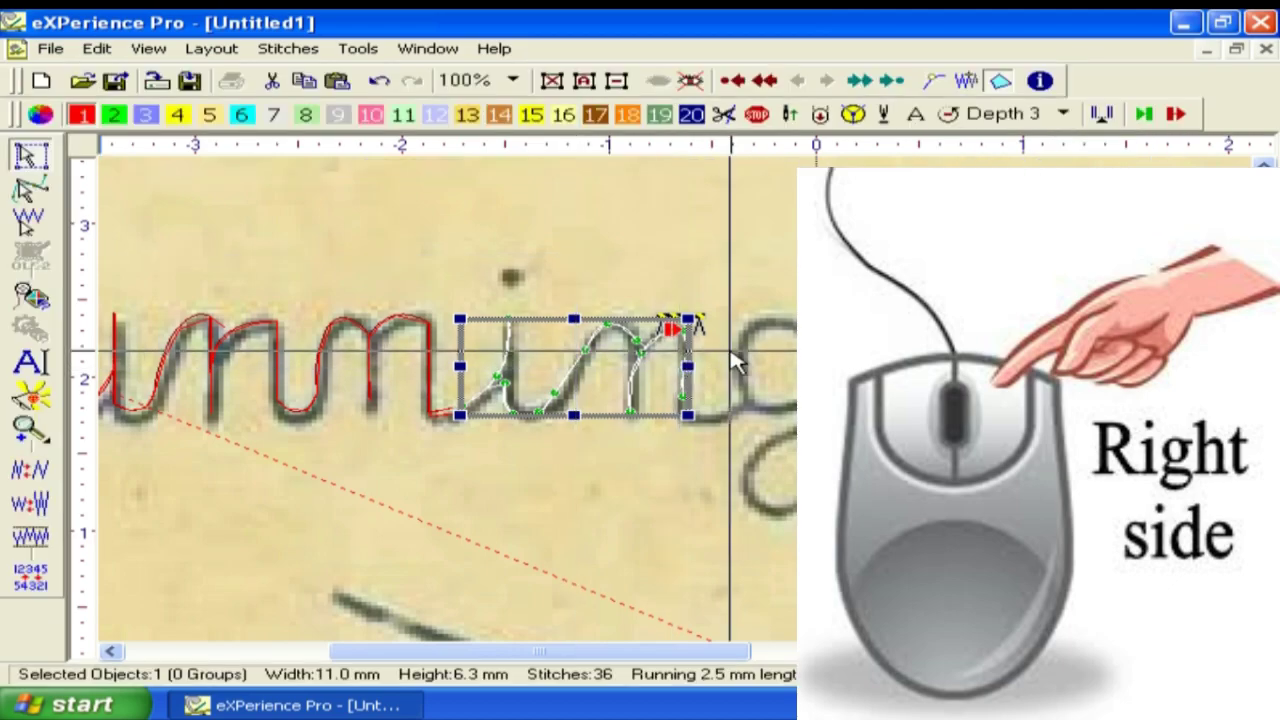
# Step: Deselect the traced object and draw a separate four-node running-stitch curve below the lettering, ending at the g's lower loop
pyautogui.click(683, 372)
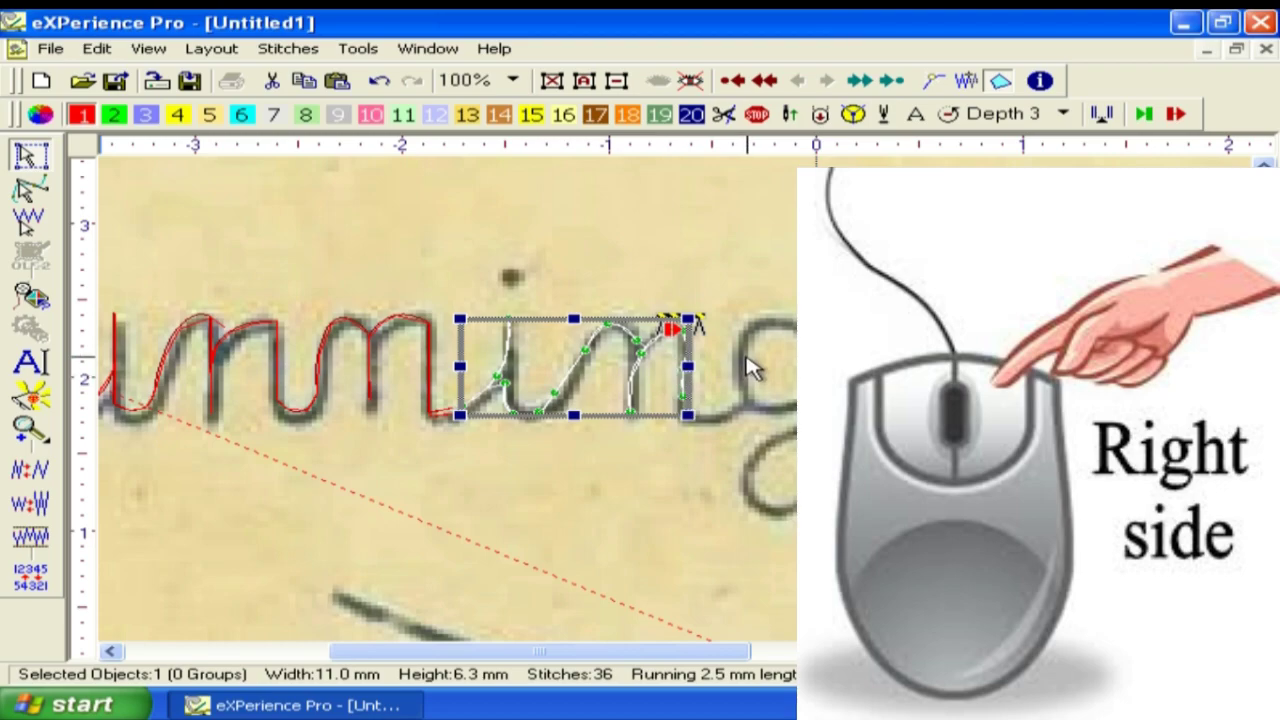
pyautogui.rightClick(730, 385)
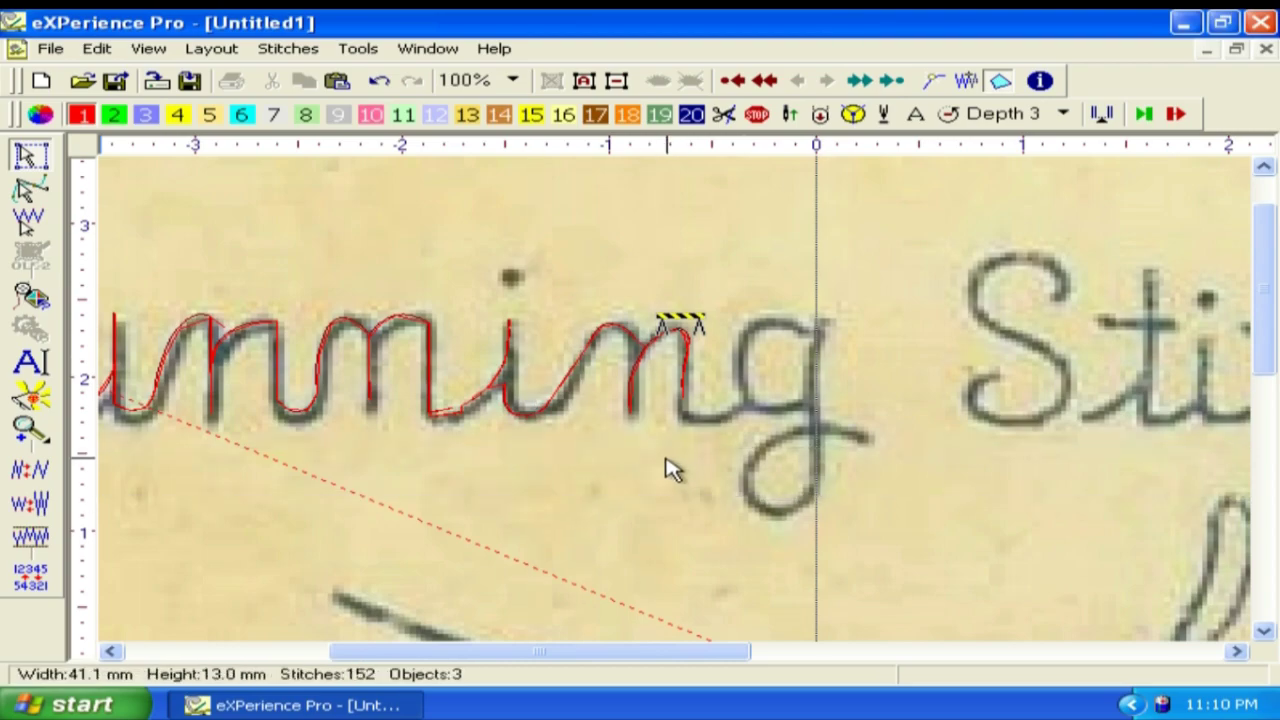
pyautogui.click(535, 500)
pyautogui.click(604, 546)
pyautogui.click(714, 520)
pyautogui.click(772, 488)
pyautogui.rightClick(896, 497)
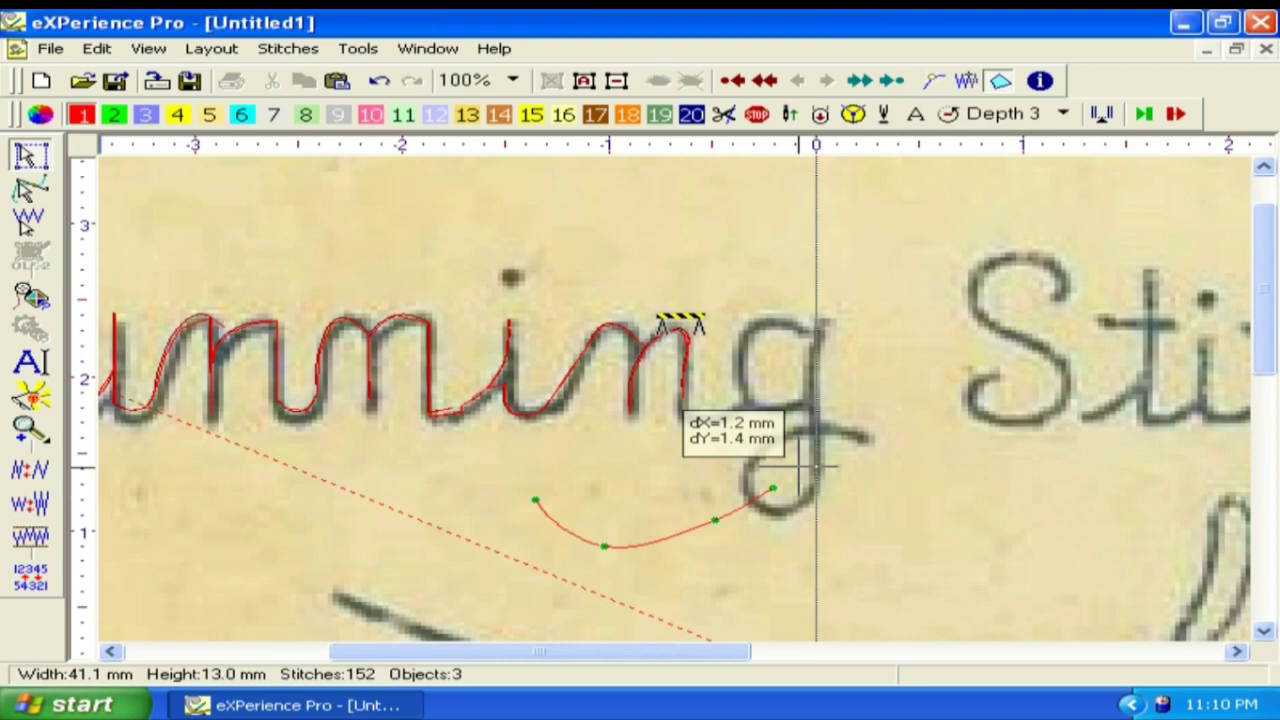
pyautogui.rightClick(800, 471)
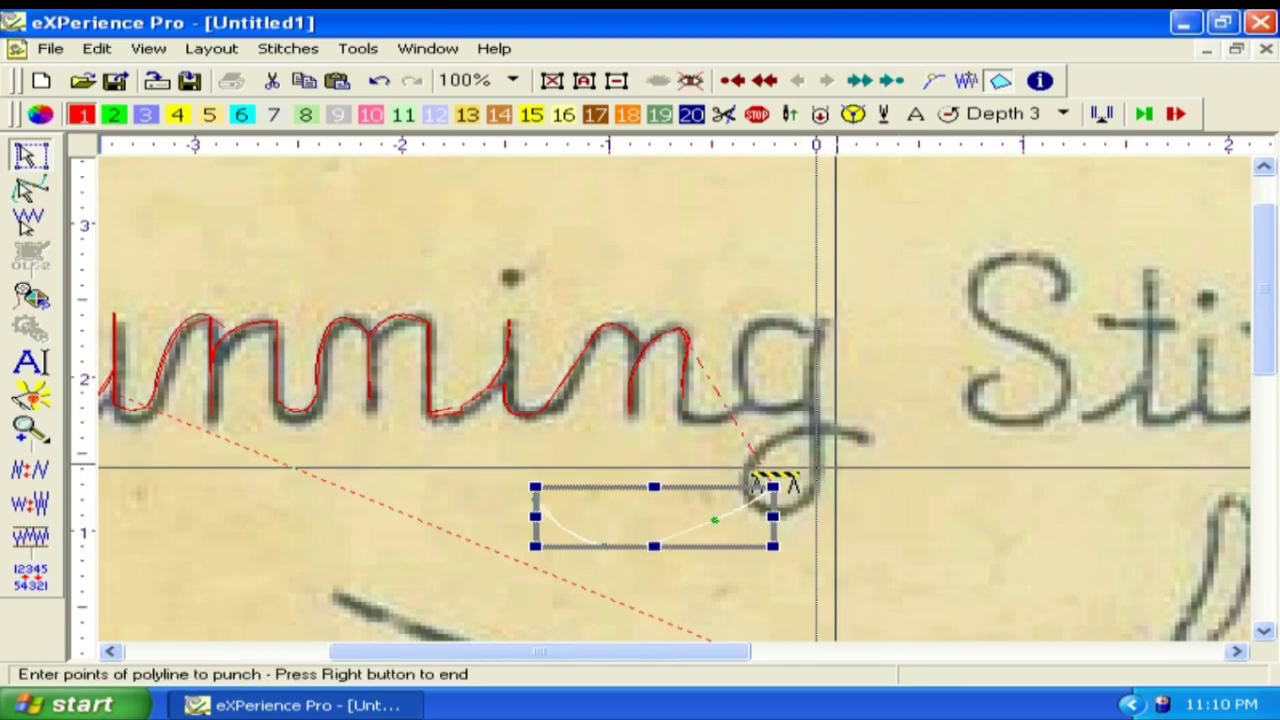
# Step: Finish the separate curve below the lettering, move it away from the g to beneath the i and deselect it
pyautogui.rightClick(713, 418)
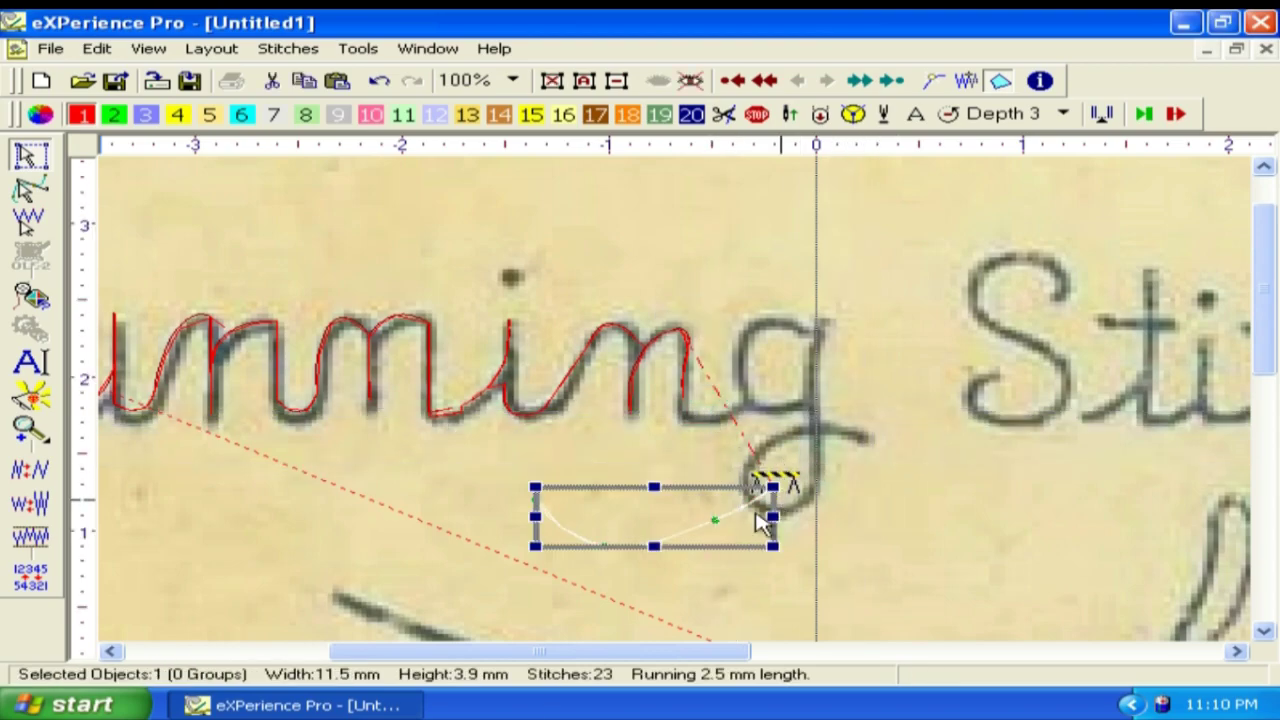
pyautogui.moveTo(727, 522); pyautogui.dragTo(580, 517)
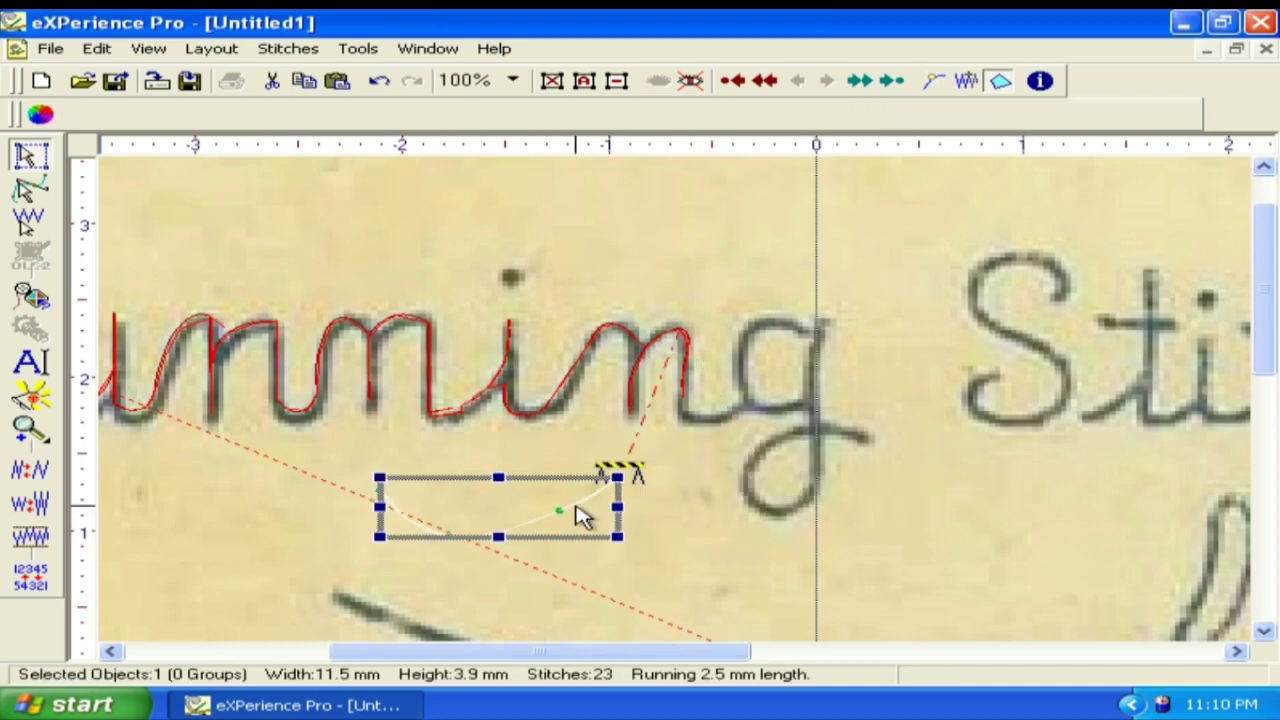
pyautogui.click(703, 537)
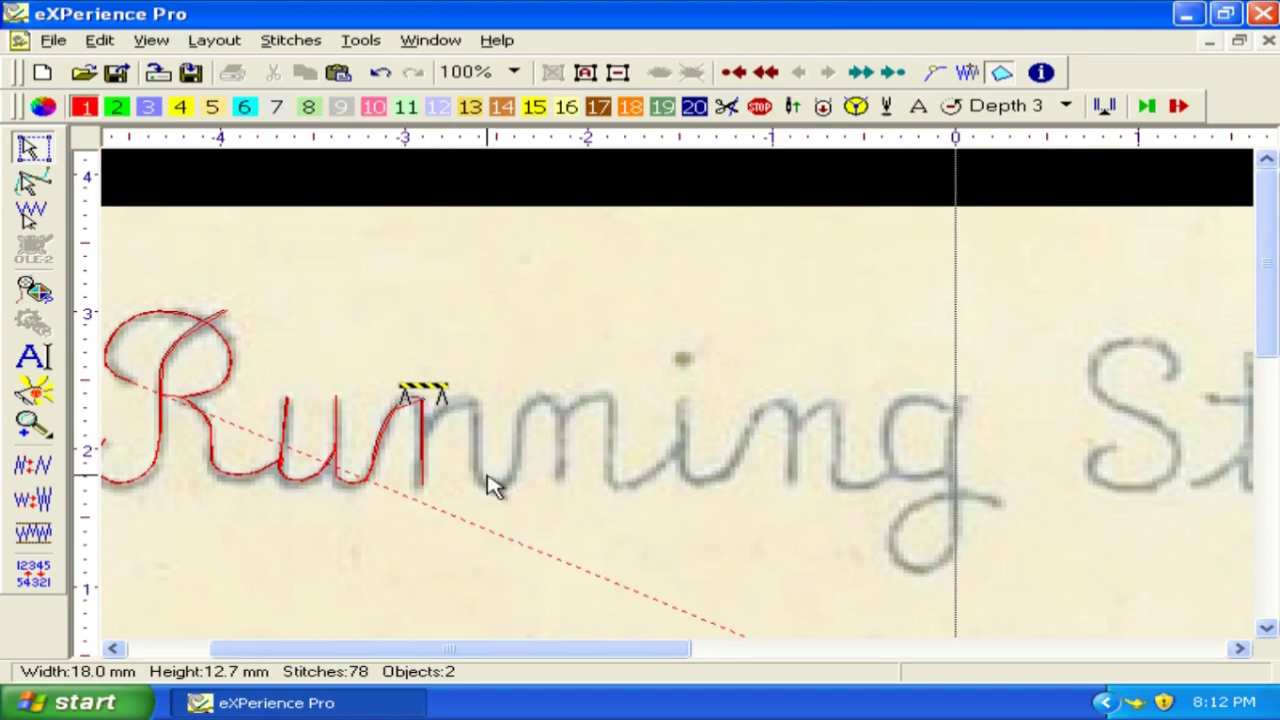
# Step: Trace a new running stitch from the first n's first stem over its arch, down the second stem and over the second n's first arch
pyautogui.press('F3')
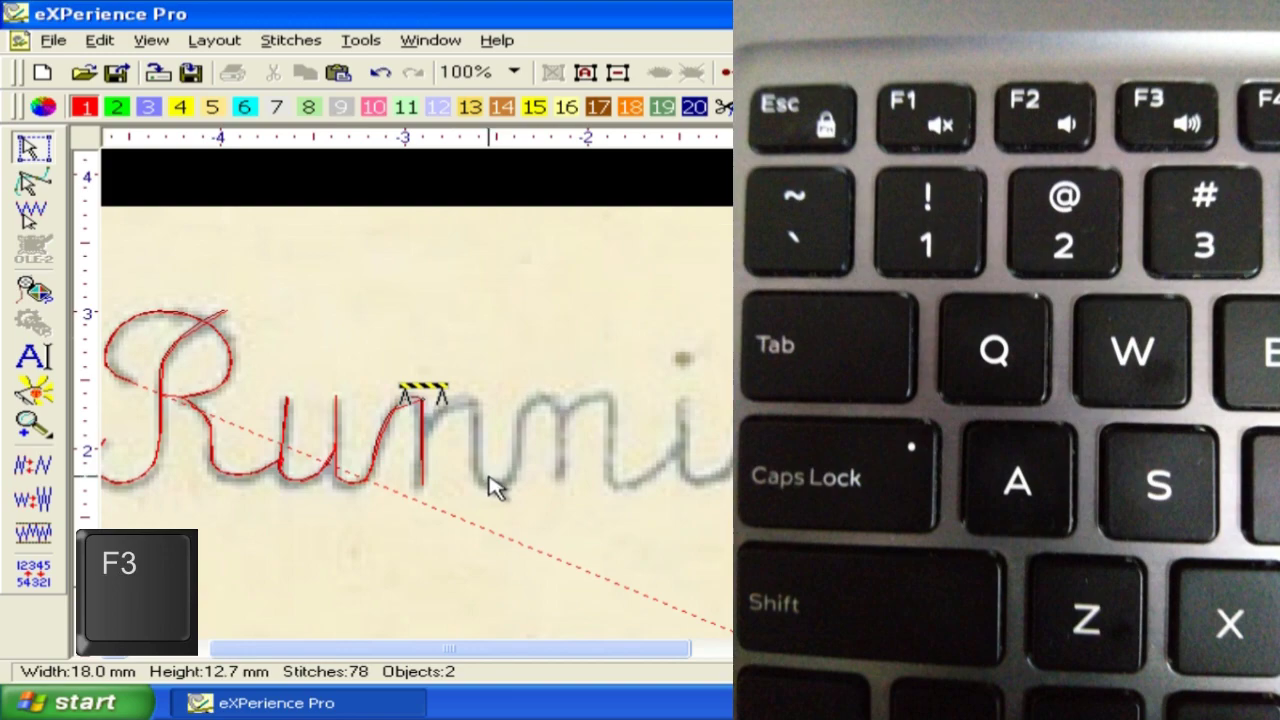
pyautogui.scroll(2, 414, 443)
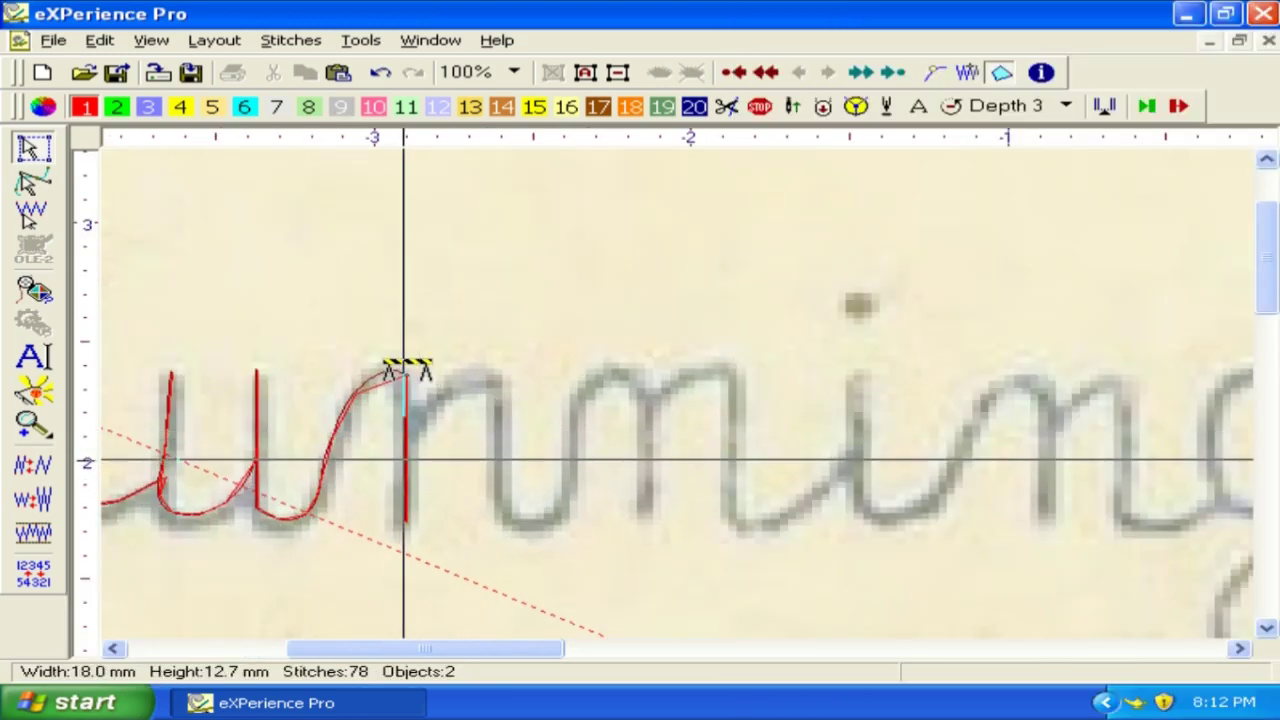
pyautogui.click(403, 460)
pyautogui.click(428, 400)
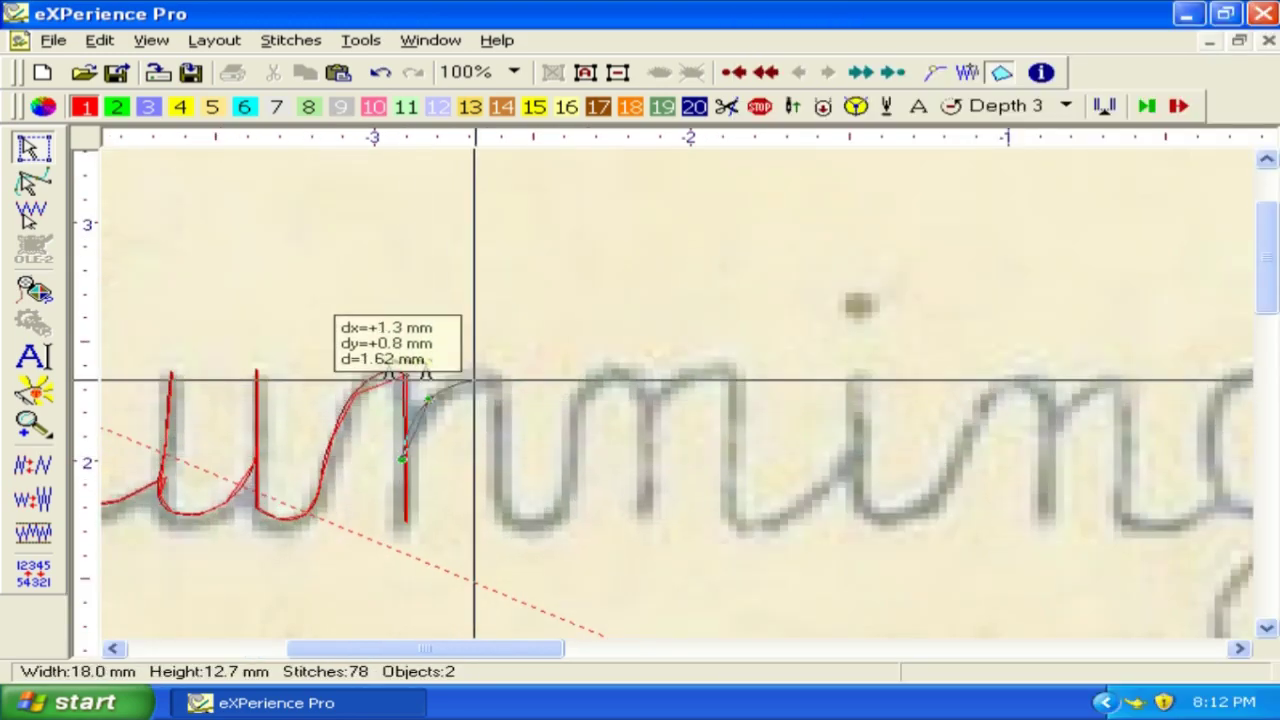
pyautogui.click(507, 381)
pyautogui.click(506, 503)
pyautogui.click(541, 522)
pyautogui.click(568, 490)
pyautogui.click(577, 411)
pyautogui.click(605, 377)
pyautogui.click(647, 401)
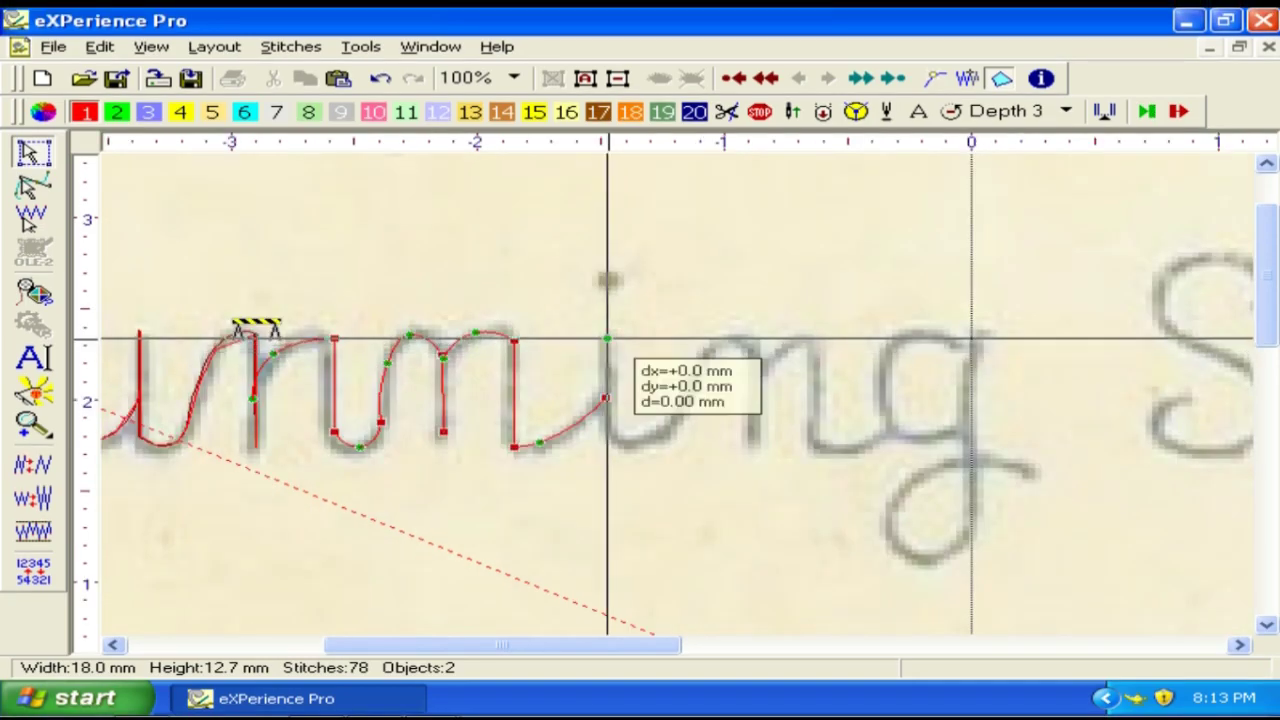
# Step: Trace from the i's base with curve nodes up the connecting stroke and over the last n's first arch to its first stem
pyautogui.click(607, 434)
pyautogui.click(629, 441)
pyautogui.click(683, 405)
pyautogui.click(714, 346)
pyautogui.click(737, 341)
pyautogui.click(754, 360)
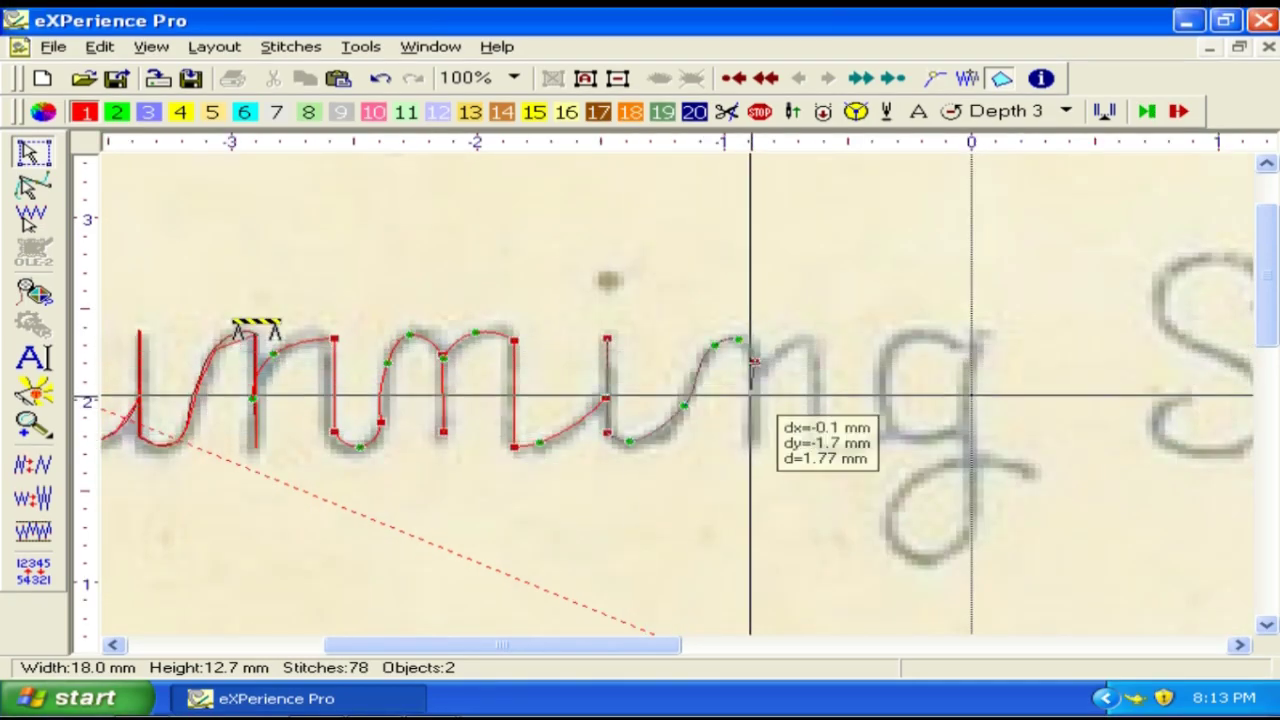
# Step: Trace the last n's first stem to its foot, back up over the arch, down the second stem and along the link to the g
pyautogui.click(754, 442)
pyautogui.click(755, 369)
pyautogui.click(785, 346)
pyautogui.click(812, 338)
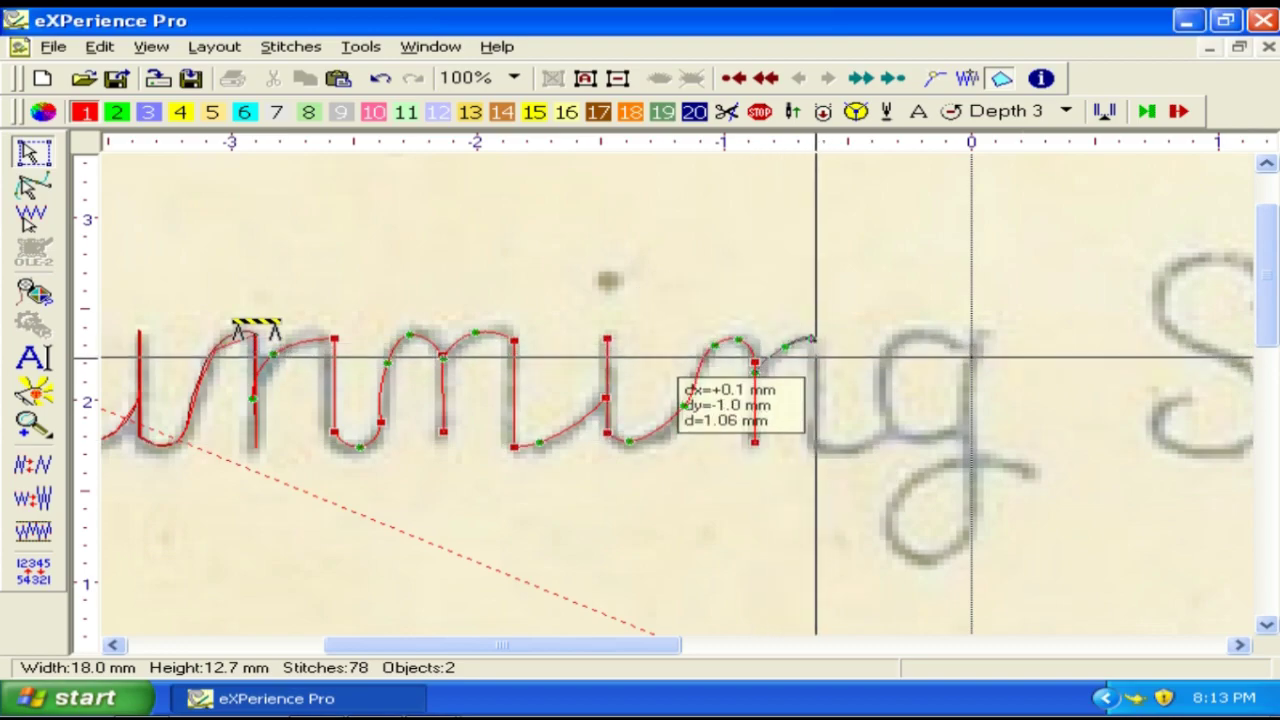
pyautogui.click(816, 356)
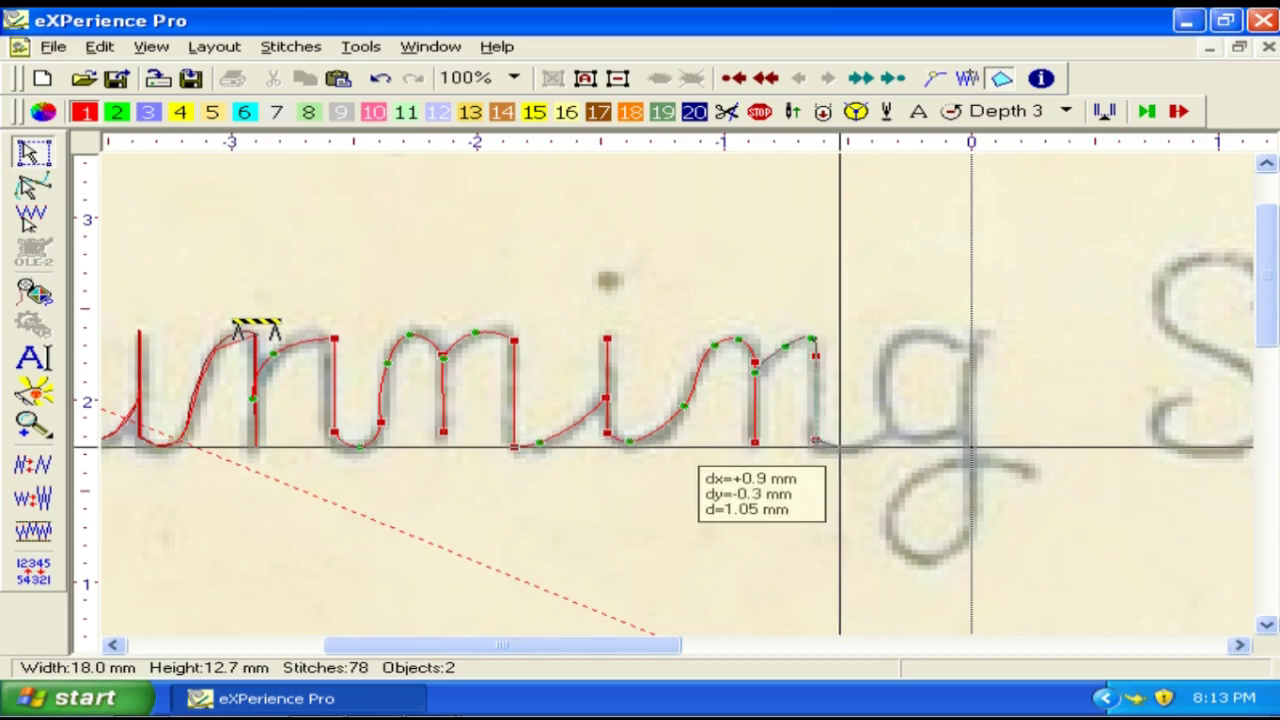
pyautogui.rightClick(839, 447)
pyautogui.click(891, 427)
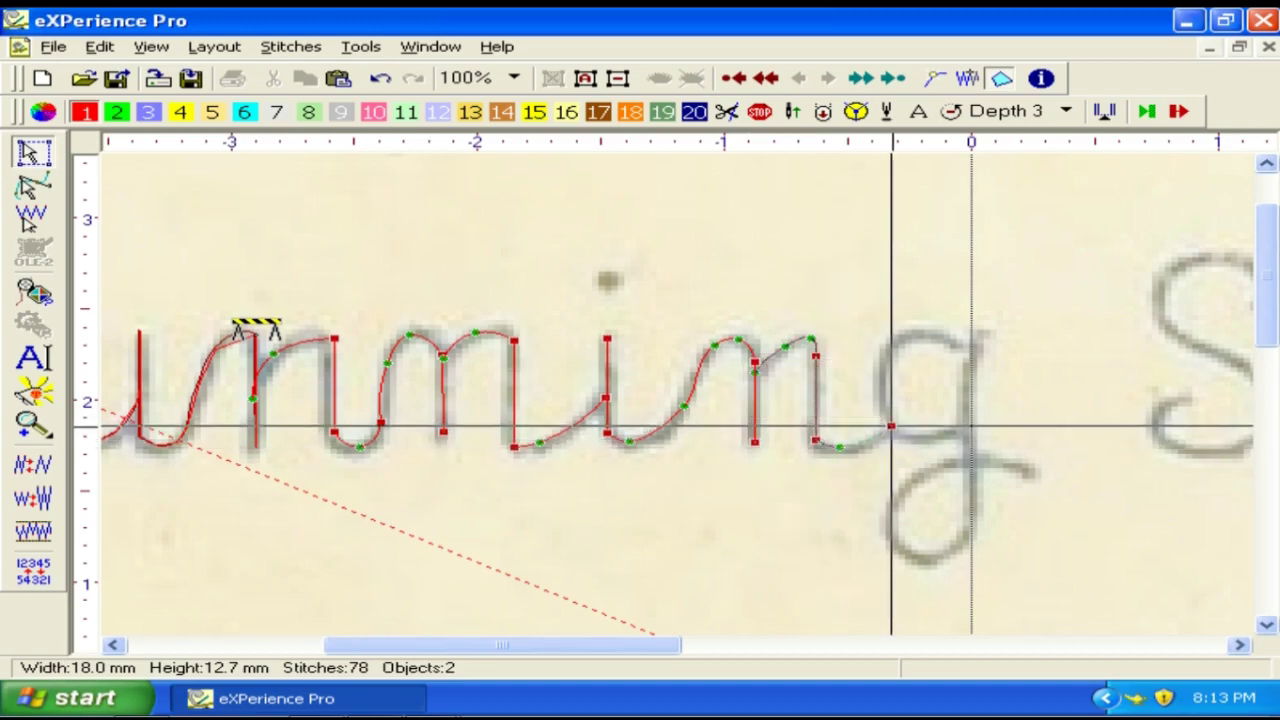
# Step: Trace the g with curve nodes from the top of its stem down around the lower loop to the tail's end, then end the curve
pyautogui.rightClick(982, 330)
pyautogui.rightClick(967, 358)
pyautogui.rightClick(970, 467)
pyautogui.rightClick(966, 530)
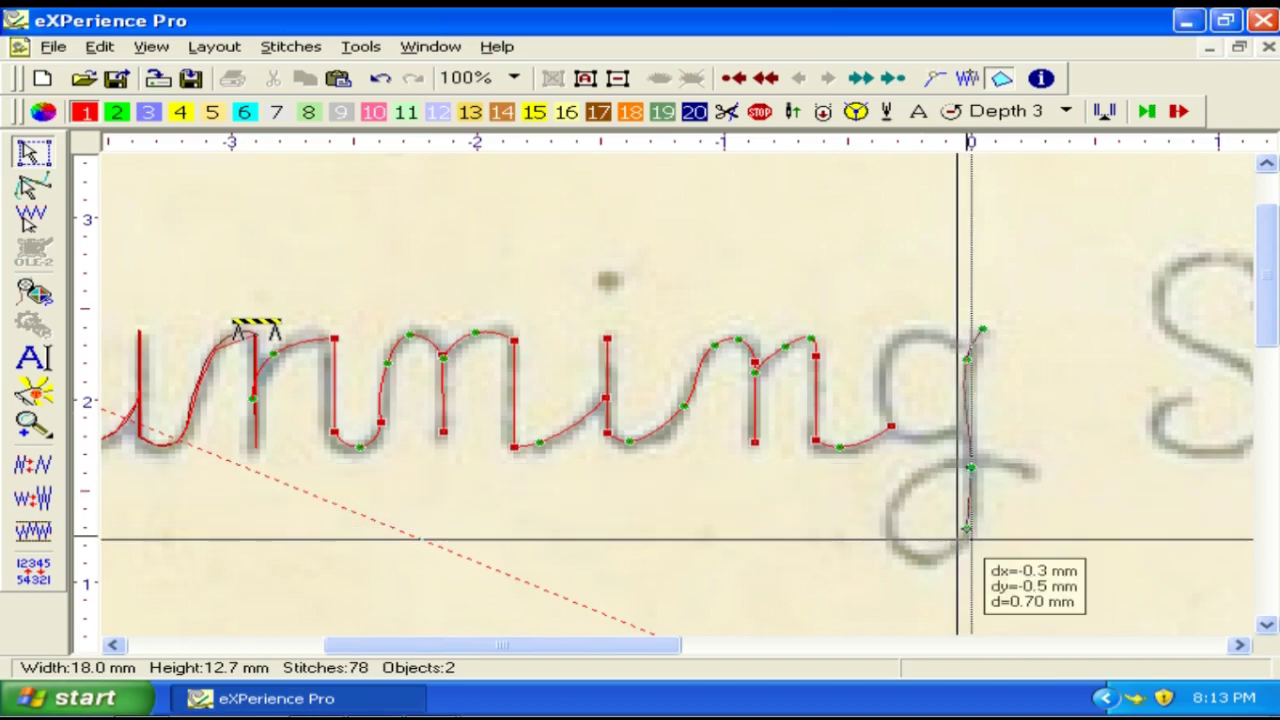
pyautogui.rightClick(925, 560)
pyautogui.rightClick(891, 530)
pyautogui.rightClick(932, 466)
pyautogui.rightClick(987, 460)
pyautogui.rightClick(1036, 479)
pyautogui.press('Return')
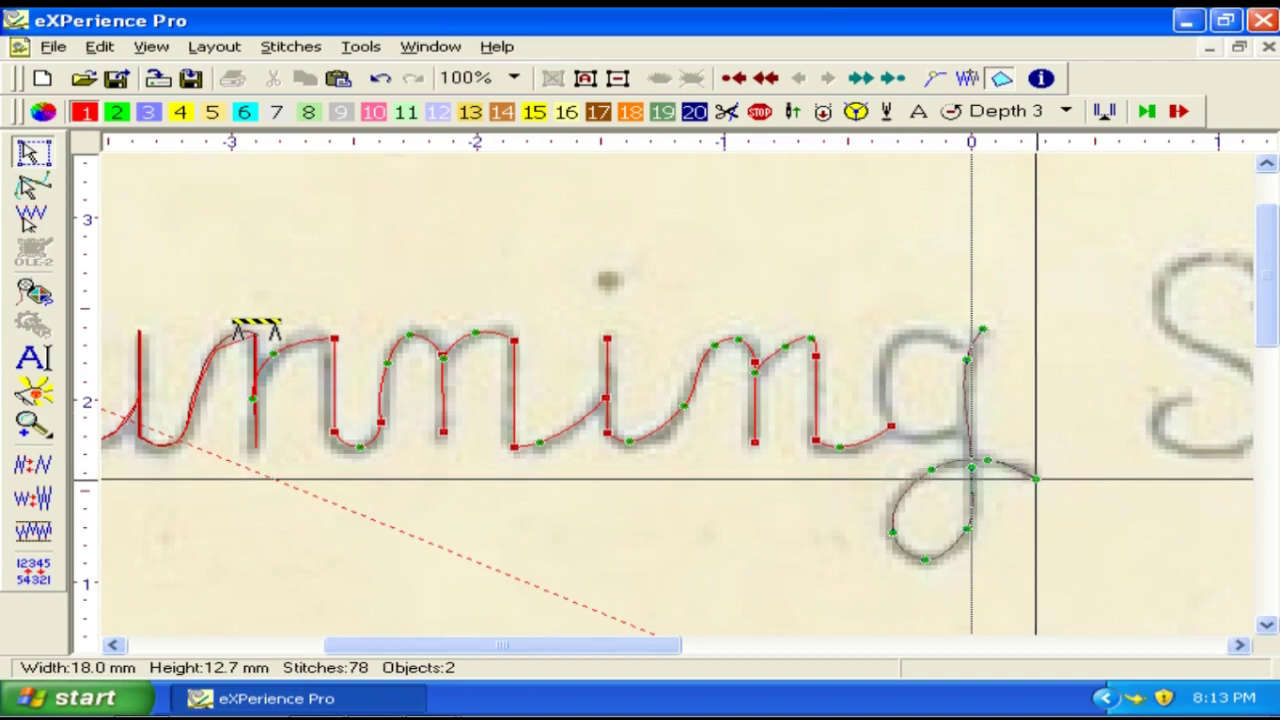
# Step: Trace the g's bowl with curve nodes from the upper stem around to the baseline and complete the object
pyautogui.rightClick(967, 348)
pyautogui.rightClick(907, 339)
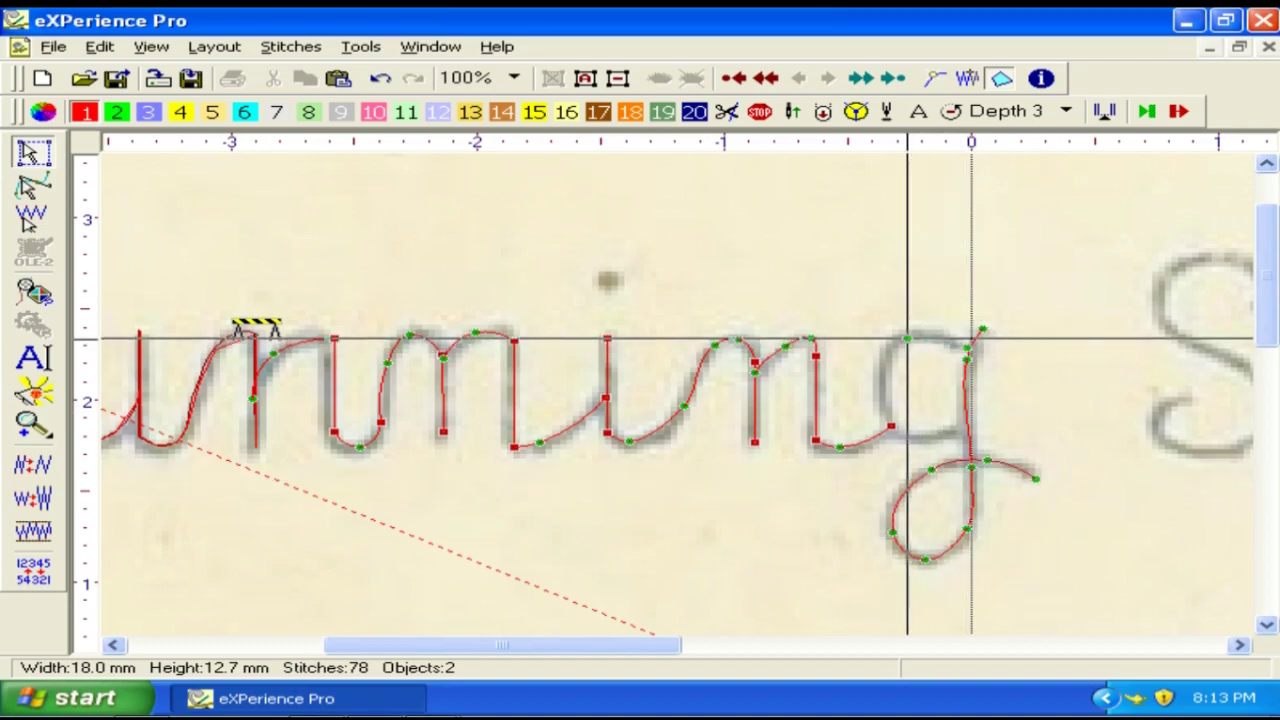
pyautogui.rightClick(887, 386)
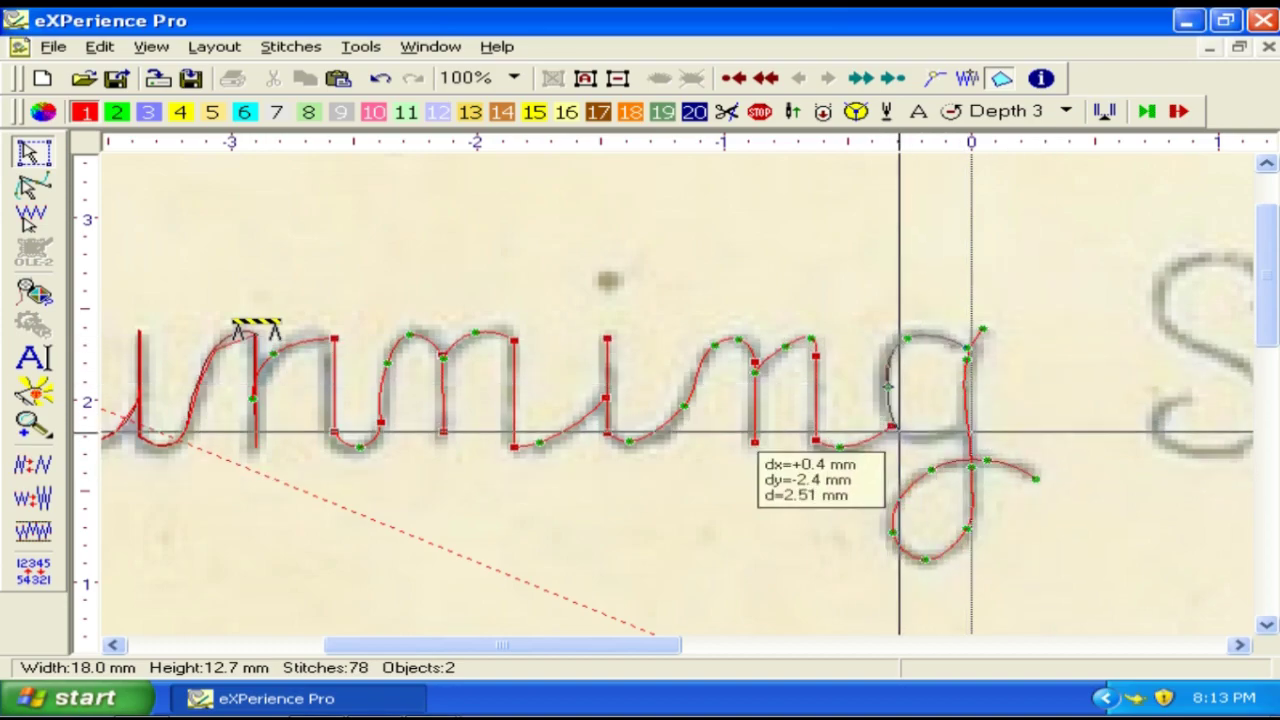
pyautogui.rightClick(877, 394)
pyautogui.rightClick(919, 434)
pyautogui.hotkey('shift', 'z')
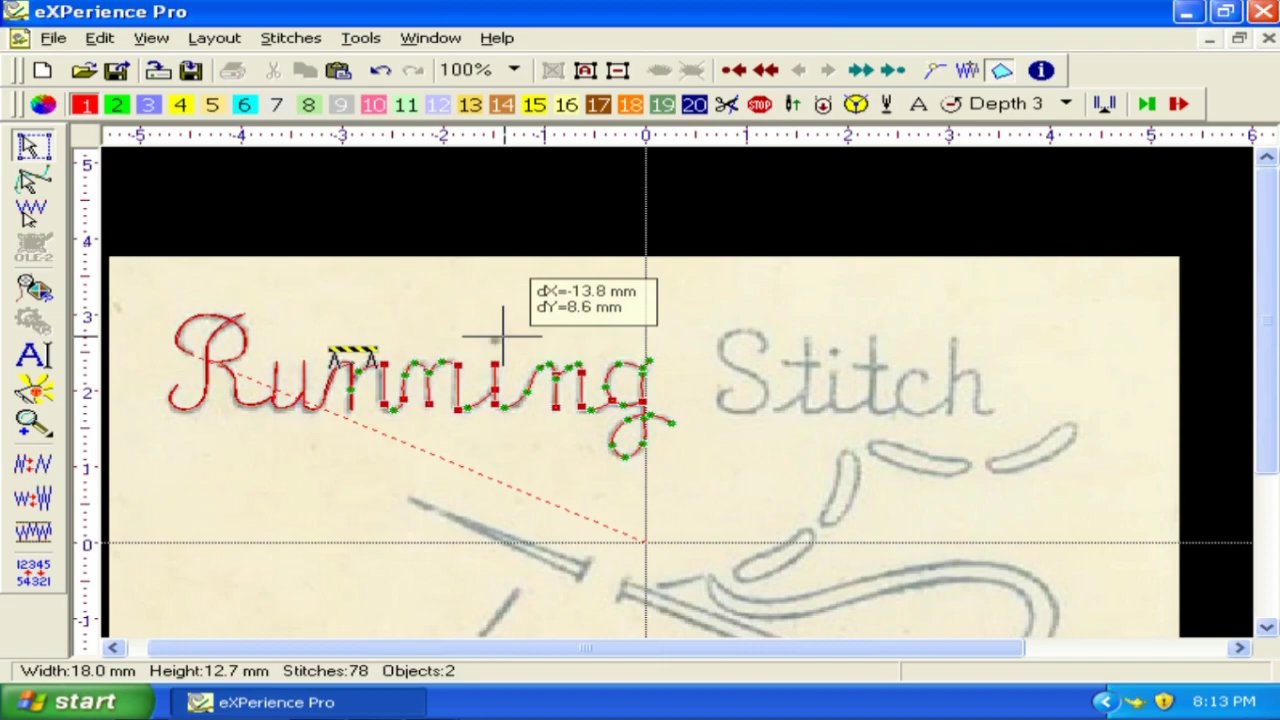
pyautogui.scroll(2, 502, 337)
pyautogui.scroll(-1, 703, 331)
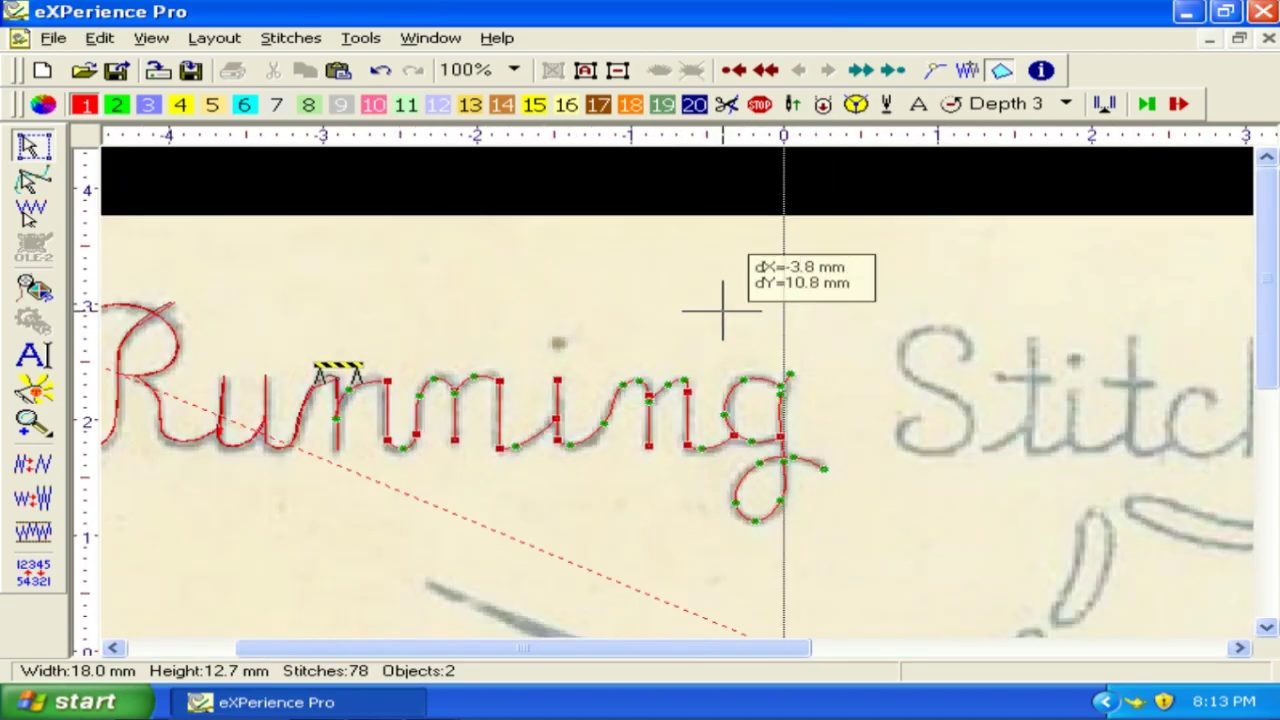
pyautogui.rightClick(722, 310)
# Step: Select the two traced objects of the word Running in turn to examine which letters each one covers
pyautogui.scroll(-2, 600, 330)
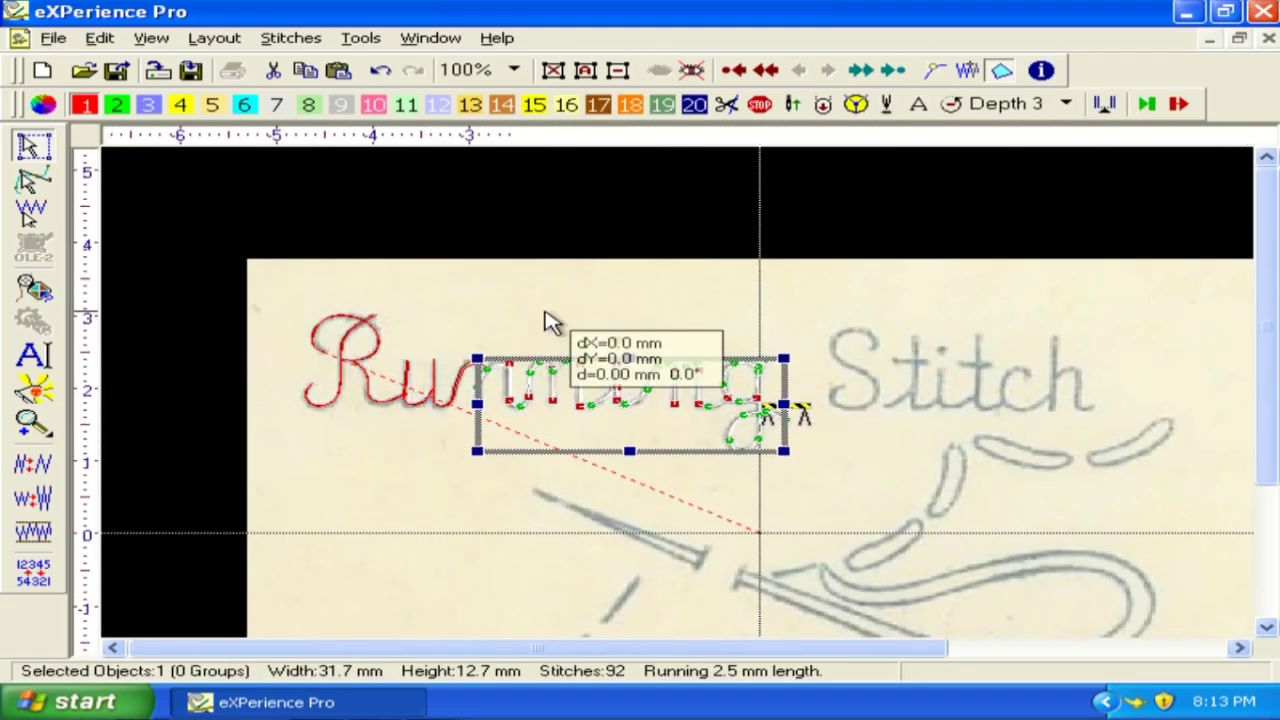
pyautogui.click(372, 366)
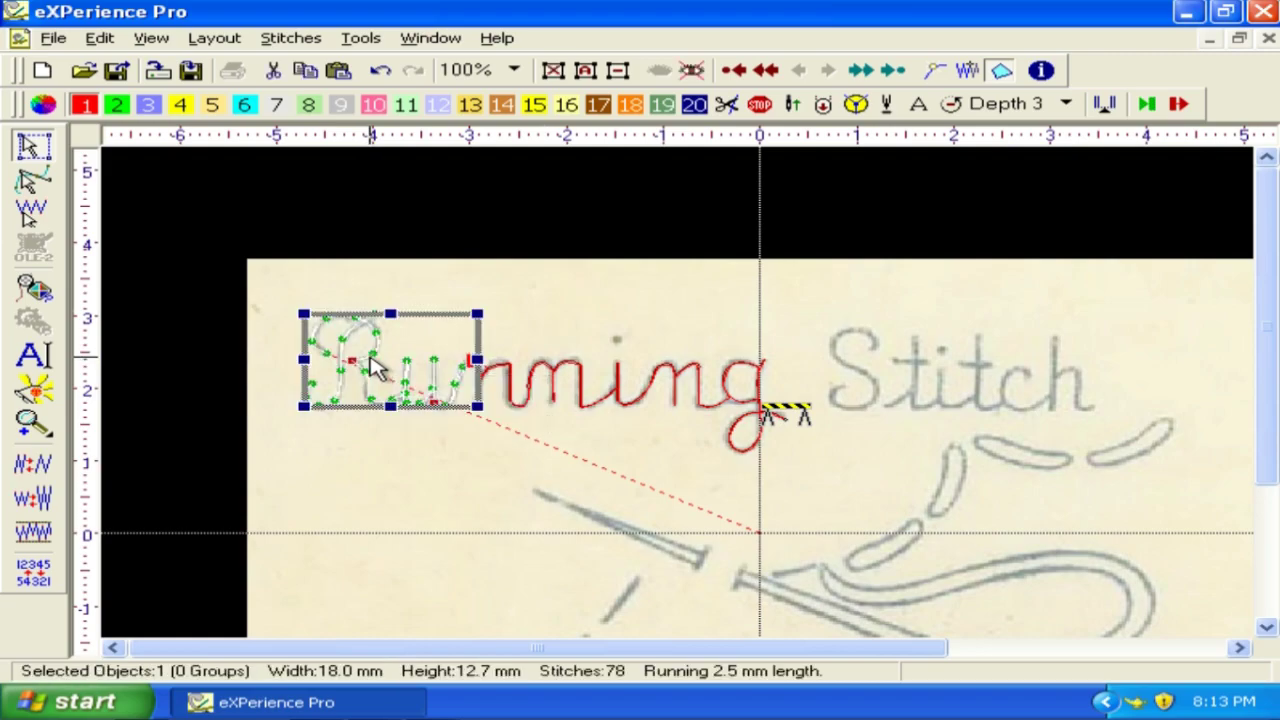
pyautogui.click(535, 381)
pyautogui.moveTo(263, 263); pyautogui.dragTo(337, 334)
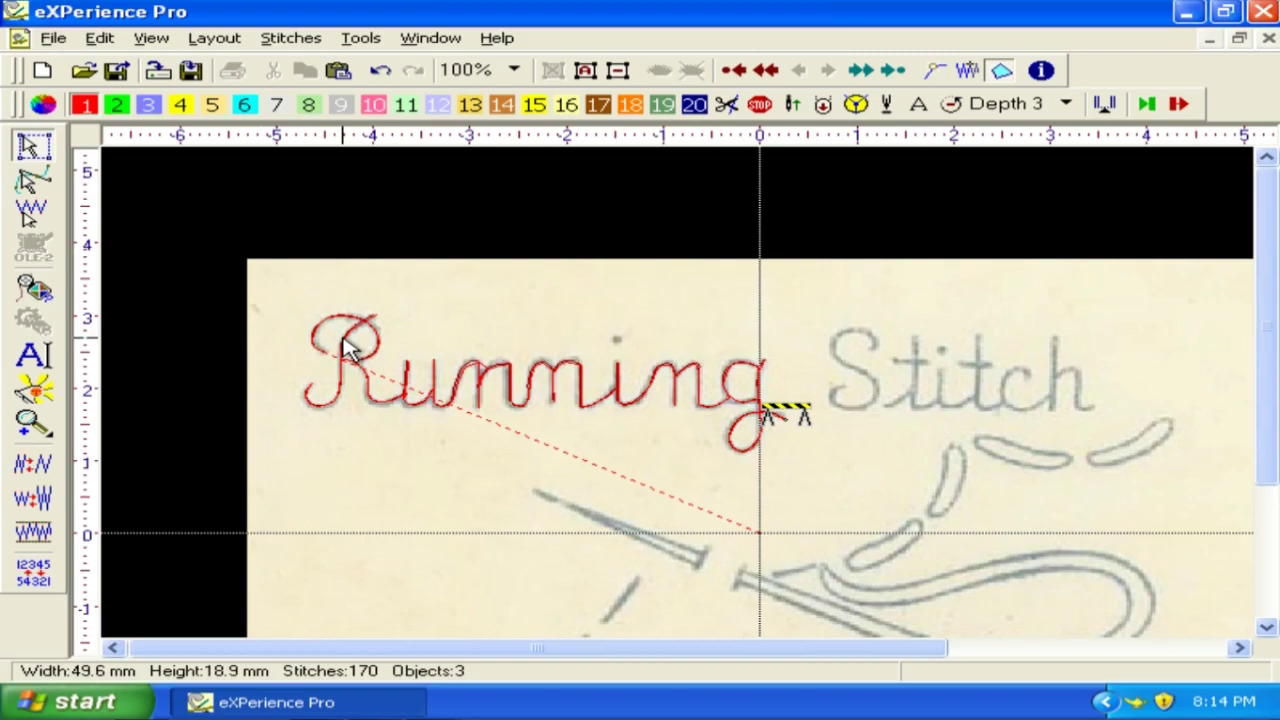
pyautogui.click(535, 400)
pyautogui.scroll(-1, 1000, 403)
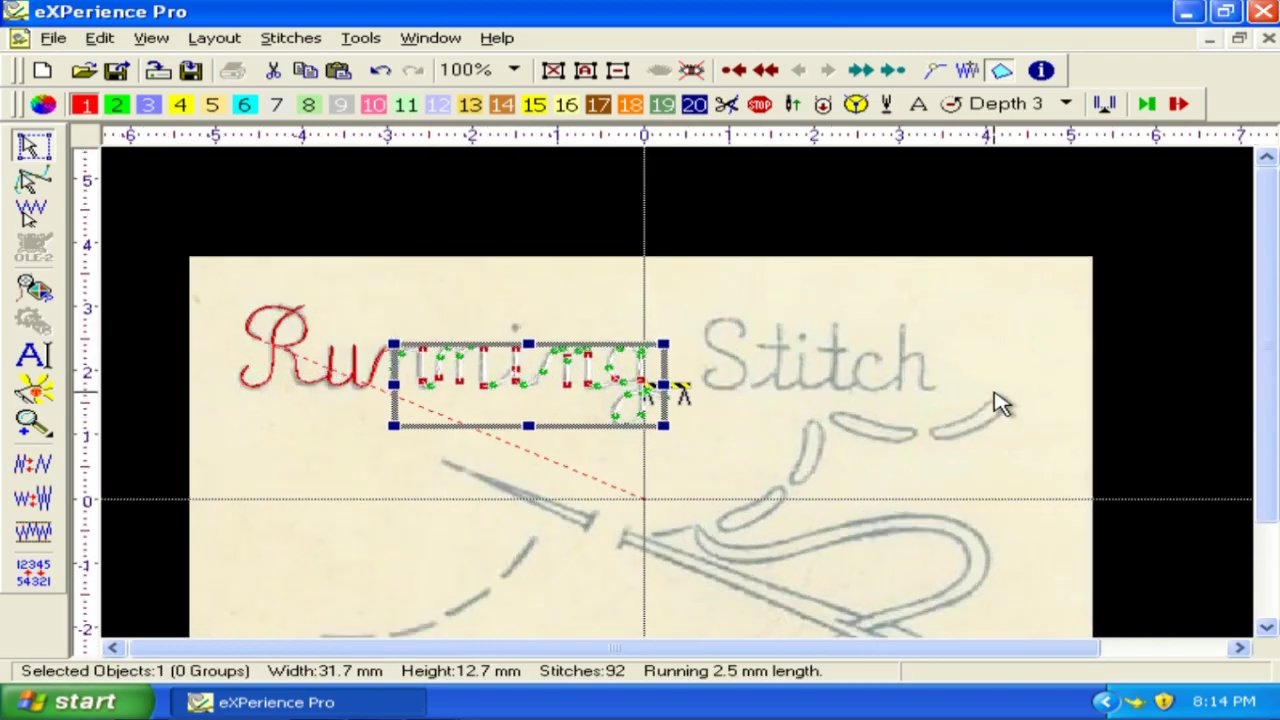
# Step: Trace the first t of Stitch from its lead-in stroke up to the stem's top, back down and along the link to the i
pyautogui.scroll(1, 1000, 403)
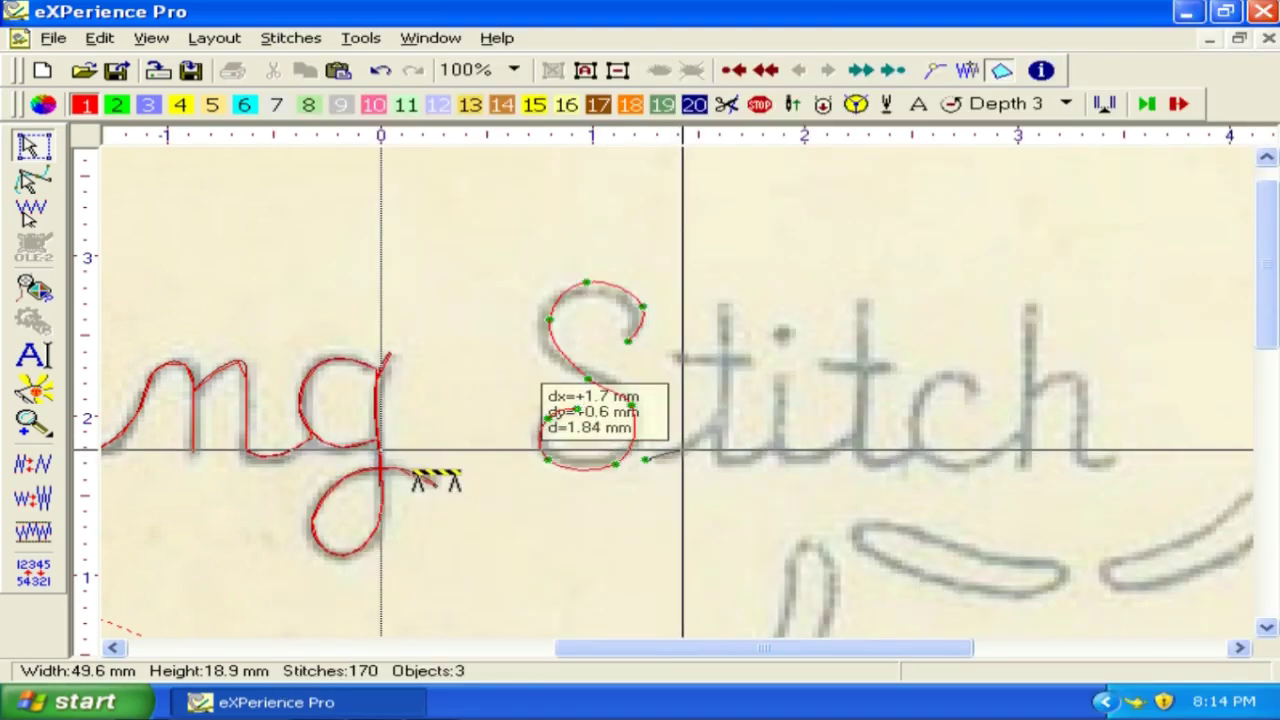
pyautogui.click(686, 445)
pyautogui.click(719, 421)
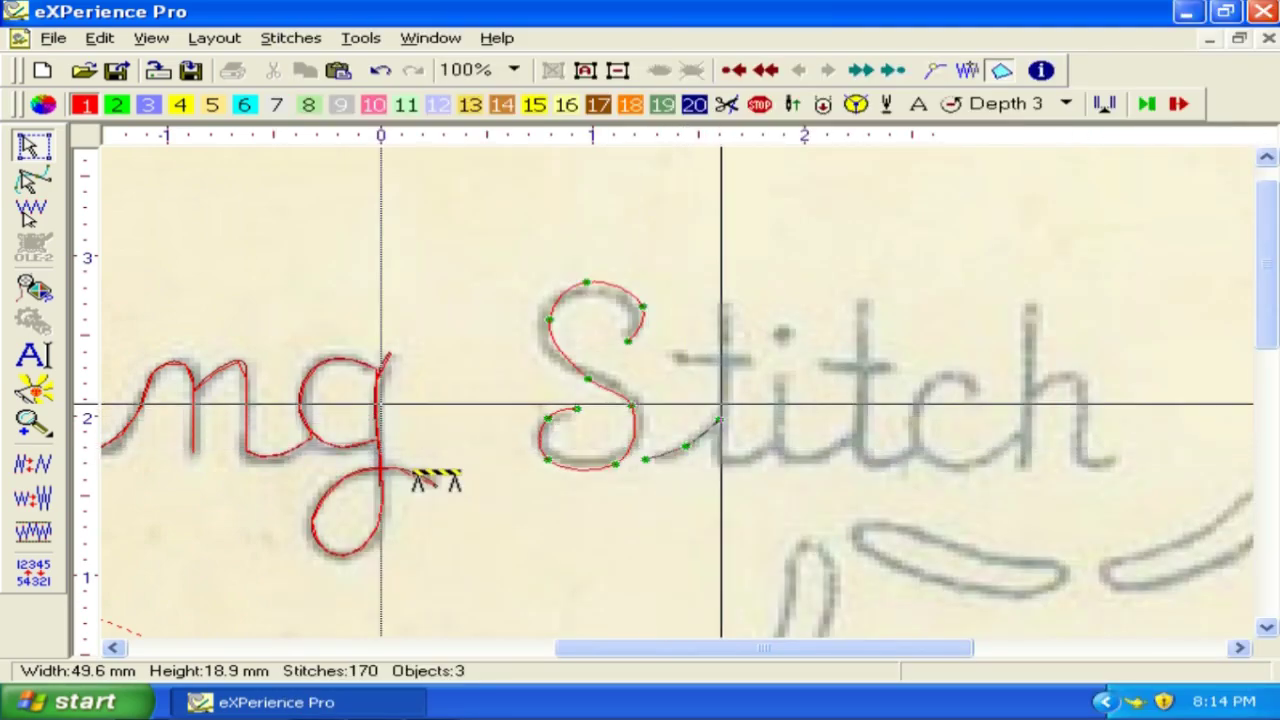
pyautogui.click(724, 305)
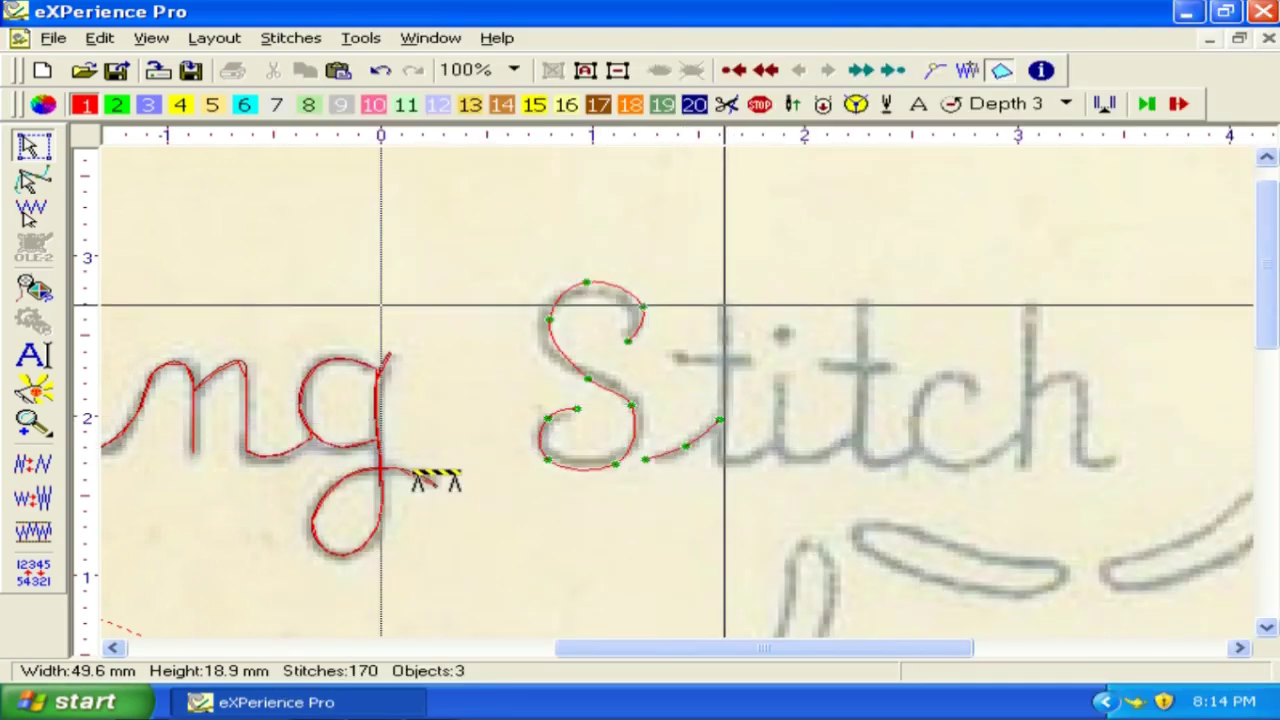
pyautogui.click(719, 449)
pyautogui.click(740, 459)
pyautogui.click(778, 432)
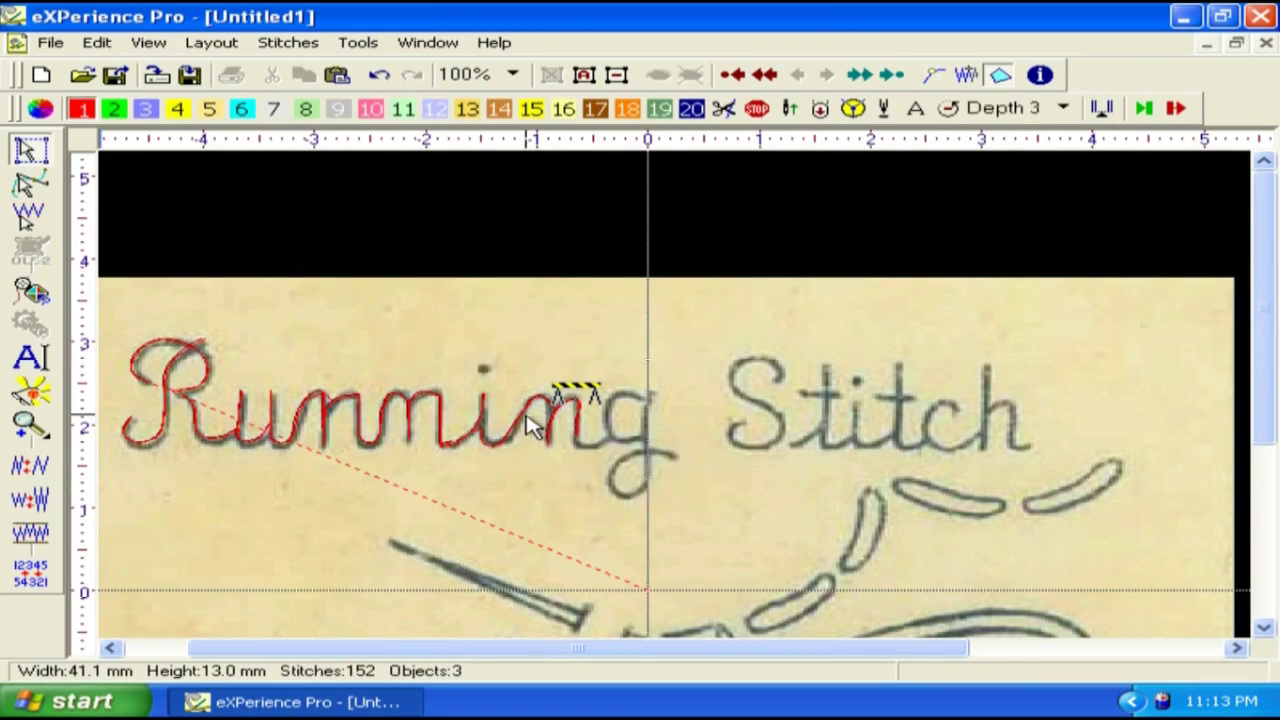
# Step: Complete the object tracing the last n of Running and start saving the design with Desktop as the location
pyautogui.rightClick(511, 300)
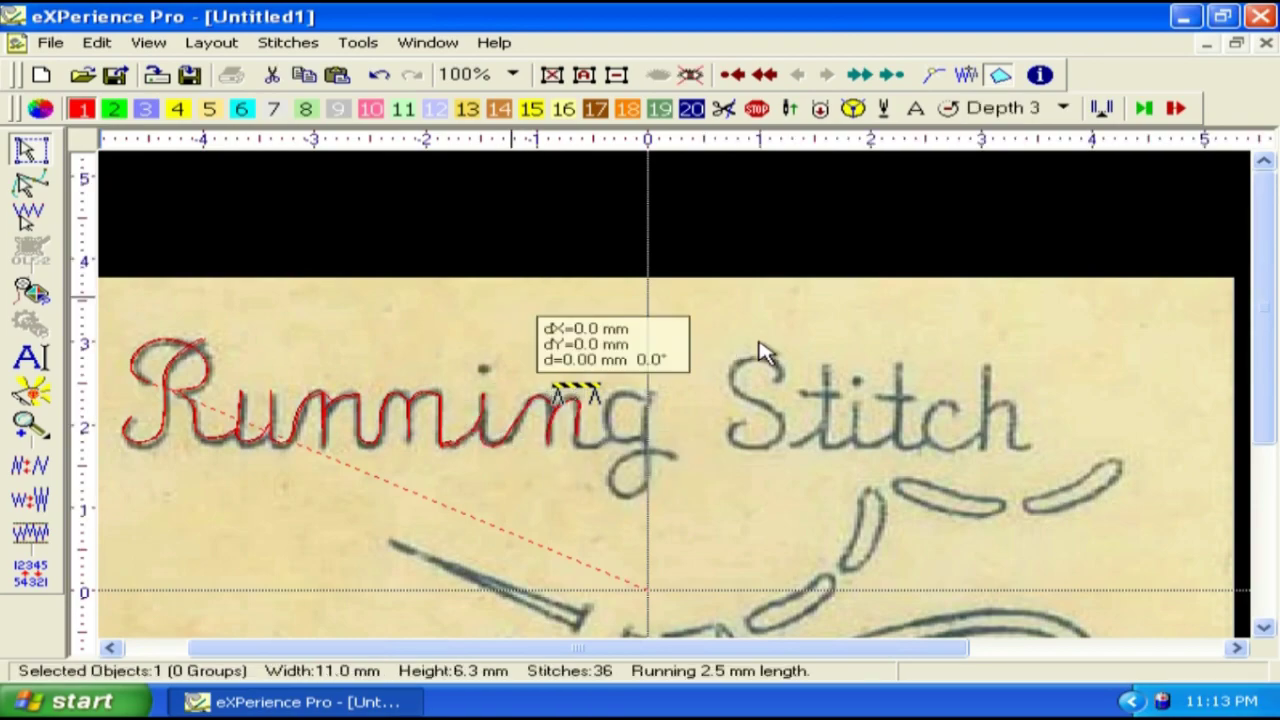
pyautogui.click(48, 42)
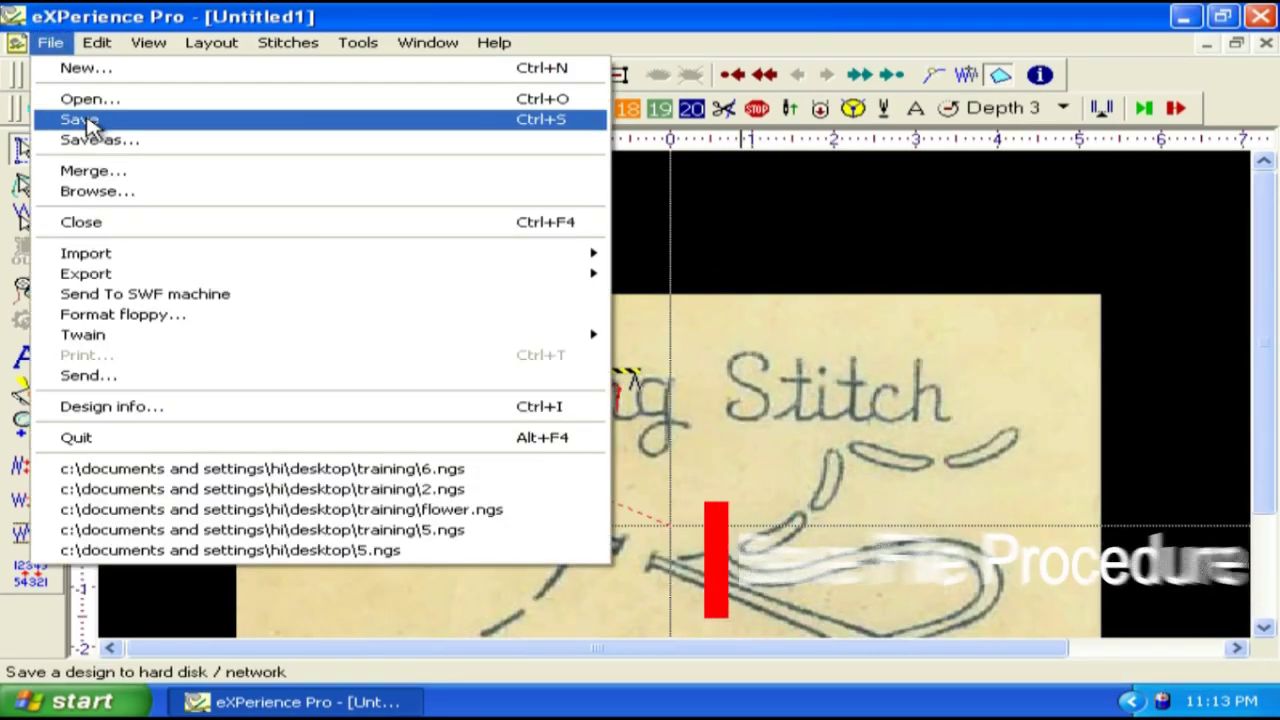
pyautogui.click(88, 119)
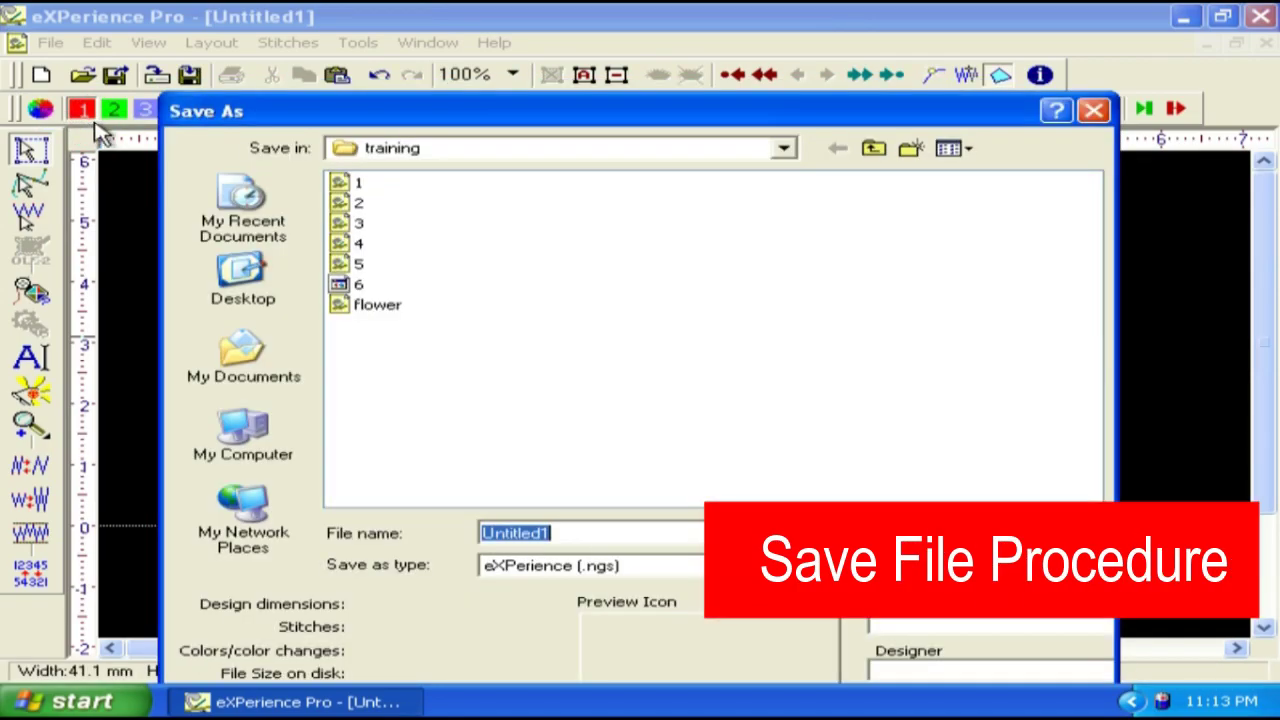
pyautogui.moveTo(277, 117); pyautogui.dragTo(282, 62)
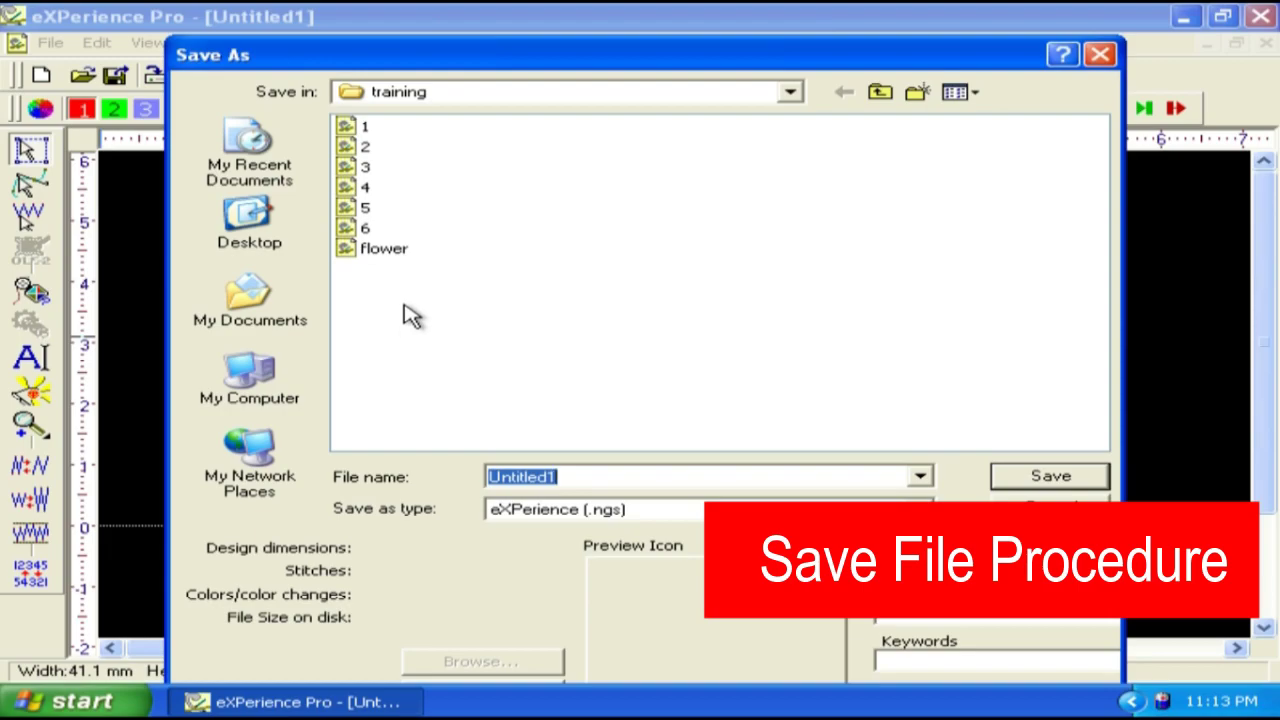
pyautogui.click(256, 380)
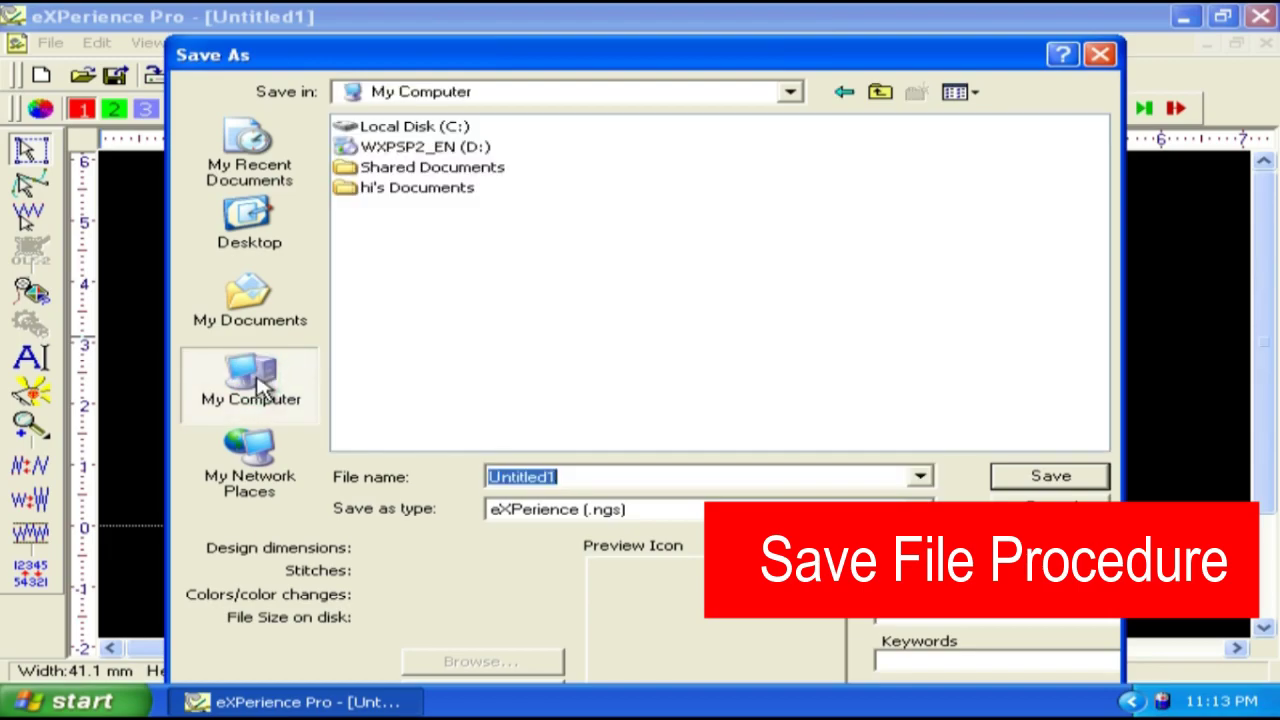
pyautogui.click(285, 253)
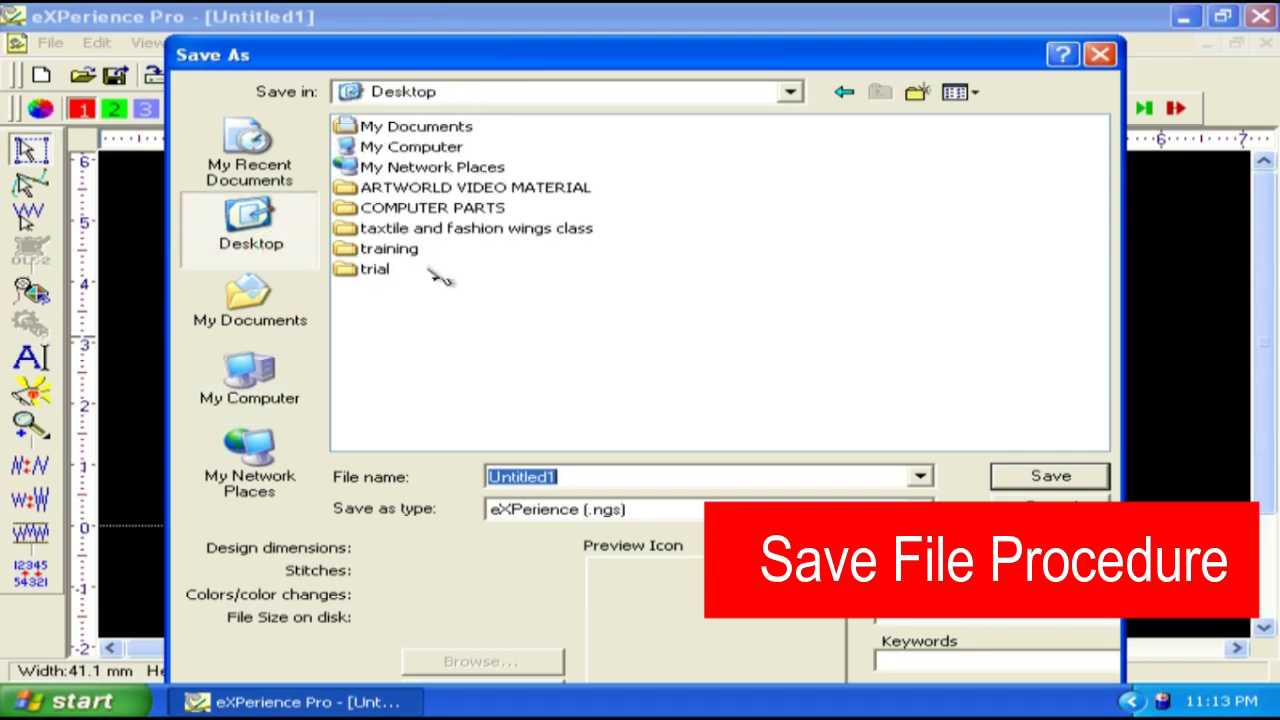
# Step: Create a folder named class wings on the Desktop and open it as the save location
pyautogui.click(915, 95)
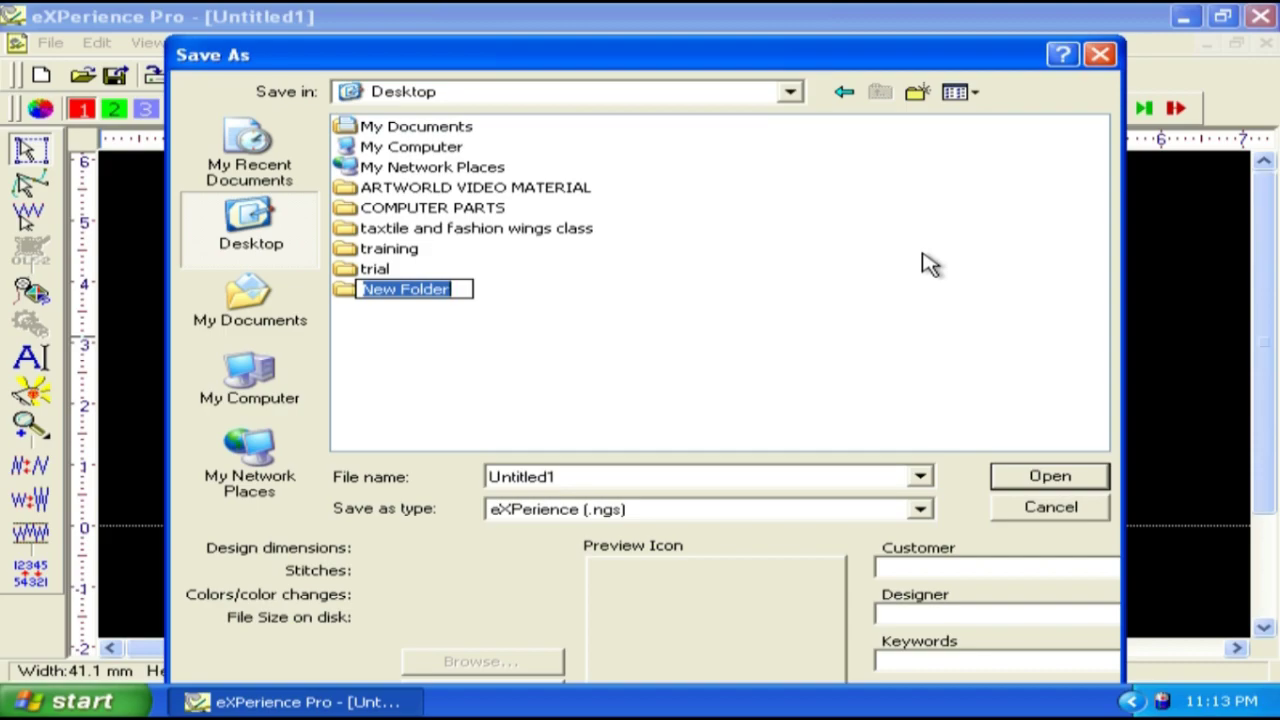
pyautogui.write('class wings')
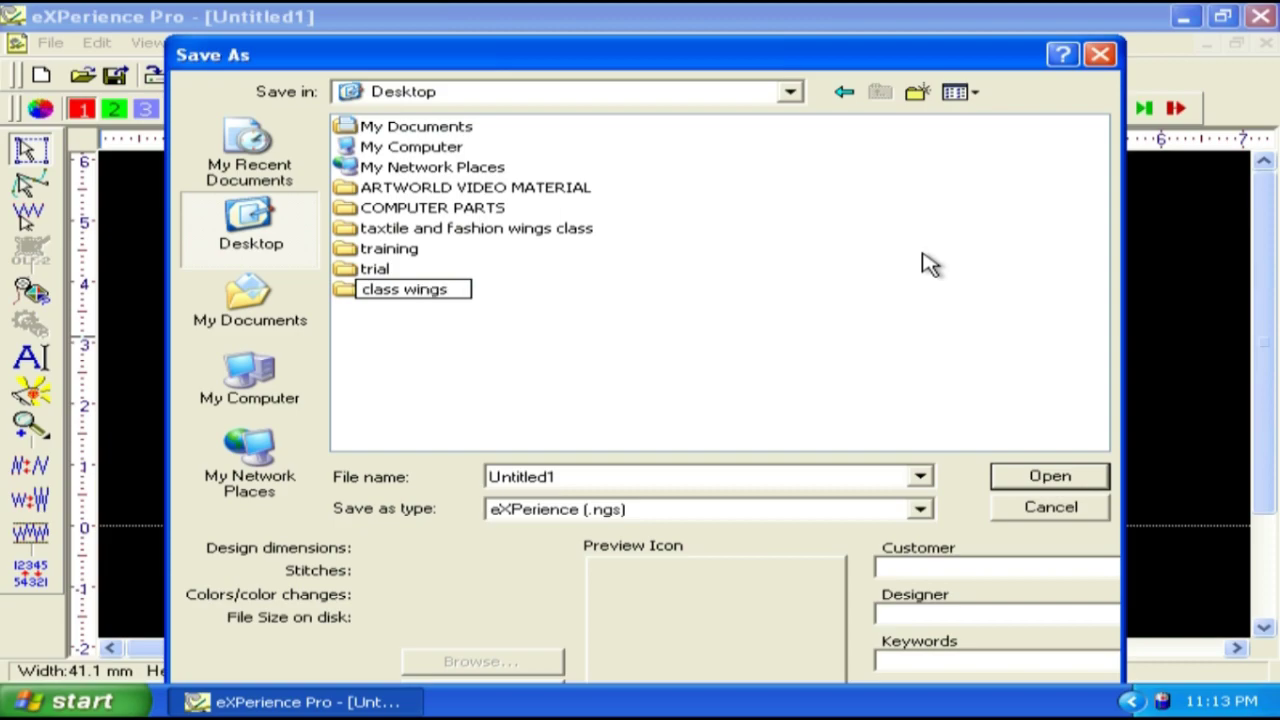
pyautogui.press('Return')
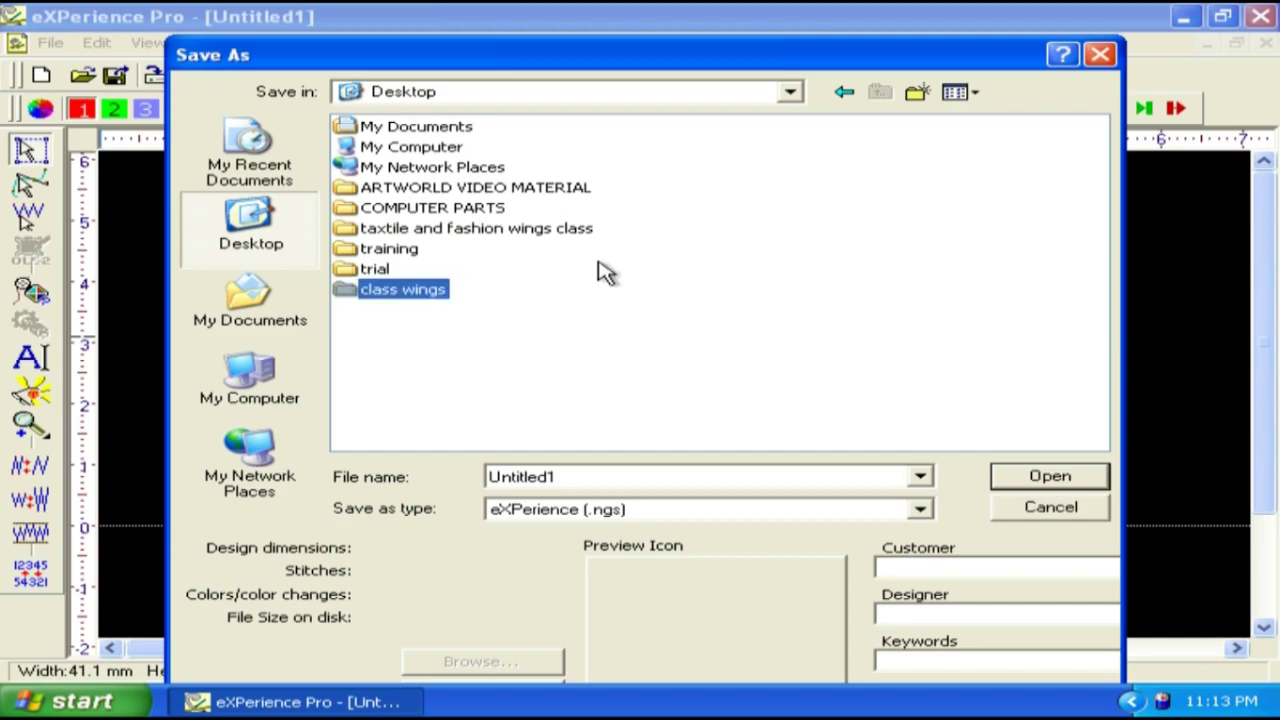
pyautogui.doubleClick(410, 289)
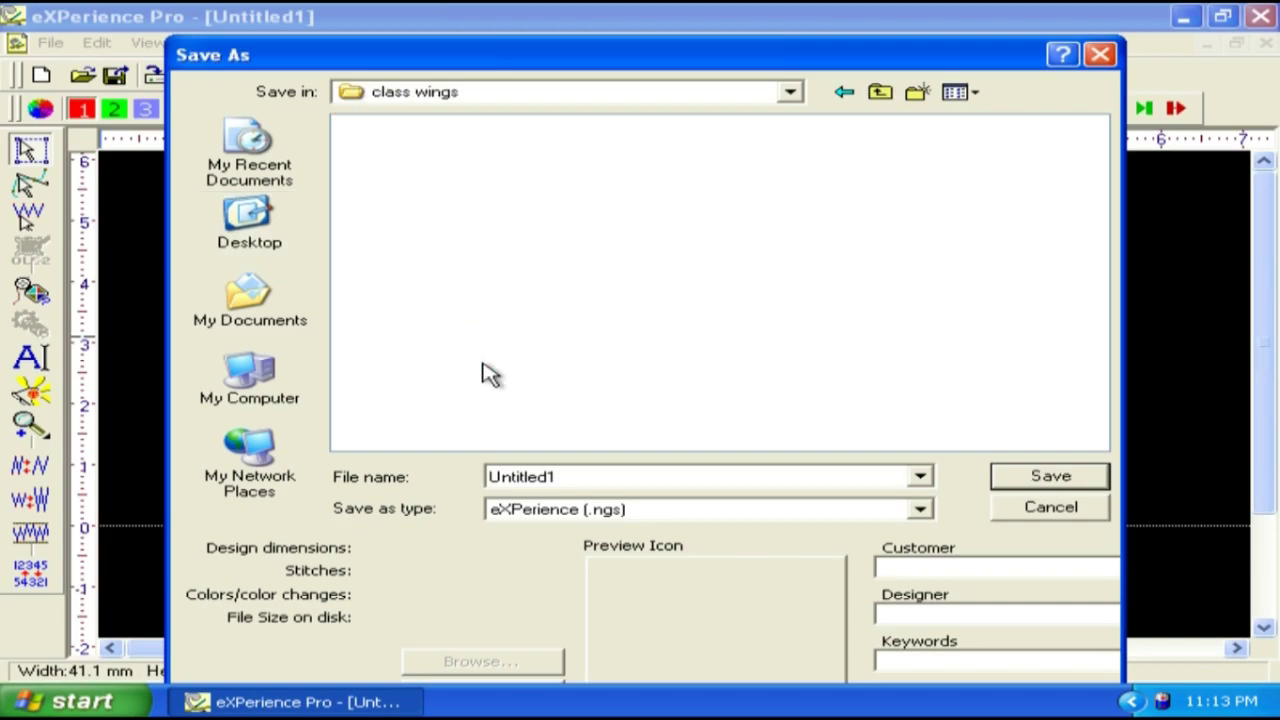
# Step: Save the design as running in the eXPerience (.ngs) format and close both open designs
pyautogui.doubleClick(575, 484)
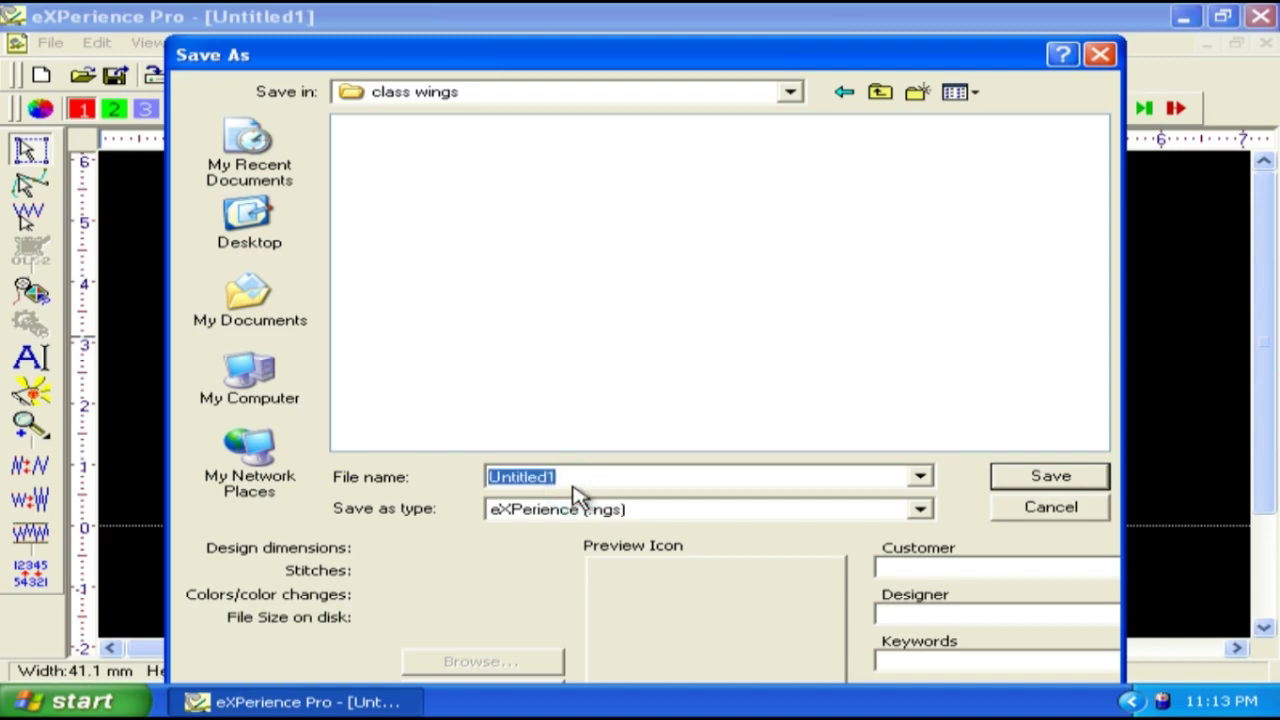
pyautogui.write('running')
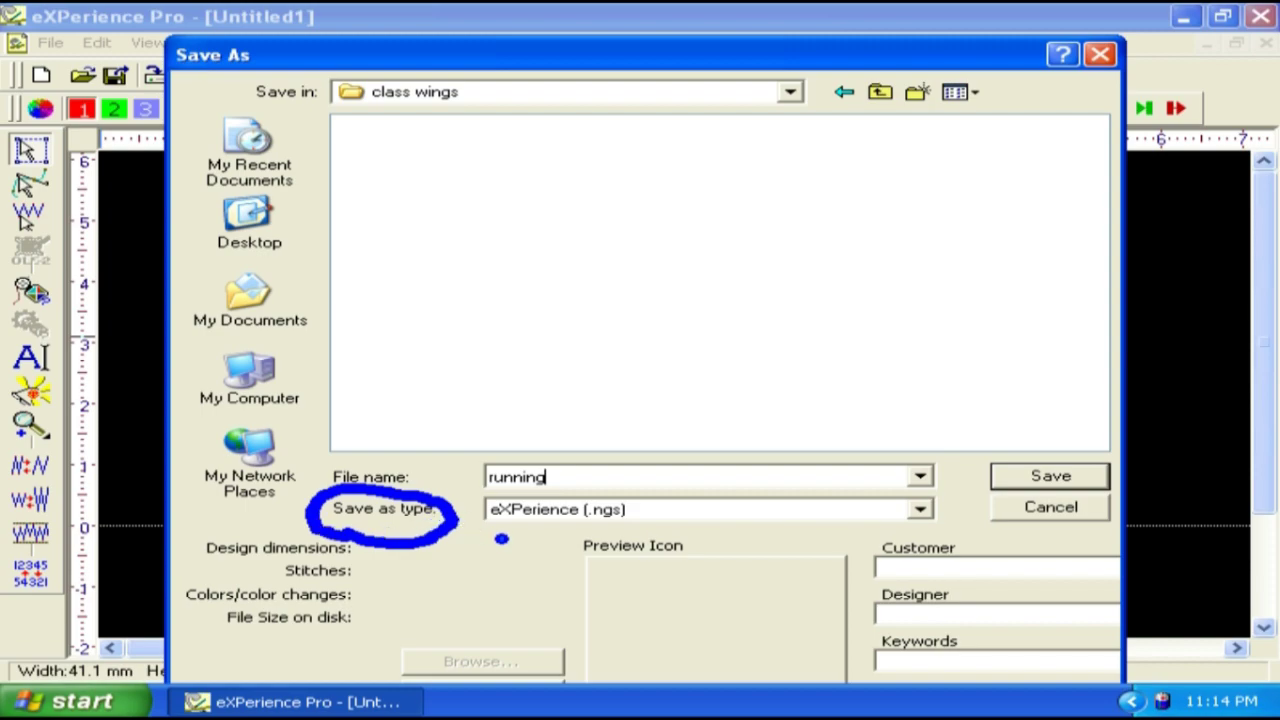
pyautogui.moveTo(501, 539); pyautogui.dragTo(556, 536)
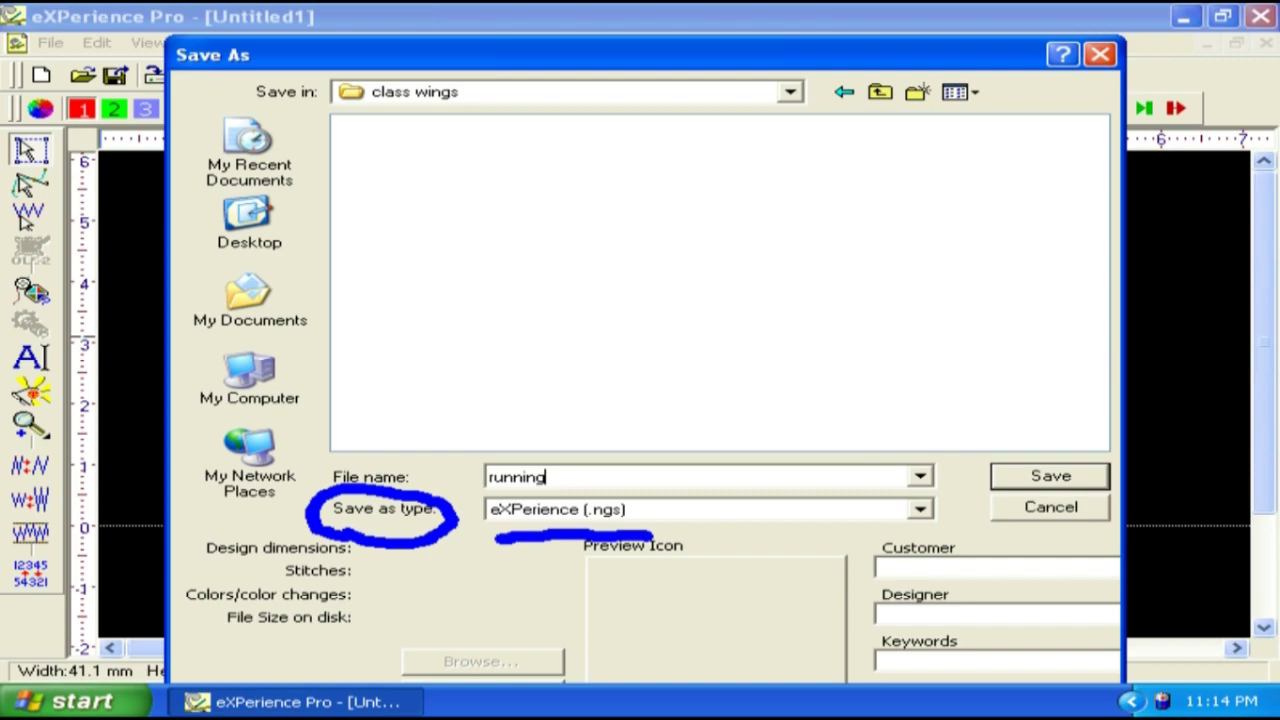
pyautogui.press('Escape')
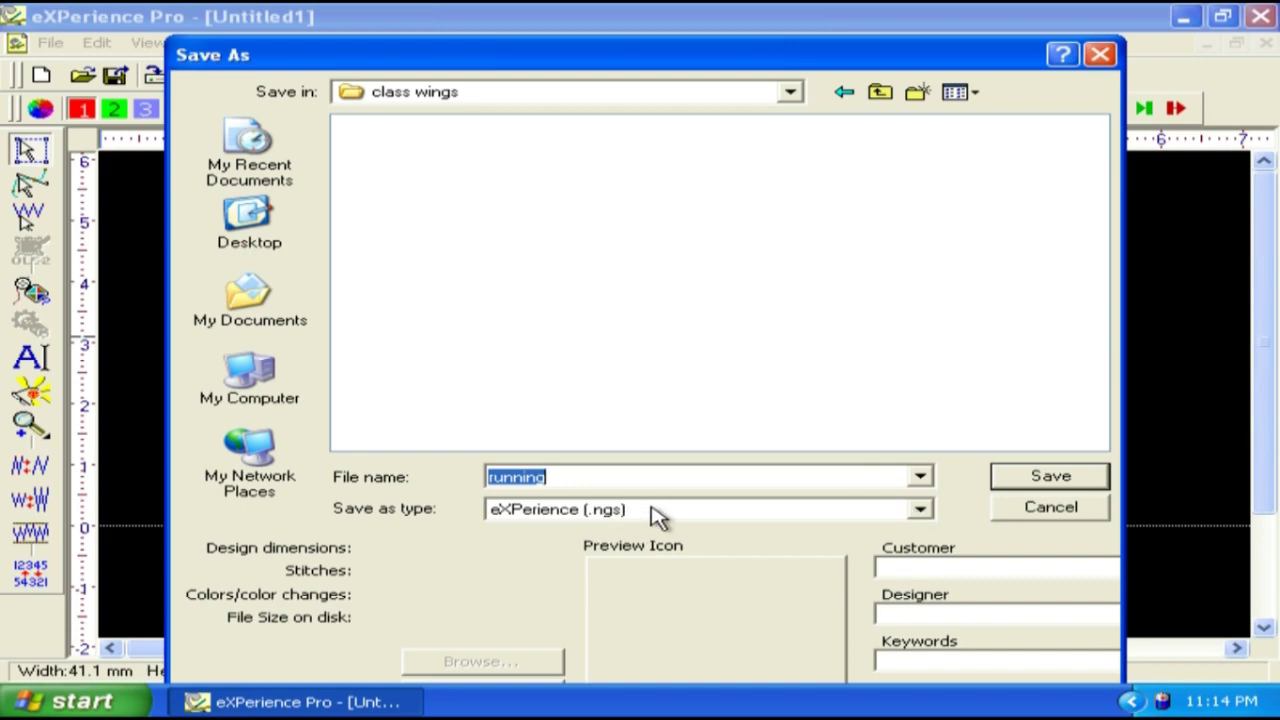
pyautogui.click(1040, 478)
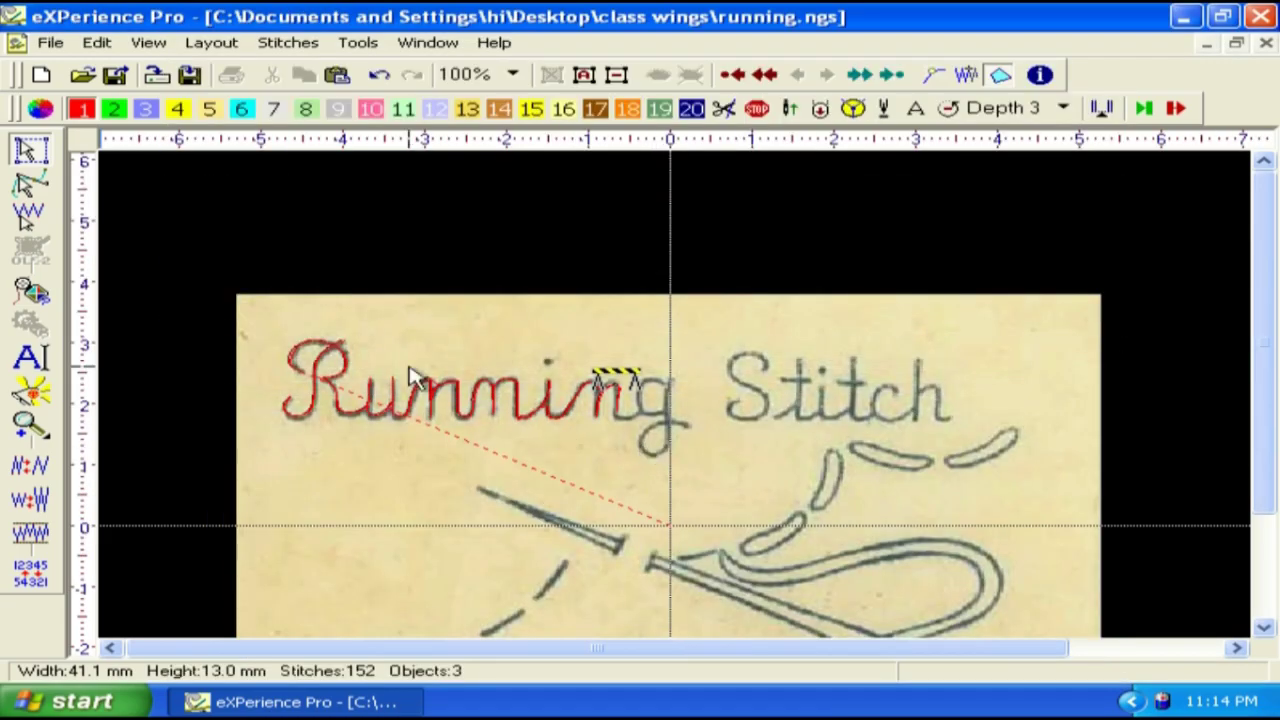
pyautogui.click(1266, 43)
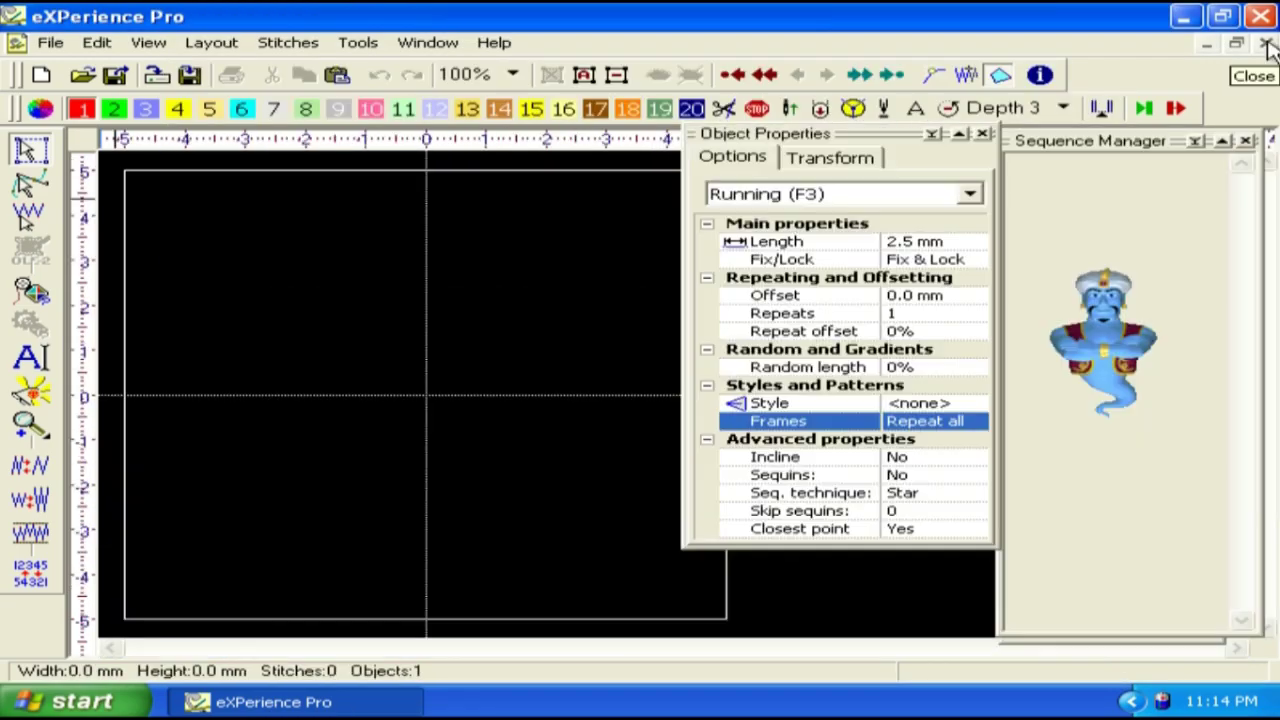
pyautogui.click(1266, 45)
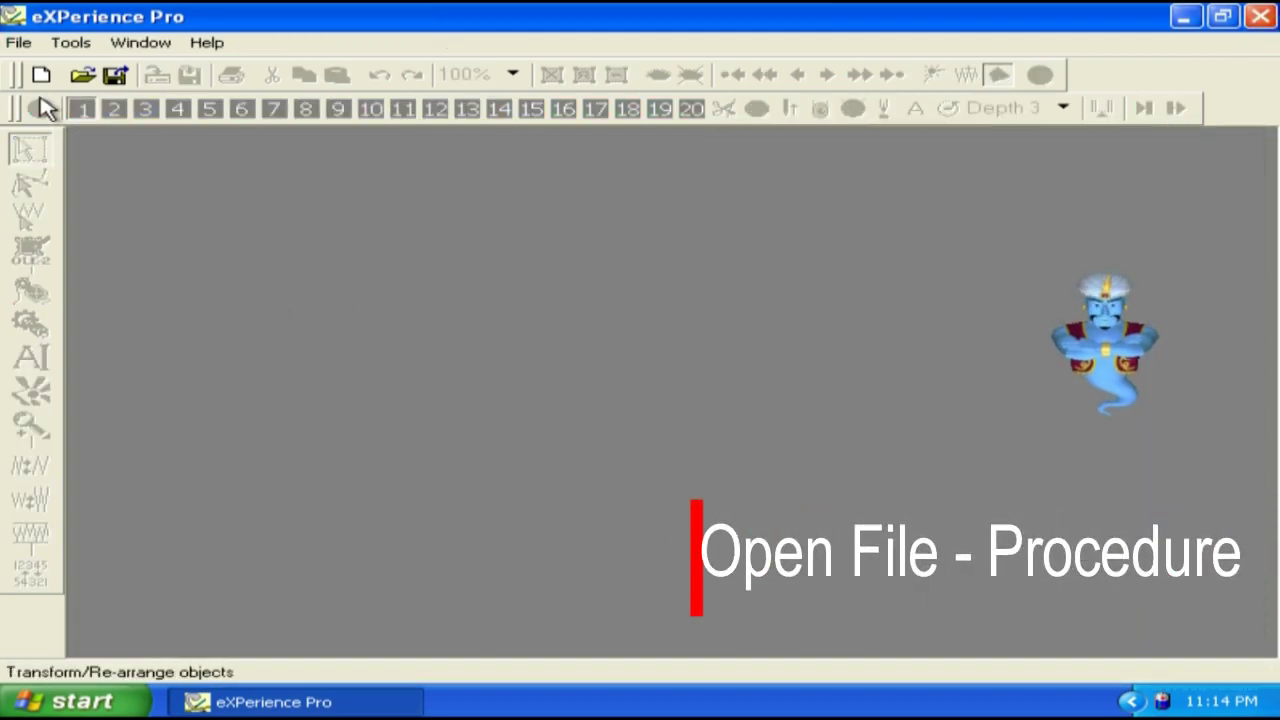
# Step: Open the running design from the class wings folder on the Desktop
pyautogui.click(18, 42)
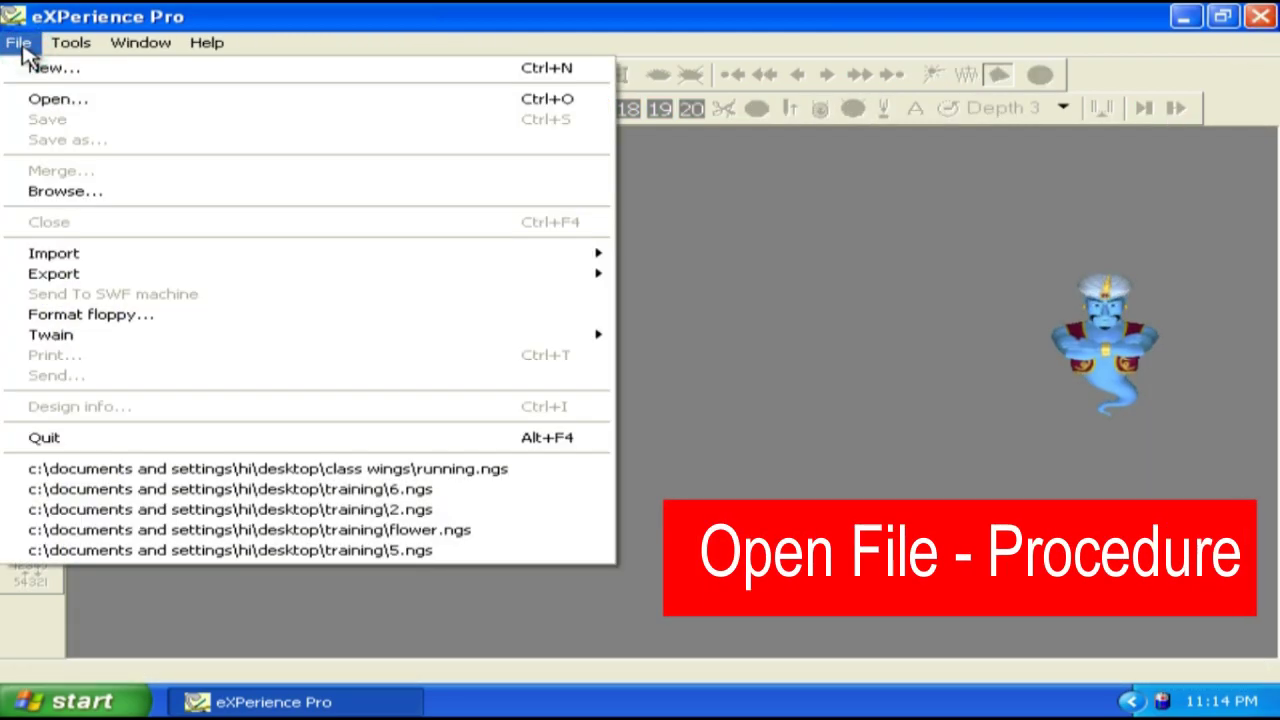
pyautogui.click(45, 100)
pyautogui.click(232, 285)
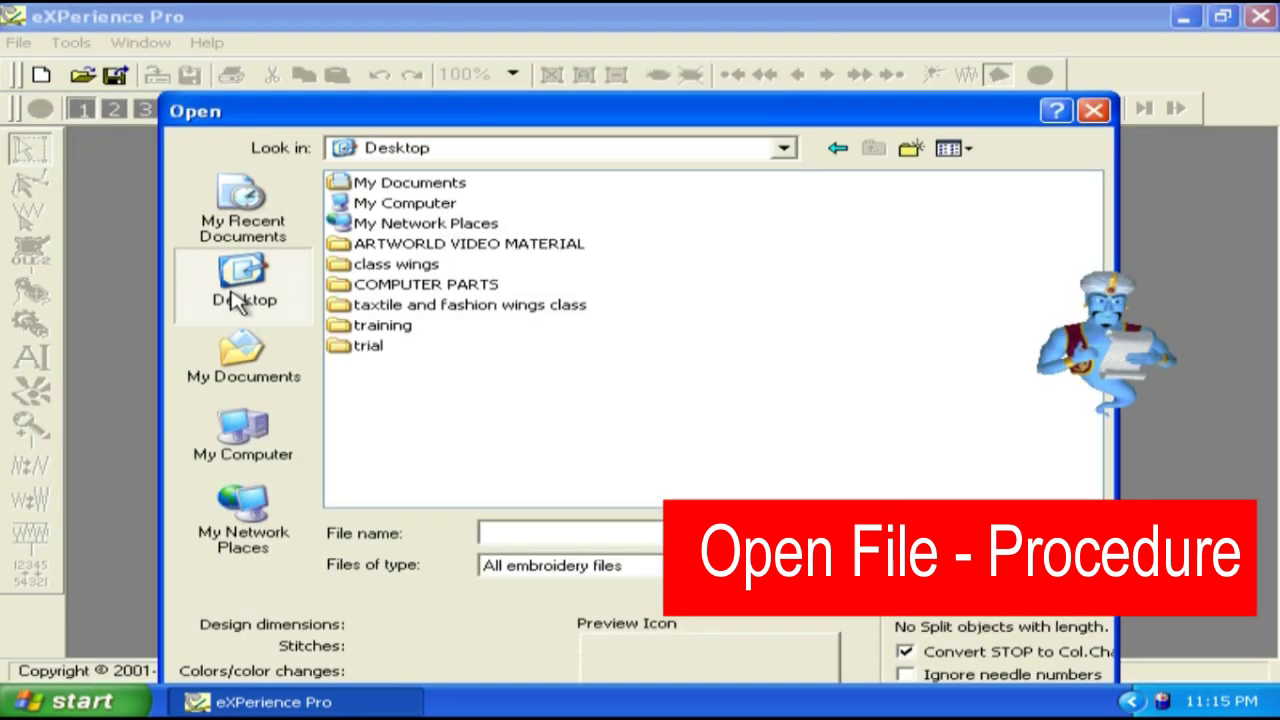
pyautogui.doubleClick(391, 266)
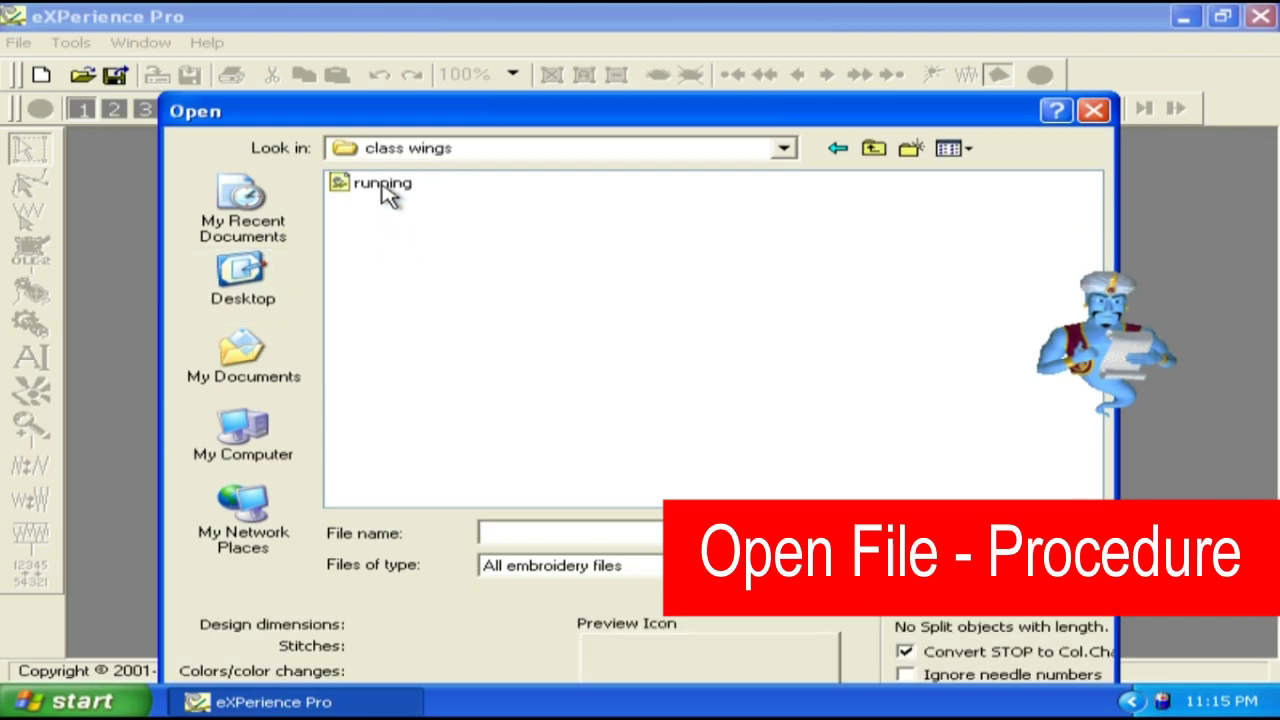
pyautogui.click(390, 186)
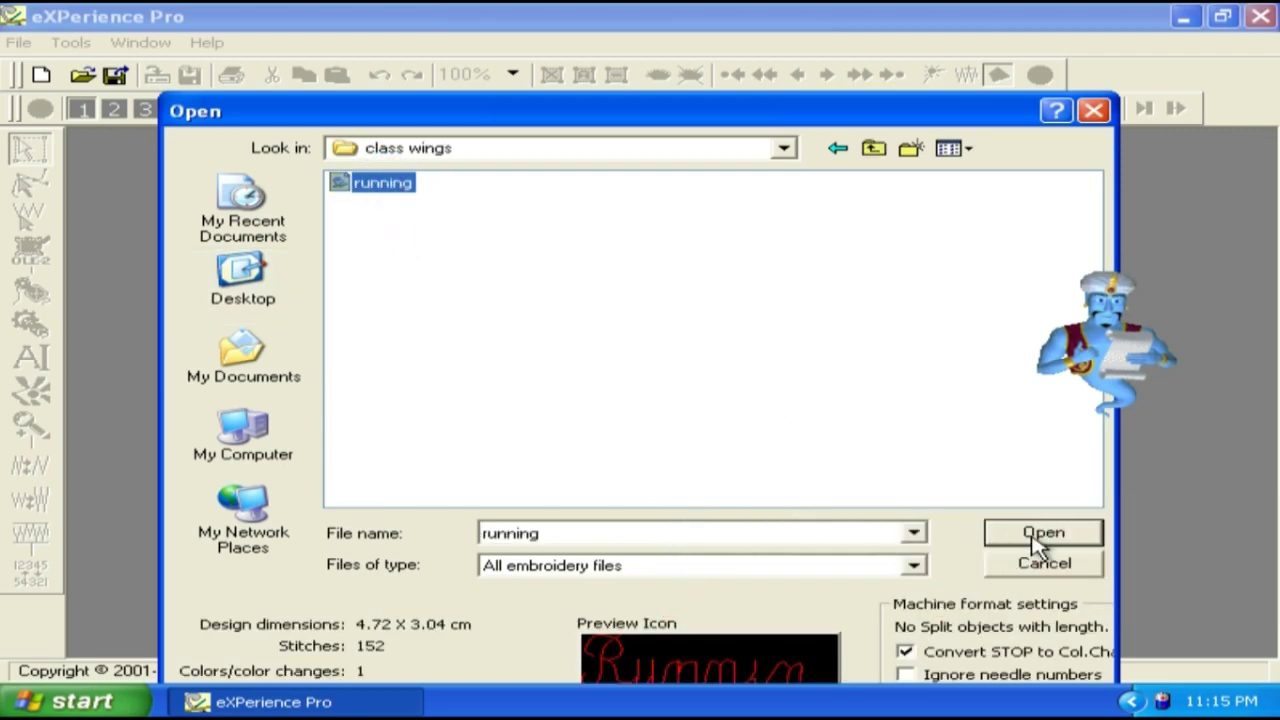
pyautogui.click(1034, 535)
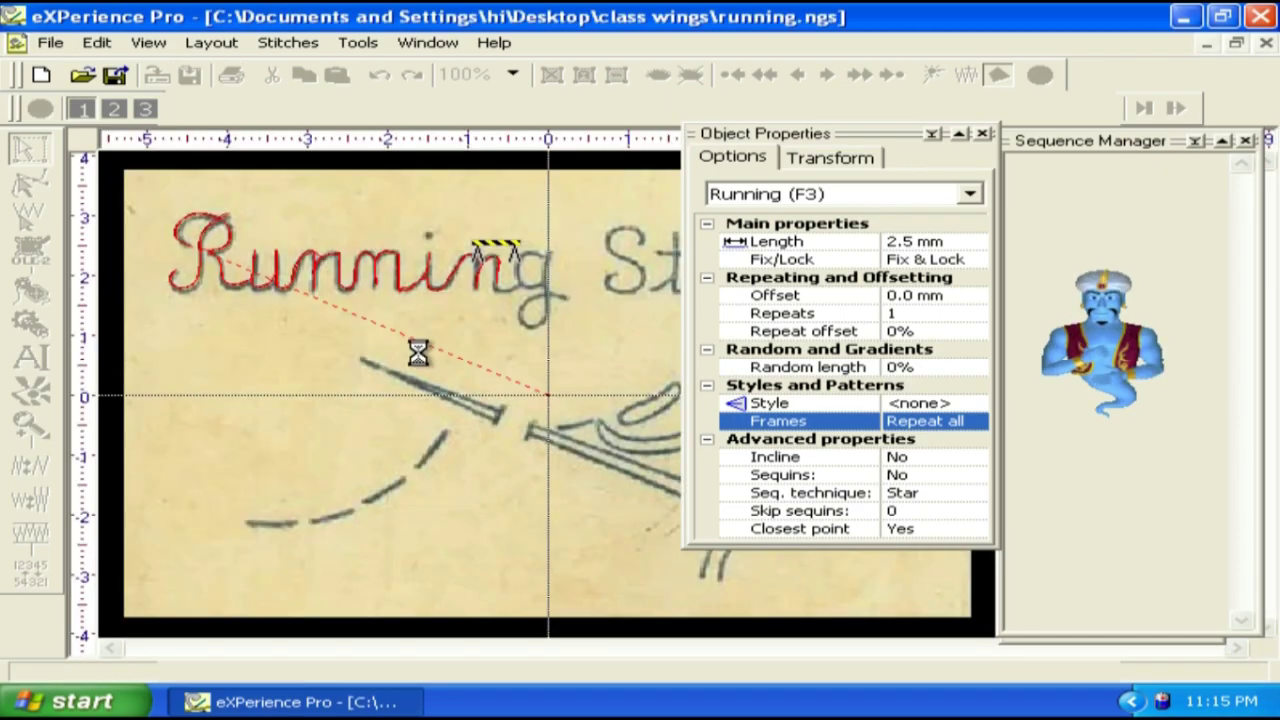
# Step: Bring up the dialog for opening a design, dismiss it and bring it up again
pyautogui.click(88, 80)
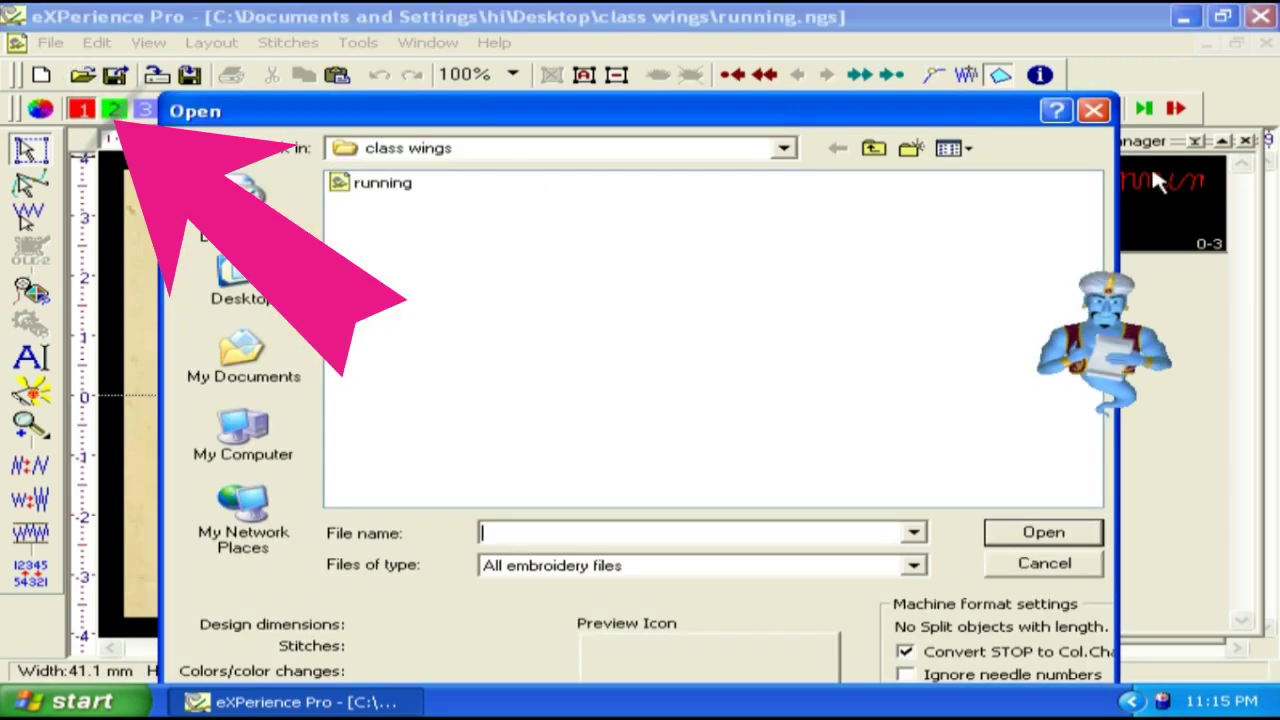
pyautogui.click(1095, 111)
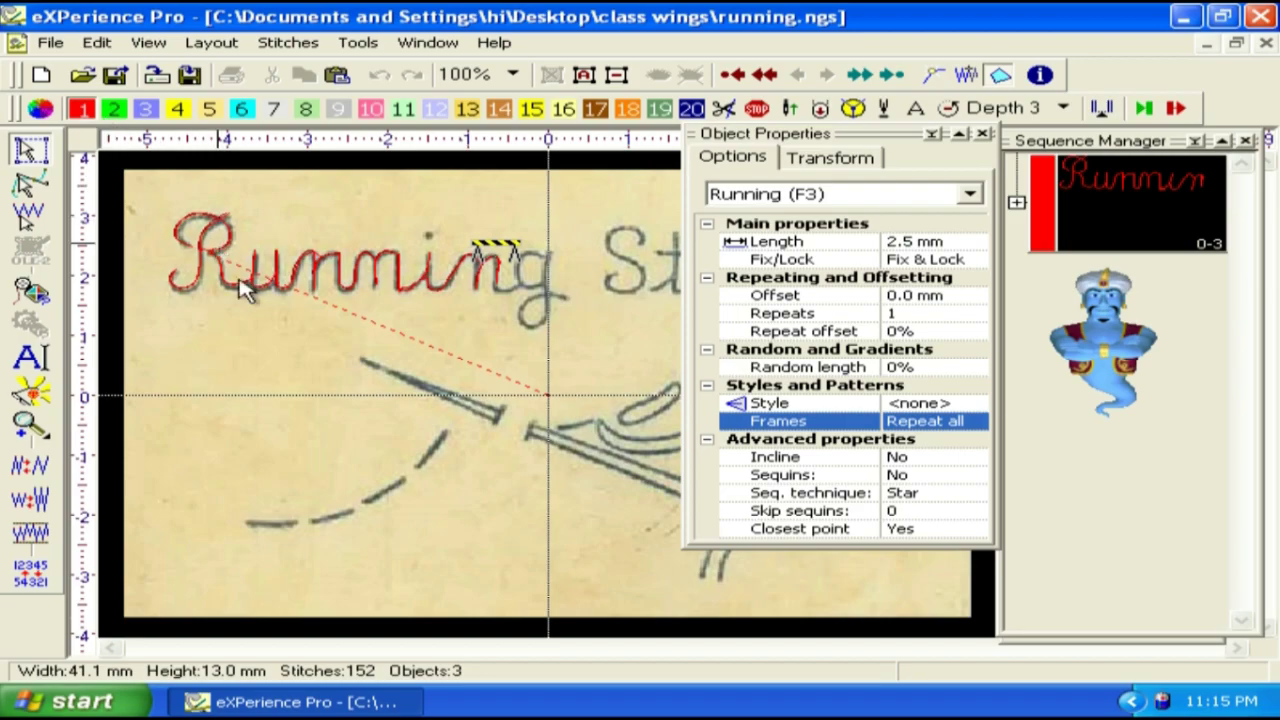
pyautogui.click(50, 42)
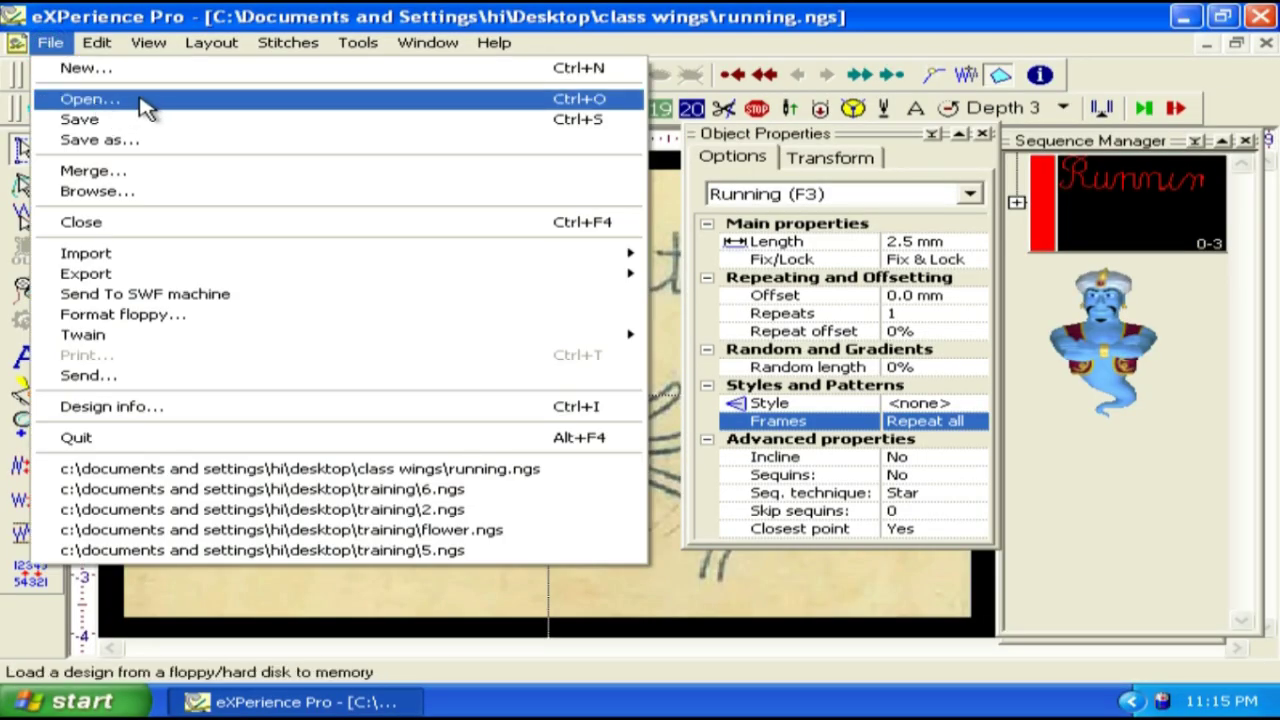
pyautogui.click(598, 108)
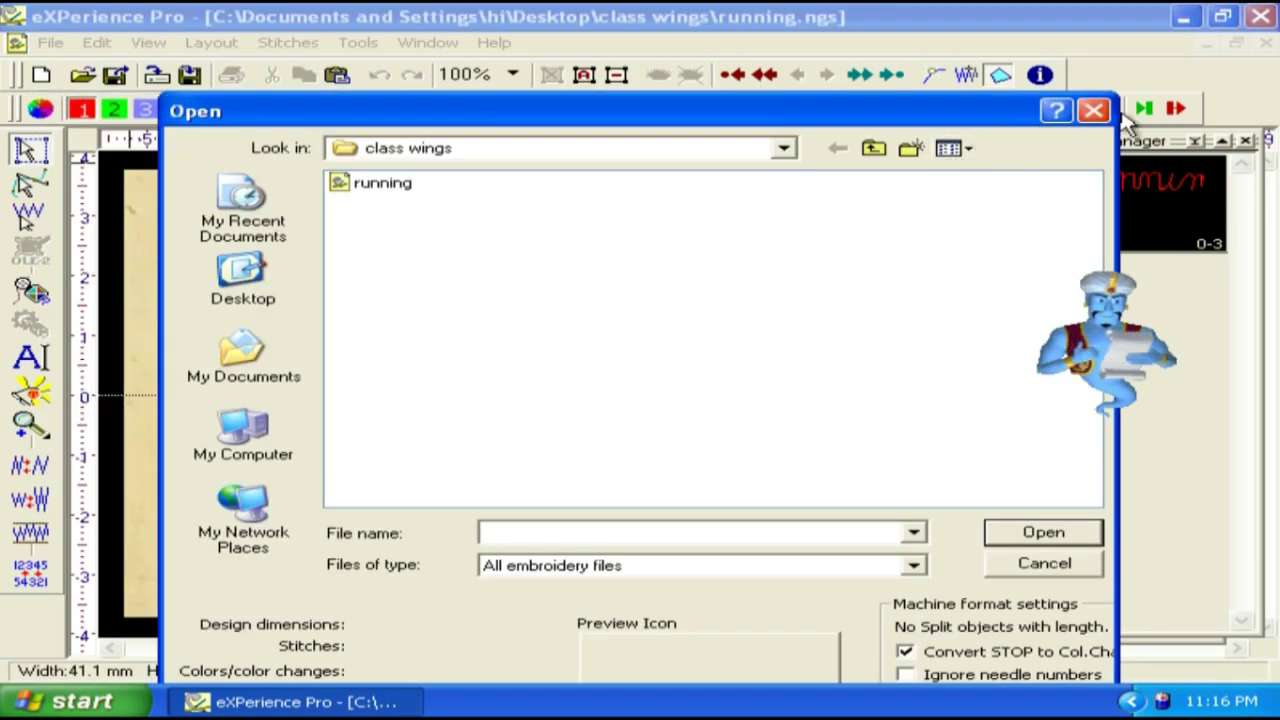